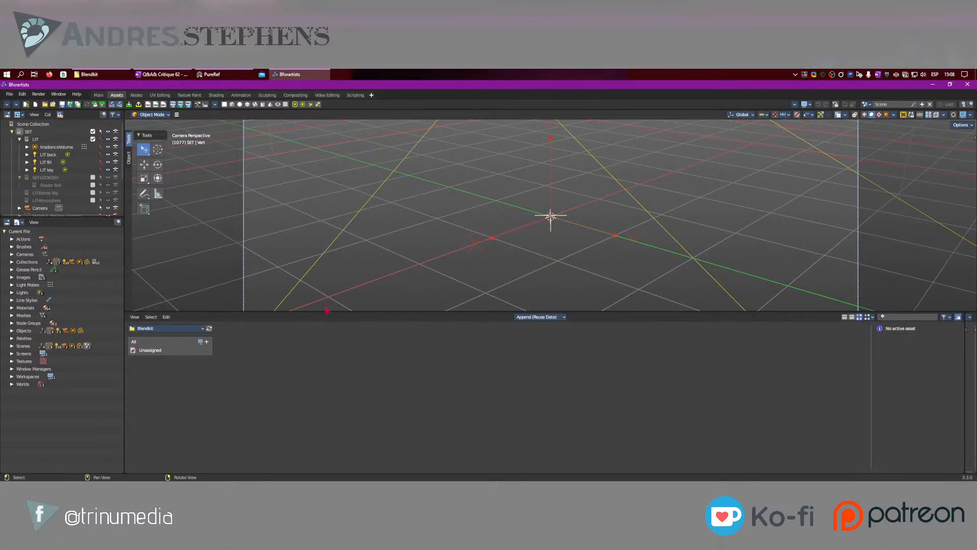
# Switch the asset browser to the Default Library and place the SM_bg texel density backdrop at the scene's centre.
pyautogui.click(185, 328)
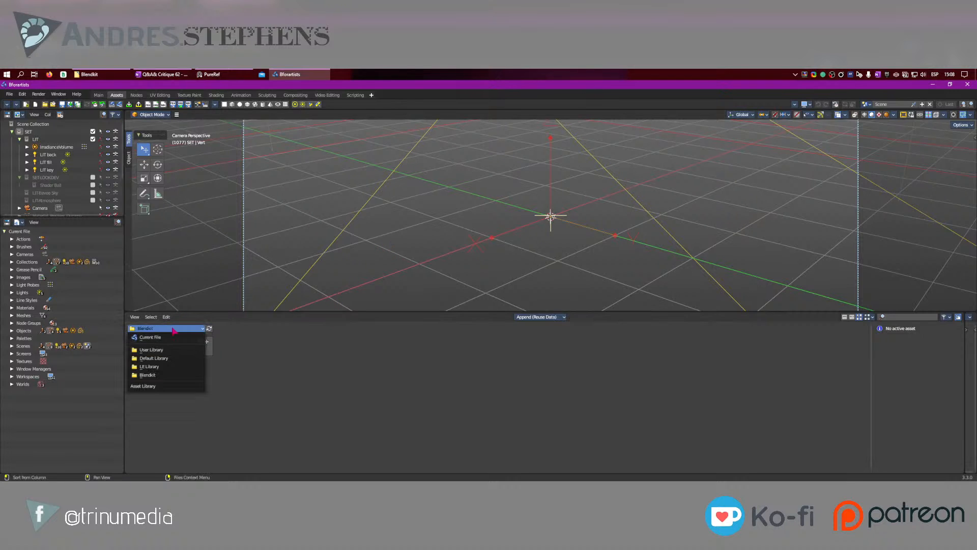
pyautogui.click(153, 358)
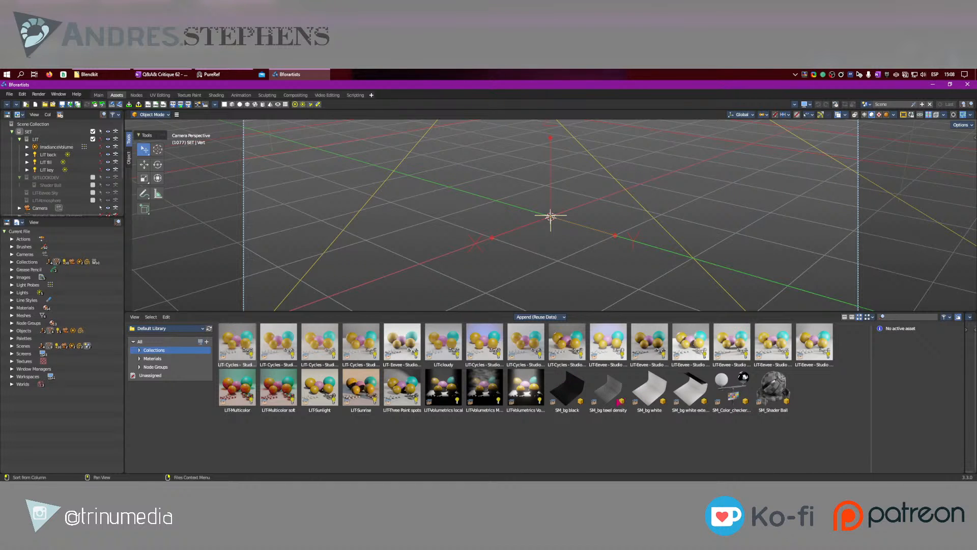
pyautogui.click(613, 403)
pyautogui.moveTo(606, 393); pyautogui.dragTo(552, 220)
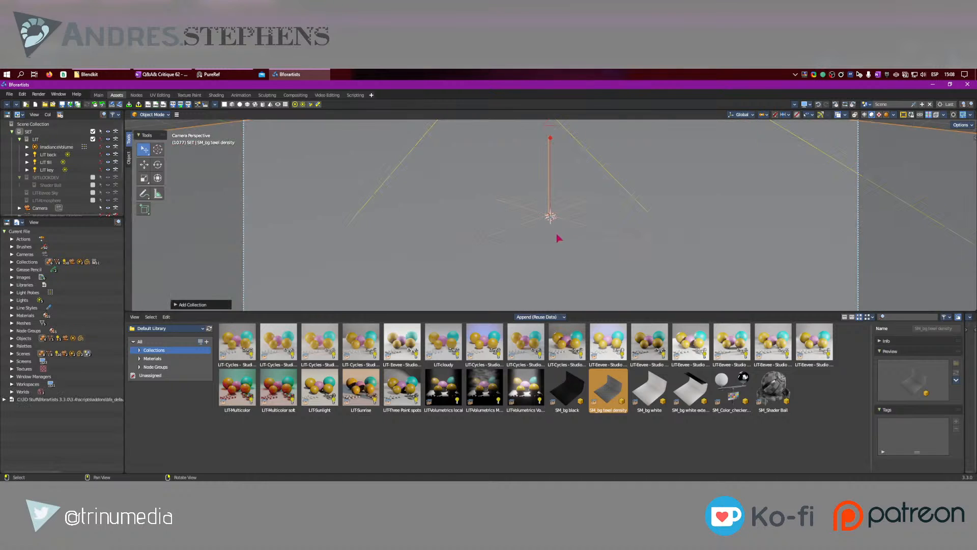
pyautogui.press('KP_0')
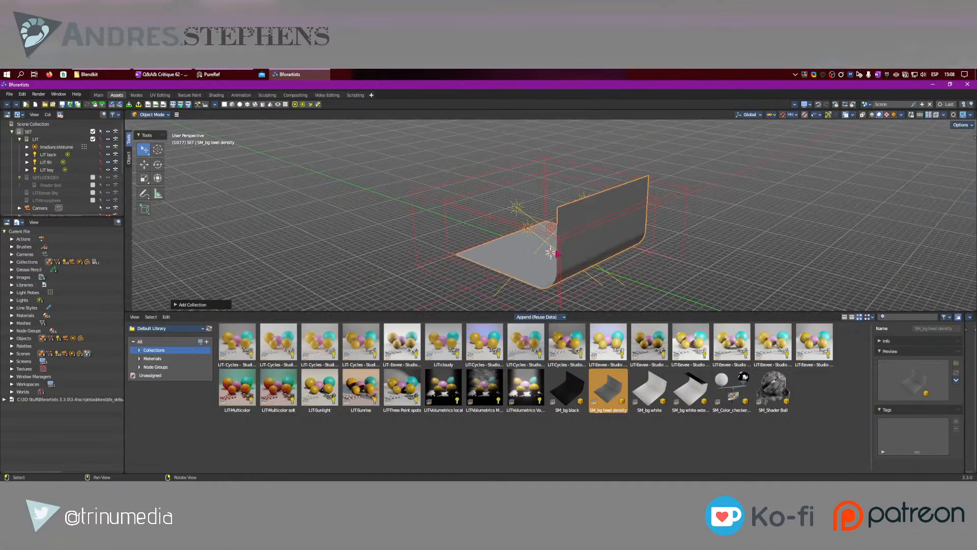
pyautogui.click(201, 304)
pyautogui.click(177, 303)
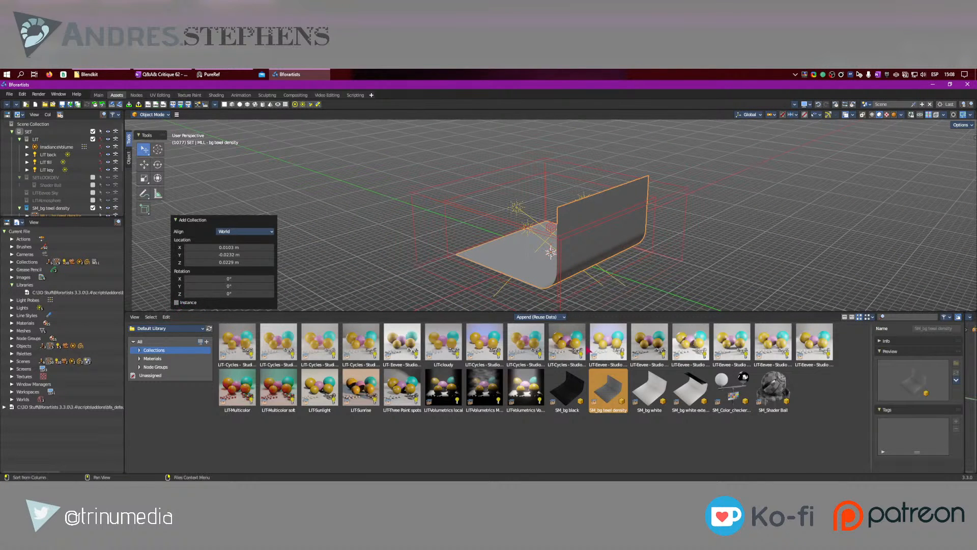
# Add the colour checker stand and SM_Shader Ball assets onto the backdrop, and clear the shader ball's location.
pyautogui.moveTo(735, 400); pyautogui.dragTo(531, 250)
pyautogui.moveTo(773, 389); pyautogui.dragTo(529, 261)
pyautogui.press('KP_Decimal')
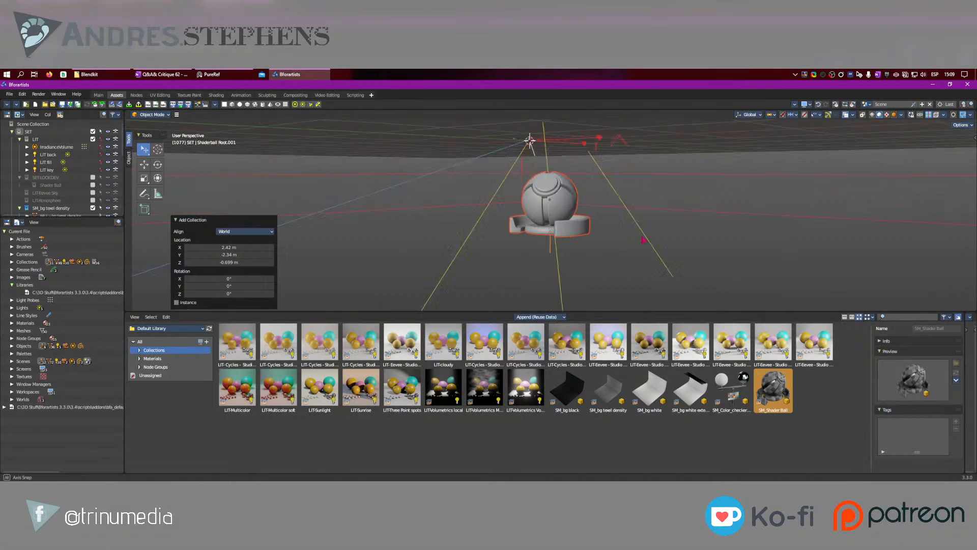
pyautogui.hotkey('alt', 'g')
pyautogui.press('KP_Decimal')
pyautogui.moveTo(564, 215); pyautogui.dragTo(570, 222, button='right')
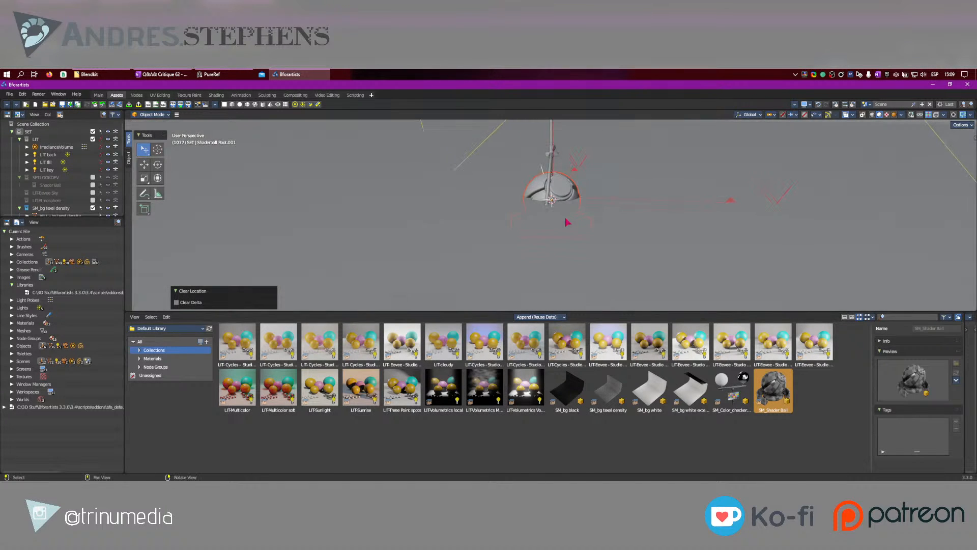
# Raise the shader ball about 0.22 m along Z and shift it across the ground plane beside the colour checker stand.
pyautogui.press('w')
pyautogui.press('g')
pyautogui.press('z')
pyautogui.click(591, 160)
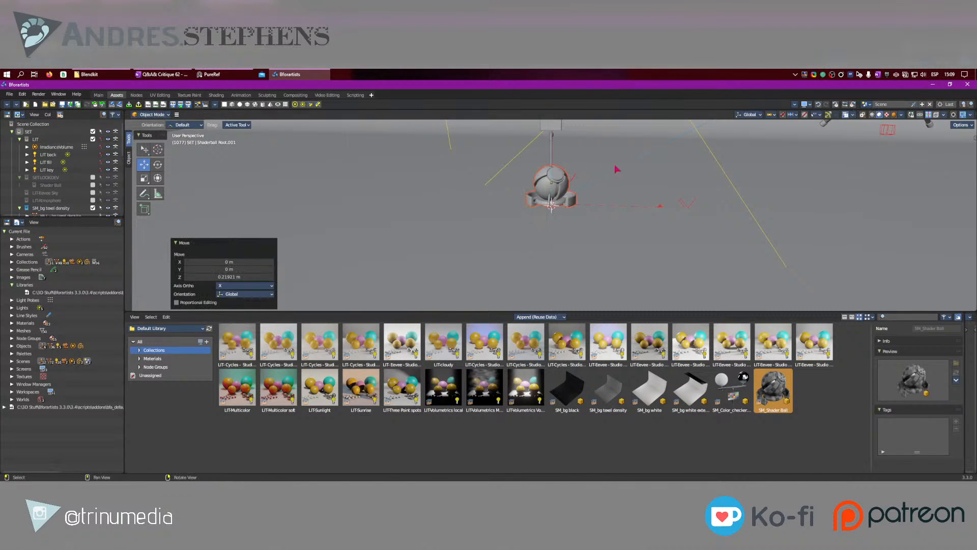
pyautogui.press('g')
pyautogui.hotkey('shift', 'z')
pyautogui.click(577, 174)
# Try to move all objects of the SM_Color_checker_Stand collection together, and undo the move.
pyautogui.moveTo(566, 164); pyautogui.dragTo(568, 135, button='right')
pyautogui.click(572, 195)
pyautogui.moveTo(578, 227); pyautogui.dragTo(596, 244, button='right')
pyautogui.scroll(-6, 37, 162)
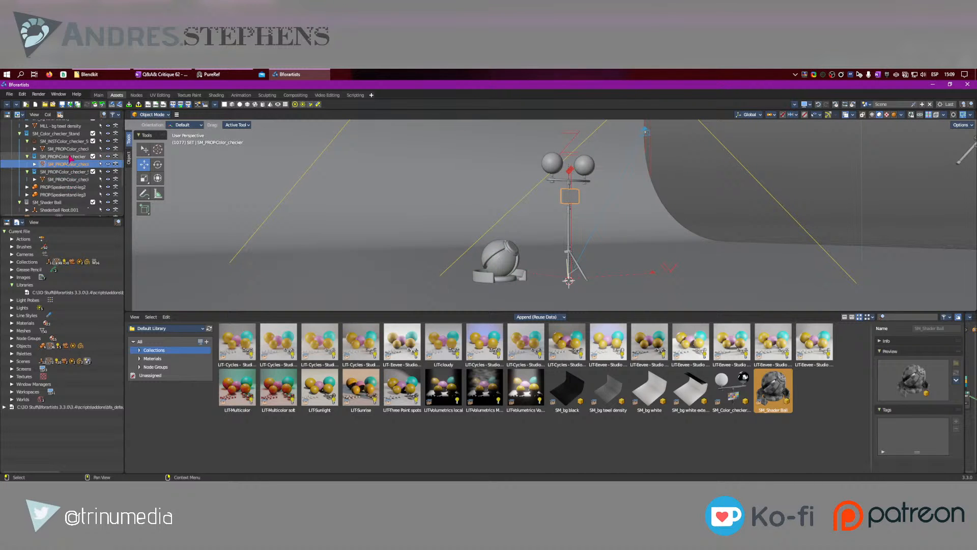
pyautogui.click(64, 134)
pyautogui.doubleClick(62, 132)
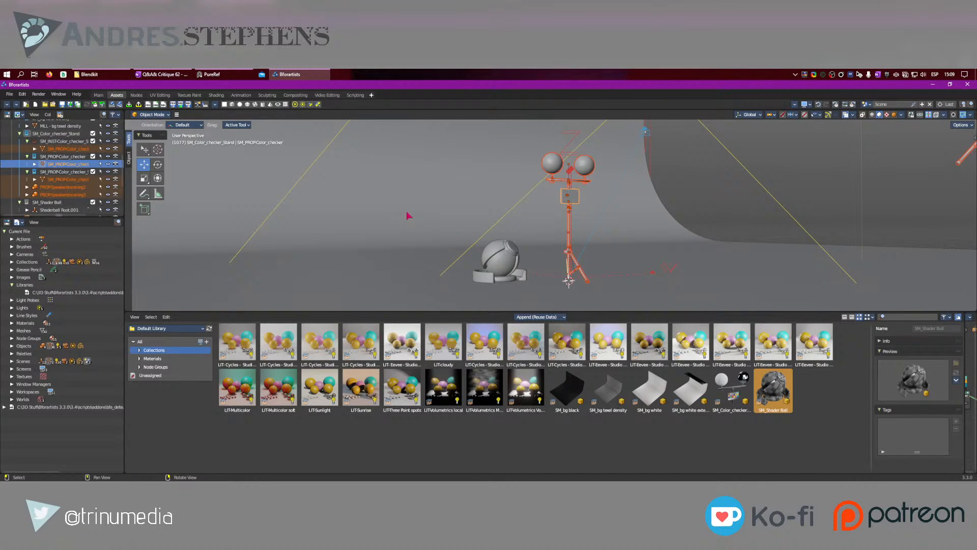
pyautogui.press('g')
pyautogui.click(617, 251)
pyautogui.hotkey('ctrl', 'z')
# Select the two stray speaker stand legs and clear their location so they sit under the colour checker stand.
pyautogui.scroll(-5, 621, 250)
pyautogui.moveTo(651, 222); pyautogui.dragTo(689, 197, button='right')
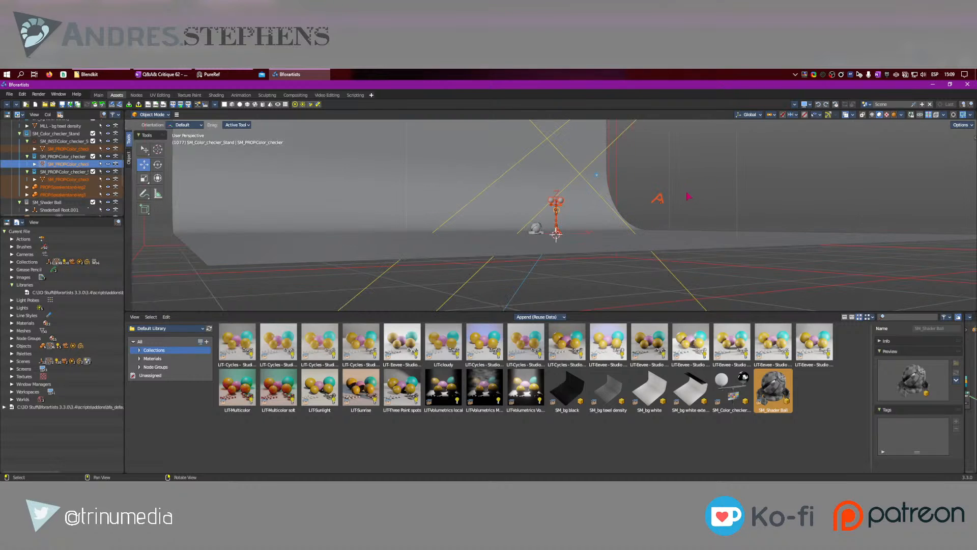
pyautogui.click(657, 200)
pyautogui.keyDown('shift'); pyautogui.click(664, 201); pyautogui.keyUp('shift')
pyautogui.hotkey('alt', 'g')
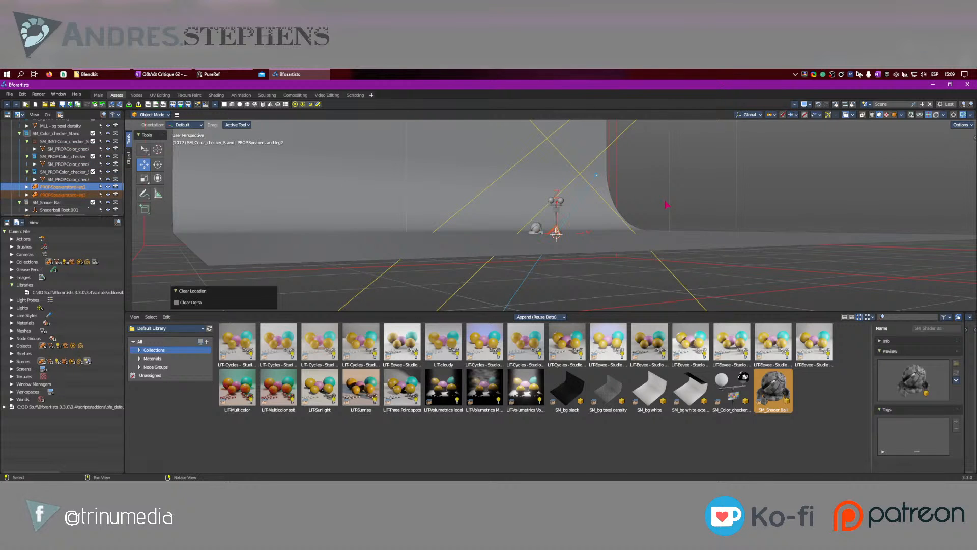
pyautogui.press('KP_Decimal')
pyautogui.moveTo(629, 218); pyautogui.dragTo(598, 227, button='right')
pyautogui.scroll(-4, 598, 228)
pyautogui.moveTo(585, 168); pyautogui.dragTo(572, 200, button='middle')
pyautogui.moveTo(571, 200); pyautogui.dragTo(583, 204, button='right')
# Switch the viewport shading to Material Preview and inspect the materials on the backdrop, stand and shader ball.
pyautogui.press('z')
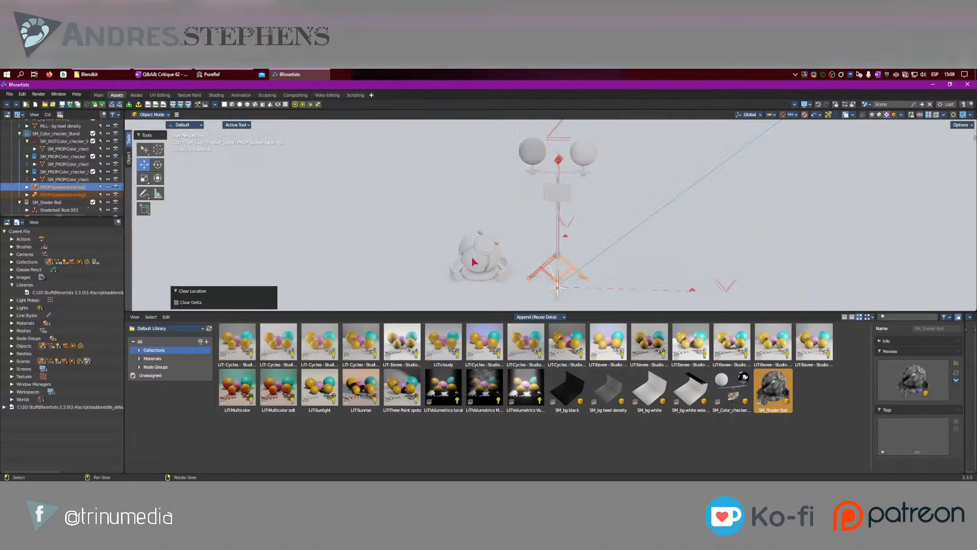
pyautogui.click(472, 258)
pyautogui.click(631, 218)
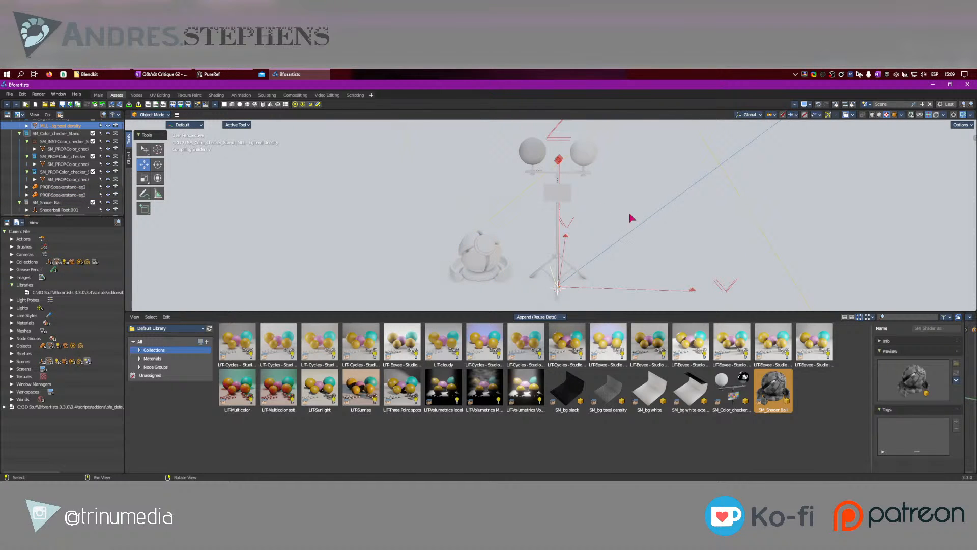
pyautogui.scroll(-3, 555, 230)
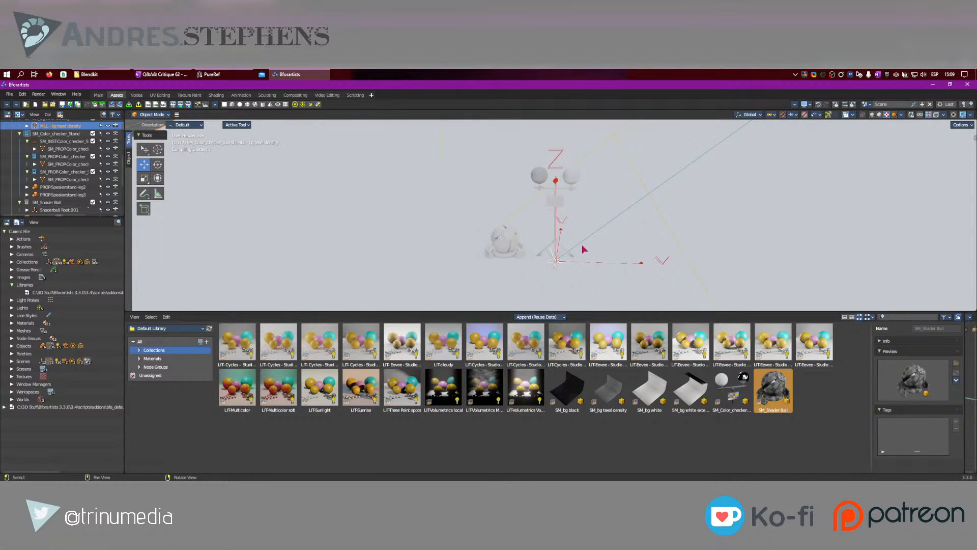
pyautogui.moveTo(258, 163); pyautogui.dragTo(451, 233, button='right')
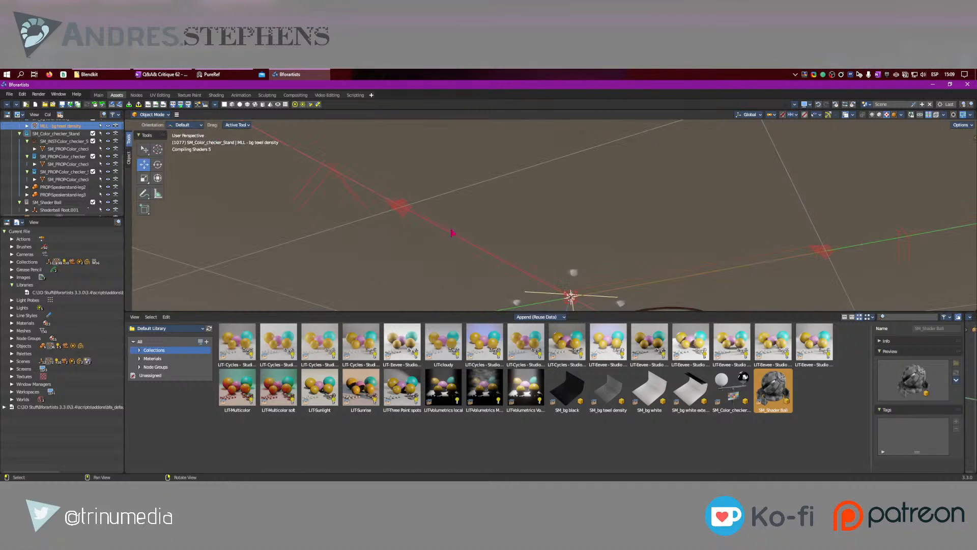
pyautogui.moveTo(599, 220); pyautogui.dragTo(712, 225, button='right')
# Scale the shader ball up by about 1.71 and reposition it on the floor beside the colour checker stand.
pyautogui.click(497, 264)
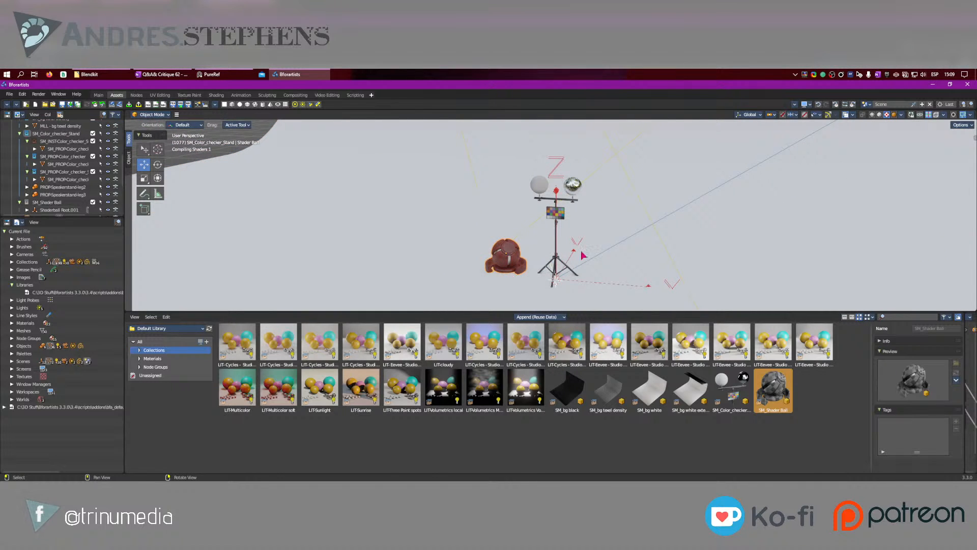
pyautogui.press('w')
pyautogui.hotkey('alt', 'z')
pyautogui.click(585, 259)
pyautogui.press('r')
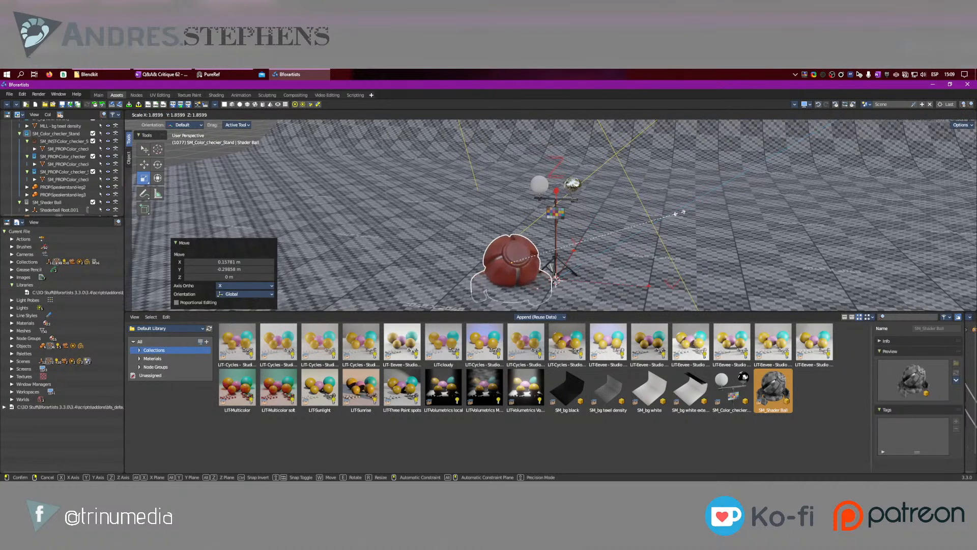
pyautogui.click(655, 223)
pyautogui.press('w')
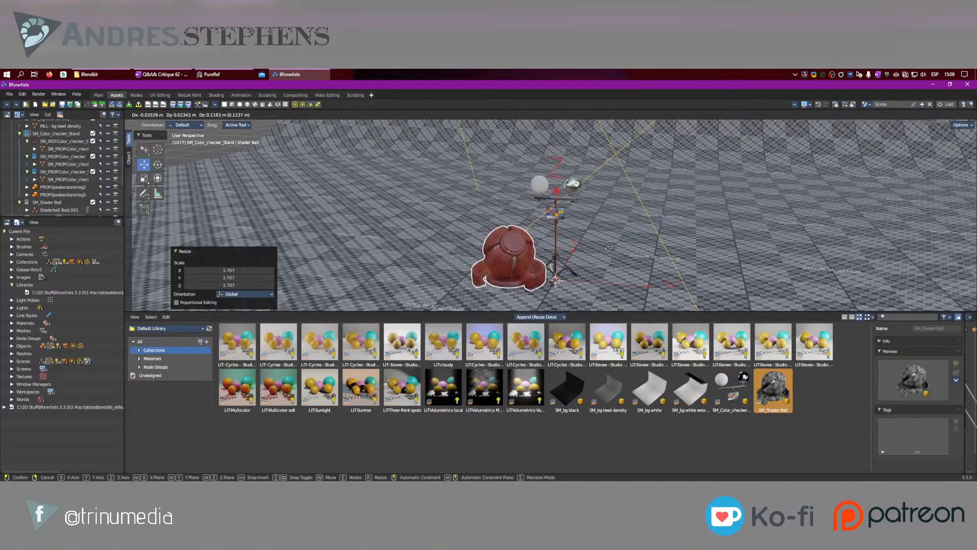
pyautogui.click(603, 248)
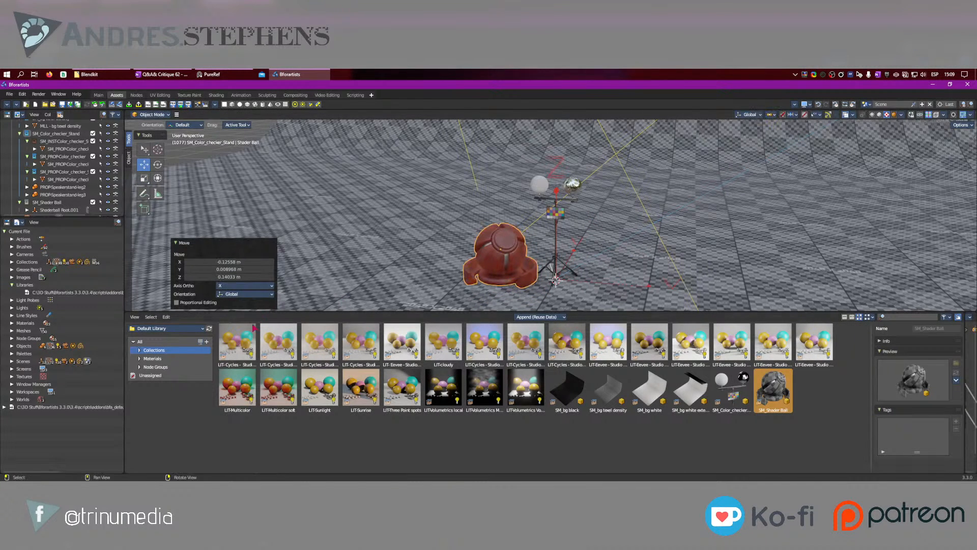
# Add the Electric motor, rusty asset from the Blendkit library beside the stand, rotated about 44.1° around Z.
pyautogui.click(166, 330)
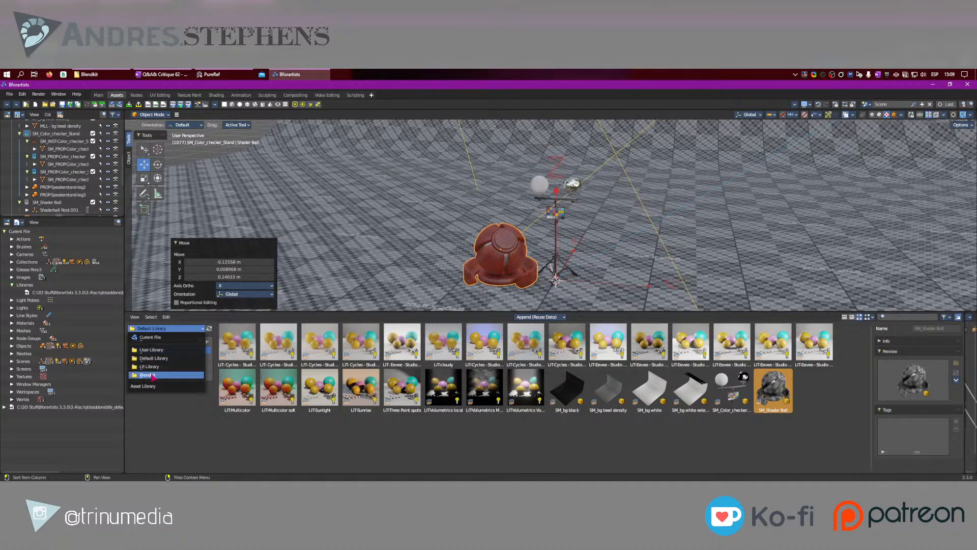
pyautogui.click(164, 344)
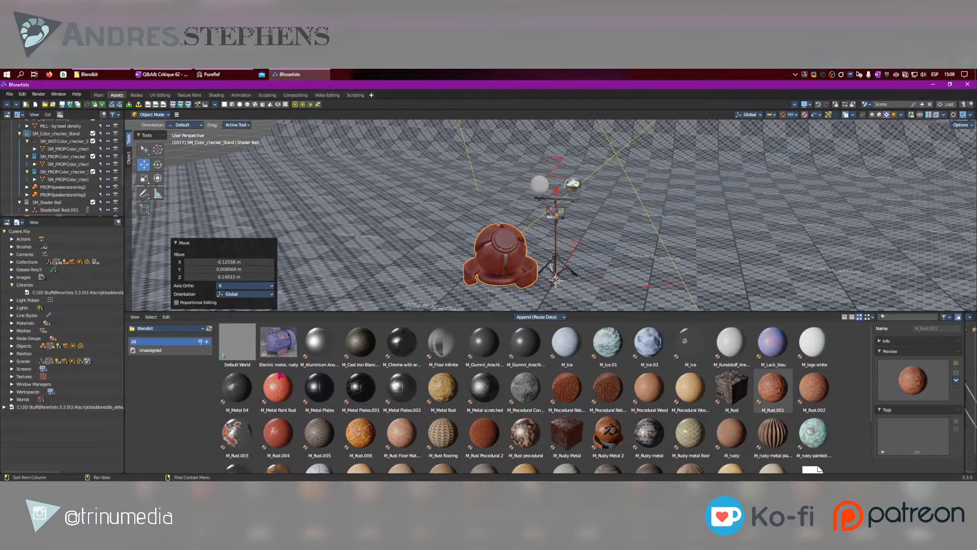
pyautogui.click(282, 355)
pyautogui.scroll(-4, 395, 381)
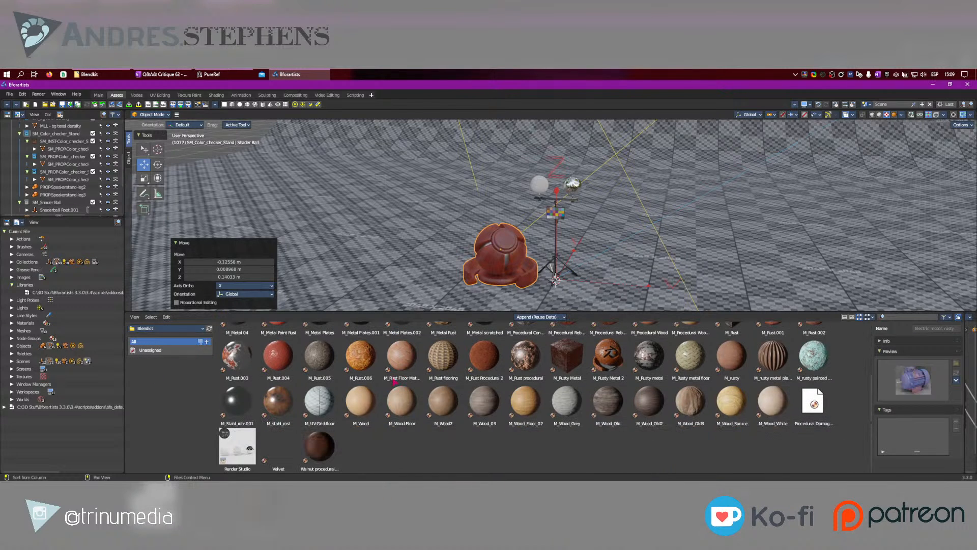
pyautogui.scroll(4, 394, 382)
pyautogui.moveTo(275, 343); pyautogui.dragTo(668, 238)
pyautogui.press('e')
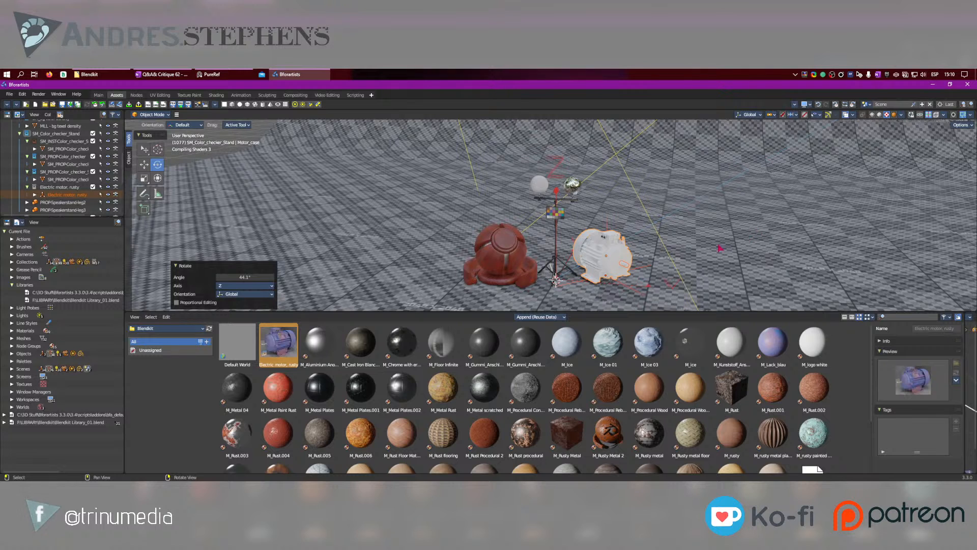
# Try to scale the motor case up by about 2.51 and move it, and undo the scaling.
pyautogui.press('r')
pyautogui.moveTo(675, 238); pyautogui.dragTo(766, 229)
pyautogui.press('w')
pyautogui.moveTo(710, 263); pyautogui.dragTo(758, 215)
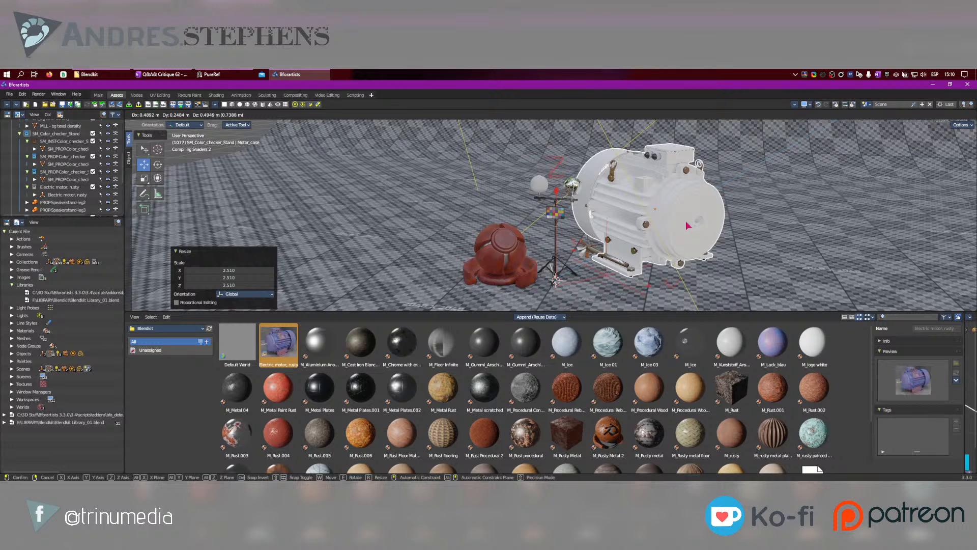
pyautogui.press('Escape')
pyautogui.hotkey('ctrl', 'z')
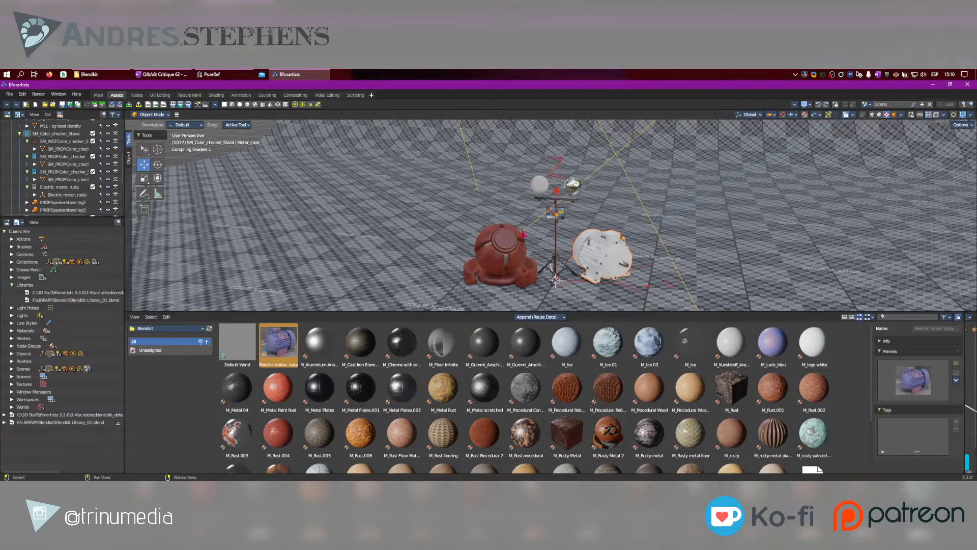
# Scale the whole Electric motor, rusty root up by about 2.71 and move it about 0.52 m in X and 0.62 m in Y.
pyautogui.click(600, 261)
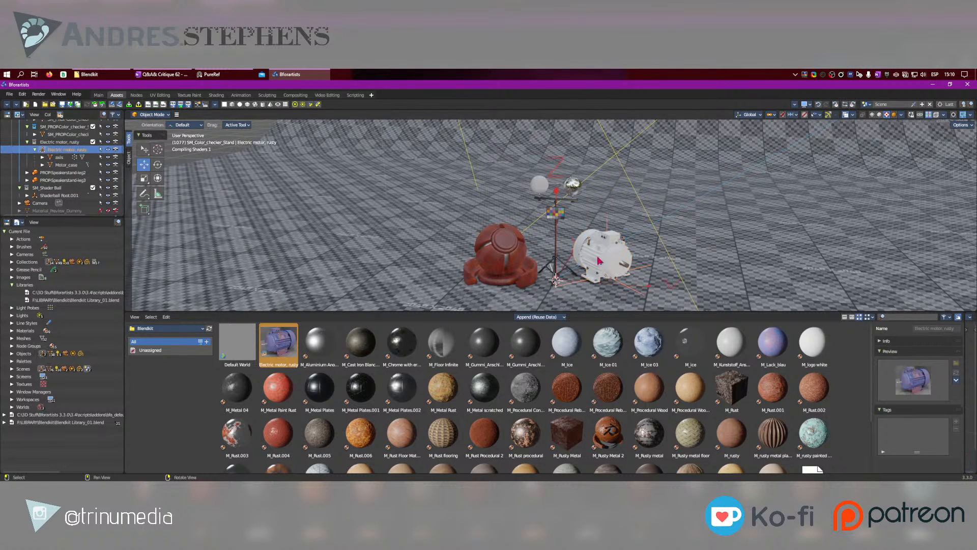
pyautogui.press('s')
pyautogui.click(667, 280)
pyautogui.press('g')
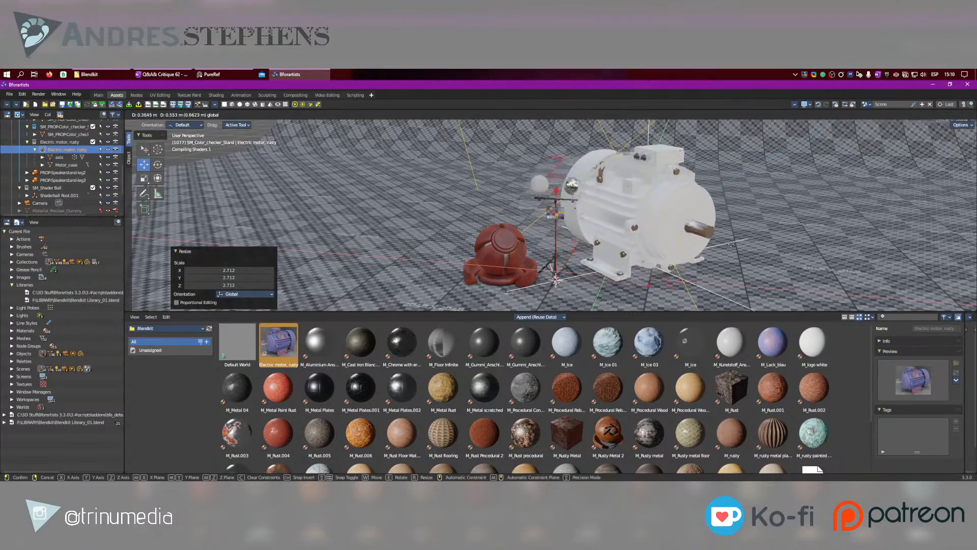
pyautogui.click(731, 244)
# Aim the scene camera at the shader ball, colour checker stand and motor from a three-quarter angle.
pyautogui.press('KP_0')
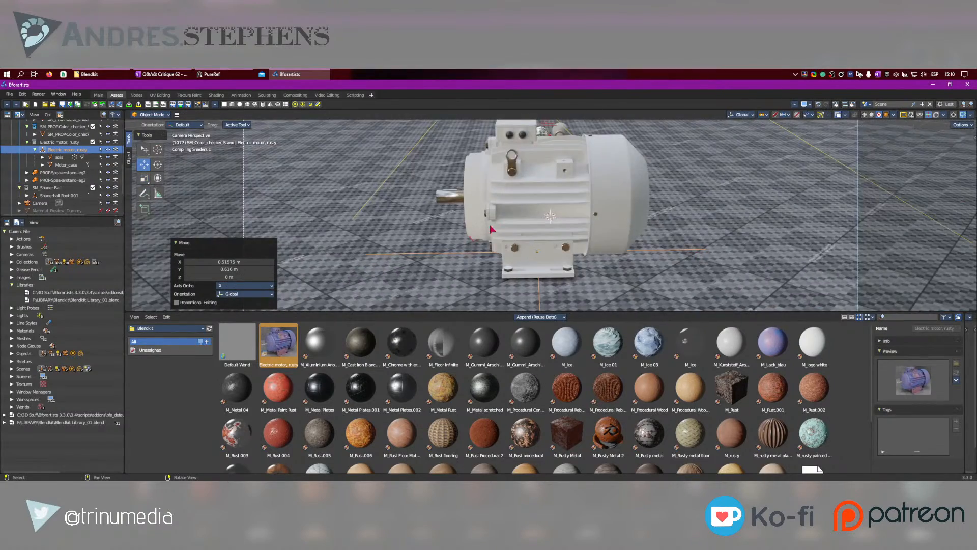
pyautogui.moveTo(442, 215); pyautogui.dragTo(534, 212, button='right')
pyautogui.moveTo(498, 213); pyautogui.dragTo(621, 226, button='middle')
pyautogui.press('KP_0')
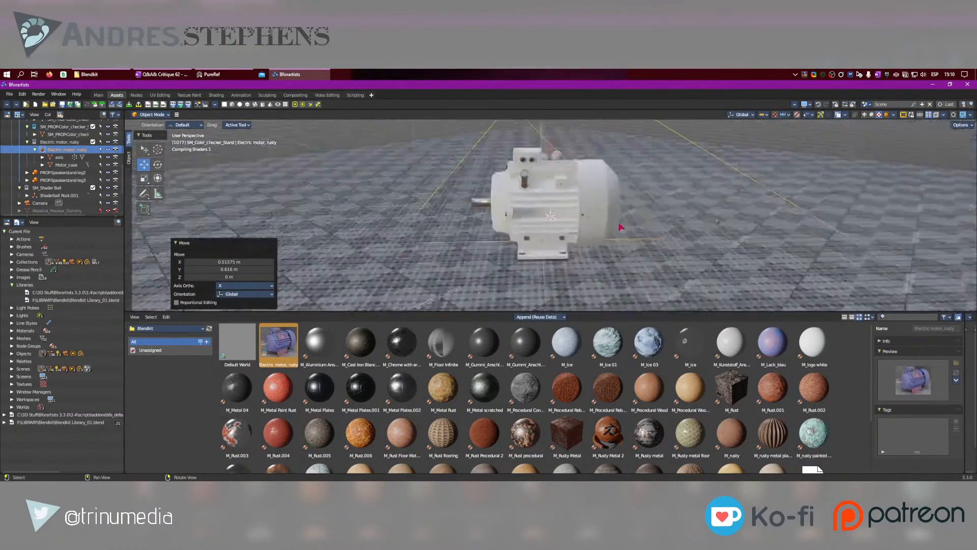
pyautogui.moveTo(453, 214)
pyautogui.mouseDown(button='right')
pyautogui.moveTo(559, 224)
pyautogui.moveTo(458, 227)
pyautogui.mouseUp(button='right')
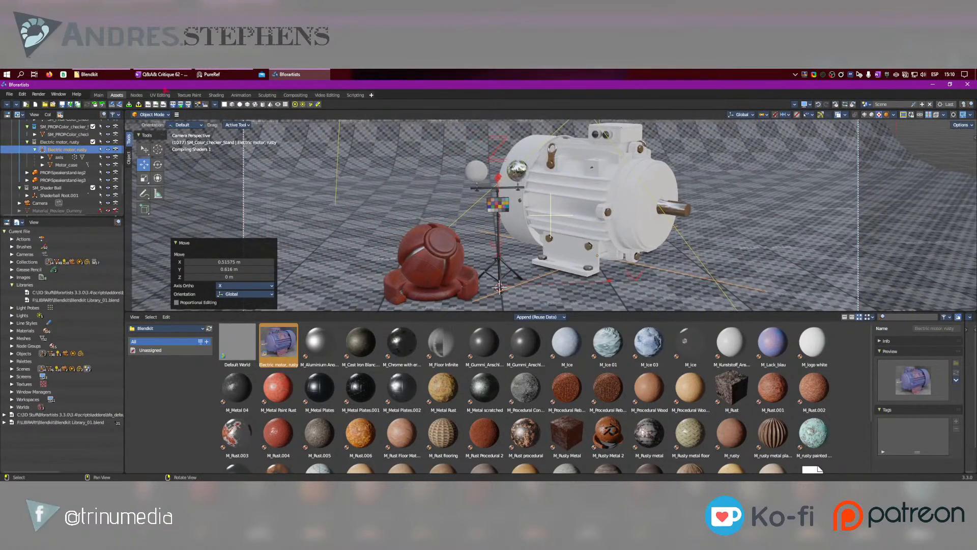
pyautogui.scroll(-3, 468, 233)
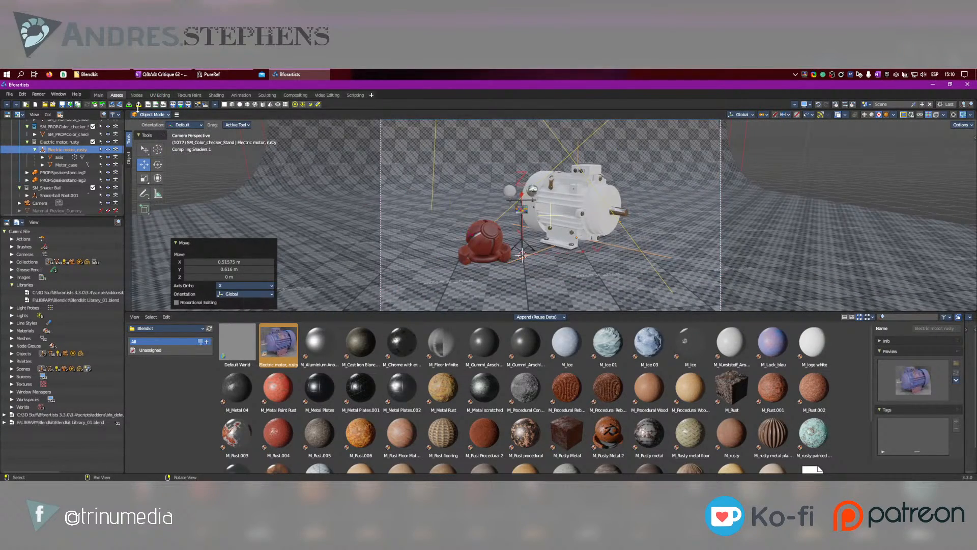
# Switch to the Main workspace and adjust the camera so all three props fit inside the frame.
pyautogui.click(98, 95)
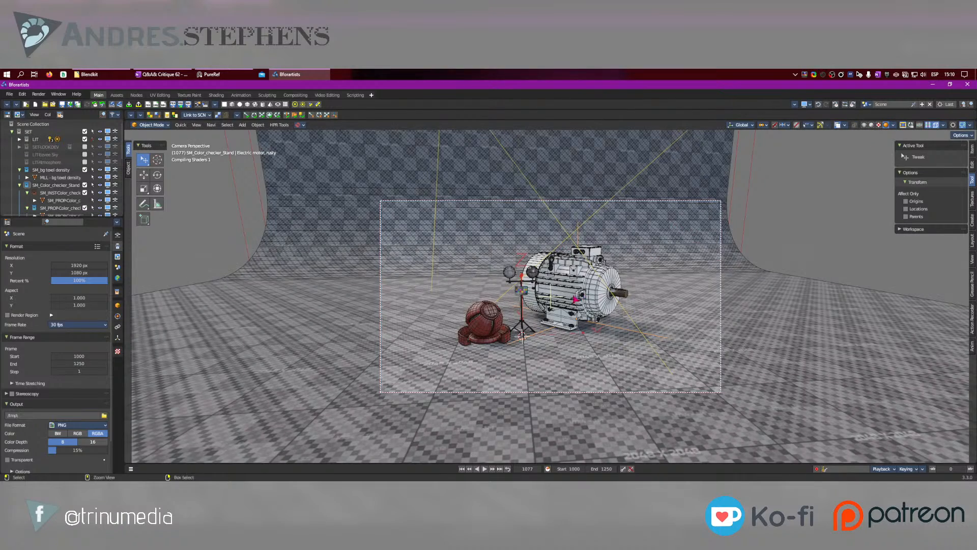
pyautogui.scroll(5, 550, 295)
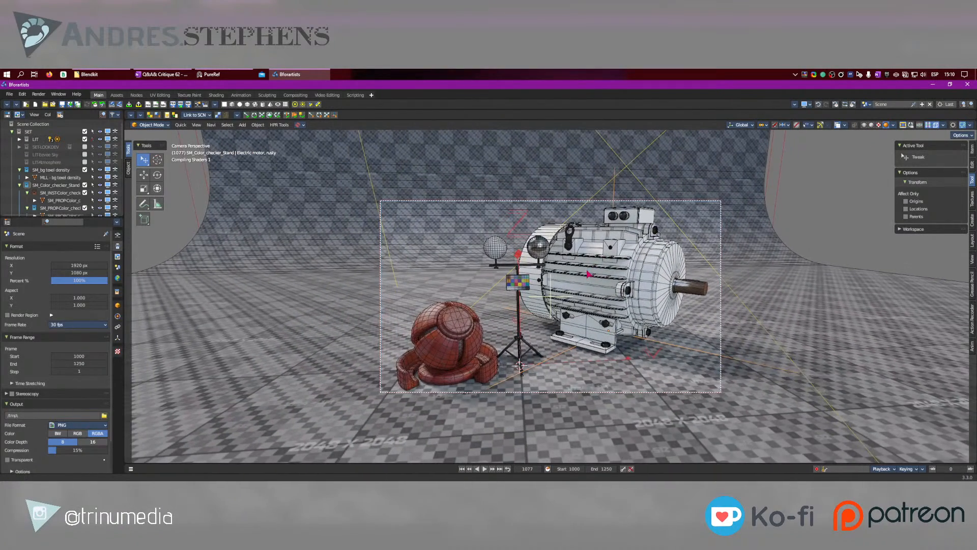
pyautogui.moveTo(588, 274); pyautogui.dragTo(616, 301, button='middle')
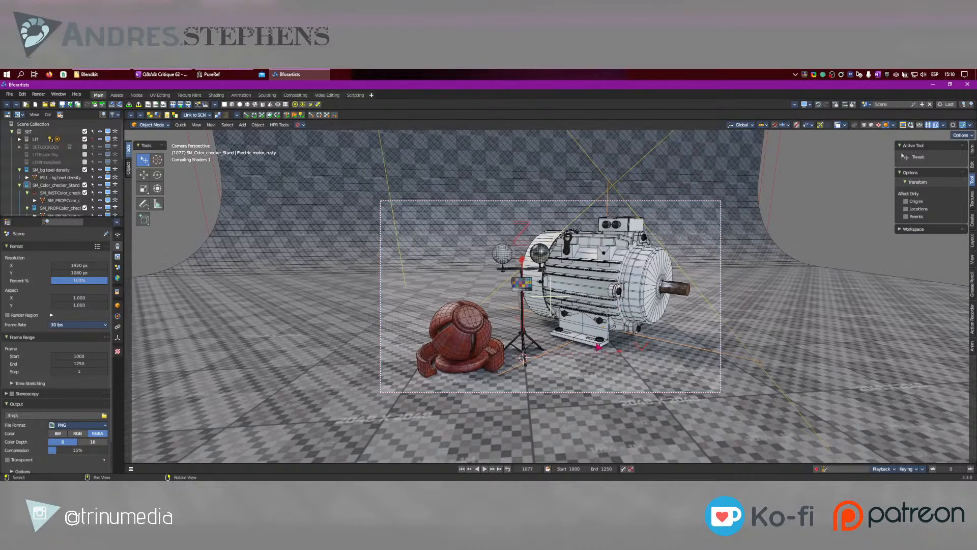
# Enlarge the electric motor, turn it slightly and reposition it behind the colour checker stand.
pyautogui.press('r')
pyautogui.moveTo(705, 305); pyautogui.dragTo(746, 295)
pyautogui.press('w')
pyautogui.moveTo(656, 300); pyautogui.dragTo(682, 318)
pyautogui.press('e')
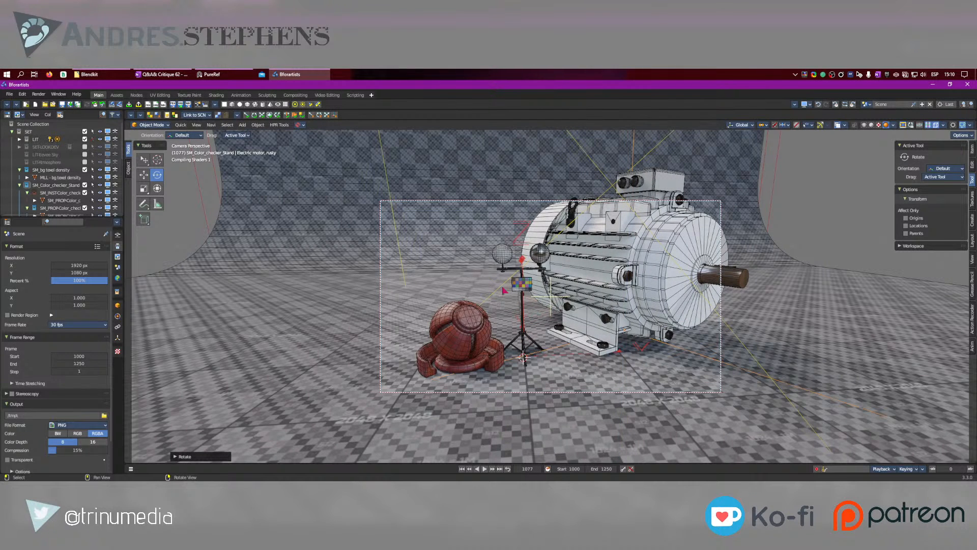
# Move the shader ball slightly closer to the camera, away from the colour checker stand.
pyautogui.click(466, 327)
pyautogui.press('w')
pyautogui.moveTo(562, 351)
pyautogui.mouseDown()
pyautogui.moveTo(543, 358)
pyautogui.moveTo(557, 355)
pyautogui.mouseUp()
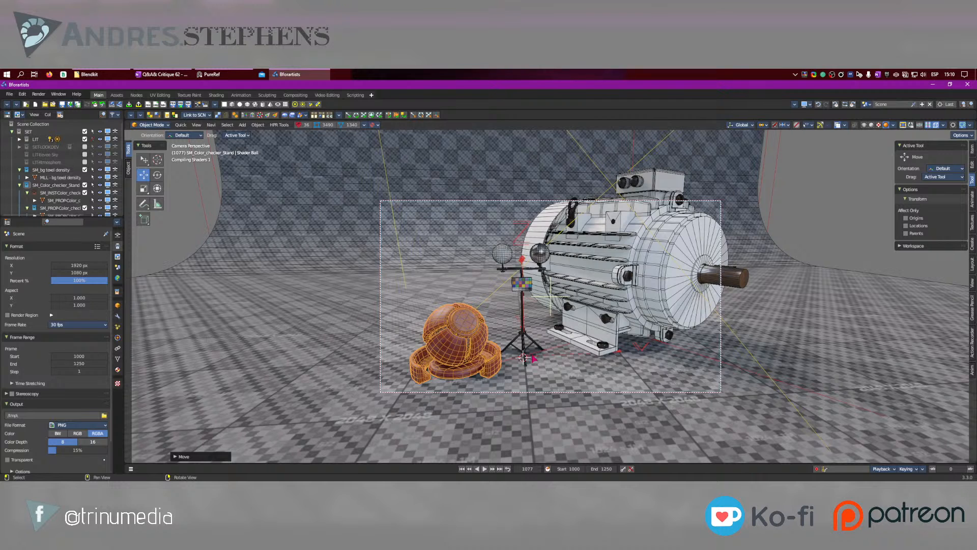
# Try to select the colour checker stand's parts through its collection hierarchy.
pyautogui.click(523, 290)
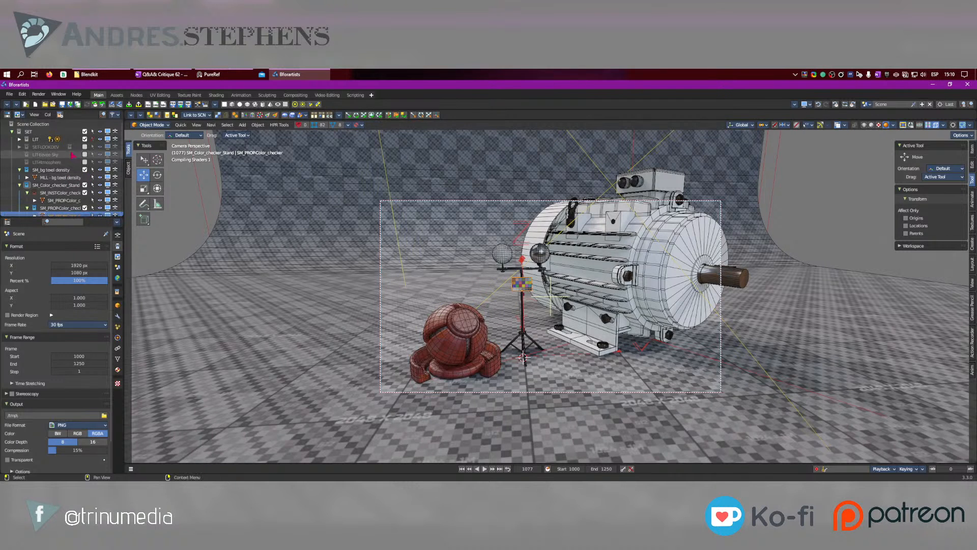
pyautogui.rightClick(54, 188)
pyautogui.click(47, 256)
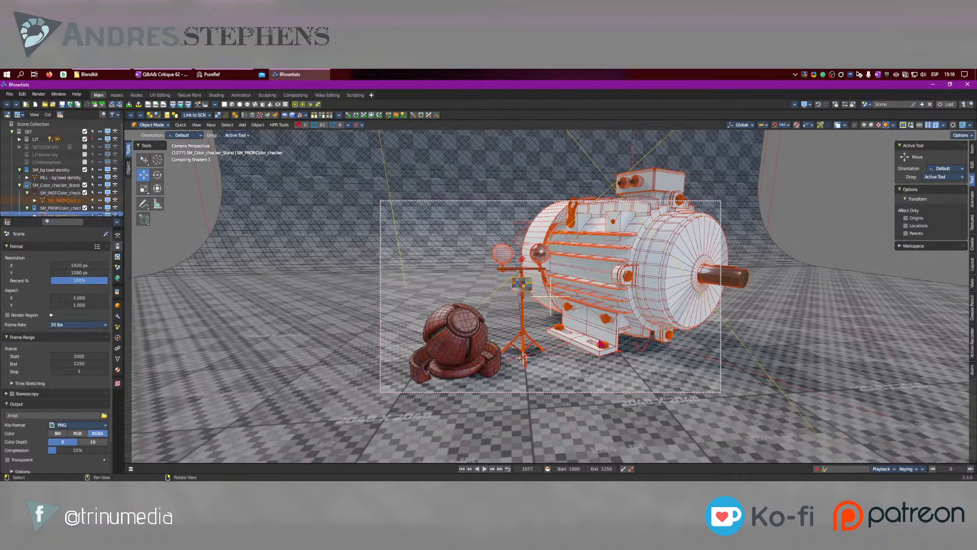
pyautogui.click(55, 194)
pyautogui.scroll(-5, 56, 194)
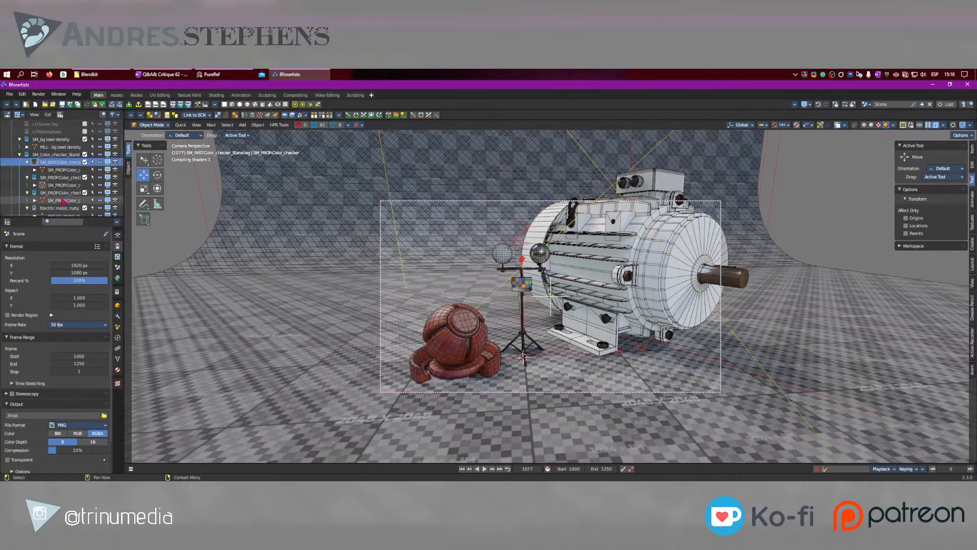
pyautogui.click(60, 163)
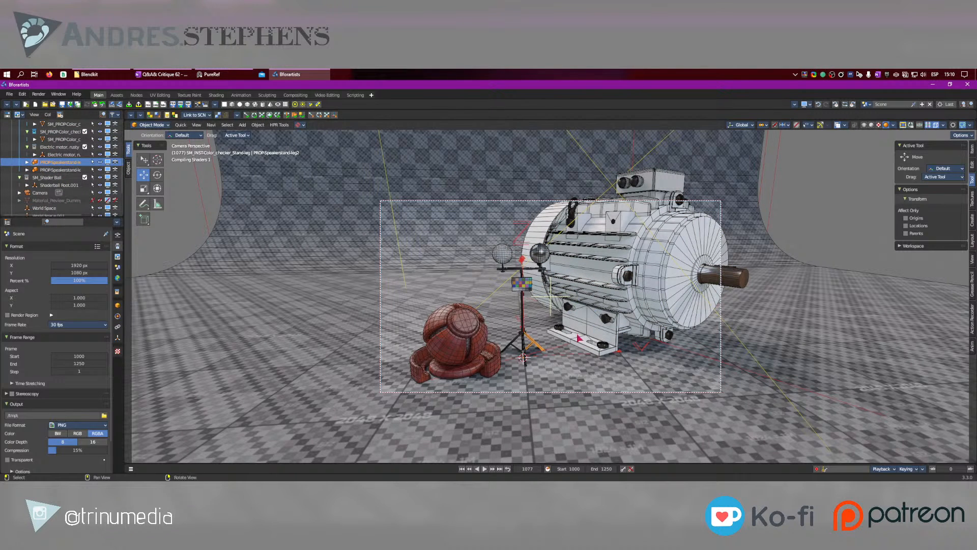
pyautogui.click(521, 280)
pyautogui.click(450, 339)
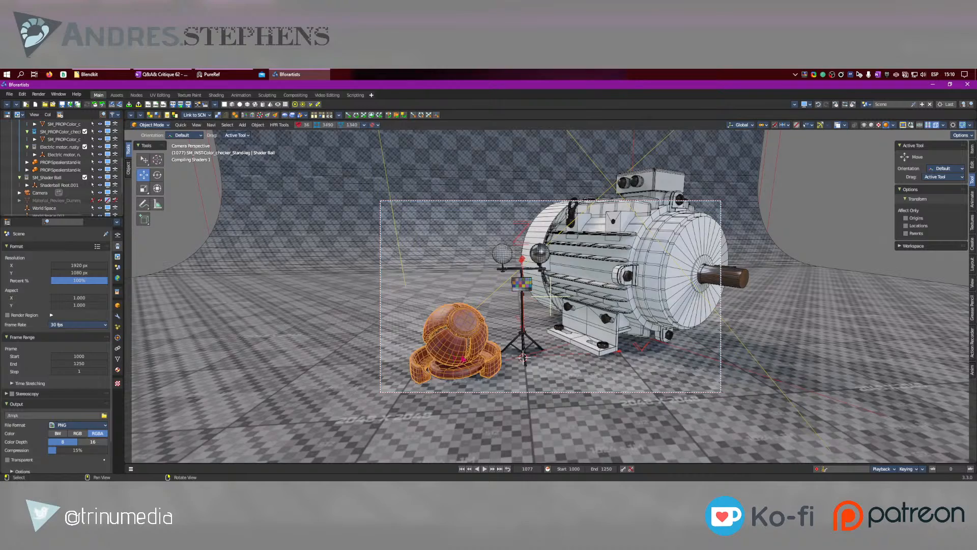
# Adjust the camera so the shader ball and colour checker stand sit nearer the centre of the frame.
pyautogui.moveTo(565, 295); pyautogui.dragTo(584, 296, button='middle')
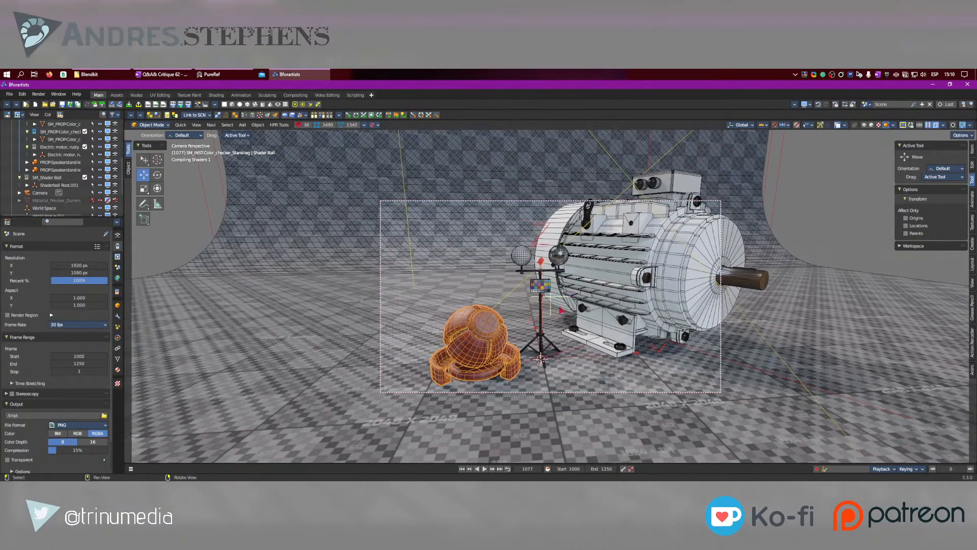
pyautogui.scroll(1, 550, 300)
pyautogui.moveTo(530, 311); pyautogui.dragTo(442, 214, button='middle')
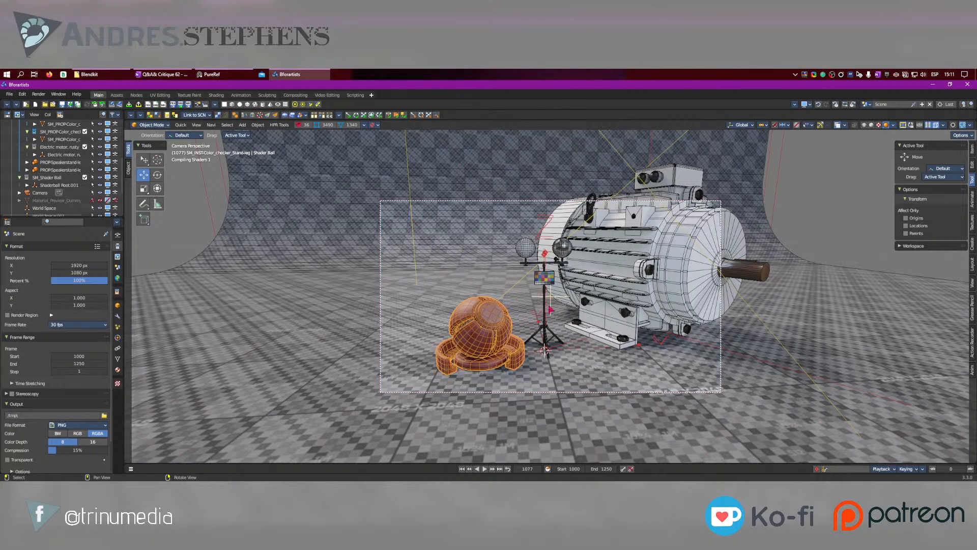
# Exclude the LIT collection from the scene and open the Eevee indirect lighting settings.
pyautogui.scroll(5, 62, 184)
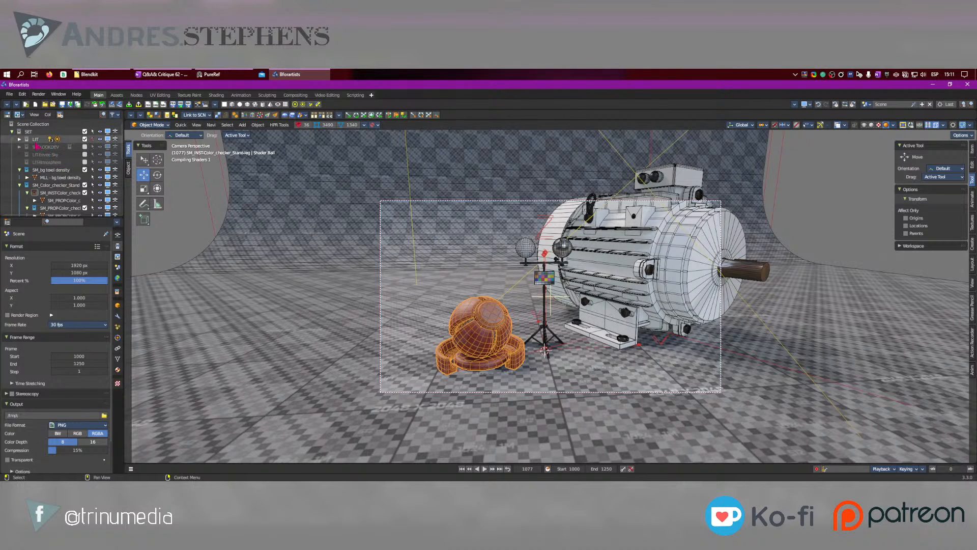
pyautogui.click(61, 141)
pyautogui.click(85, 138)
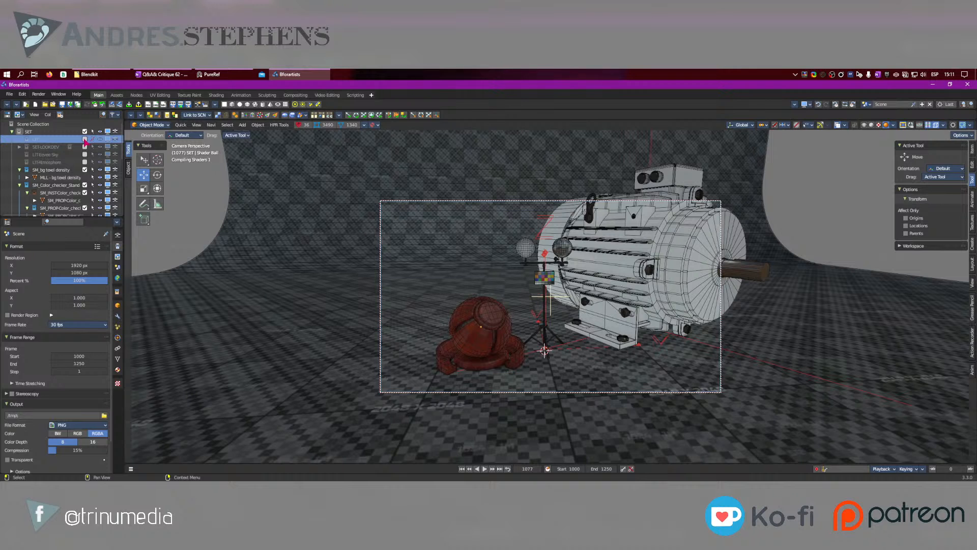
pyautogui.click(118, 234)
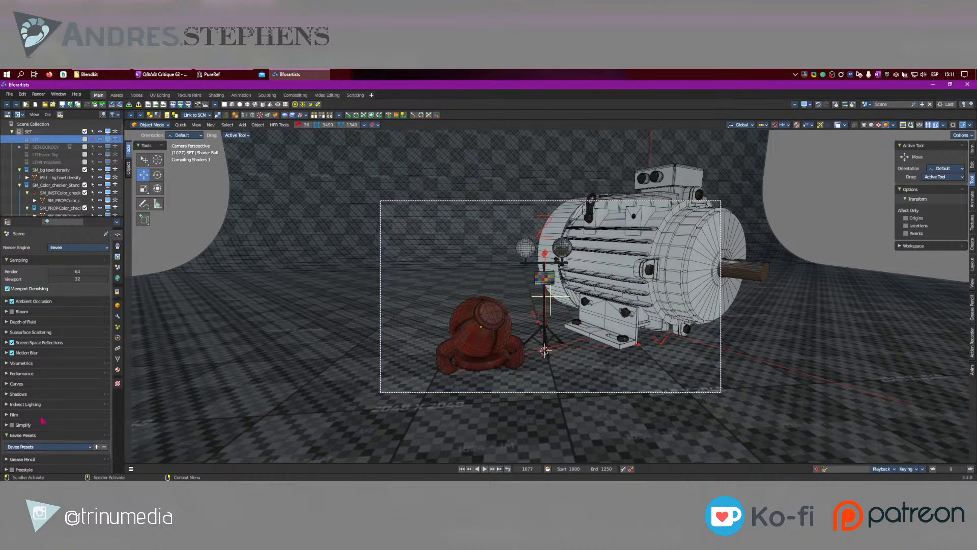
pyautogui.click(31, 405)
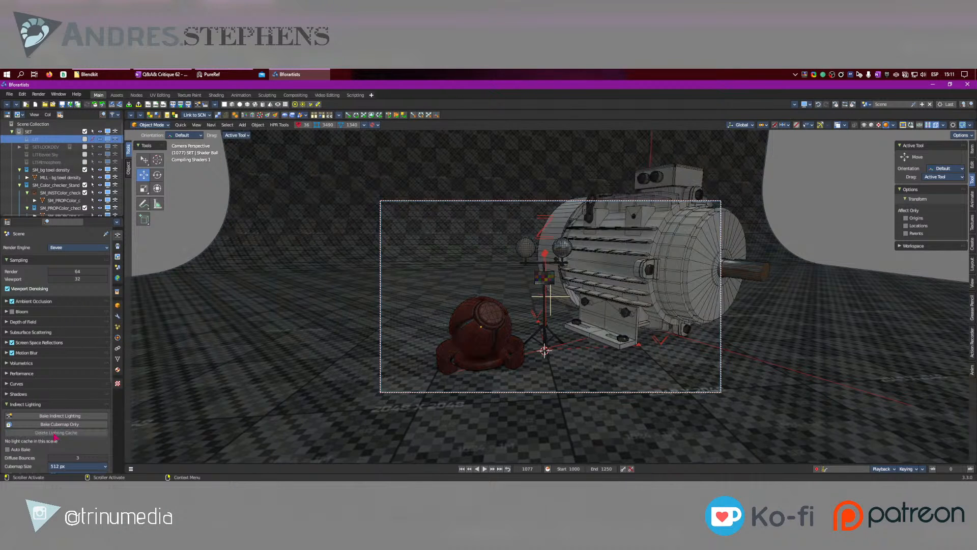
# Set the Default World background strength to 0 and hide the viewport overlays.
pyautogui.click(117, 278)
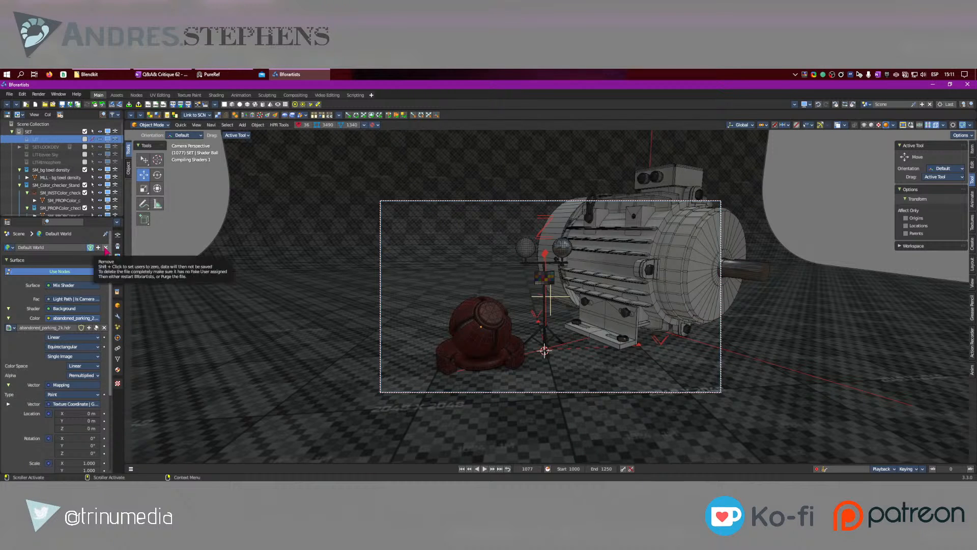
pyautogui.scroll(-5, 106, 250)
pyautogui.moveTo(75, 381); pyautogui.dragTo(51, 381)
pyautogui.hotkey('alt', 'shift', 'z')
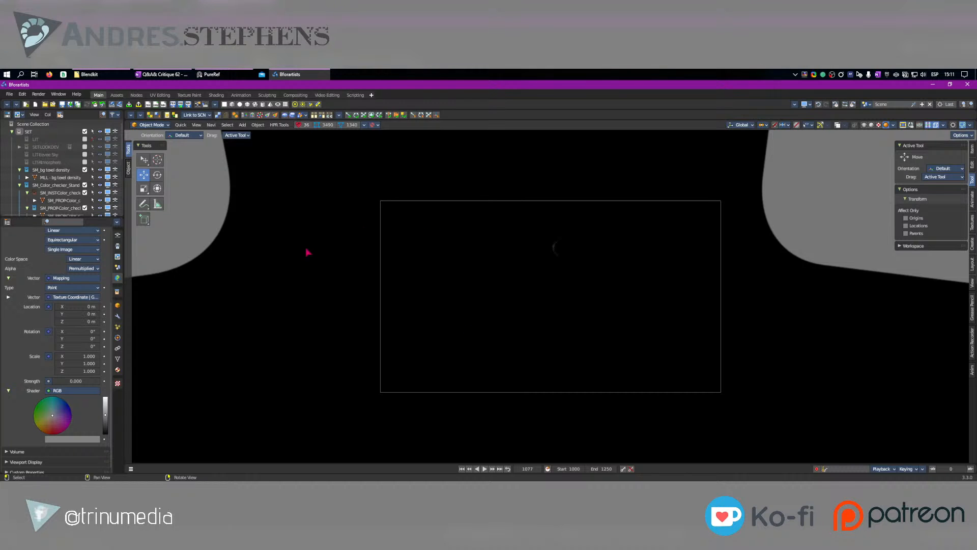
# Switch to solid shading, leave the camera view, and add a plane moved off to the side of the motor.
pyautogui.click(871, 125)
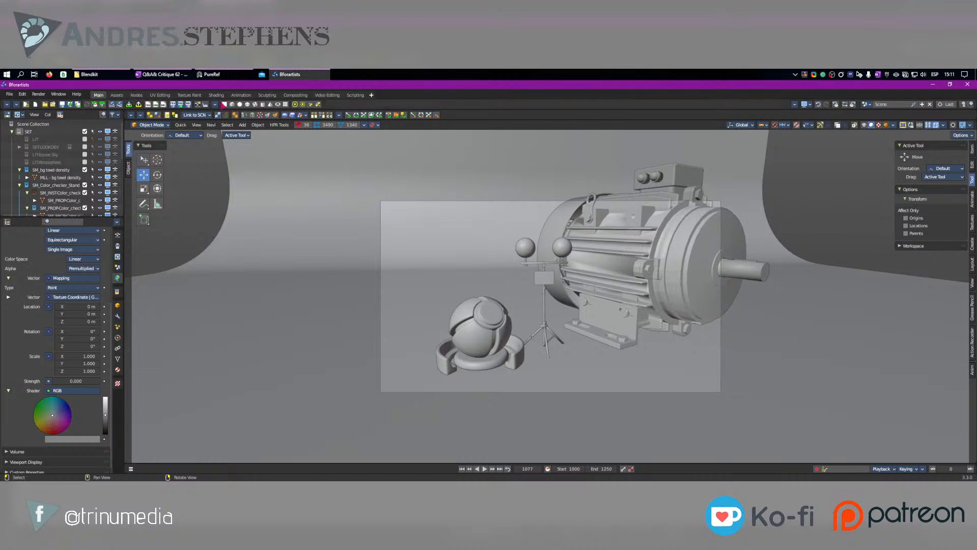
pyautogui.click(410, 301)
pyautogui.press('KP_0')
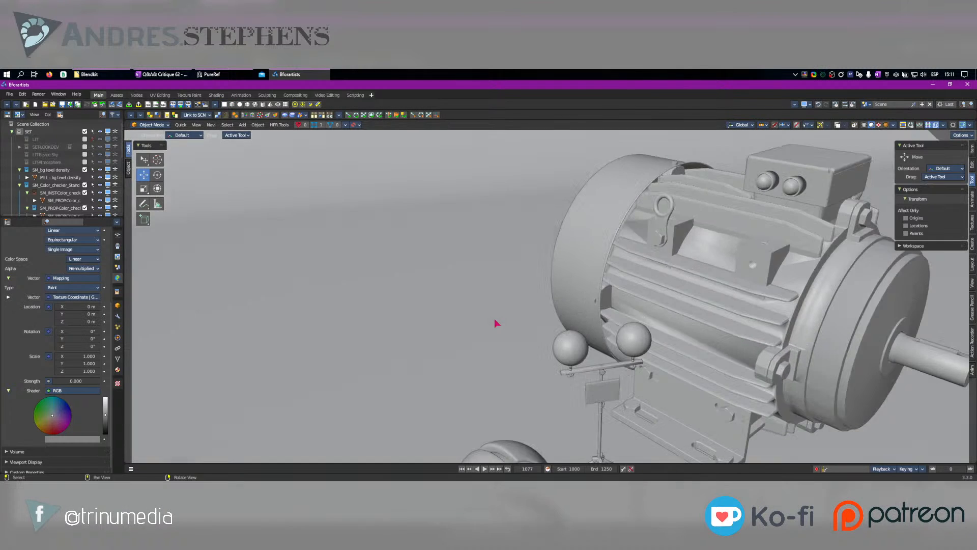
pyautogui.scroll(-8, 495, 322)
pyautogui.moveTo(495, 323); pyautogui.dragTo(521, 293)
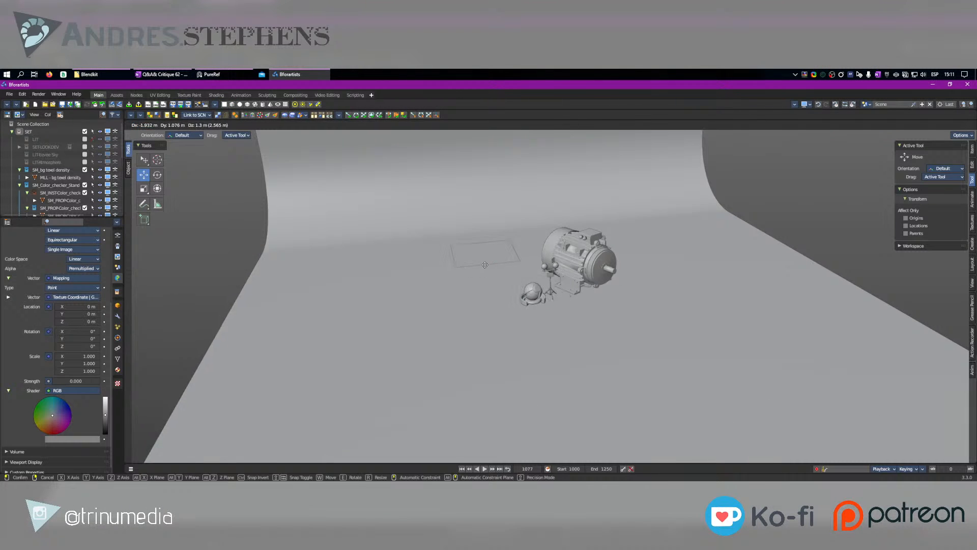
pyautogui.moveTo(485, 264); pyautogui.dragTo(484, 270)
pyautogui.scroll(6, 481, 260)
pyautogui.keyDown('shift'); pyautogui.moveTo(479, 253); pyautogui.dragTo(524, 319, button='middle'); pyautogui.keyUp('shift')
# Divide the plane into a 5 by 5 grid with four centred loop cuts in each direction.
pyautogui.press('Tab')
pyautogui.hotkey('ctrl', 'r')
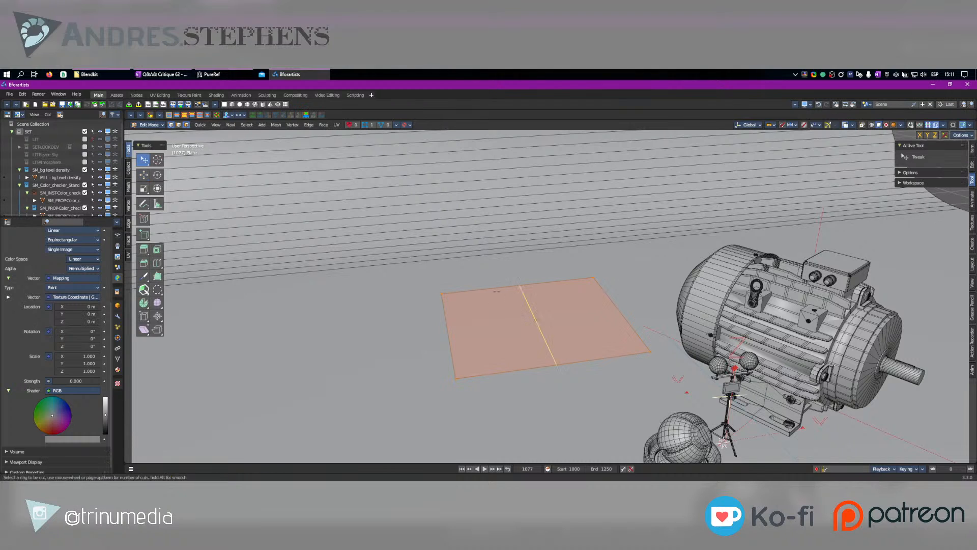
pyautogui.scroll(3, 497, 292)
pyautogui.click(497, 292)
pyautogui.hotkey('ctrl', 'r')
pyautogui.scroll(3, 524, 329)
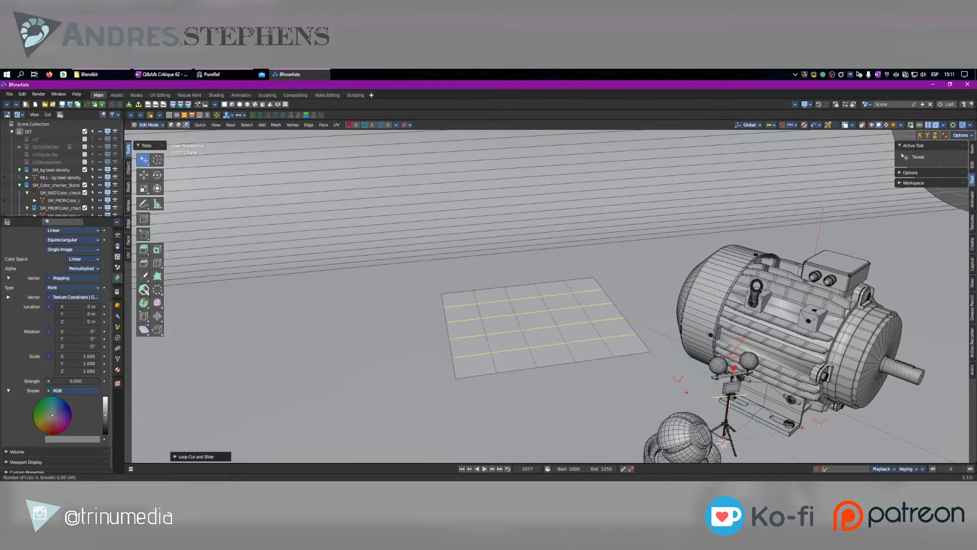
pyautogui.click(524, 329)
pyautogui.rightClick(523, 327)
# Clear the face selection and randomly select faces of the gridded plane.
pyautogui.moveTo(522, 327); pyautogui.dragTo(510, 337, button='middle')
pyautogui.press('a')
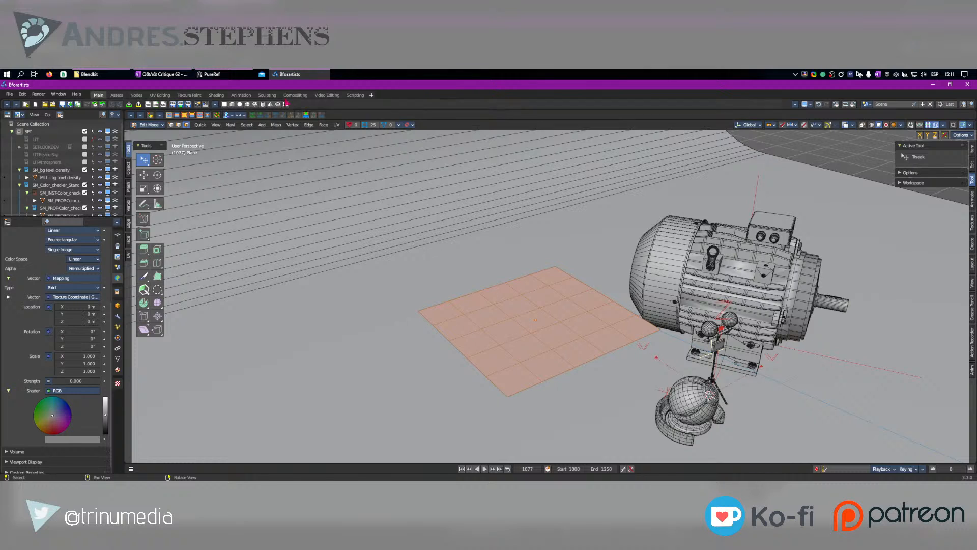
pyautogui.click(248, 127)
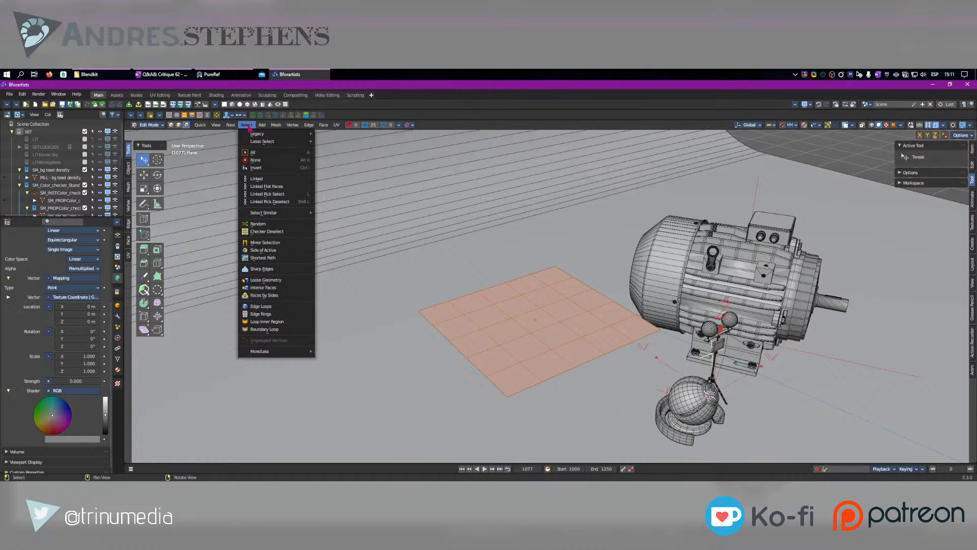
pyautogui.click(261, 224)
pyautogui.hotkey('alt', 'a')
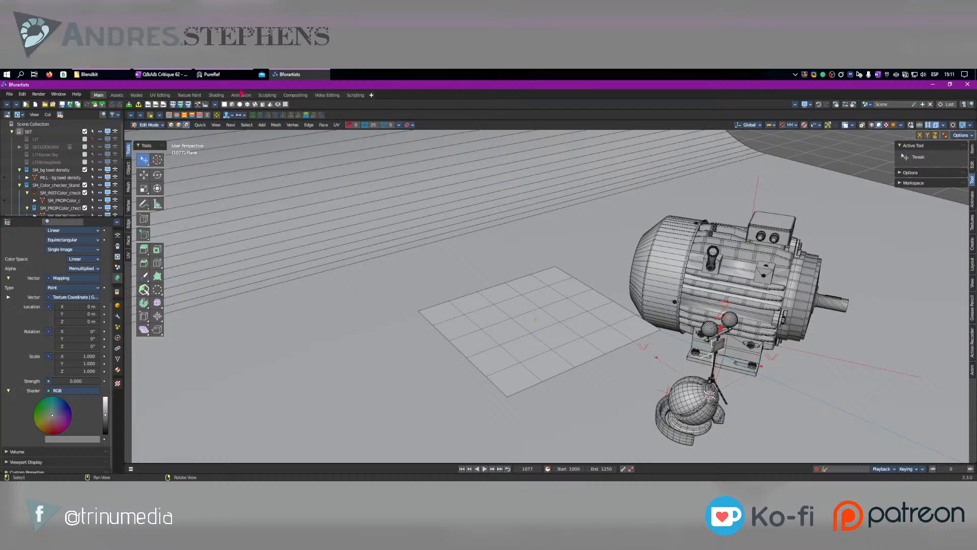
pyautogui.click(247, 126)
pyautogui.click(260, 224)
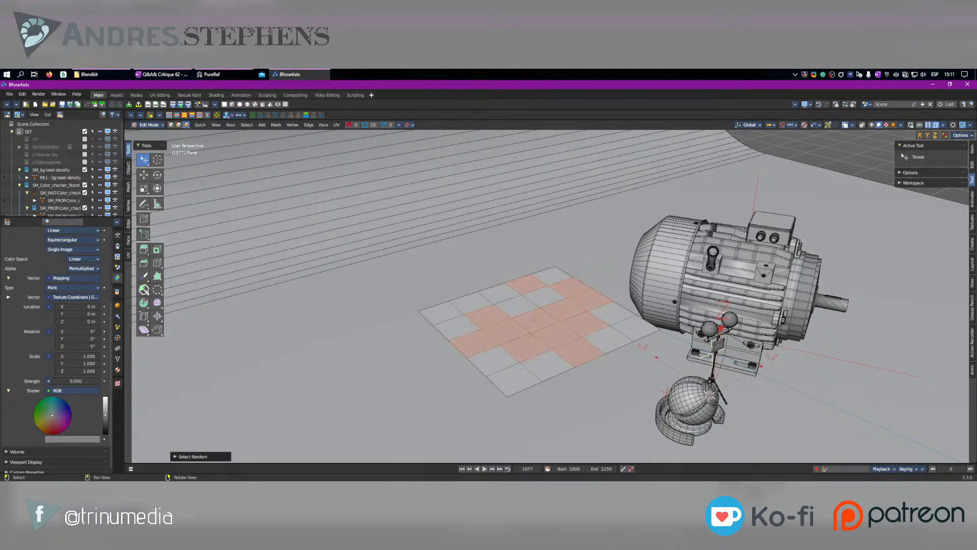
# Set the random selection's seed to 7 and its ratio to 0.325.
pyautogui.click(198, 461)
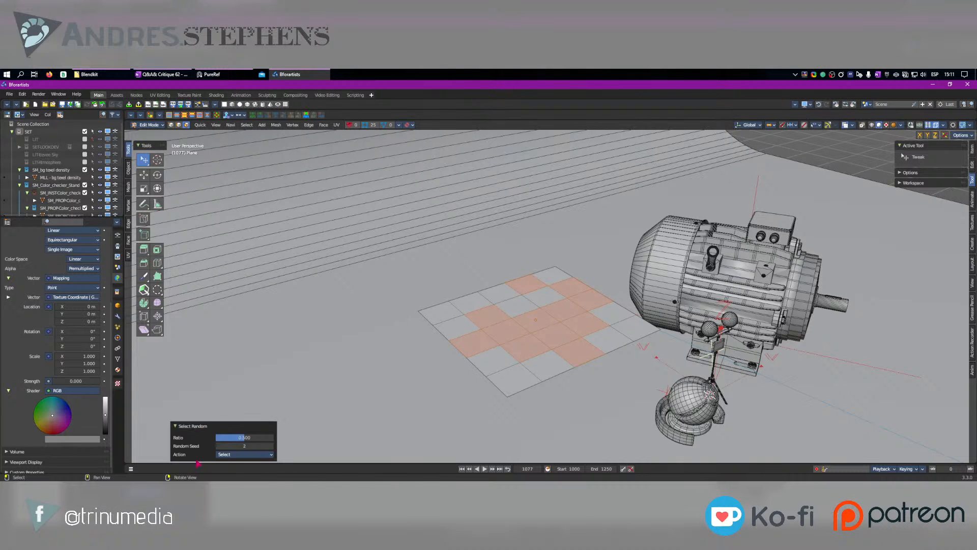
pyautogui.click(271, 446)
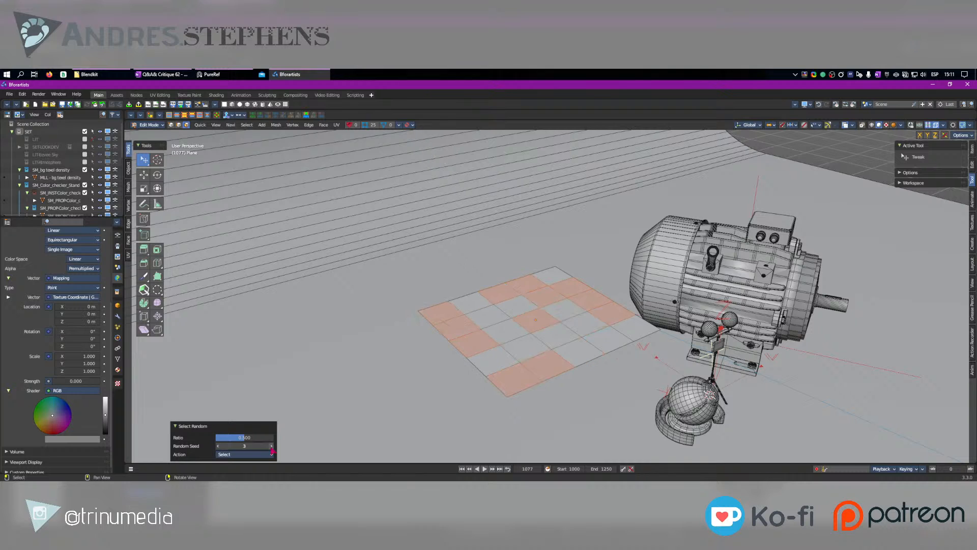
pyautogui.click(271, 446)
pyautogui.click(271, 446)
pyautogui.click(271, 446)
pyautogui.click(271, 446)
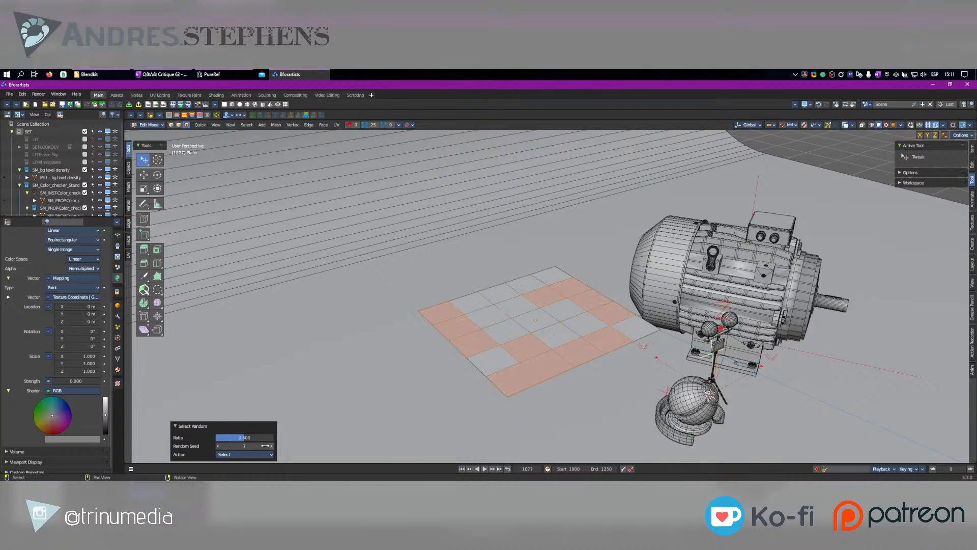
pyautogui.moveTo(246, 439); pyautogui.dragTo(235, 438)
# Hide the randomly selected faces and one more face near the plane's middle, then return to Object Mode.
pyautogui.moveTo(524, 321); pyautogui.dragTo(515, 321, button='middle')
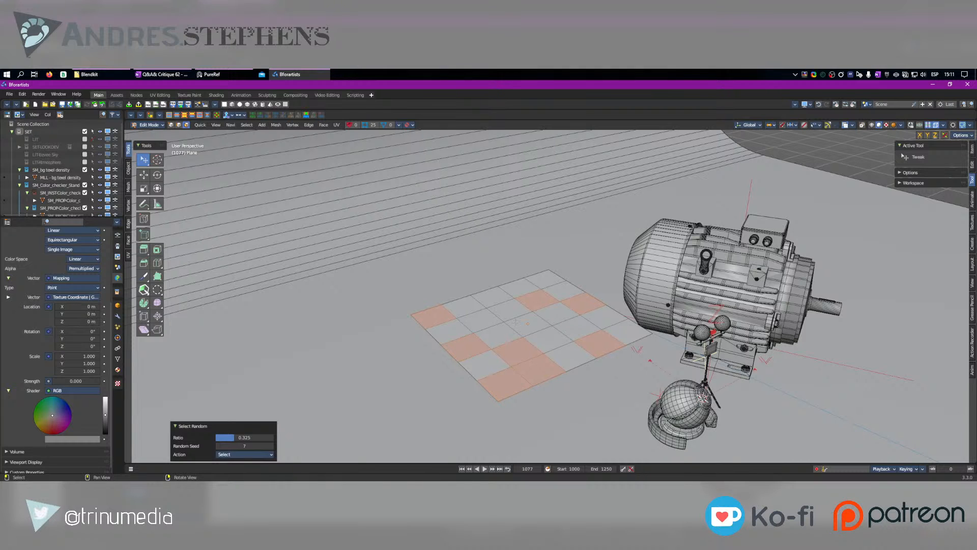
pyautogui.press('h')
pyautogui.click(501, 304)
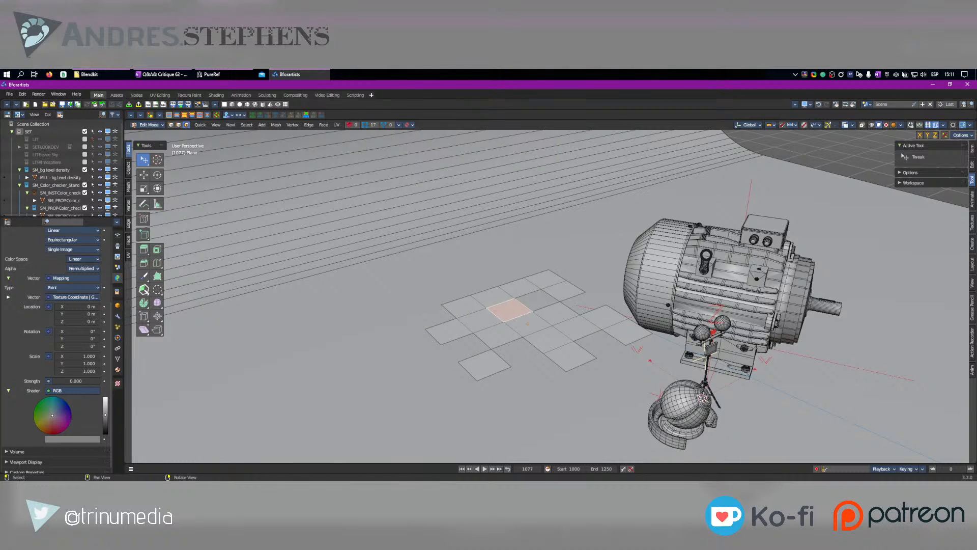
pyautogui.press('h')
pyautogui.press('Tab')
# Scale and tilt the cut-out plane and raise it above the floor.
pyautogui.press('r')
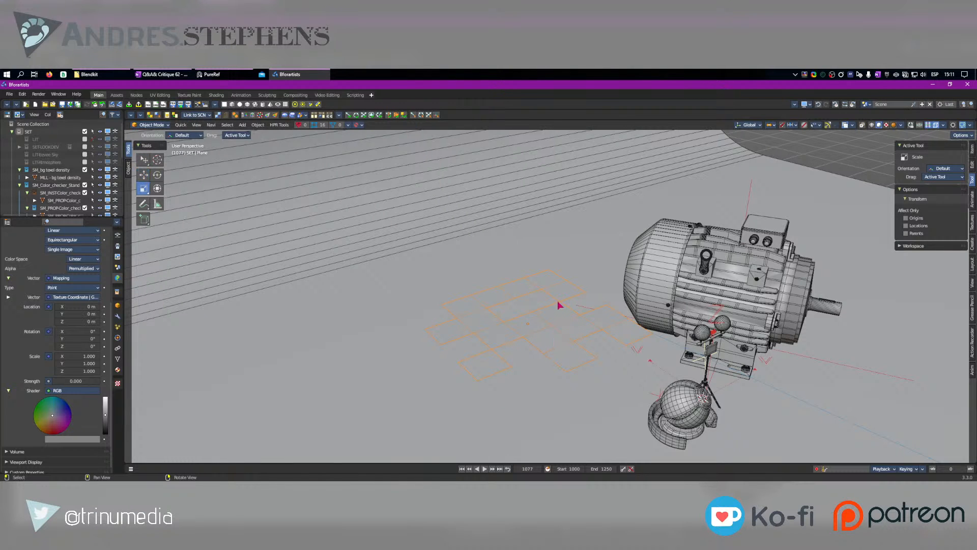
pyautogui.moveTo(559, 304); pyautogui.dragTo(578, 321)
pyautogui.moveTo(577, 322); pyautogui.dragTo(672, 355, button='right')
pyautogui.press('e')
pyautogui.moveTo(672, 355); pyautogui.dragTo(663, 277)
pyautogui.moveTo(663, 278); pyautogui.dragTo(559, 344, button='right')
pyautogui.moveTo(535, 313); pyautogui.dragTo(519, 240)
# Shrink the cut-out plane further and move it higher beside the motor.
pyautogui.press('w')
pyautogui.press('r')
pyautogui.moveTo(696, 224); pyautogui.dragTo(550, 240)
pyautogui.press('w')
pyautogui.moveTo(493, 239); pyautogui.dragTo(471, 192)
# Add a spot light and snap it to the 3D cursor at the cut-out plane.
pyautogui.click(503, 199)
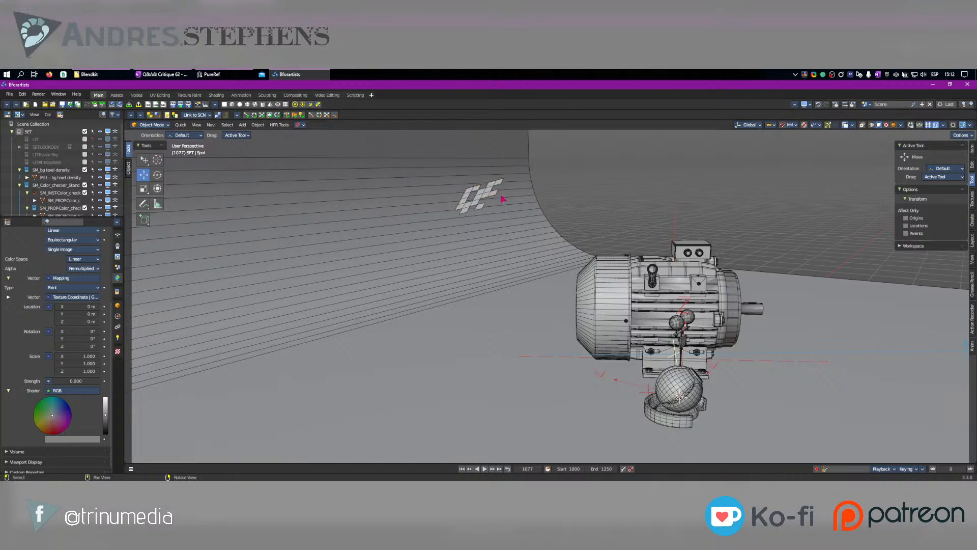
pyautogui.hotkey('shift', 's')
pyautogui.click(478, 170)
# Rotate the spot light and move it about 0.17 m in X, 0.13 m in Y and 0.47 m in Z.
pyautogui.moveTo(502, 268); pyautogui.dragTo(558, 266, button='right')
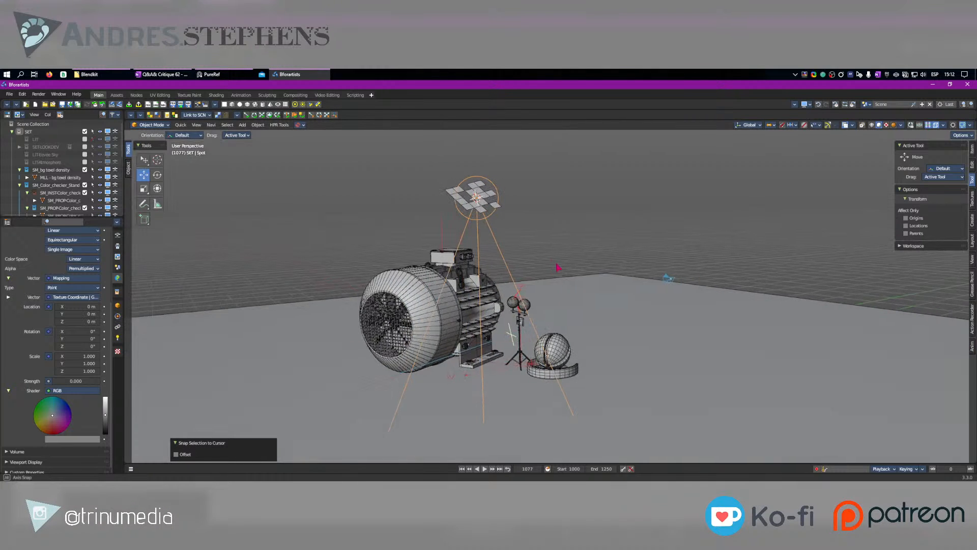
pyautogui.press('e')
pyautogui.moveTo(494, 250); pyautogui.dragTo(560, 260)
pyautogui.press('w')
pyautogui.moveTo(534, 364); pyautogui.dragTo(517, 323)
# Show the viewport gizmos and aim the spot light through the cut-out plane at the motor and shader ball.
pyautogui.moveTo(619, 240); pyautogui.dragTo(496, 244, button='right')
pyautogui.press('e')
pyautogui.scroll(-4, 460, 195)
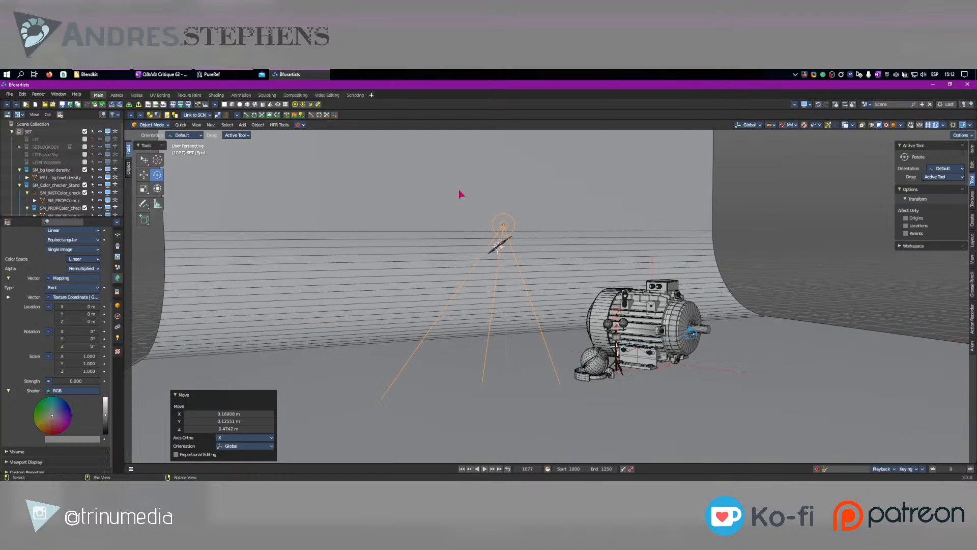
pyautogui.click(828, 125)
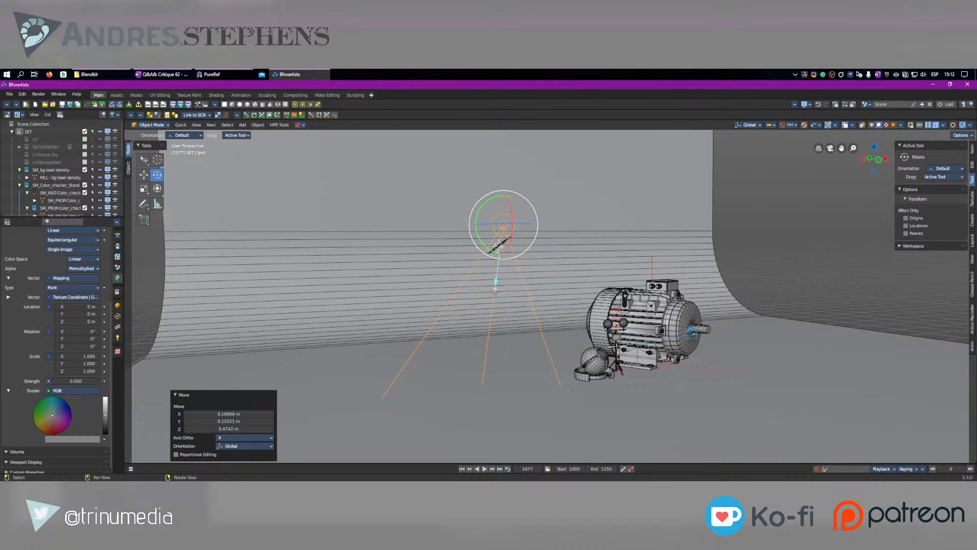
pyautogui.moveTo(495, 291); pyautogui.dragTo(603, 363)
pyautogui.moveTo(516, 286); pyautogui.dragTo(594, 295, button='right')
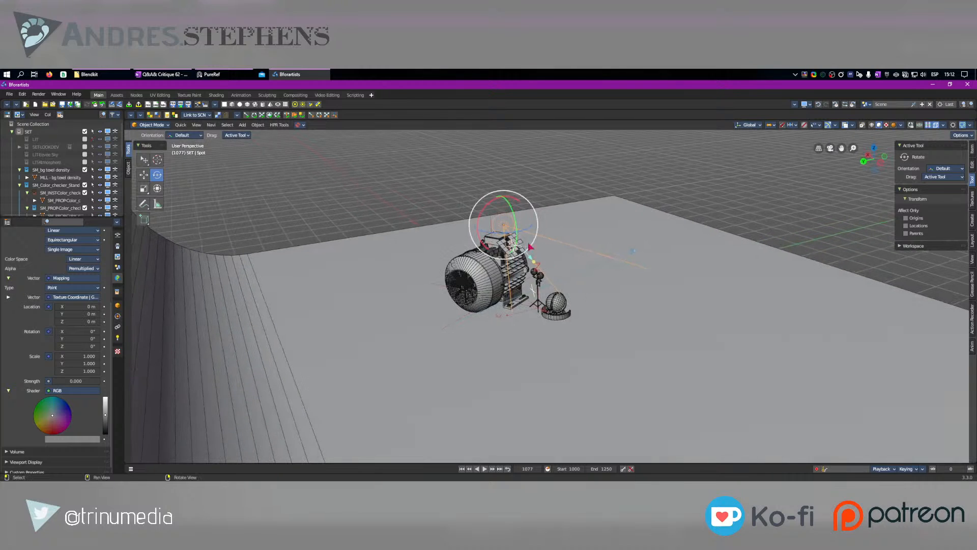
# Tilt the cut-out plane so it faces along the spot light's beam towards the motor.
pyautogui.click(522, 248)
pyautogui.moveTo(538, 265); pyautogui.dragTo(436, 243, button='right')
pyautogui.press('e')
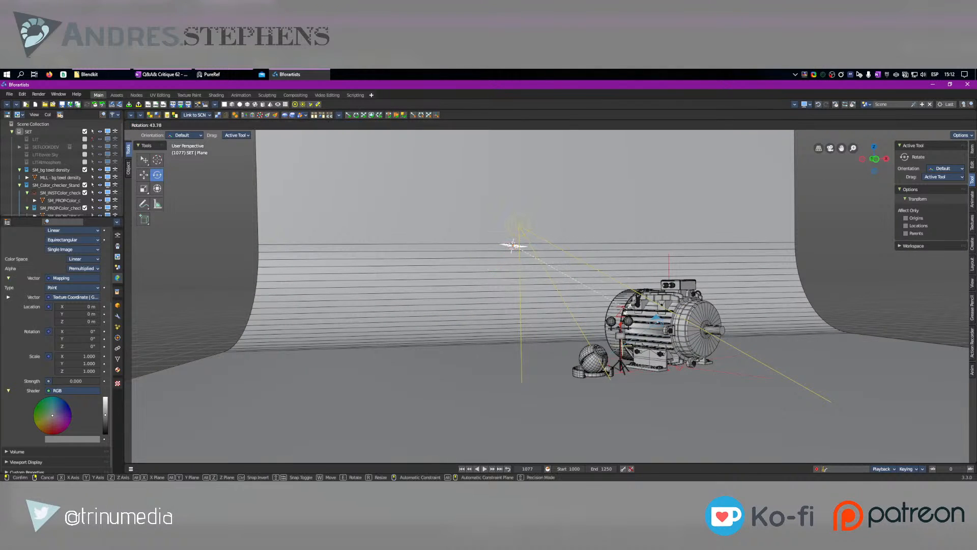
pyautogui.moveTo(628, 308); pyautogui.dragTo(628, 294)
pyautogui.moveTo(519, 257)
pyautogui.mouseDown()
pyautogui.moveTo(515, 247)
pyautogui.moveTo(530, 240)
pyautogui.mouseUp()
pyautogui.press('w')
pyautogui.press('e')
pyautogui.moveTo(607, 251)
pyautogui.mouseDown()
pyautogui.moveTo(637, 209)
pyautogui.moveTo(607, 233)
pyautogui.mouseUp()
# Rotate the cut-out plane further and move it about 0.03 m in X, -0.15 m in Y and -0.03 m in Z.
pyautogui.press('r')
pyautogui.moveTo(607, 233); pyautogui.dragTo(656, 247, button='right')
pyautogui.press('e')
pyautogui.moveTo(656, 247); pyautogui.dragTo(657, 224)
pyautogui.press('w')
pyautogui.moveTo(650, 244); pyautogui.dragTo(656, 250)
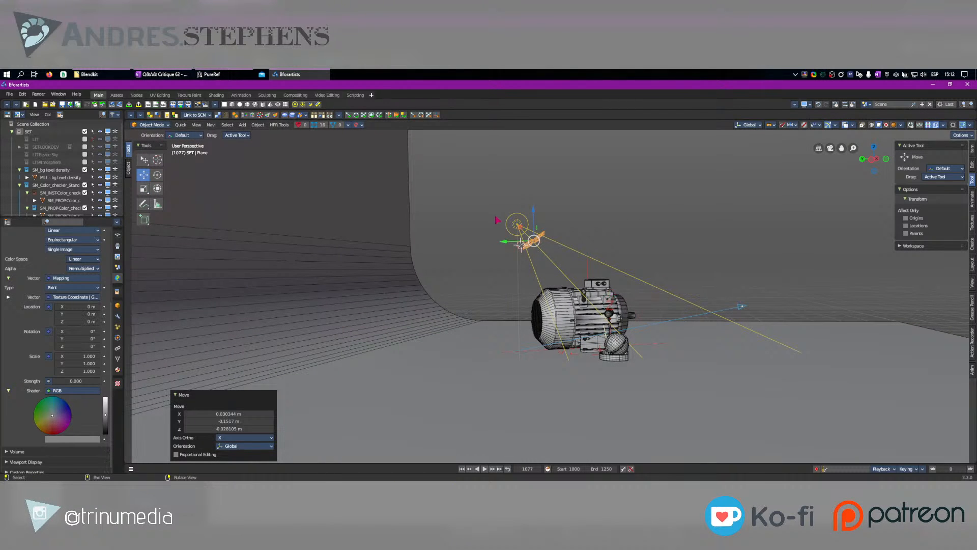
# Select the spot light and view the scene through the camera in rendered shading.
pyautogui.click(519, 229)
pyautogui.press('KP_0')
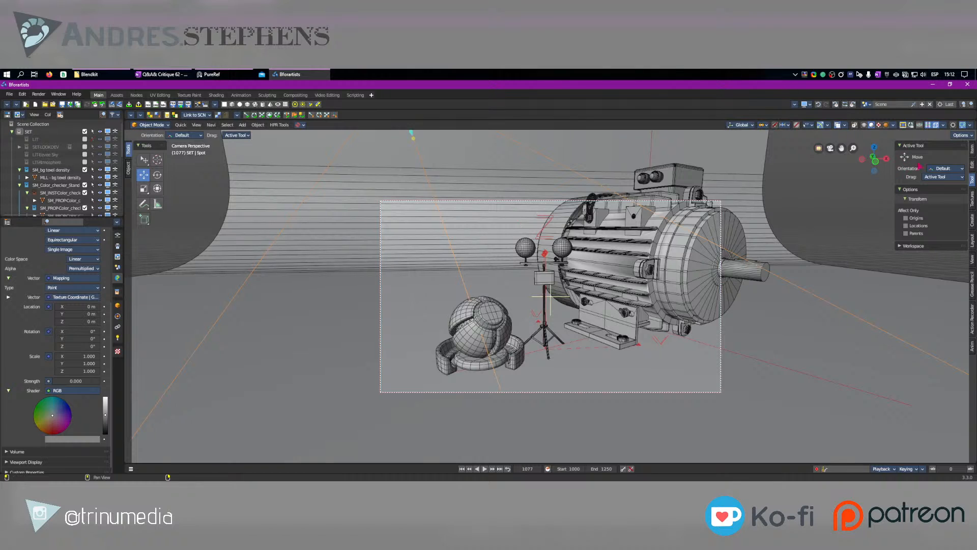
pyautogui.click(886, 126)
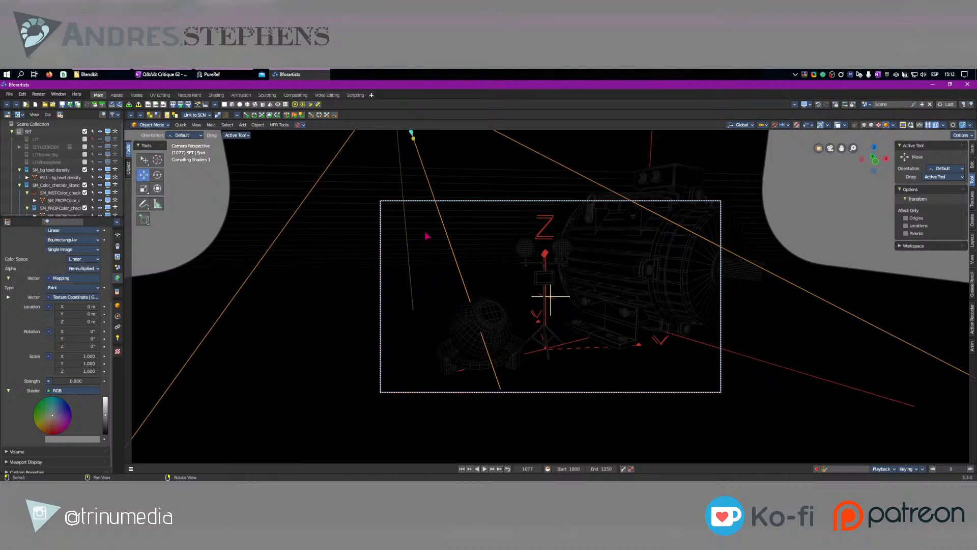
# Transfer the spot light and the cut-out plane into the Rig collection.
pyautogui.press('KP_Decimal')
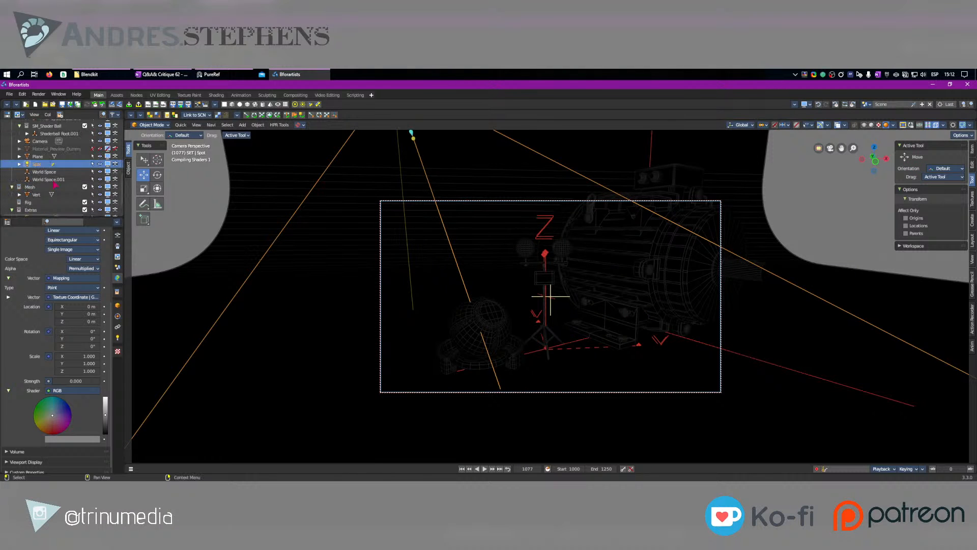
pyautogui.keyDown('ctrl'); pyautogui.click(37, 156); pyautogui.keyUp('ctrl')
pyautogui.moveTo(37, 157); pyautogui.dragTo(31, 202)
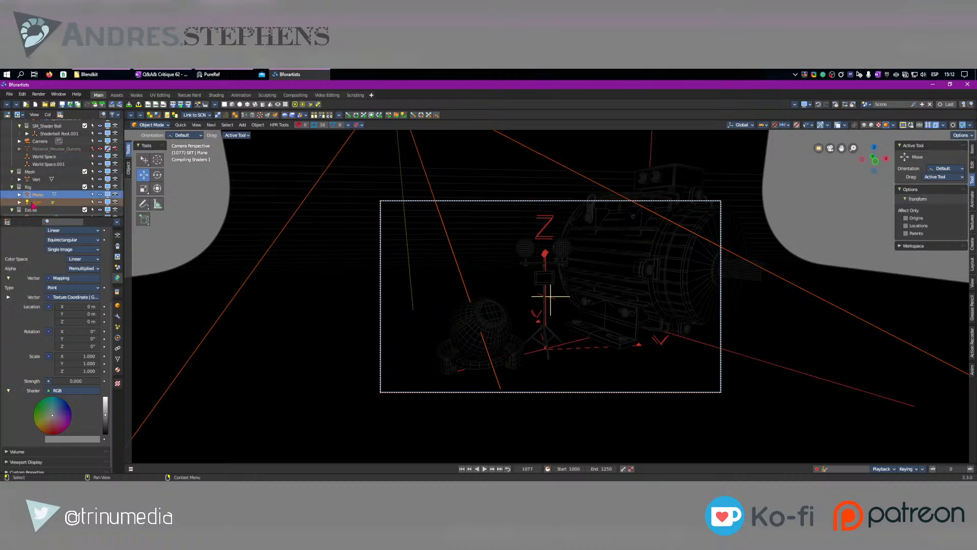
# Rename the Rig collection as LIT and give it a yellow colour tag.
pyautogui.doubleClick(26, 187)
pyautogui.write('LIT')
pyautogui.press('Return')
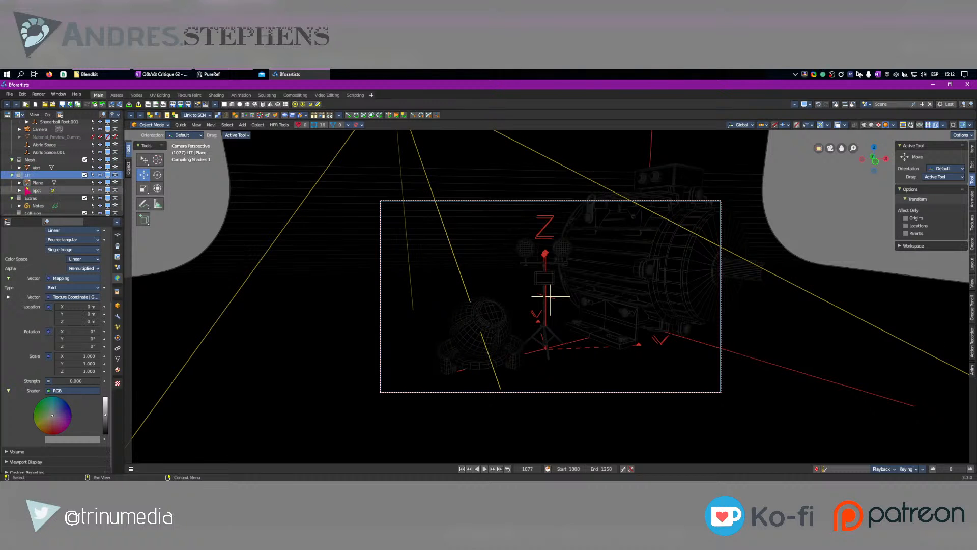
pyautogui.rightClick(28, 175)
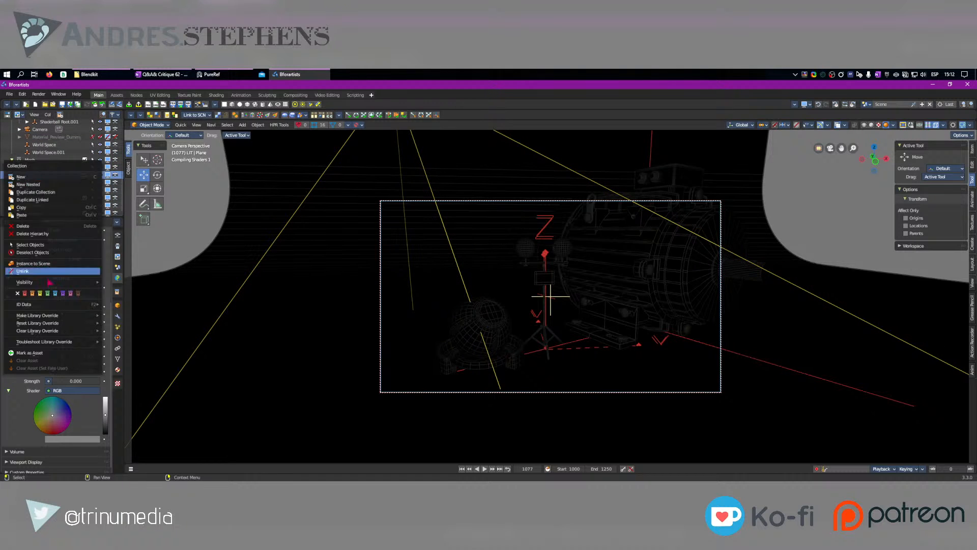
pyautogui.click(40, 295)
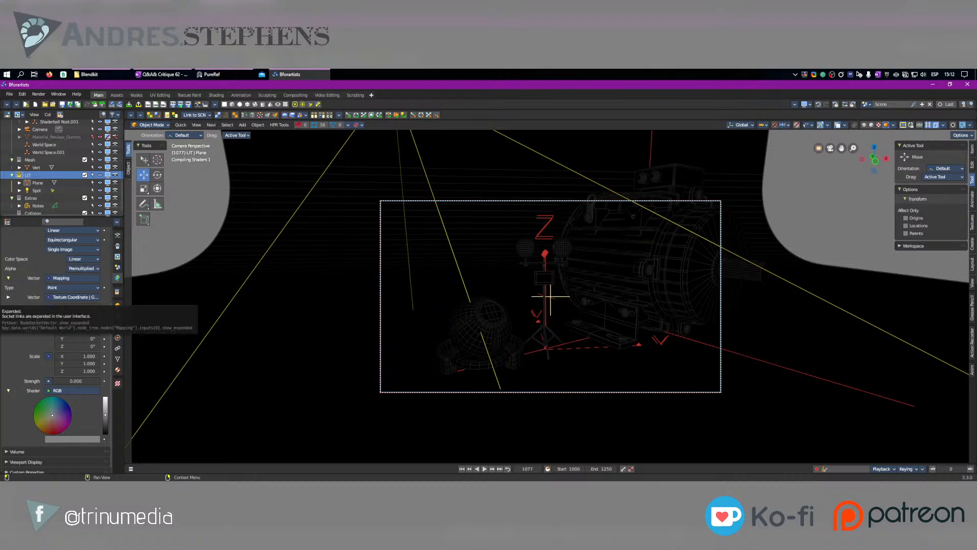
# Set the spot light's power to 10000 W, its spot size to 24.3° and its blend to 1.
pyautogui.click(36, 191)
pyautogui.click(117, 338)
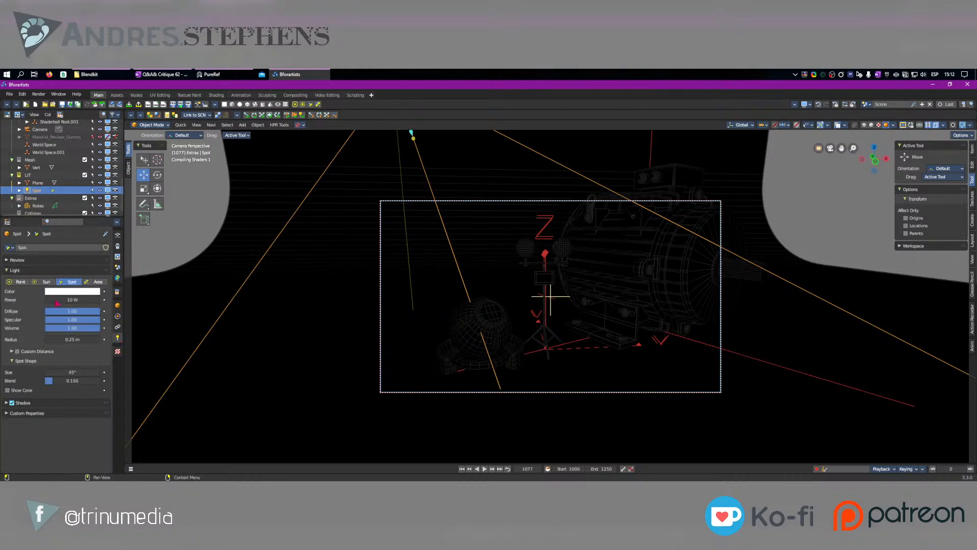
pyautogui.moveTo(65, 300); pyautogui.dragTo(153, 300)
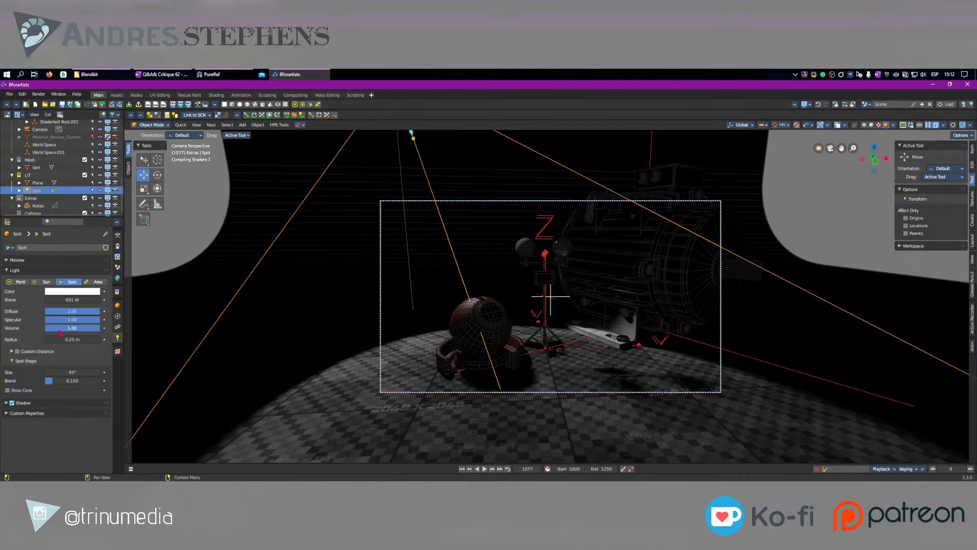
pyautogui.click(65, 300)
pyautogui.write('10000')
pyautogui.press('Return')
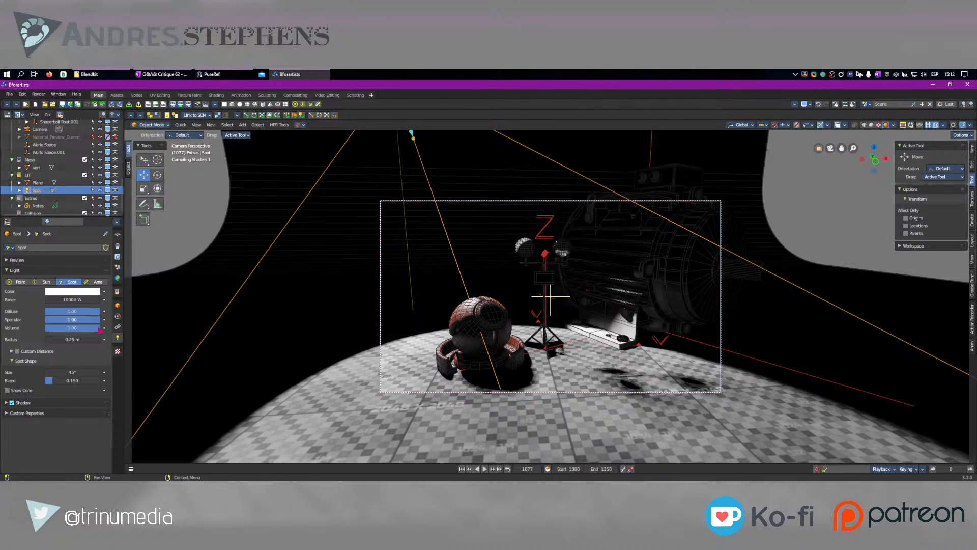
pyautogui.moveTo(71, 372); pyautogui.dragTo(100, 380)
# Rotate the spot light by about -1.3° and move it about -0.02 m in X, 0.03 m in Y and 0.12 m in Z.
pyautogui.press('e')
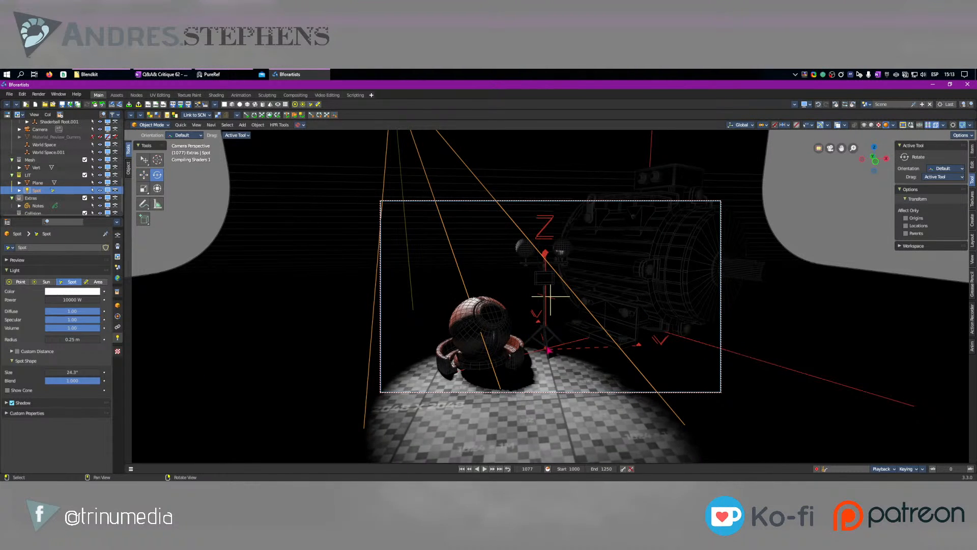
pyautogui.moveTo(550, 297); pyautogui.dragTo(551, 297)
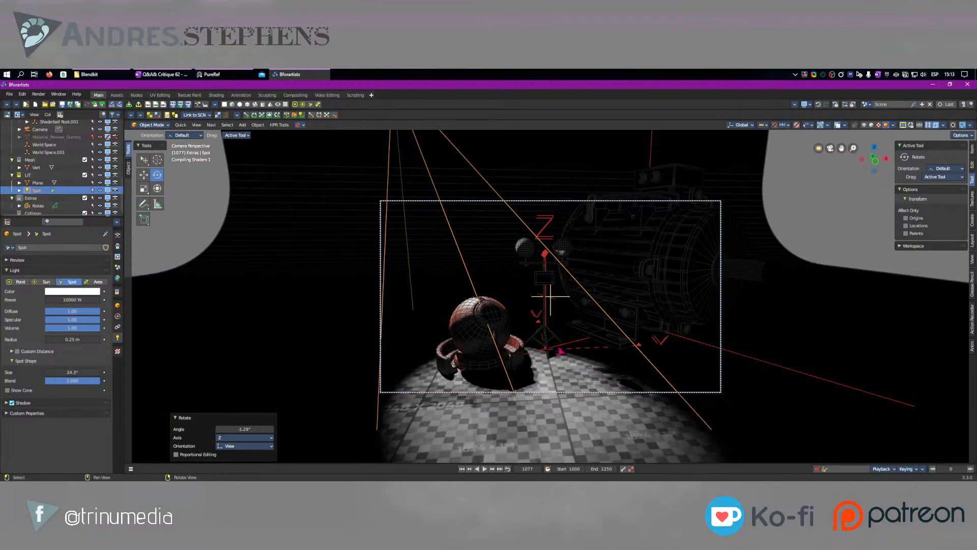
pyautogui.press('w')
pyautogui.moveTo(552, 344); pyautogui.dragTo(549, 336)
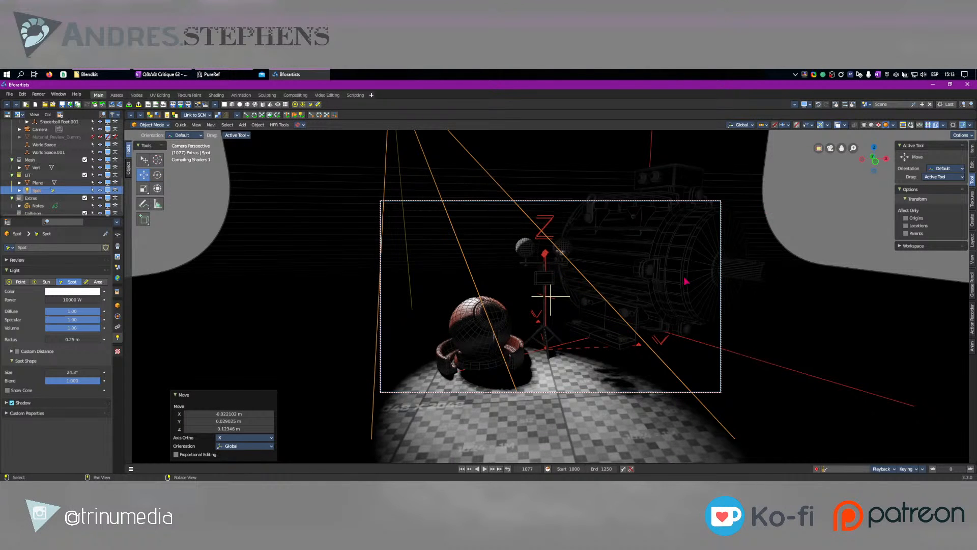
pyautogui.press('Home')
pyautogui.click(202, 396)
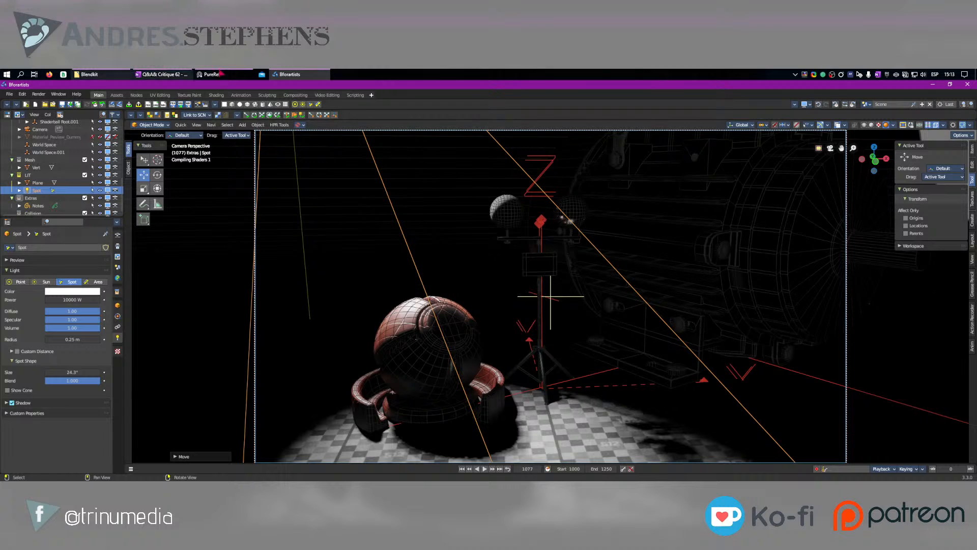
# Set the world background strength to 0.090.
pyautogui.click(713, 243)
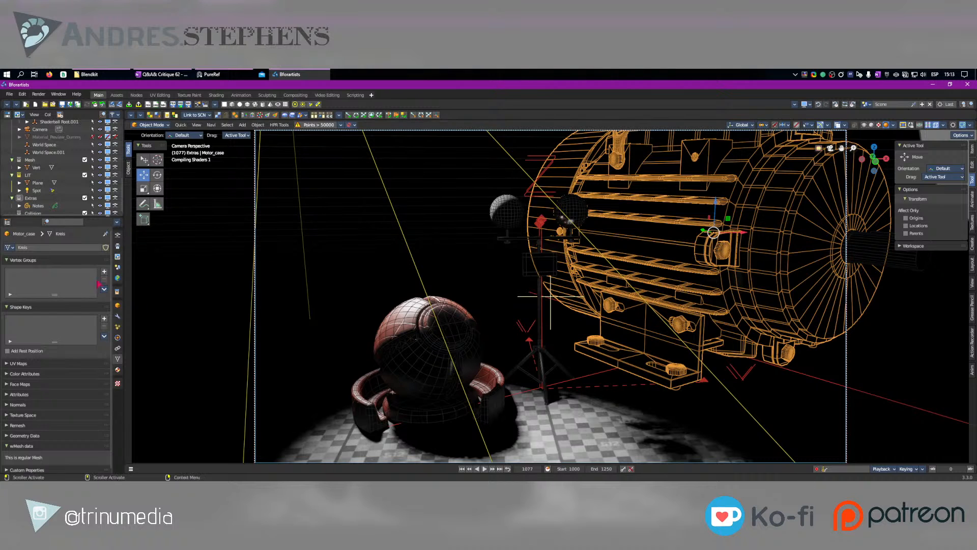
pyautogui.click(117, 278)
pyautogui.scroll(-5, 61, 357)
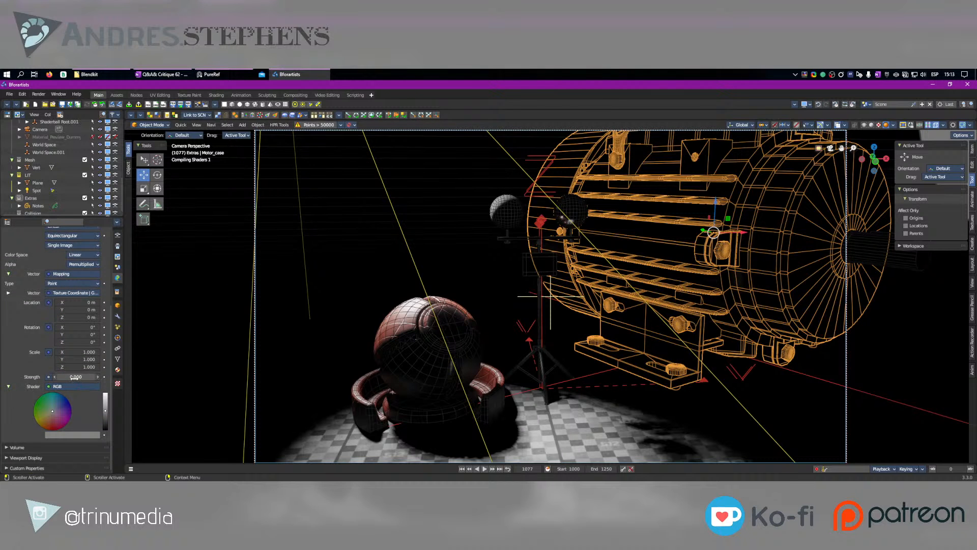
pyautogui.moveTo(75, 378); pyautogui.dragTo(84, 377)
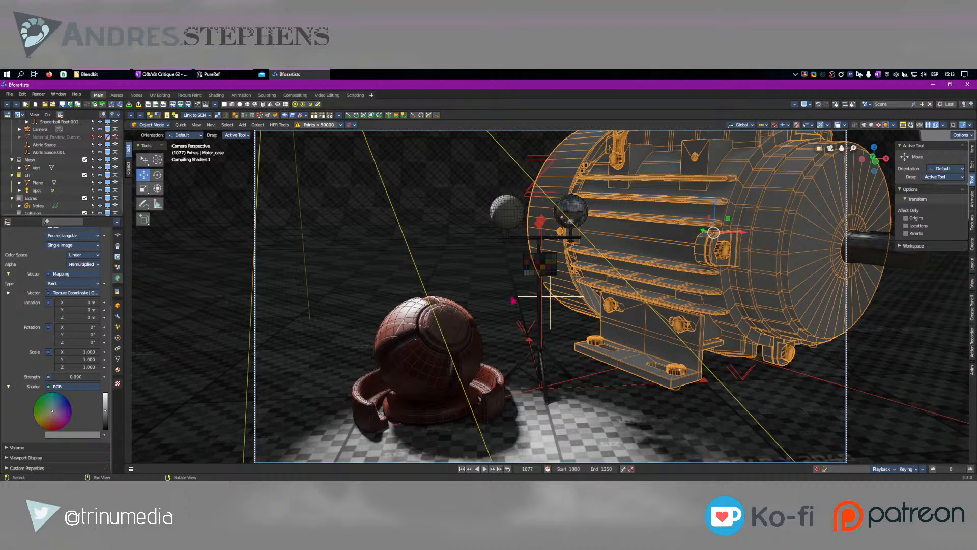
# Examine the lighting on the colour checker and motor case with the viewport overlays hidden.
pyautogui.click(534, 256)
pyautogui.click(535, 255)
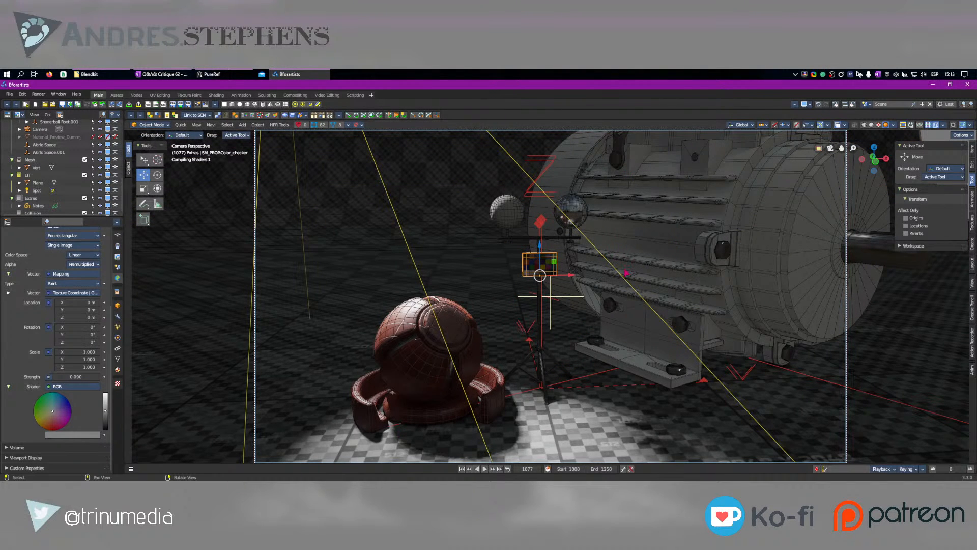
pyautogui.hotkey('shift', 'alt', 'z')
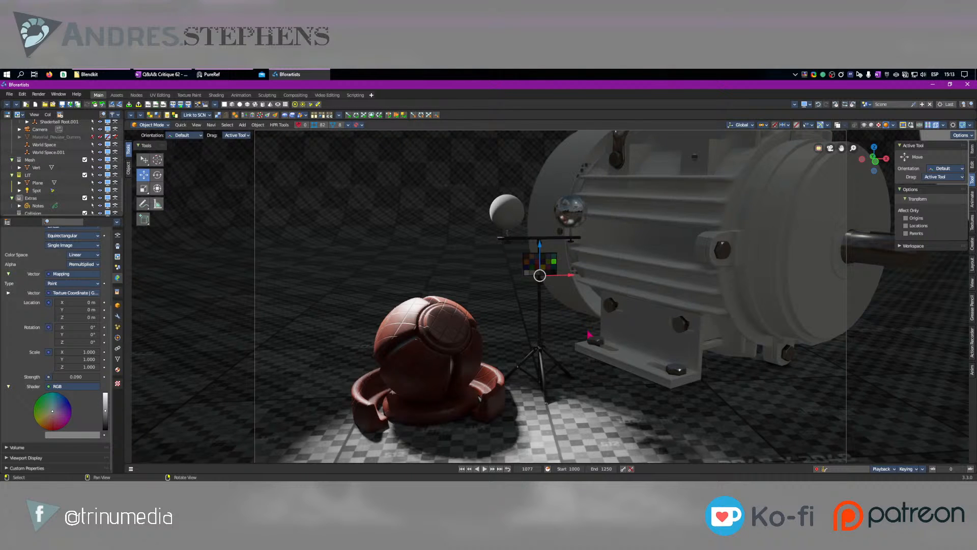
pyautogui.click(627, 280)
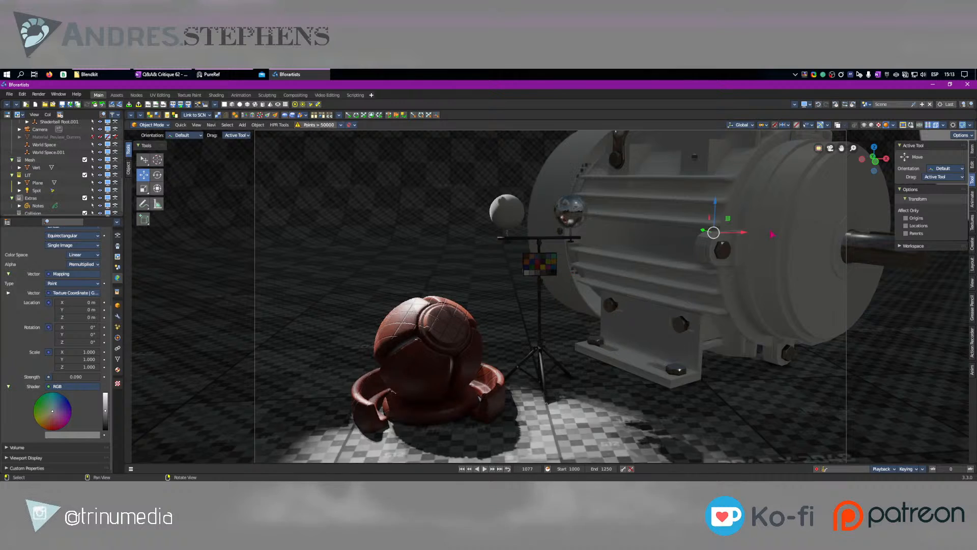
pyautogui.hotkey('shift', 'alt', 'z')
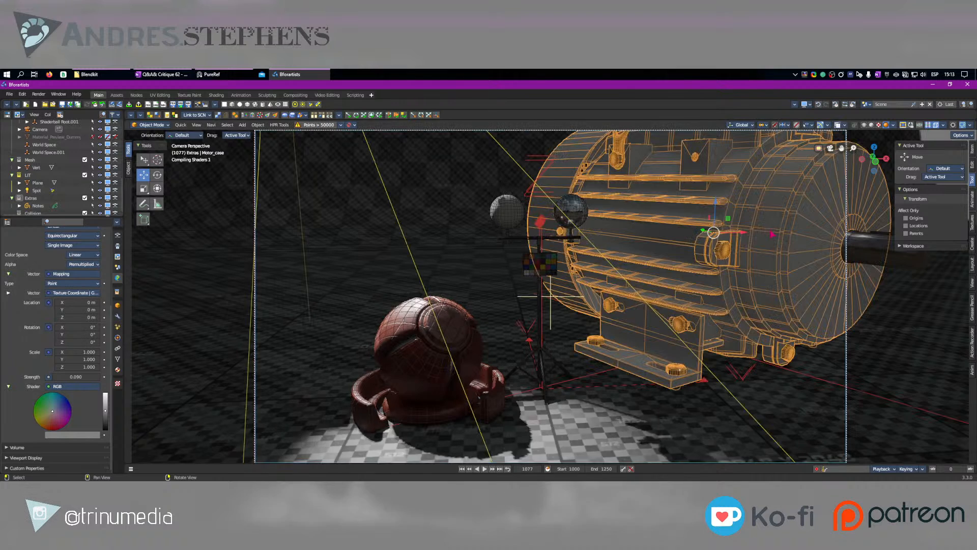
# Apply the M_Silver material from the Default Library's Metals catalogue to the motor case.
pyautogui.click(215, 95)
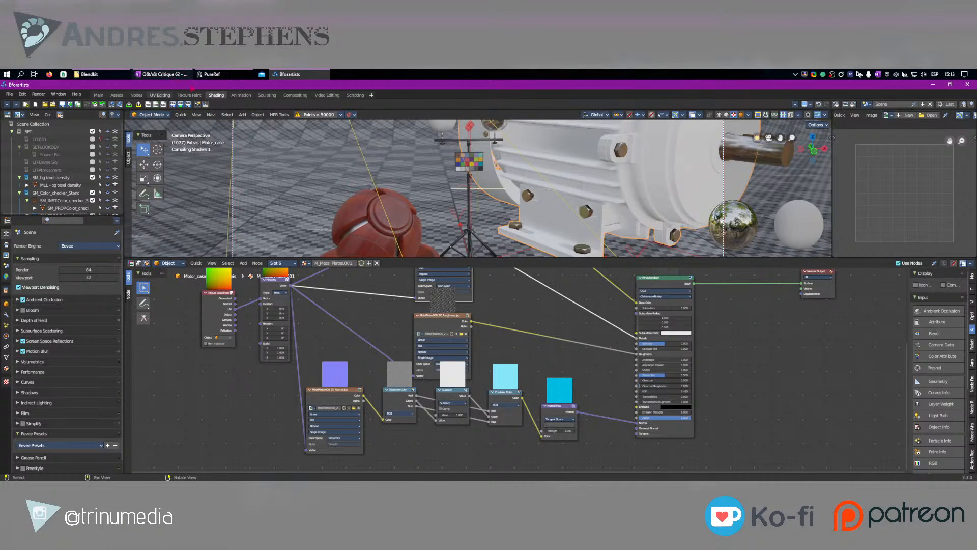
pyautogui.click(117, 96)
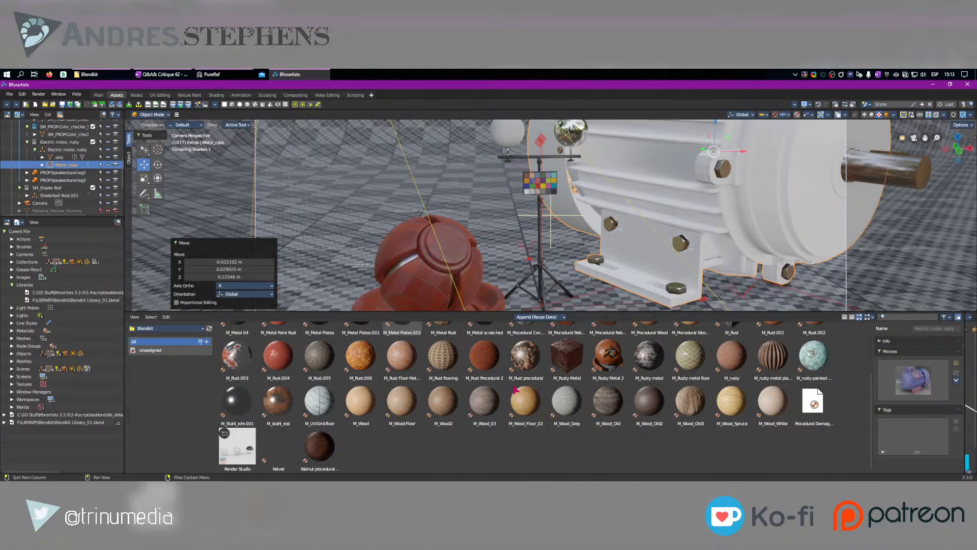
pyautogui.click(156, 332)
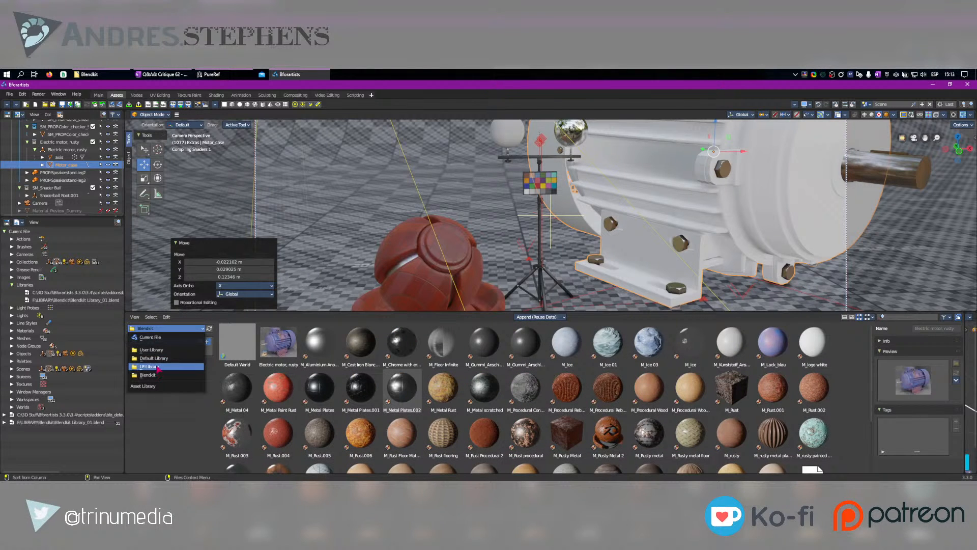
pyautogui.click(157, 375)
pyautogui.click(153, 359)
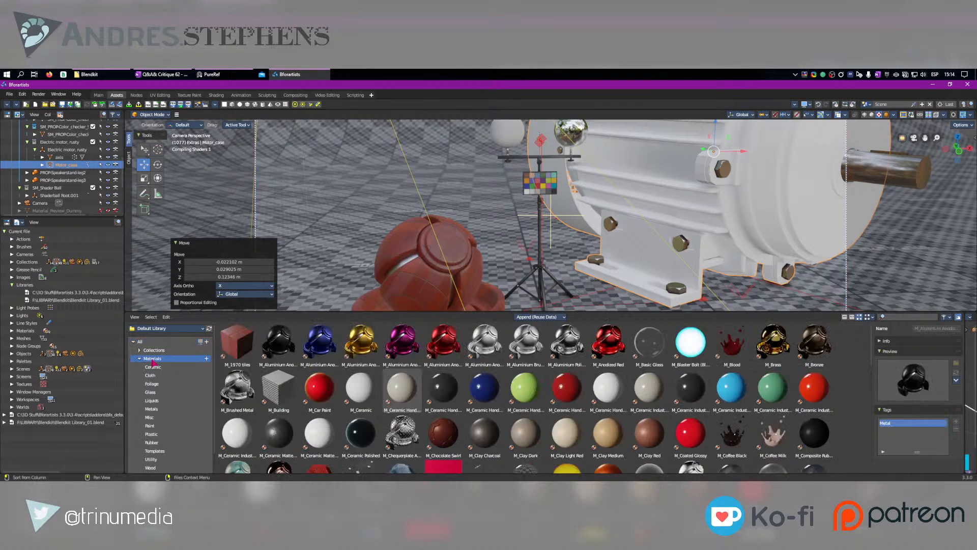
pyautogui.scroll(-4, 477, 436)
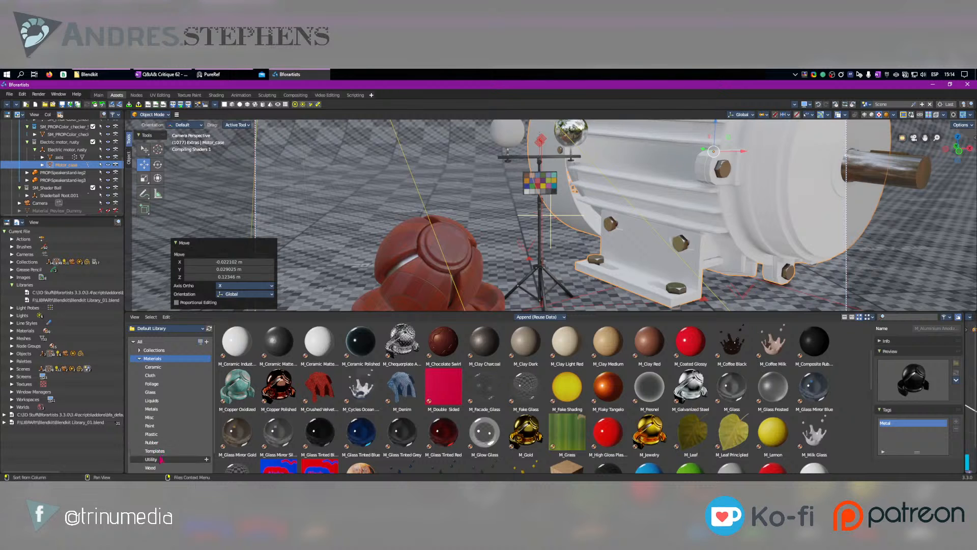
pyautogui.click(151, 409)
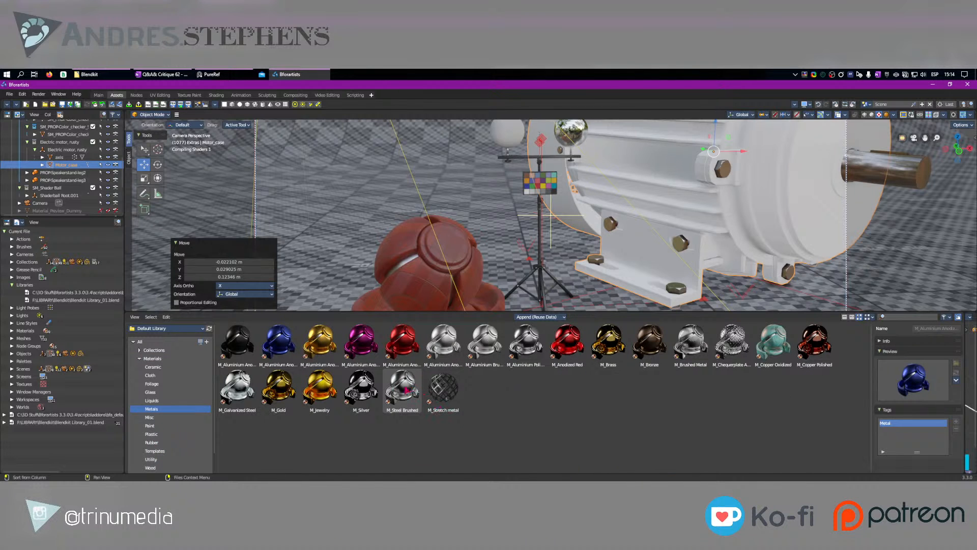
pyautogui.moveTo(361, 390); pyautogui.dragTo(655, 198)
# View the silver motor case through the camera in the Main workspace with rendered shading and overlays hidden.
pyautogui.press('KP_0')
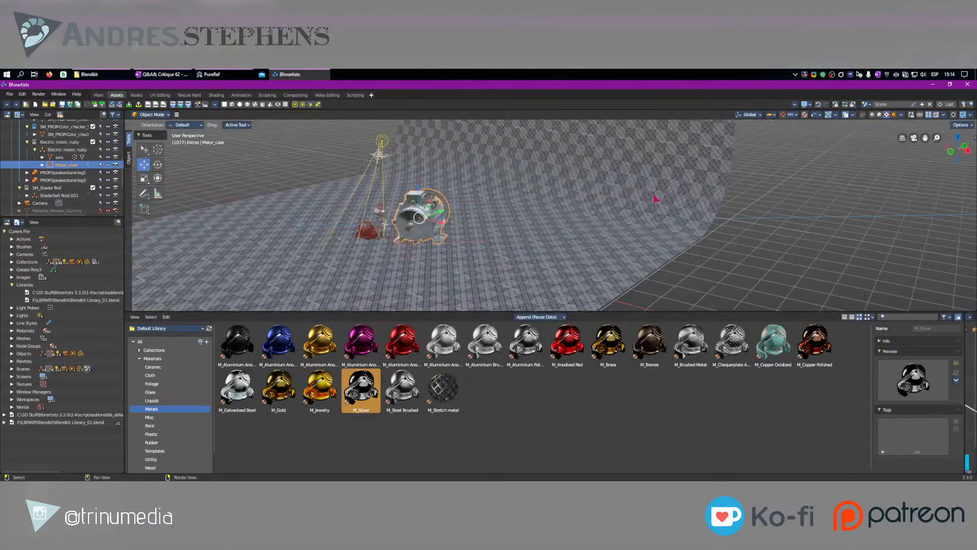
pyautogui.press('KP_0')
pyautogui.click(839, 114)
pyautogui.click(98, 95)
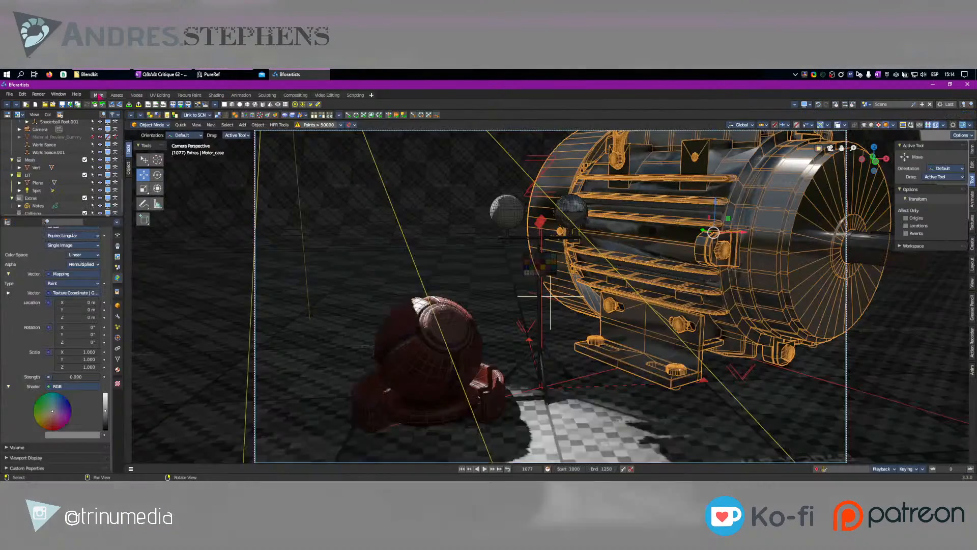
pyautogui.hotkey('shift', 'alt', 'z')
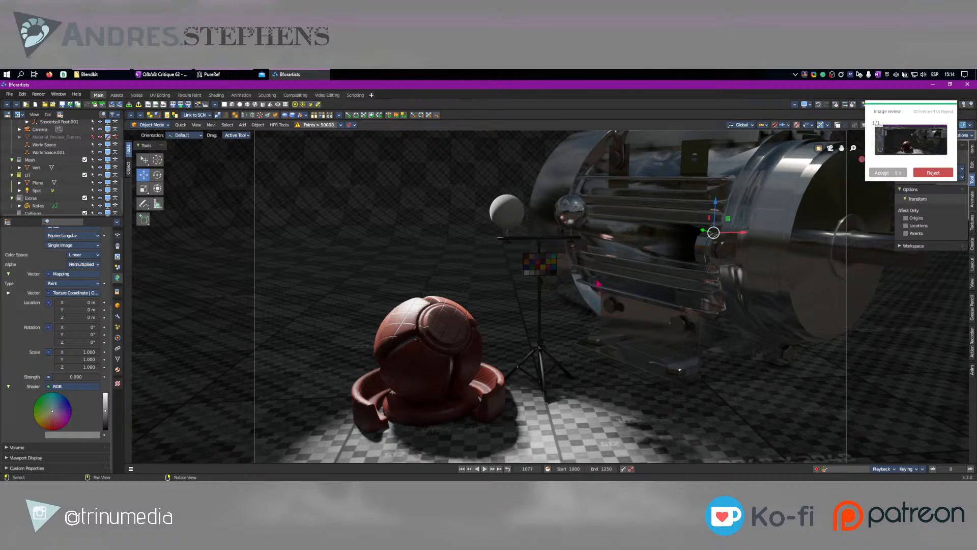
# Add a cube to the Collision collection in the Main workspace.
pyautogui.click(884, 173)
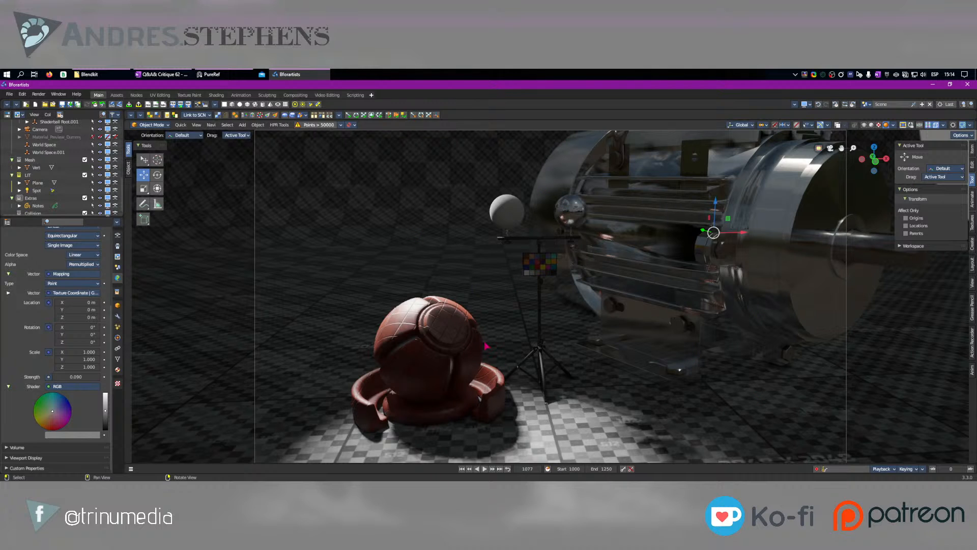
pyautogui.scroll(-1, 36, 198)
pyautogui.click(33, 207)
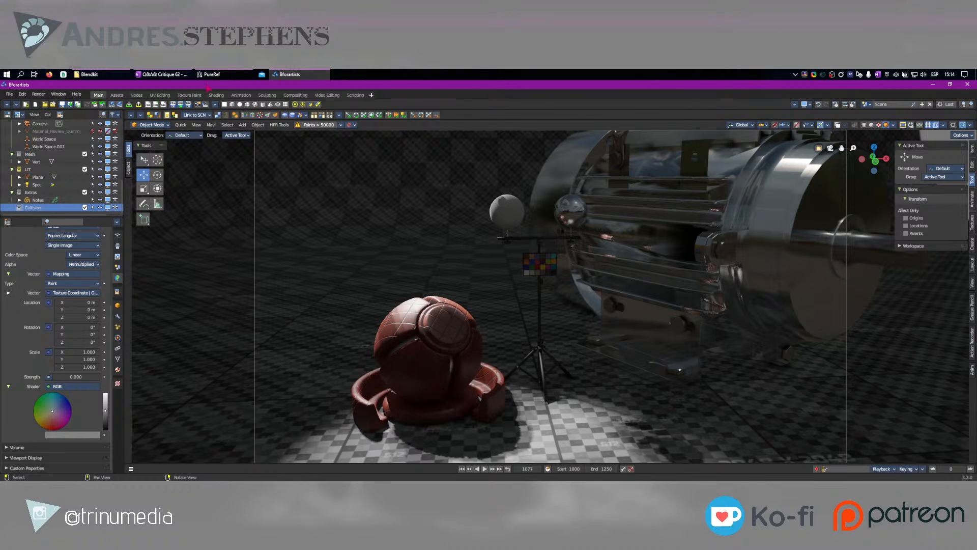
pyautogui.click(217, 96)
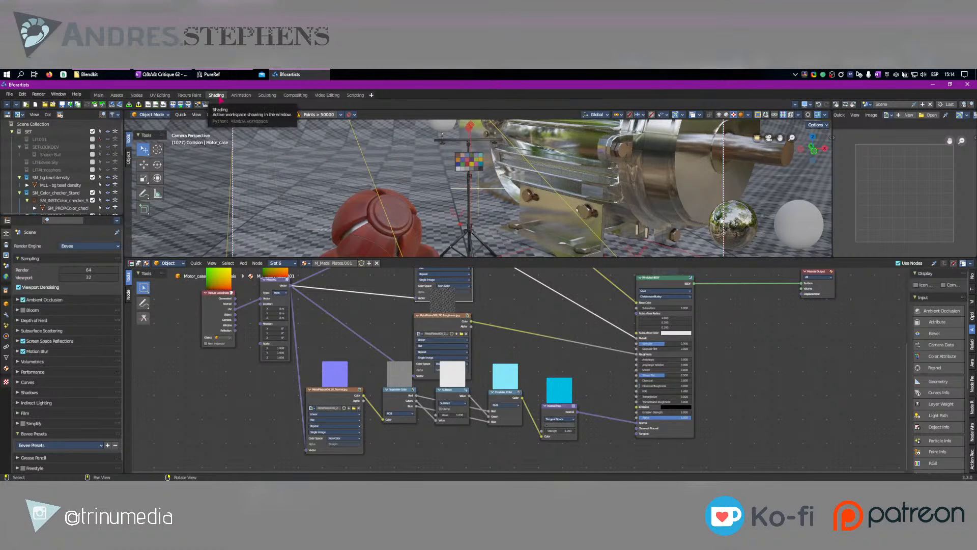
pyautogui.click(101, 96)
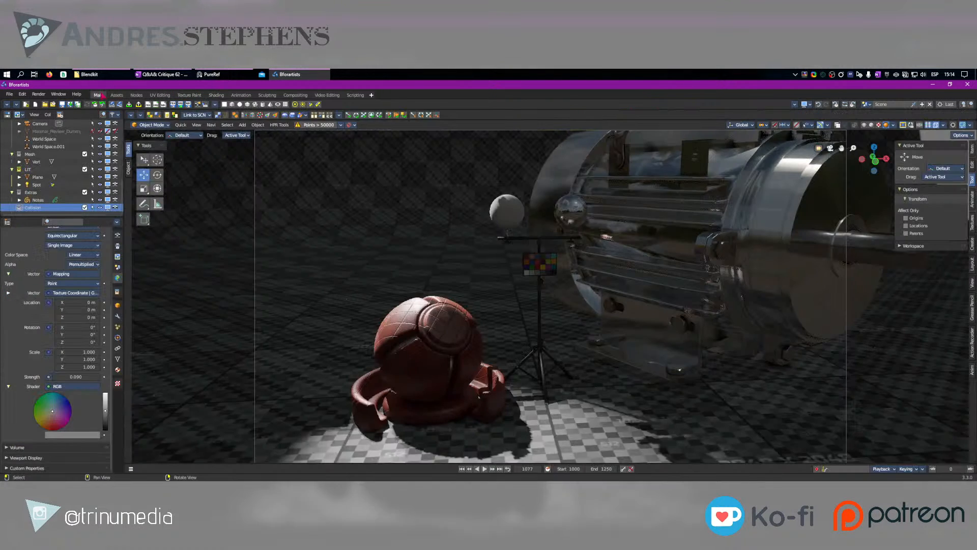
pyautogui.click(232, 105)
# Scale up the cube and move it over the backdrop so it encloses the shader ball, colour checker and motor.
pyautogui.moveTo(502, 286); pyautogui.dragTo(456, 271, button='right')
pyautogui.scroll(-9, 455, 270)
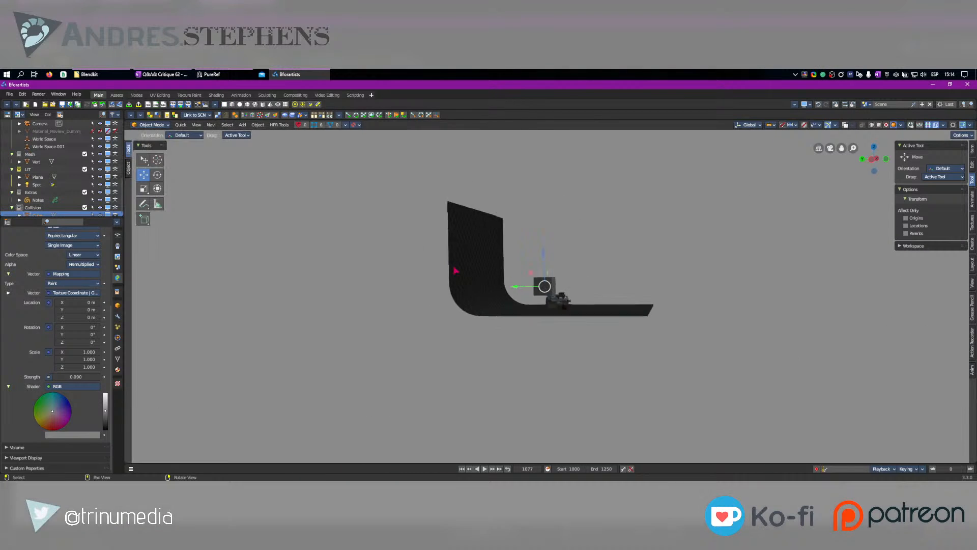
pyautogui.moveTo(455, 270); pyautogui.dragTo(535, 285, button='middle')
pyautogui.press('s')
pyautogui.click(596, 303)
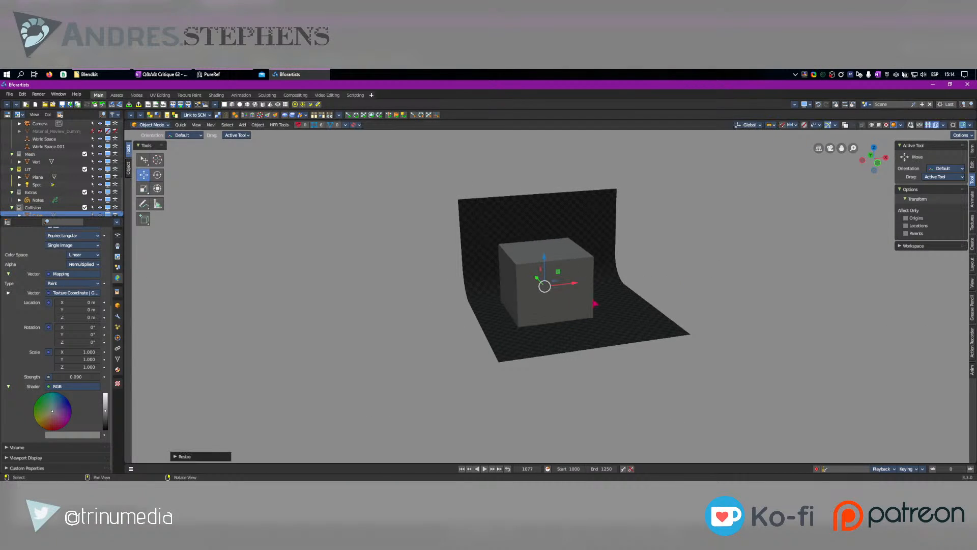
pyautogui.press('g')
pyautogui.click(611, 300)
pyautogui.moveTo(611, 300); pyautogui.dragTo(594, 283, button='right')
pyautogui.press('g')
pyautogui.click(632, 315)
pyautogui.scroll(4, 594, 283)
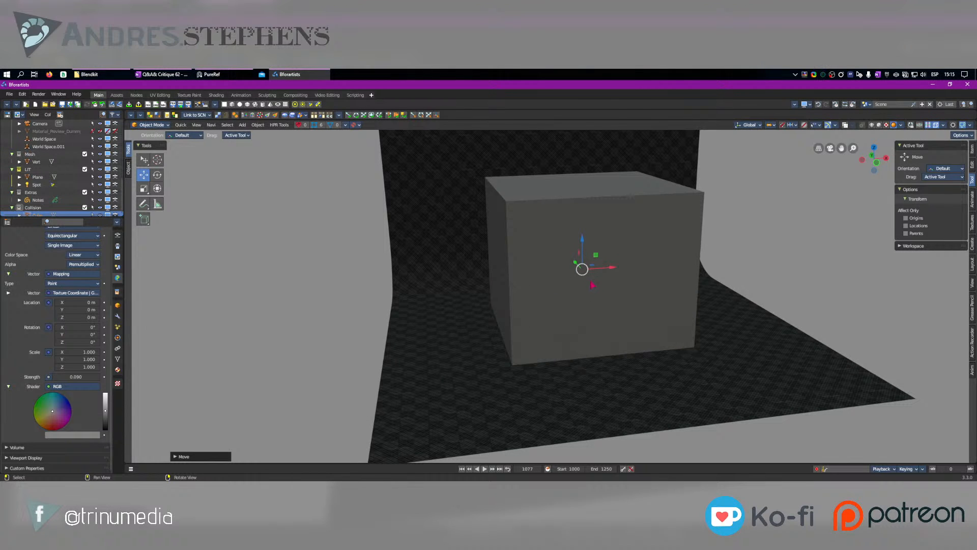
# Create a new material for the cube in the Shading workspace and delete its Principled BSDF node.
pyautogui.click(216, 96)
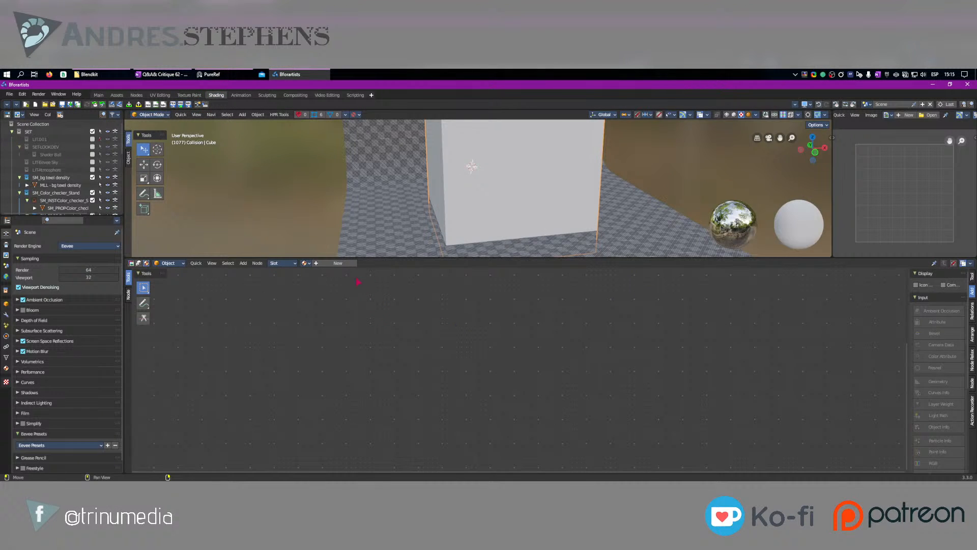
pyautogui.click(341, 263)
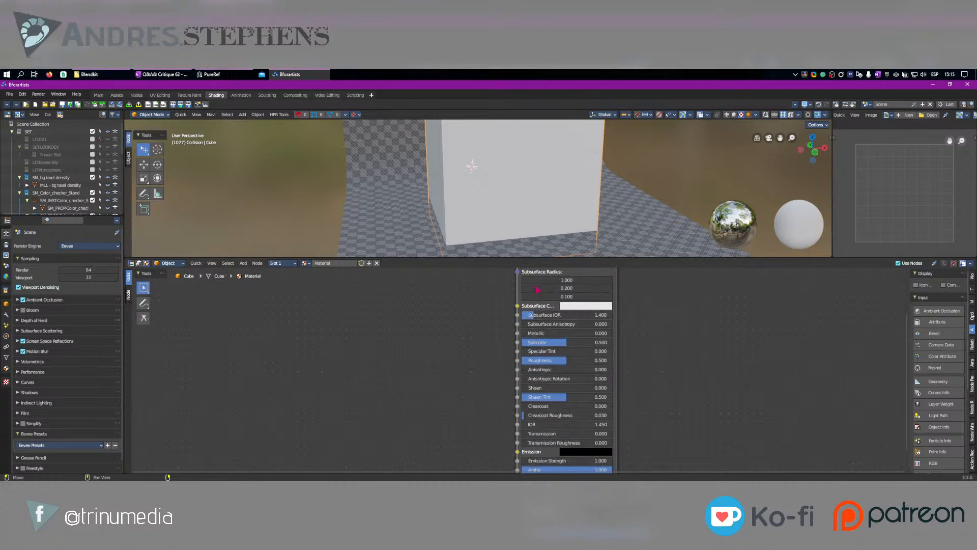
pyautogui.hotkey('ctrl', 'space')
pyautogui.scroll(3, 484, 243)
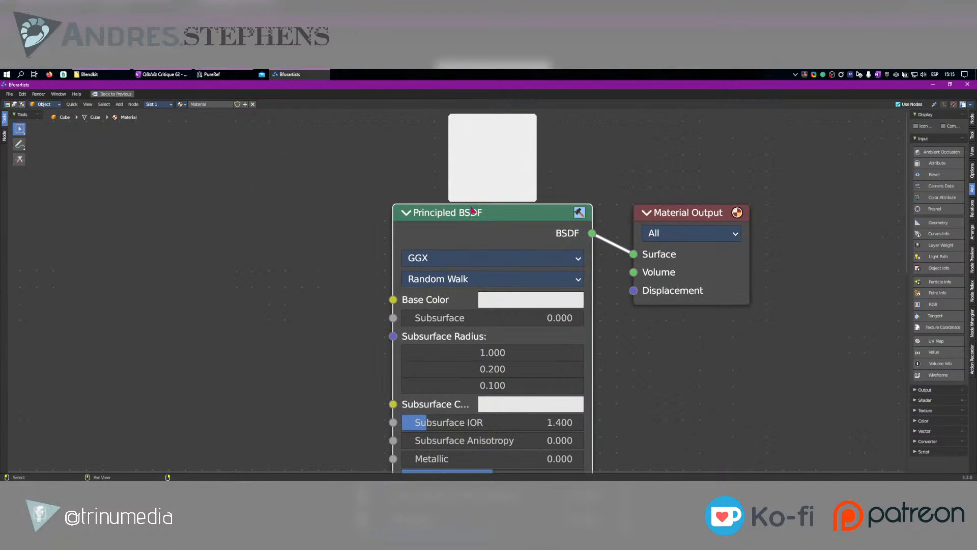
pyautogui.press('Delete')
pyautogui.scroll(1, 477, 228)
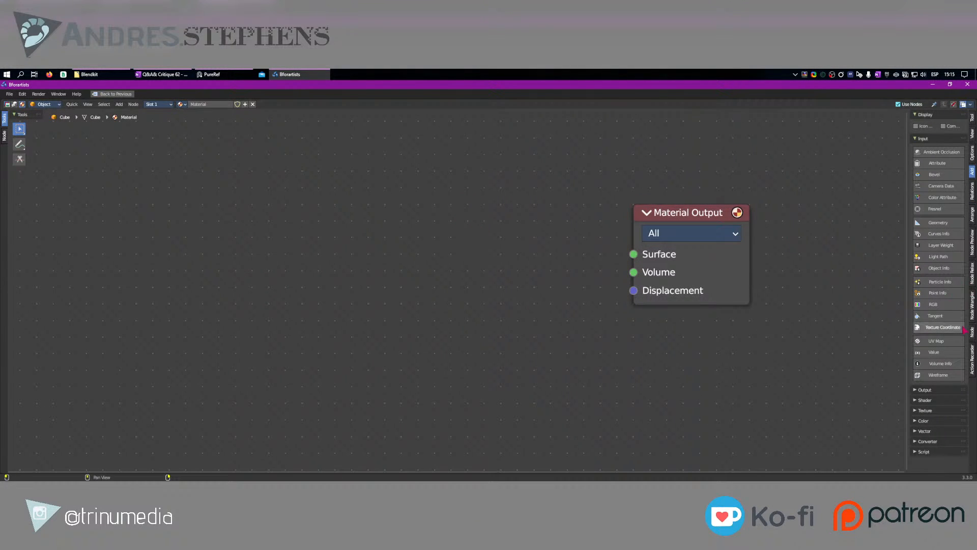
# Add a Principled Volume node and connect its output to the Volume input of the Material Output node.
pyautogui.click(925, 400)
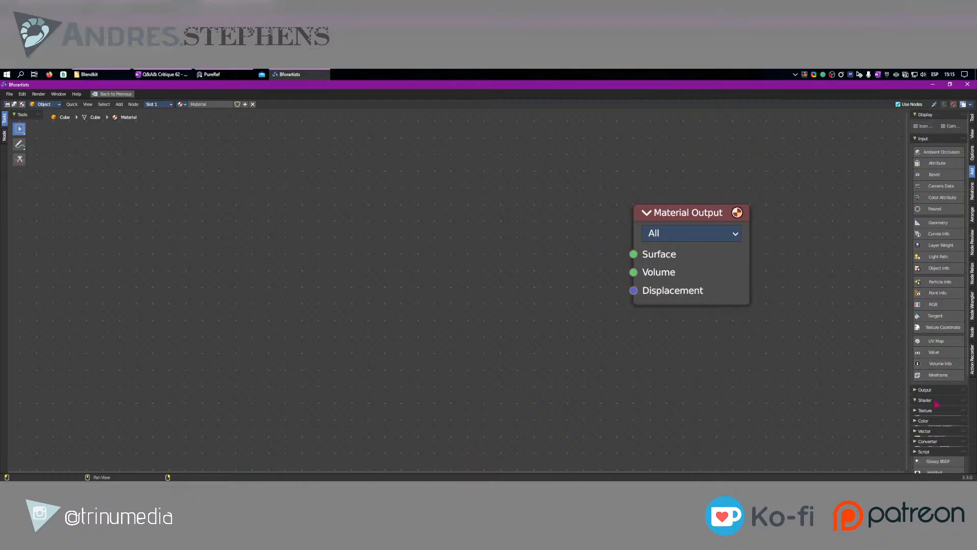
pyautogui.scroll(-5, 937, 422)
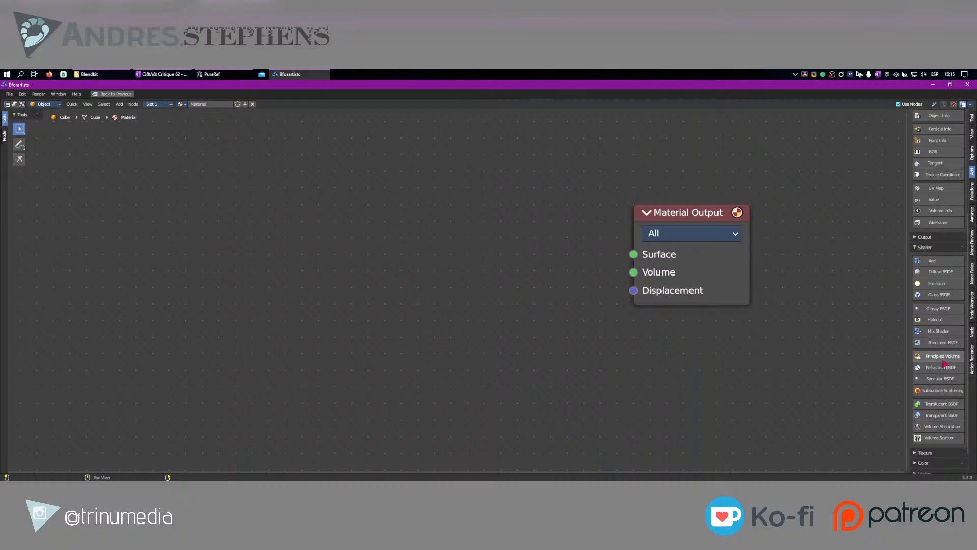
pyautogui.keyDown('ctrl'); pyautogui.moveTo(938, 391); pyautogui.dragTo(912, 361, button='middle'); pyautogui.keyUp('ctrl')
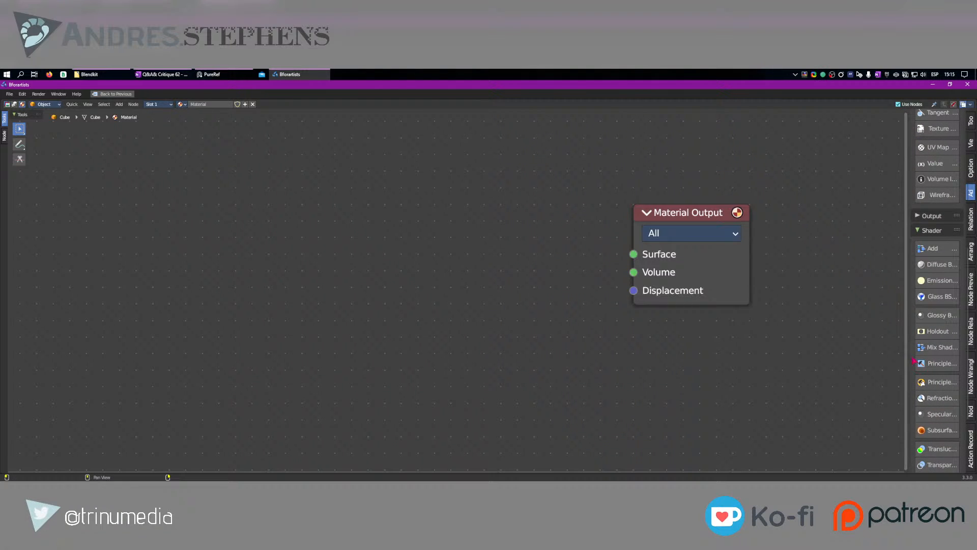
pyautogui.moveTo(911, 360); pyautogui.dragTo(823, 360)
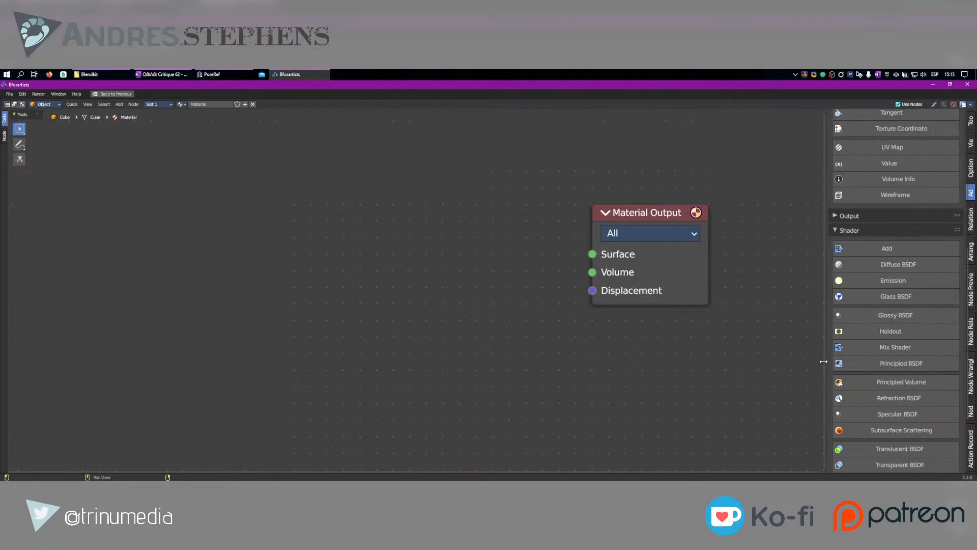
pyautogui.click(900, 381)
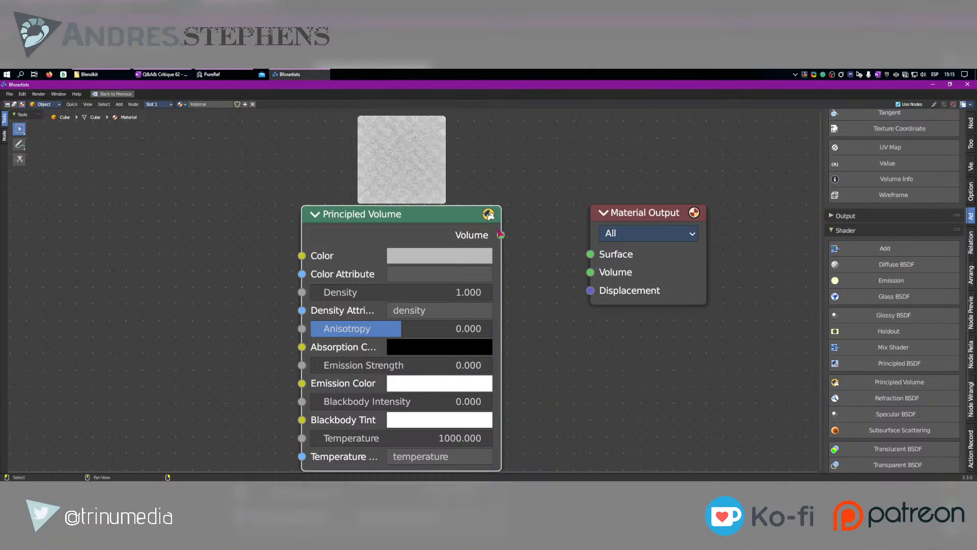
pyautogui.moveTo(502, 235); pyautogui.dragTo(554, 254)
pyautogui.moveTo(603, 272); pyautogui.dragTo(600, 273)
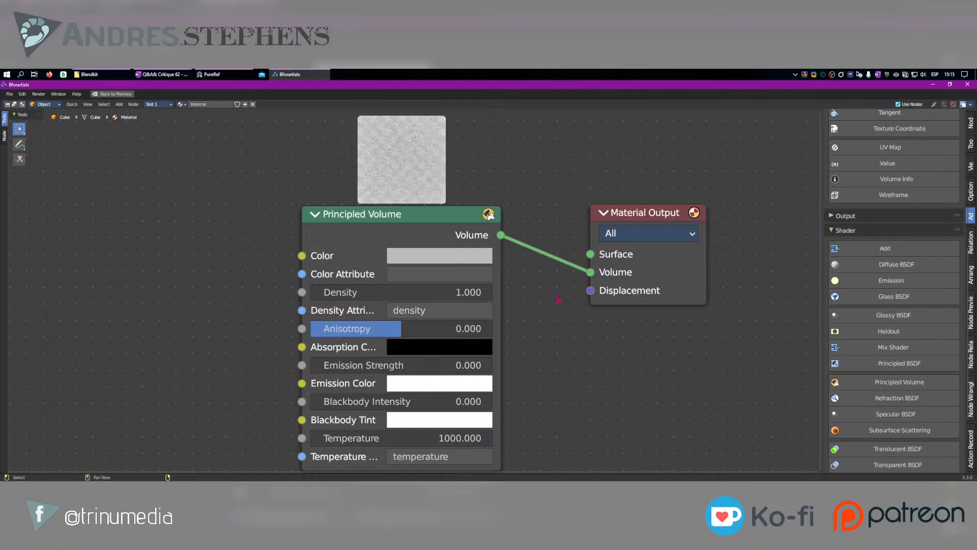
# View the volume cube through the camera in rendered shading with the 3D viewport enlarged over the node editor.
pyautogui.hotkey('ctrl', 'space')
pyautogui.press('KP_0')
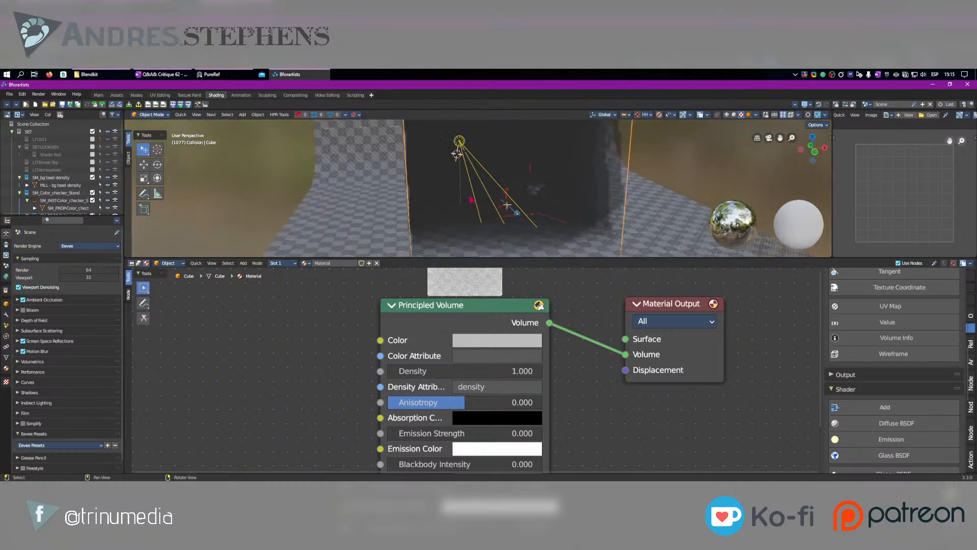
pyautogui.click(742, 115)
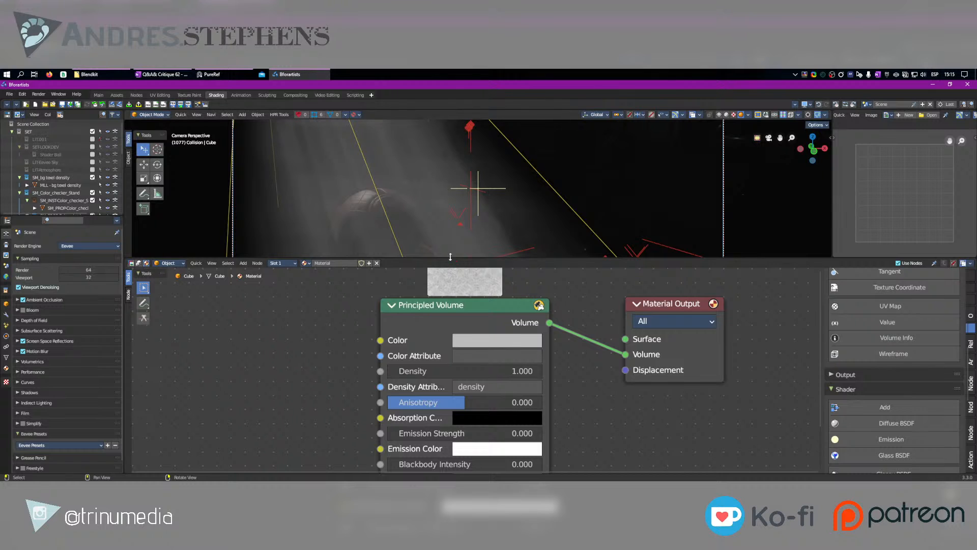
pyautogui.moveTo(450, 256); pyautogui.dragTo(450, 409)
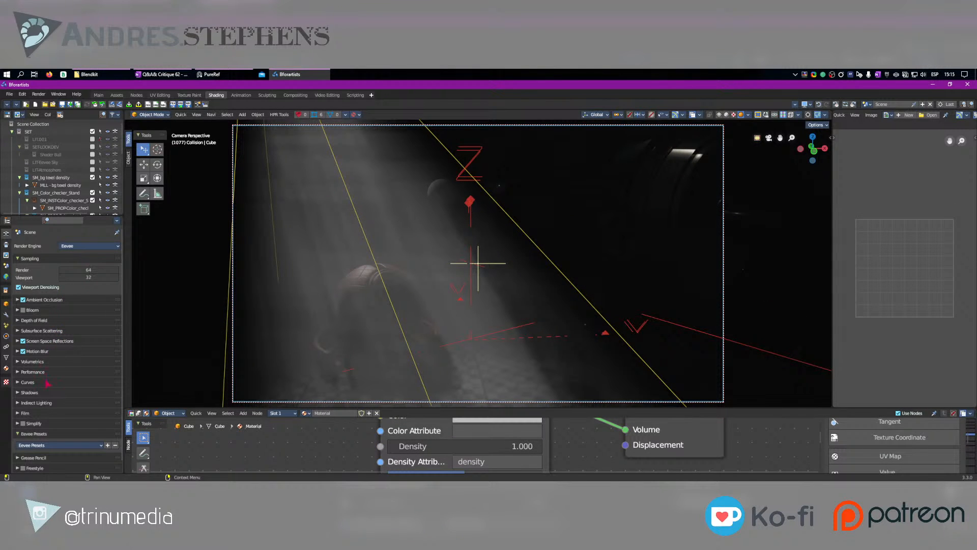
# Set the Principled Volume density to 0.110.
pyautogui.click(43, 403)
pyautogui.scroll(-3, 68, 328)
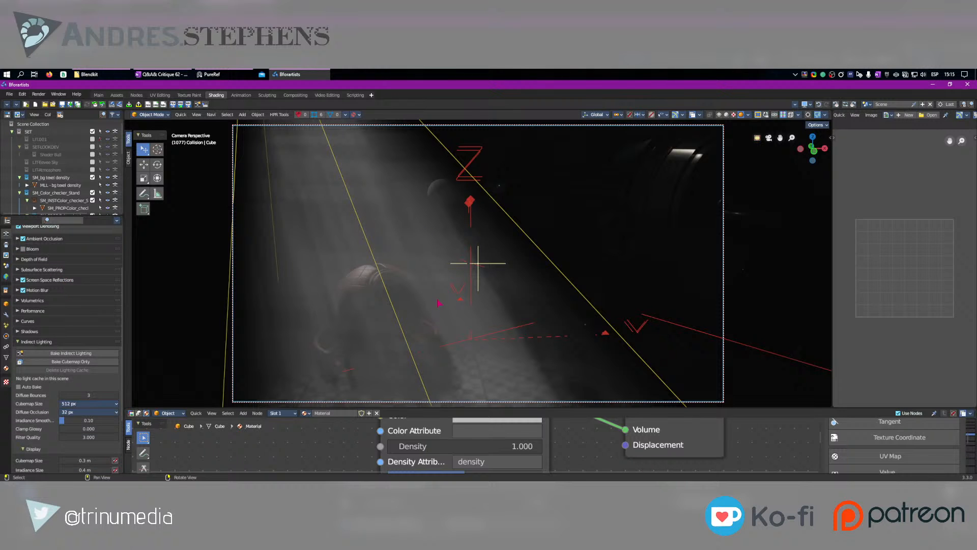
pyautogui.keyDown('shift'); pyautogui.moveTo(519, 450); pyautogui.dragTo(393, 450); pyautogui.keyUp('shift')
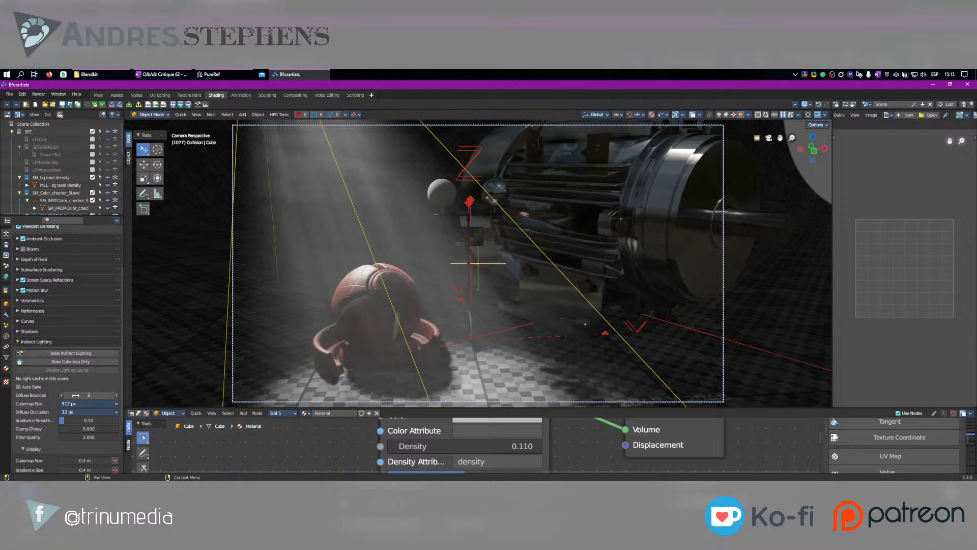
# Toggle Viewport Volumetric Blending on and back off, and set the Eevee volumetrics tile size to 2 px.
pyautogui.click(24, 342)
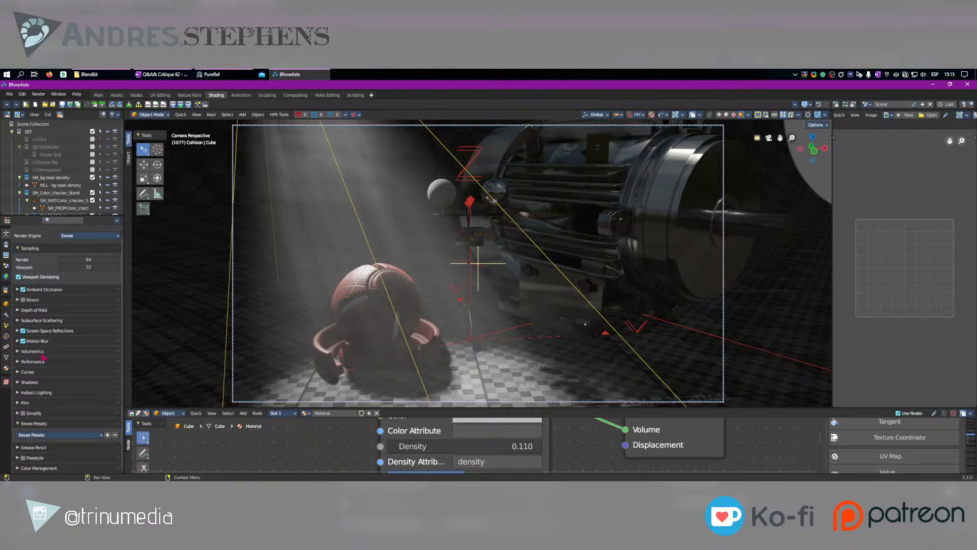
pyautogui.click(32, 352)
pyautogui.click(30, 407)
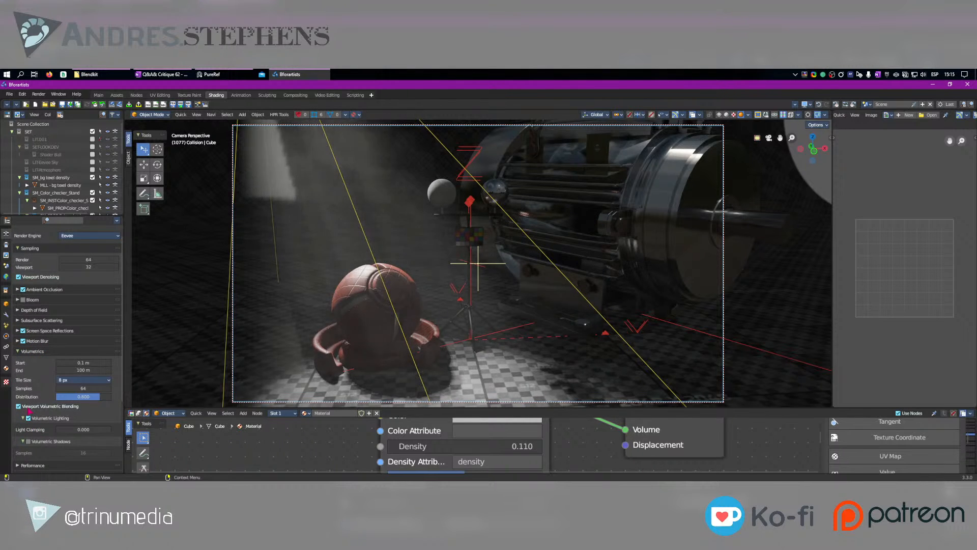
pyautogui.click(29, 410)
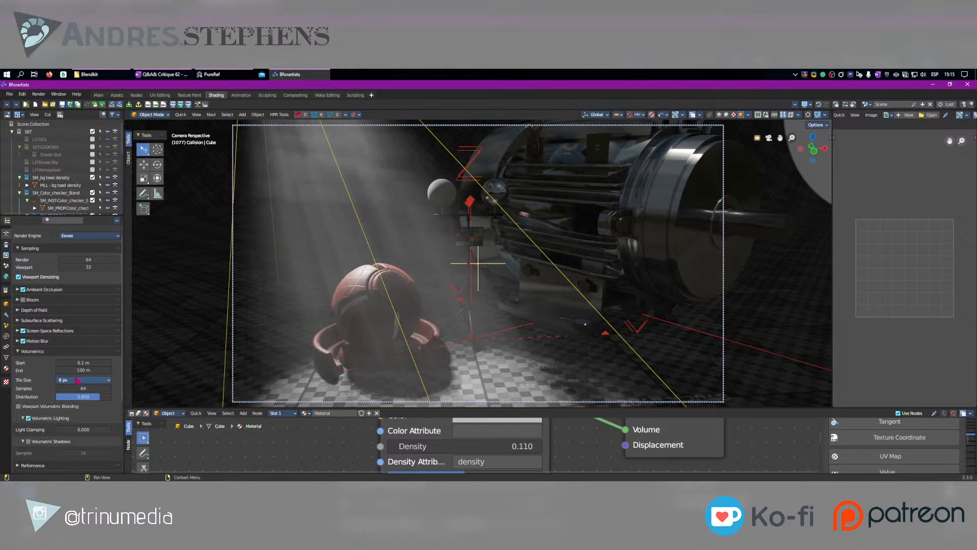
pyautogui.click(76, 380)
pyautogui.click(72, 398)
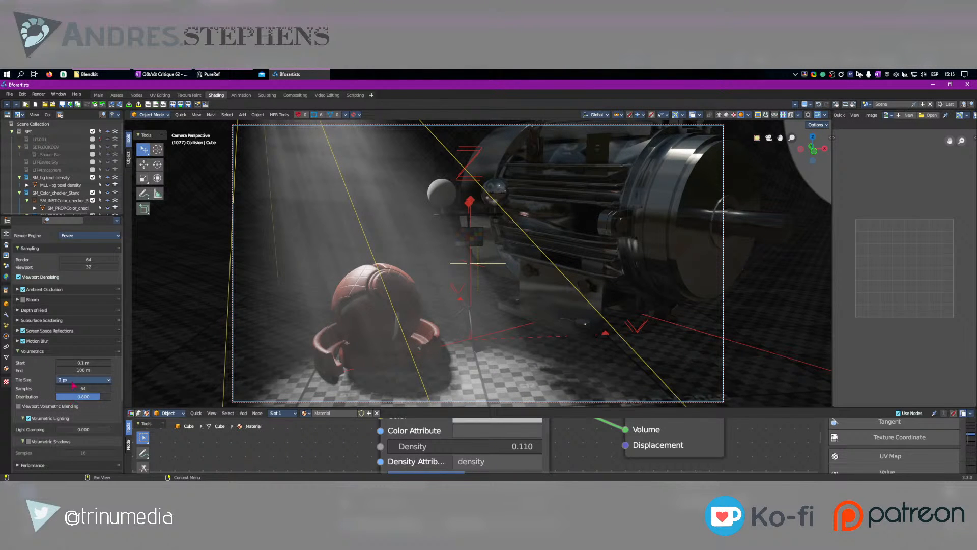
# Raise the Eevee volumetrics samples to 112.
pyautogui.moveTo(74, 389); pyautogui.dragTo(132, 389)
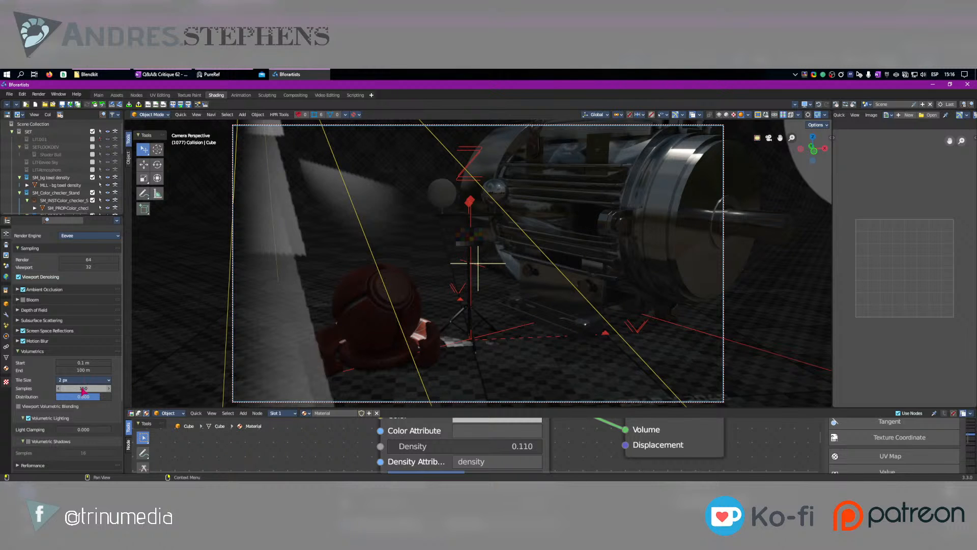
pyautogui.moveTo(83, 391); pyautogui.dragTo(79, 395)
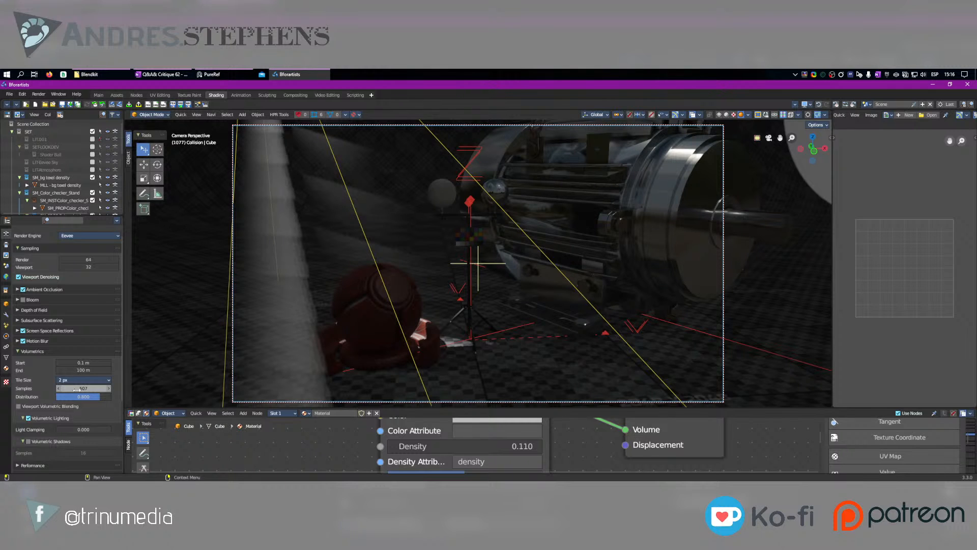
pyautogui.moveTo(77, 389); pyautogui.dragTo(77, 389)
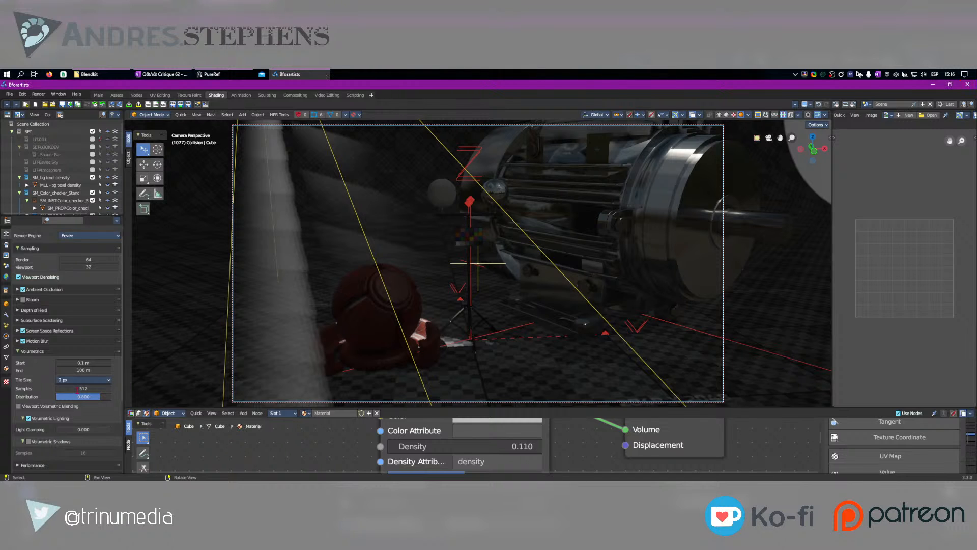
# Set the Eevee volumetrics samples to 128.
pyautogui.click(77, 390)
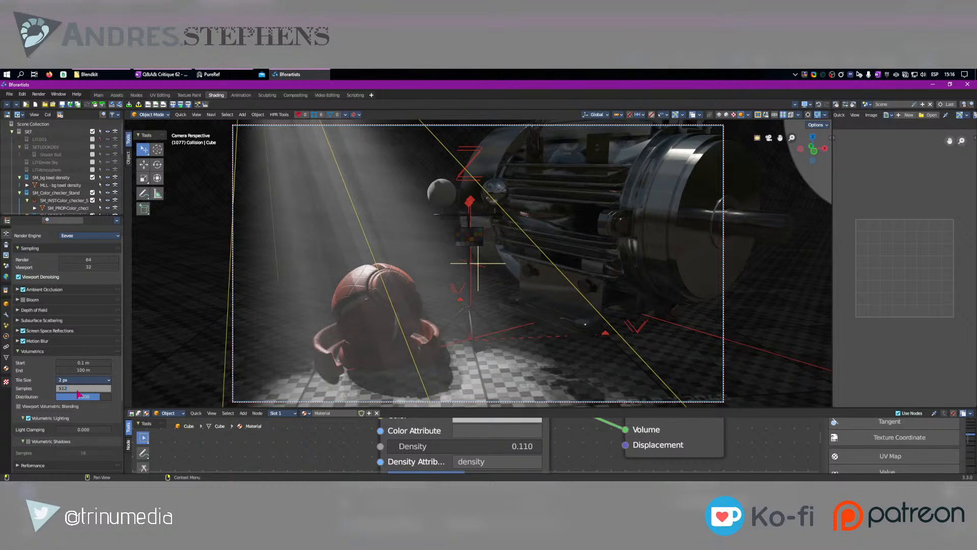
pyautogui.write('128')
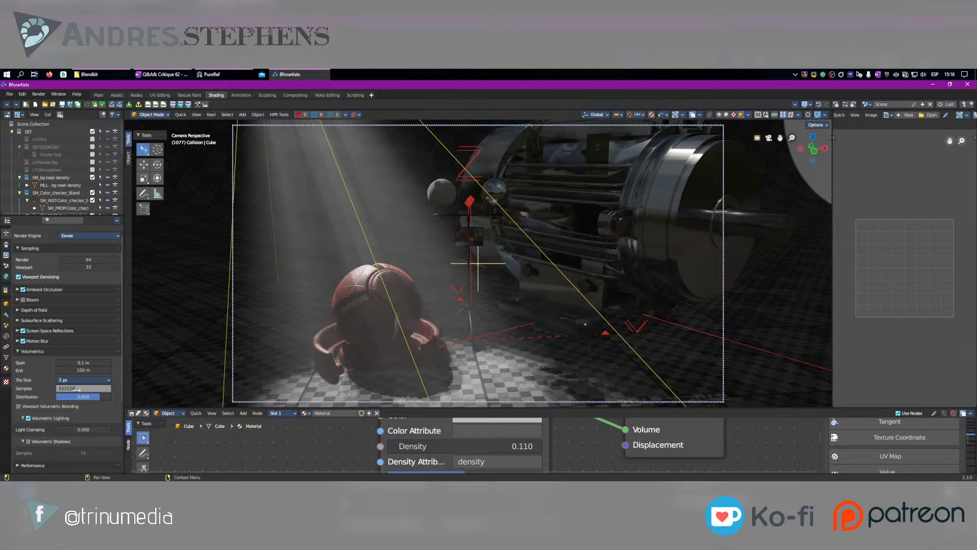
pyautogui.press('Return')
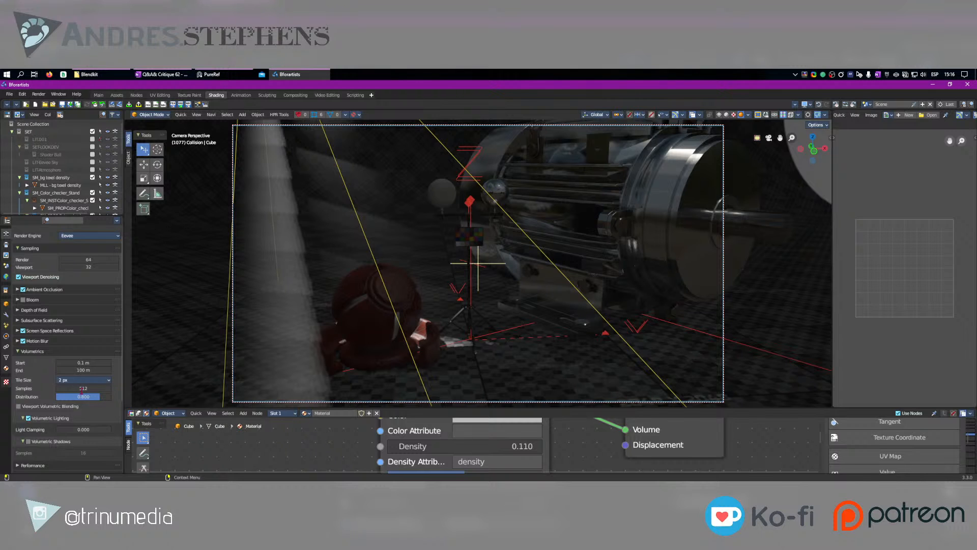
pyautogui.click(82, 388)
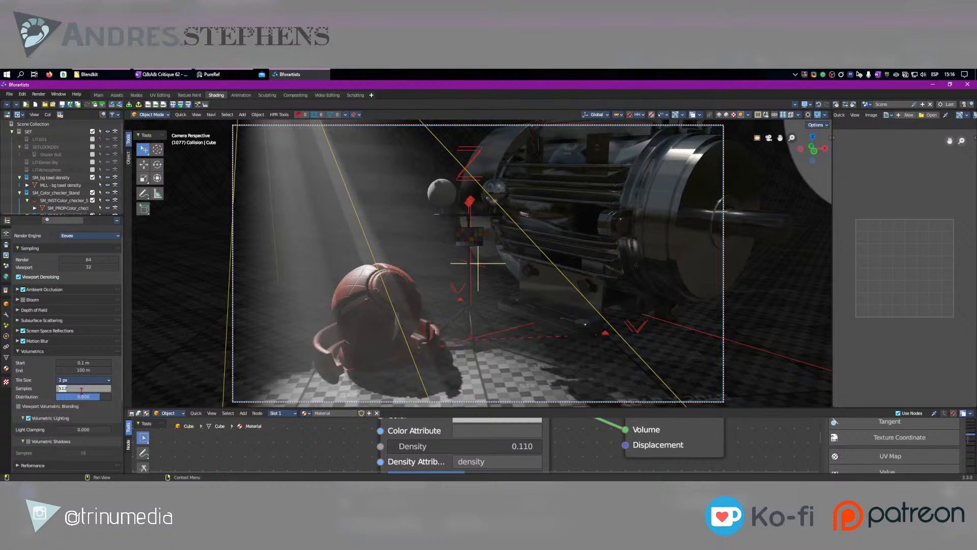
pyautogui.click(81, 391)
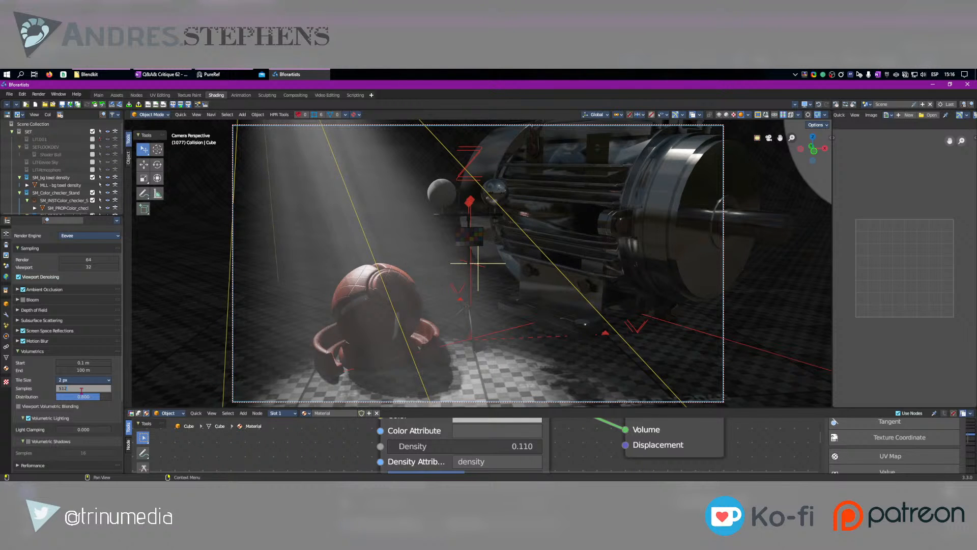
pyautogui.doubleClick(81, 391)
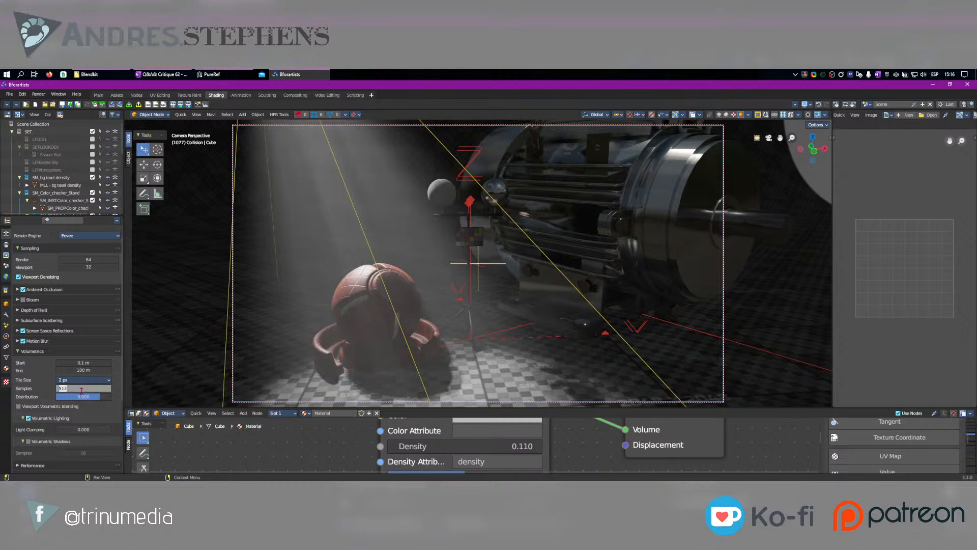
pyautogui.write('128')
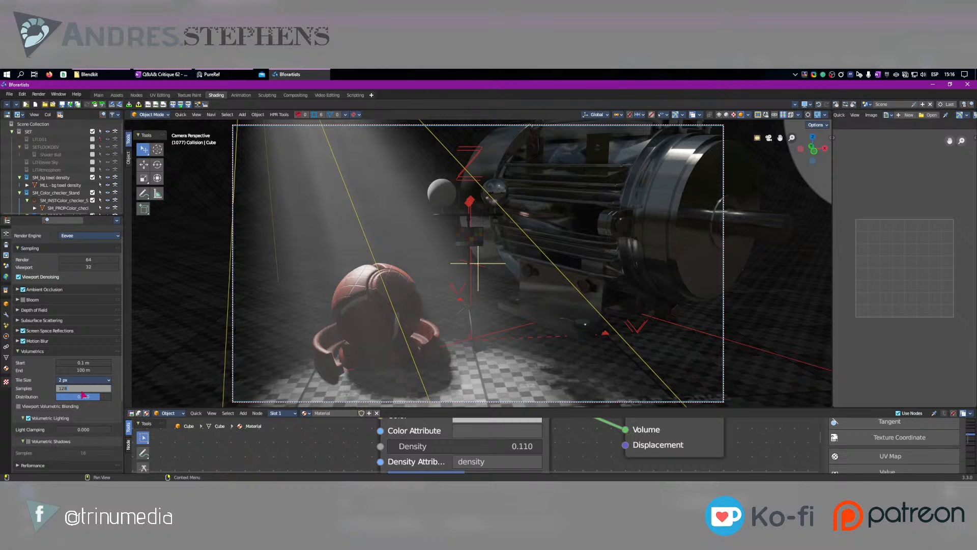
pyautogui.press('Return')
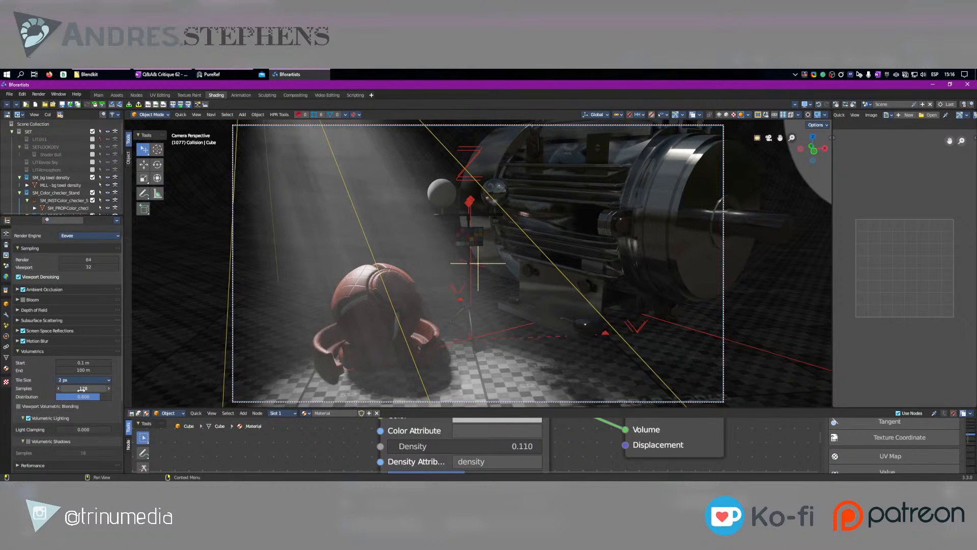
# Enable Volumetric Shadows and set their samples to 48.
pyautogui.scroll(1, 83, 394)
pyautogui.scroll(-4, 83, 394)
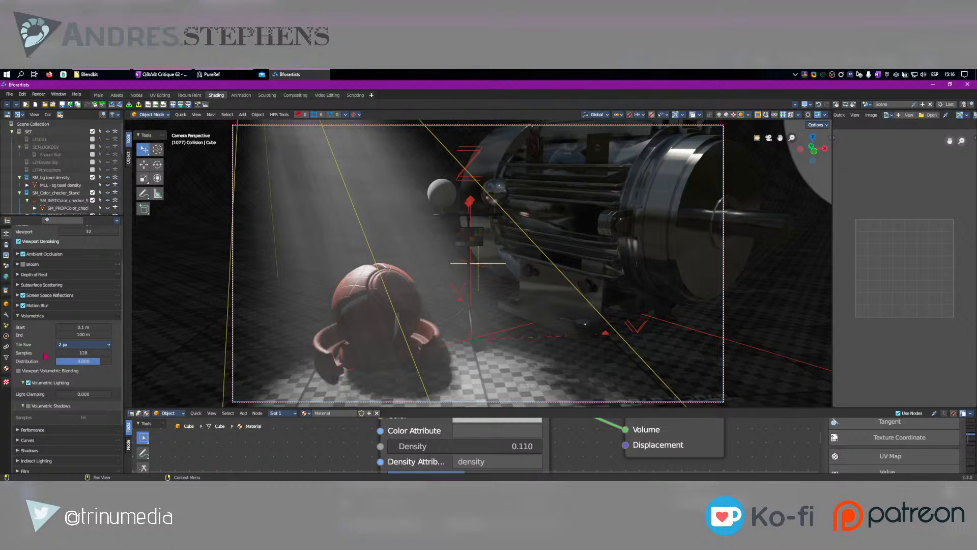
pyautogui.click(28, 408)
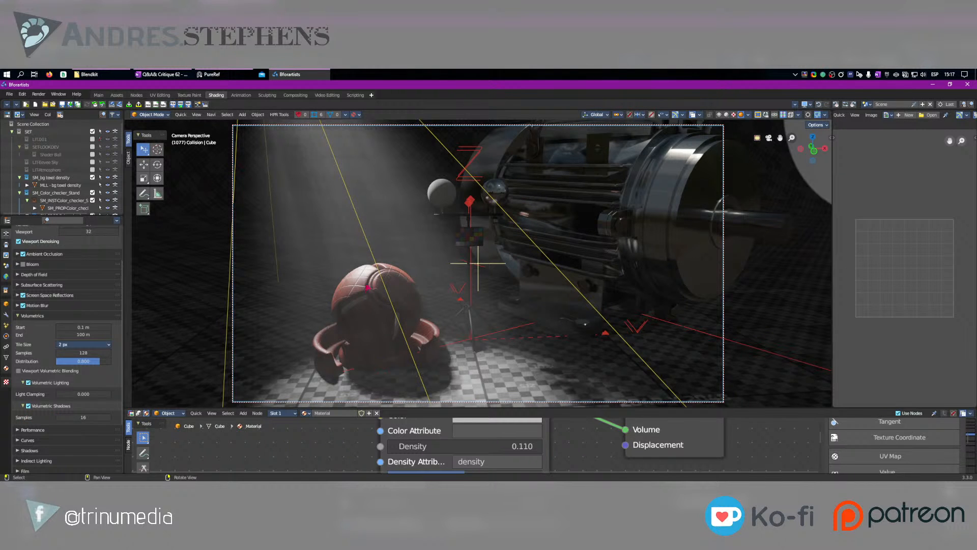
pyautogui.click(101, 415)
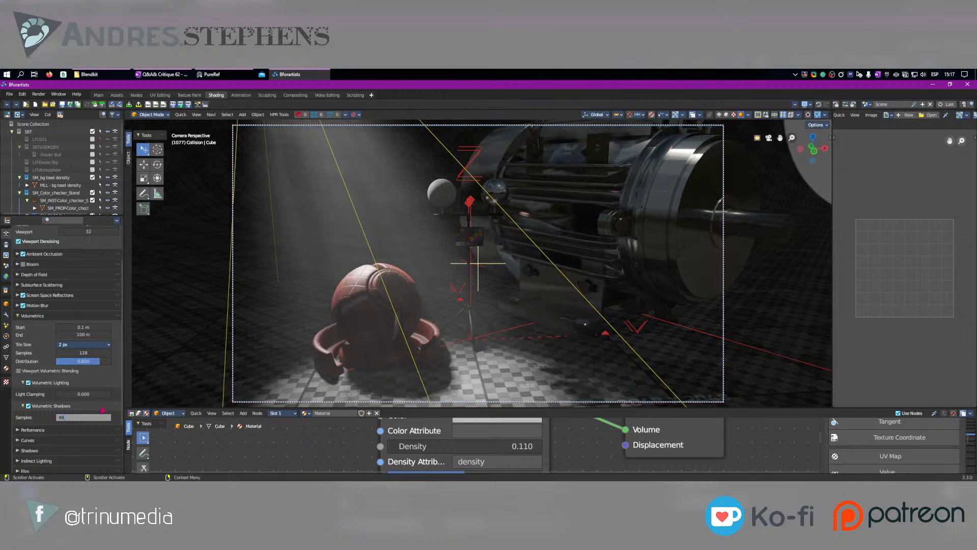
pyautogui.press('Return')
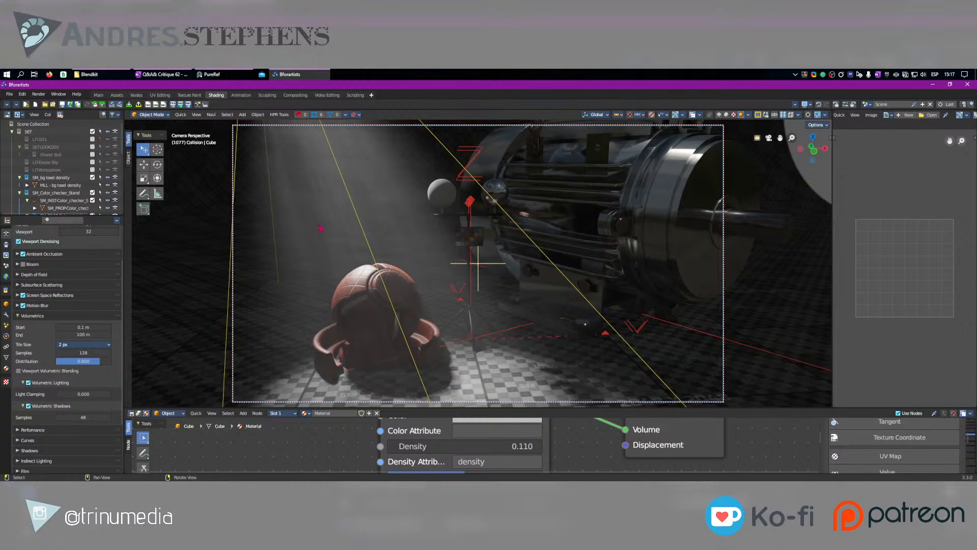
# Move and scale the cut-out Plane in the LIT collection to reshape the light rays falling on the shader ball.
pyautogui.scroll(-5, 45, 168)
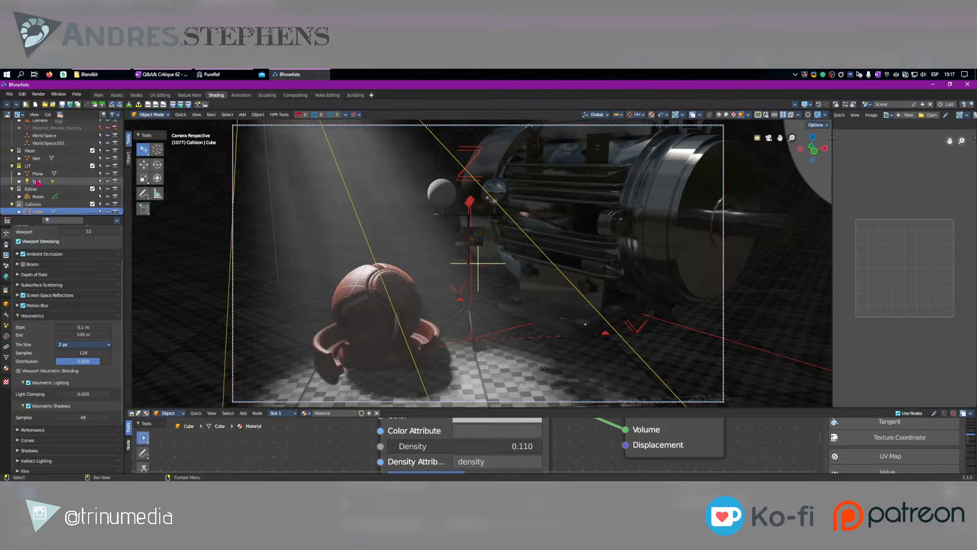
pyautogui.click(38, 174)
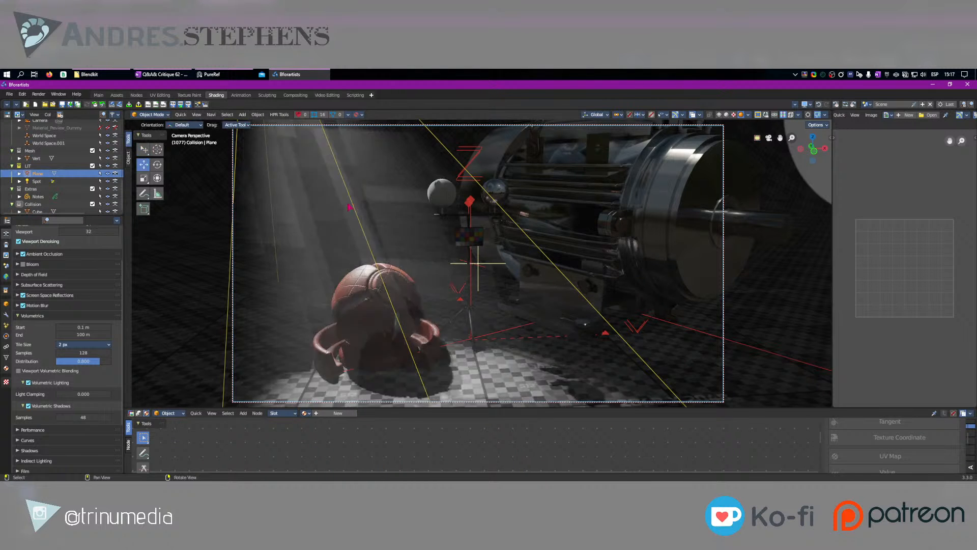
pyautogui.press('g')
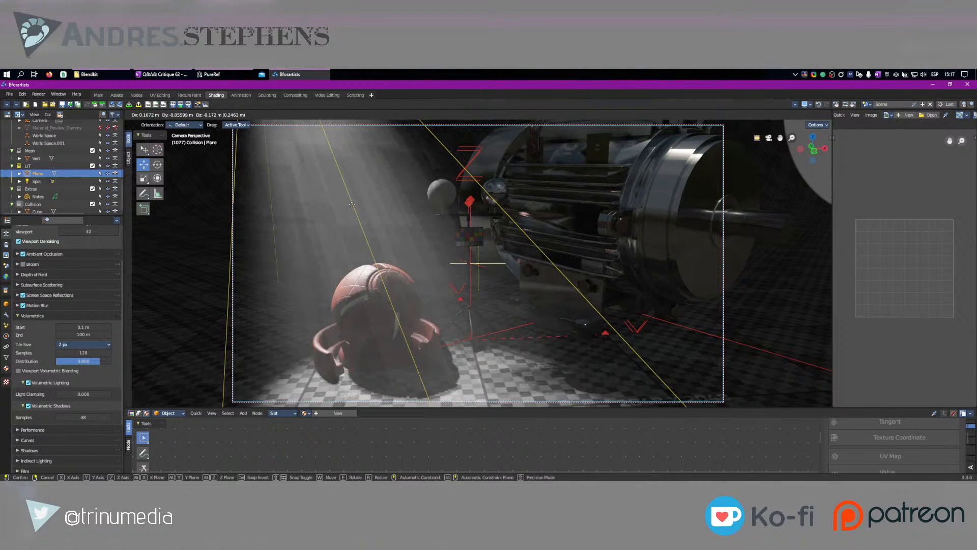
pyautogui.moveTo(354, 211); pyautogui.dragTo(372, 214)
pyautogui.press('r')
pyautogui.moveTo(451, 228); pyautogui.dragTo(510, 184)
pyautogui.click(516, 226)
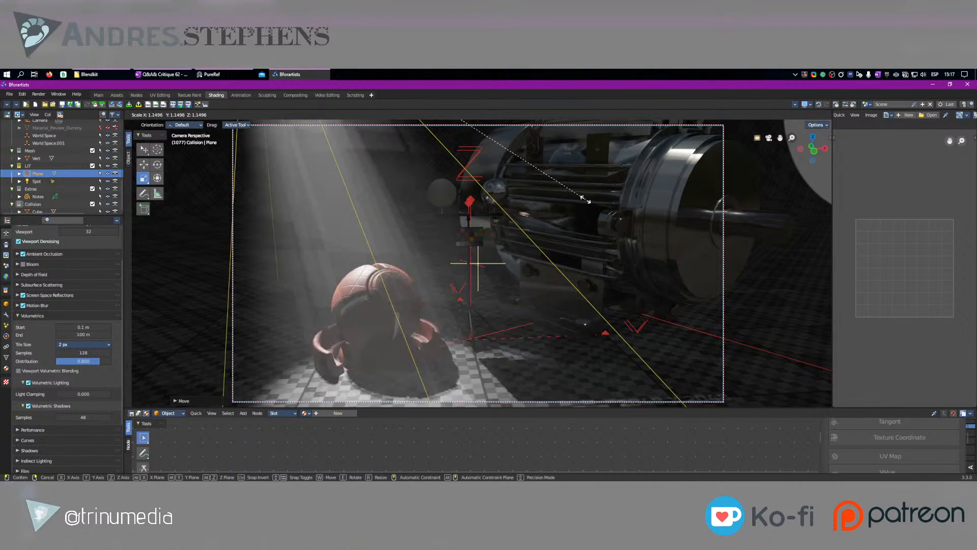
pyautogui.press('w')
pyautogui.moveTo(517, 219); pyautogui.dragTo(469, 223)
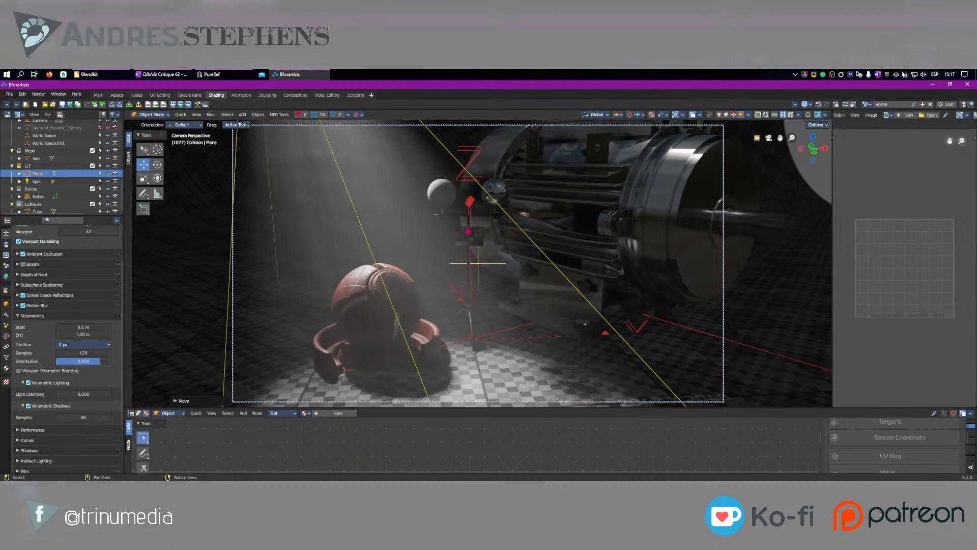
# Move and rotate the Plane and Spot together to re-aim the light beam across the shader ball and floor.
pyautogui.keyDown('shift'); pyautogui.click(39, 181); pyautogui.keyUp('shift')
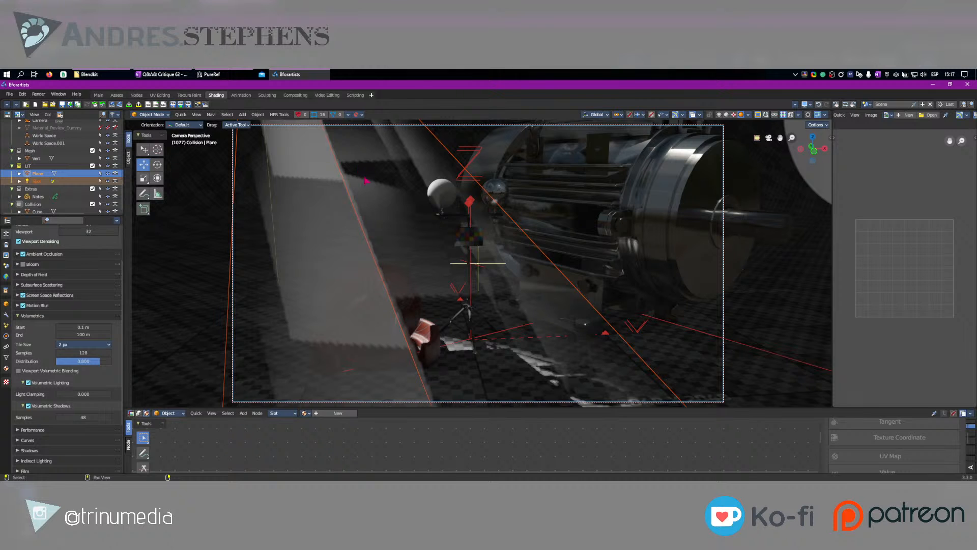
pyautogui.moveTo(367, 181); pyautogui.dragTo(379, 244)
pyautogui.press('e')
pyautogui.moveTo(562, 286); pyautogui.dragTo(594, 255)
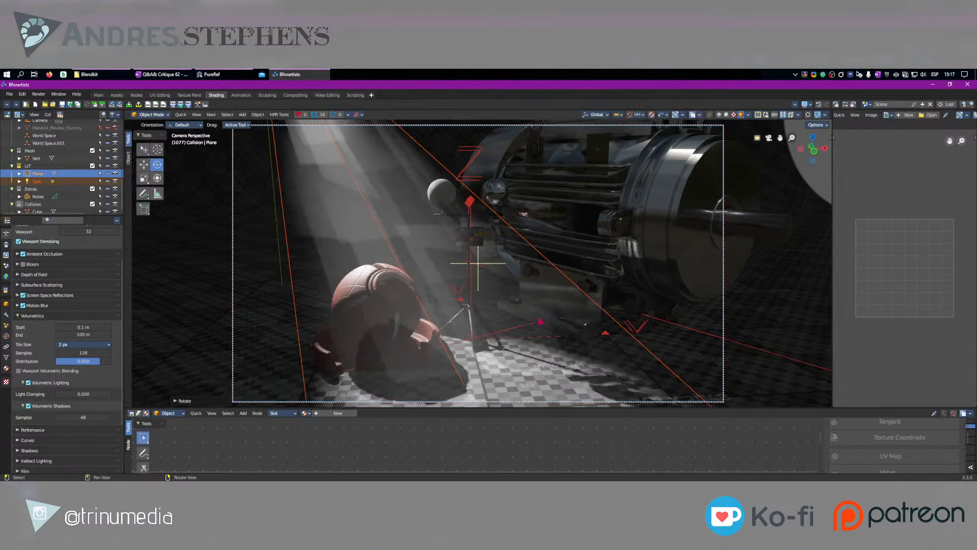
pyautogui.press('w')
pyautogui.moveTo(530, 310); pyautogui.dragTo(491, 317)
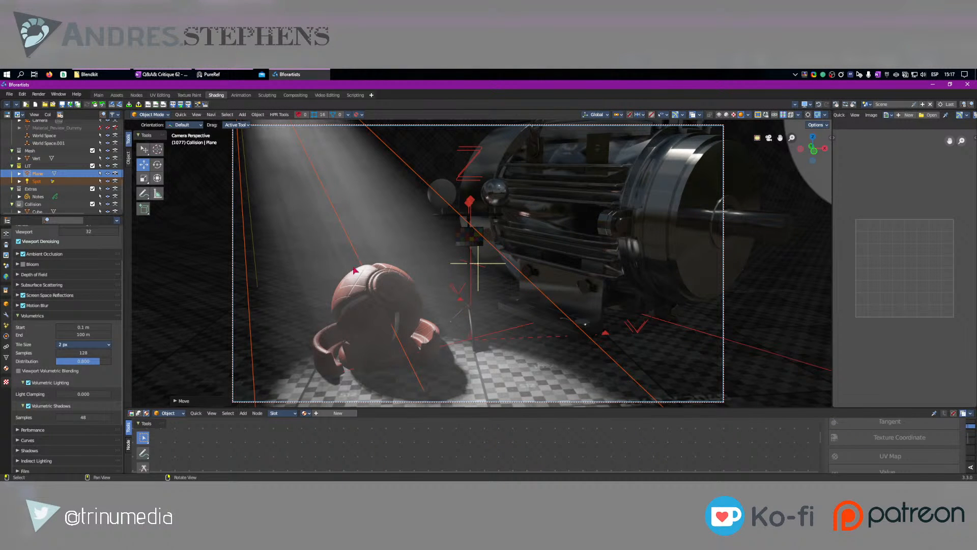
# Switch the 3D viewport from rendered to solid shading.
pyautogui.scroll(-1, 33, 203)
pyautogui.click(32, 199)
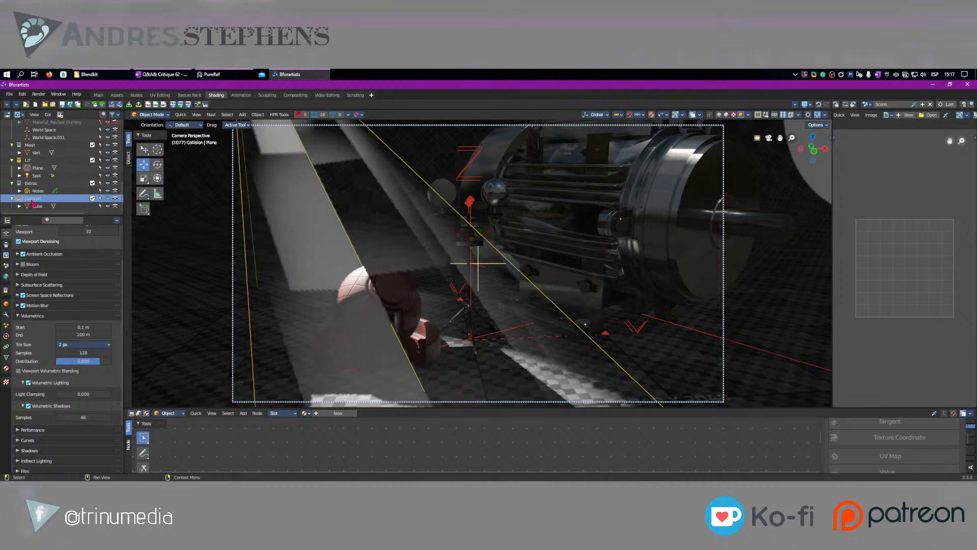
pyautogui.doubleClick(33, 198)
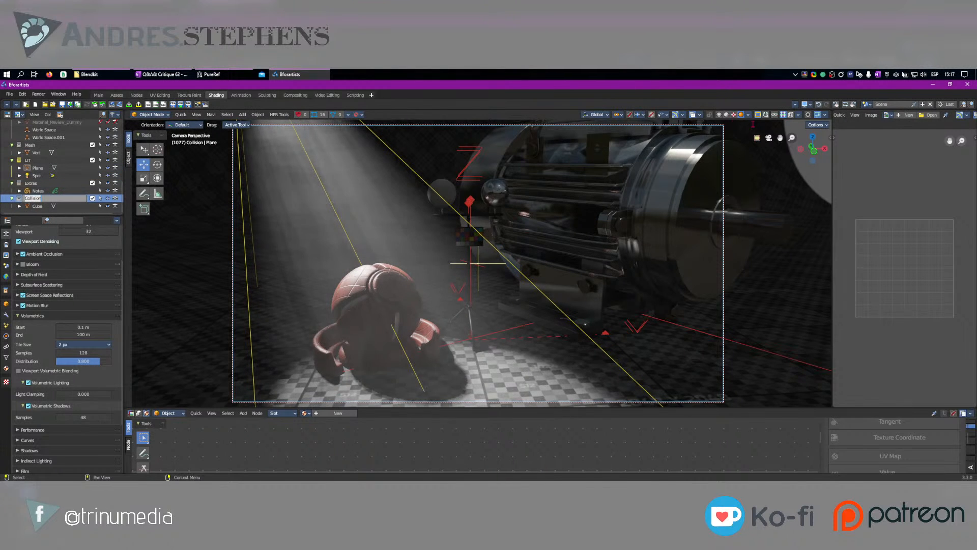
pyautogui.click(217, 197)
pyautogui.hotkey('shift', 'z')
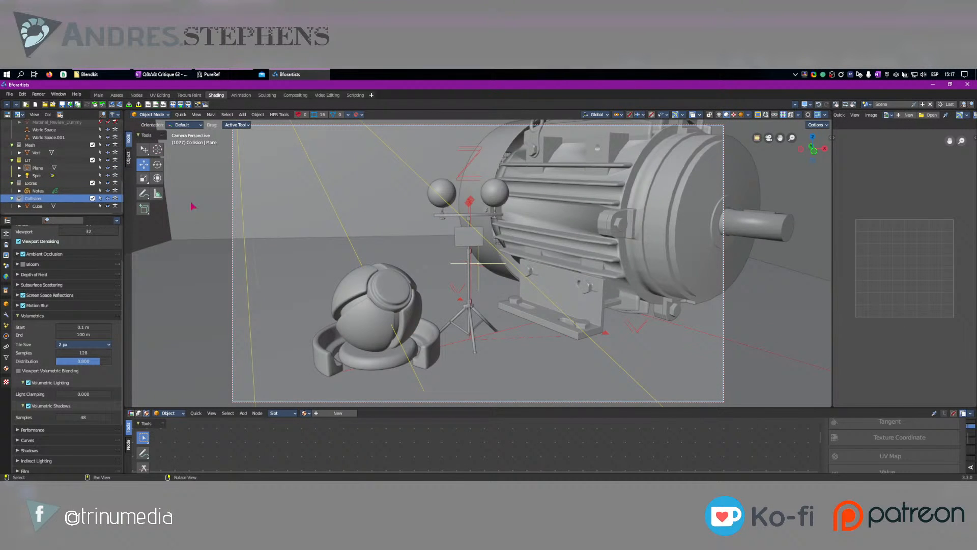
# Rename the Collision collection to VOL, tag it blue and move it above the LIT collection.
pyautogui.doubleClick(33, 198)
pyautogui.write('VOL')
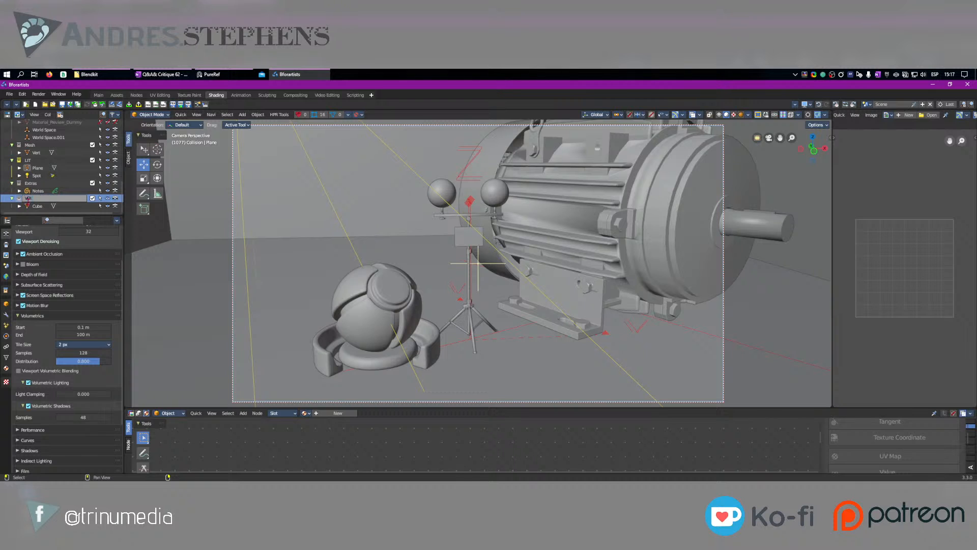
pyautogui.press('Return')
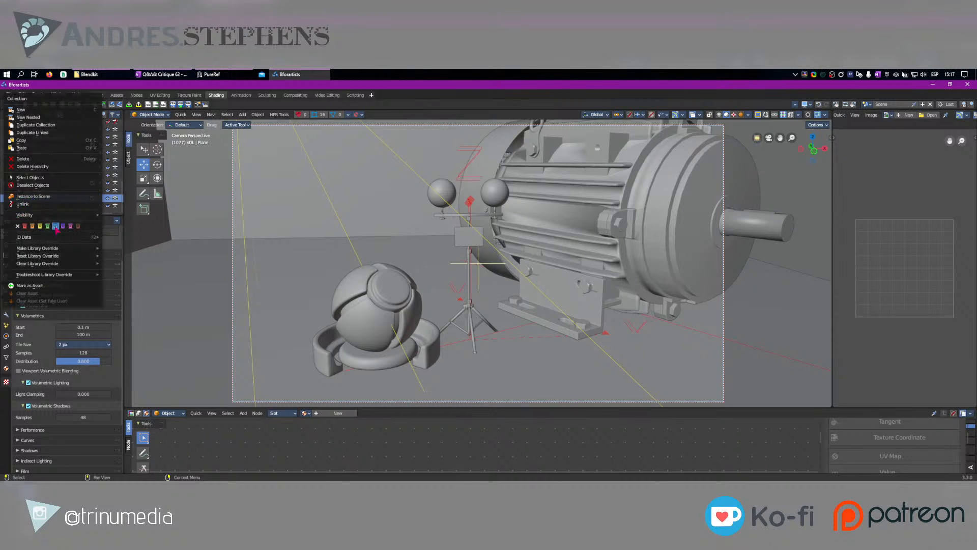
pyautogui.moveTo(30, 200); pyautogui.dragTo(31, 159)
pyautogui.click(32, 178)
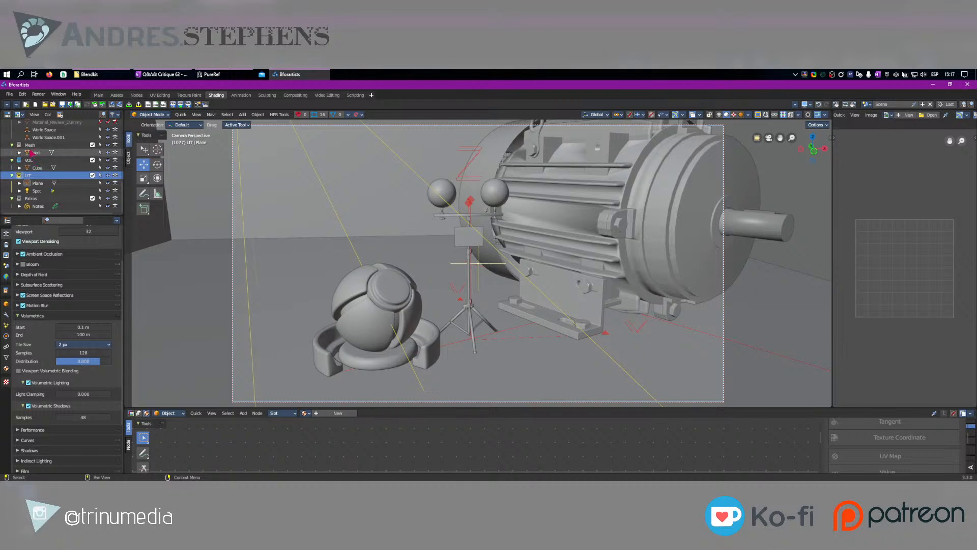
# Move the SM_ background, SM_Color_checker_Stand and SM_Shader Ball collections out of SET into the Mesh collection.
pyautogui.scroll(9, 34, 155)
pyautogui.scroll(3, 34, 170)
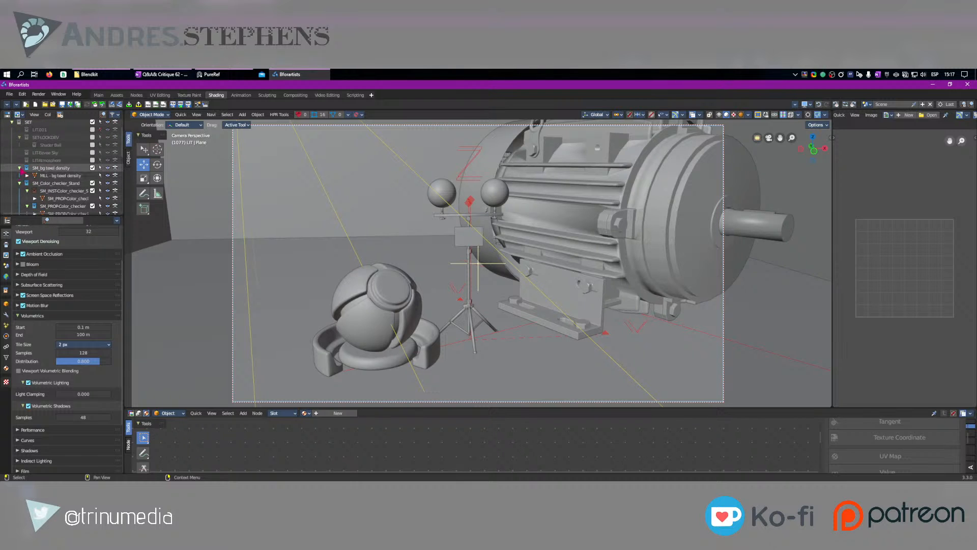
pyautogui.moveTo(20, 168); pyautogui.dragTo(38, 146)
pyautogui.click(37, 171)
pyautogui.keyDown('shift'); pyautogui.click(44, 184); pyautogui.keyUp('shift')
pyautogui.scroll(-5, 57, 199)
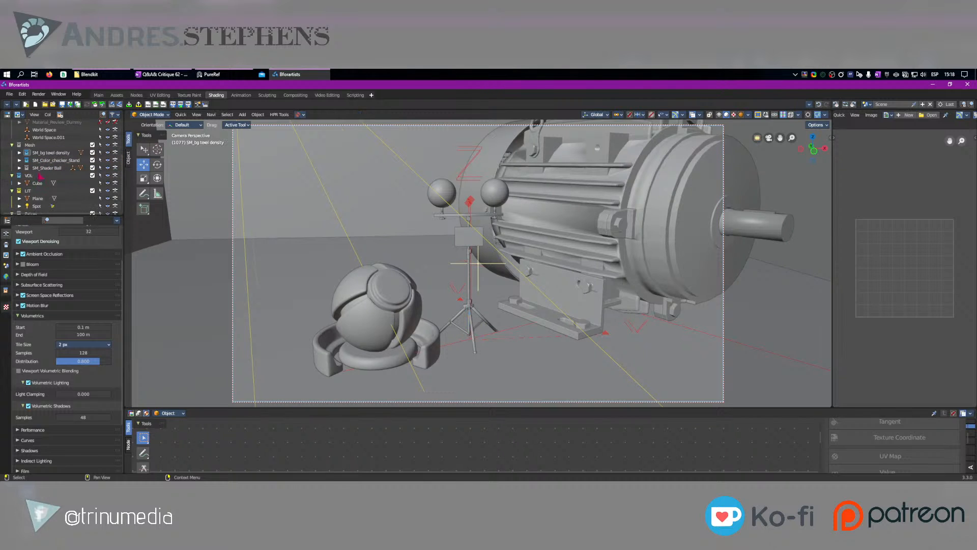
# Tag the Mesh collection green and rename it SET.
pyautogui.click(26, 146)
pyautogui.rightClick(26, 147)
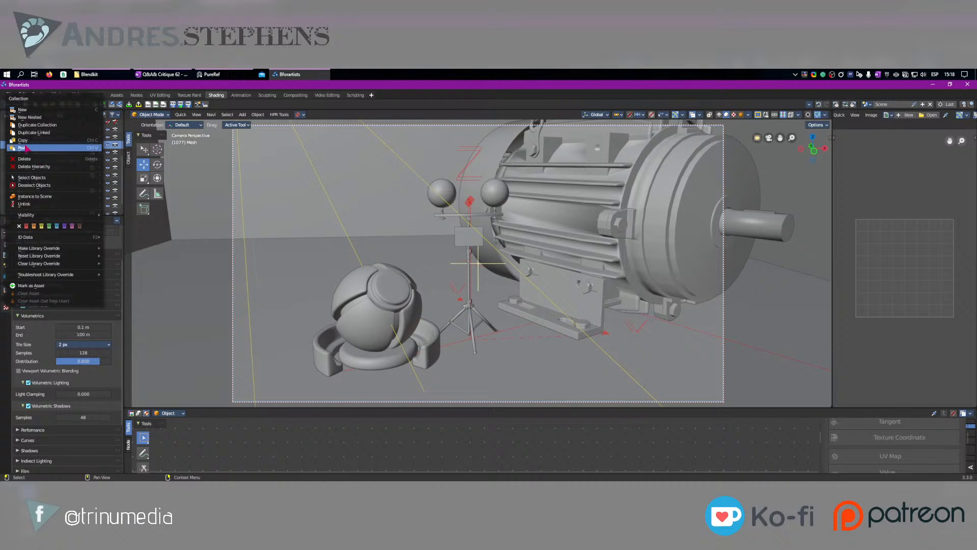
pyautogui.click(49, 227)
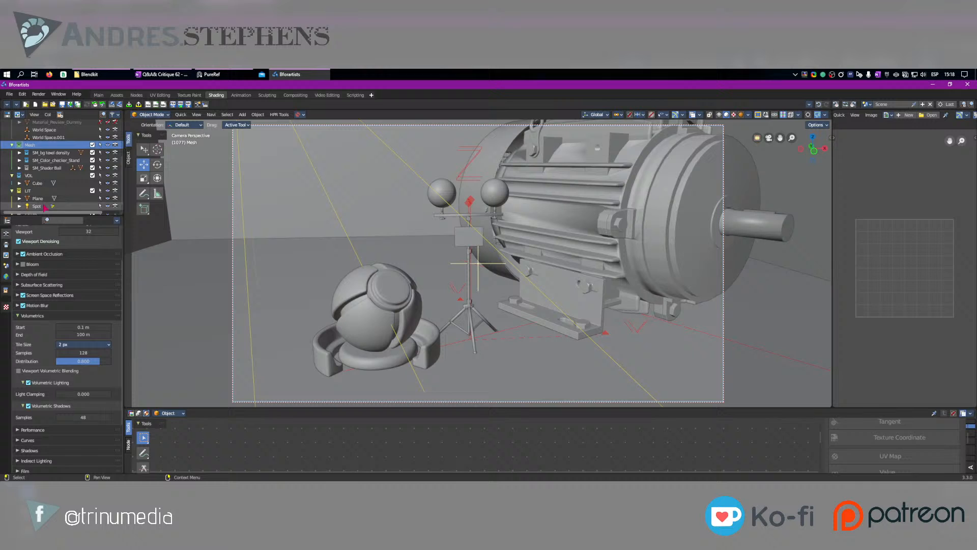
pyautogui.doubleClick(31, 145)
pyautogui.press('Return')
# Move the Camera into the green-tagged collection that holds the scene models.
pyautogui.scroll(4, 40, 178)
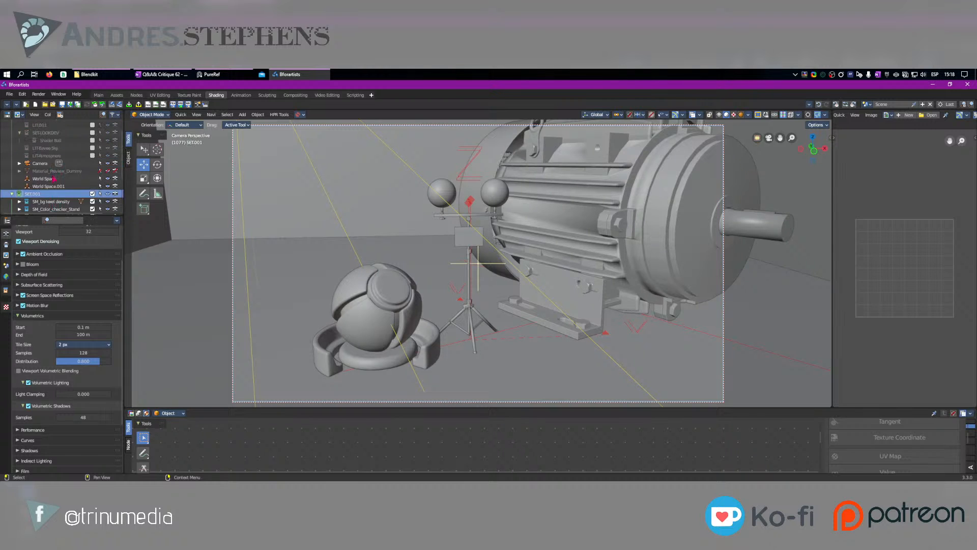
pyautogui.click(40, 178)
pyautogui.scroll(-5, 39, 168)
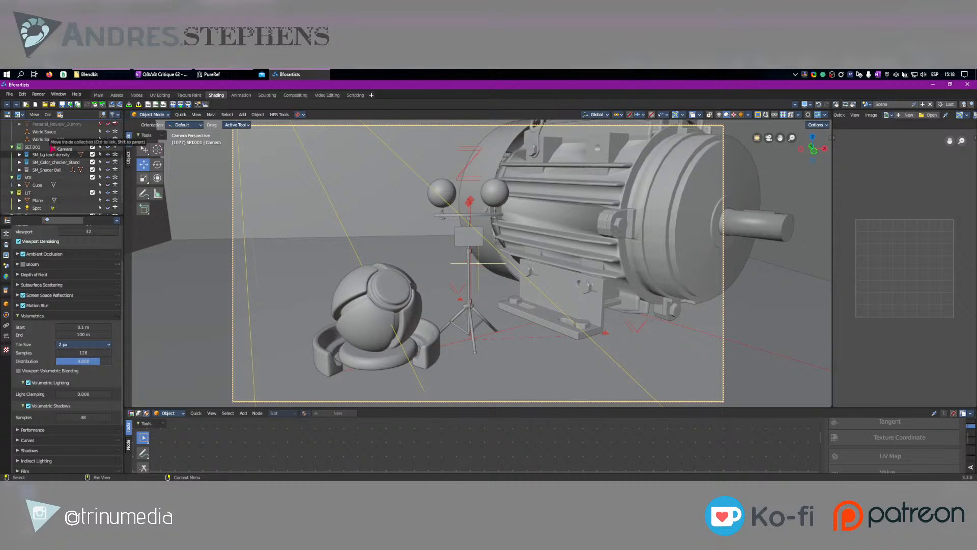
# Rename the green-tagged collection to SETUP and collapse the original SET collection.
pyautogui.doubleClick(32, 147)
pyautogui.scroll(1, 37, 150)
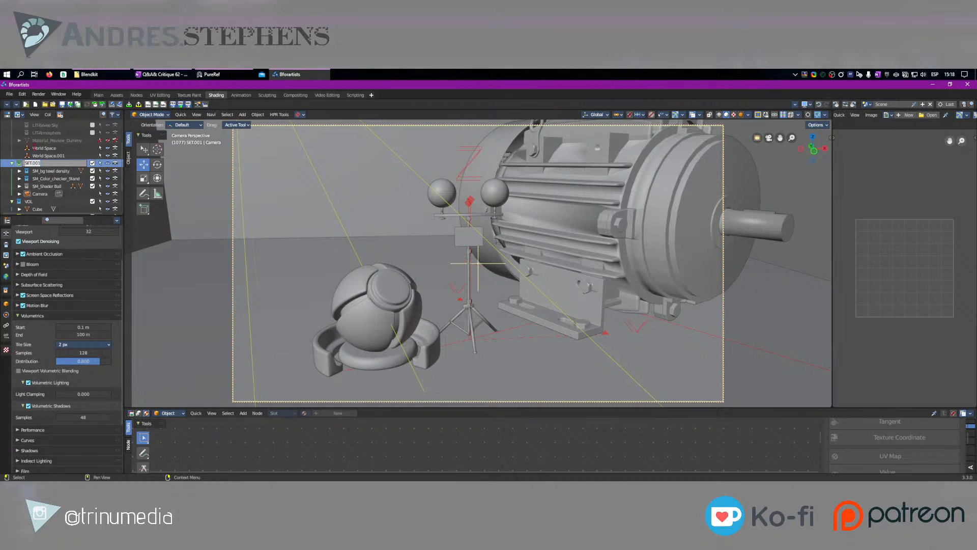
pyautogui.write('SETUP')
pyautogui.press('Return')
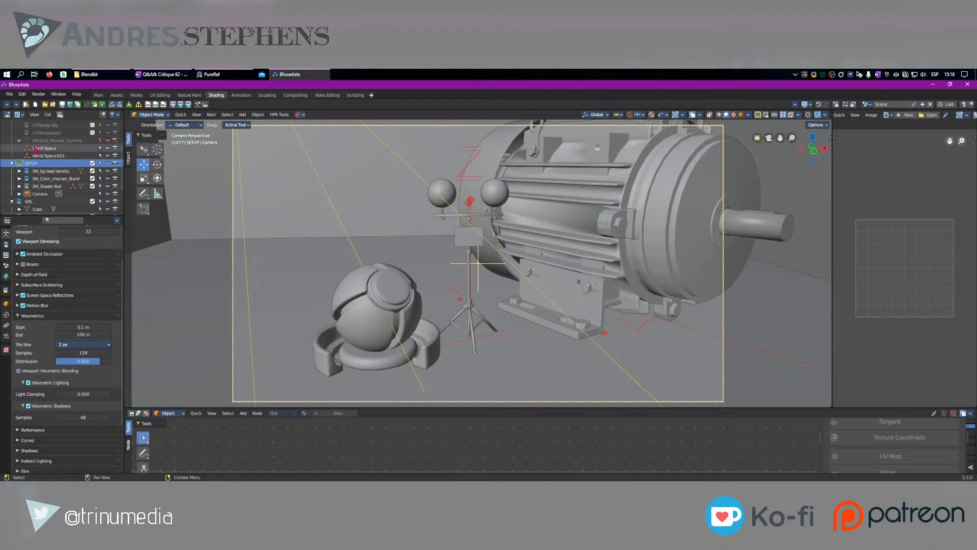
pyautogui.scroll(3, 36, 150)
pyautogui.click(11, 131)
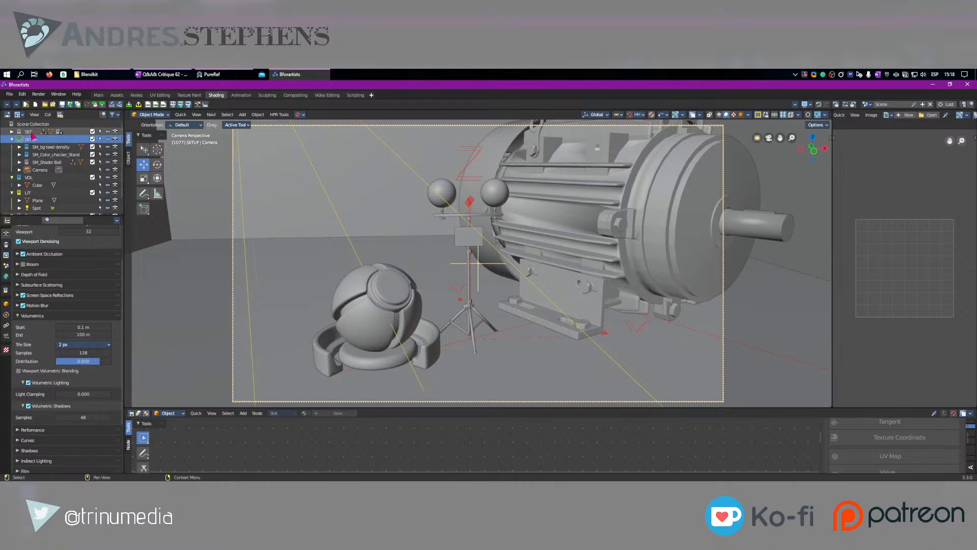
# Exclude the original SET collection and the Extras collection from the view layer.
pyautogui.click(35, 132)
pyautogui.click(93, 132)
pyautogui.scroll(-2, 93, 193)
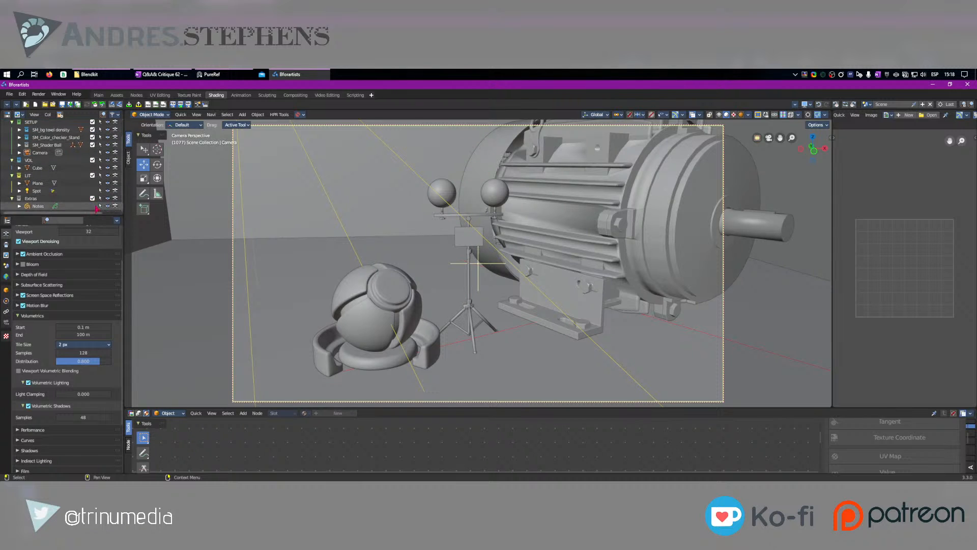
pyautogui.scroll(1, 96, 200)
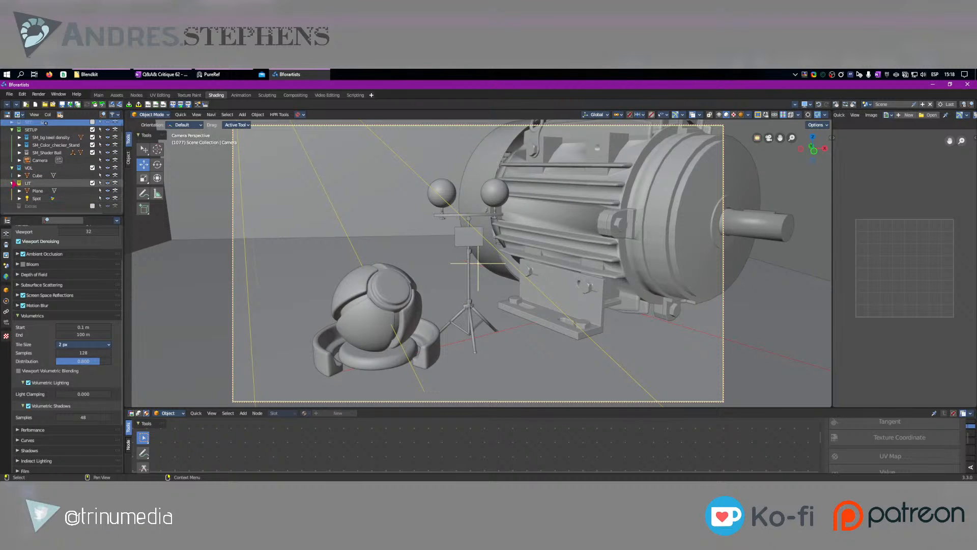
# Place the Extras collection directly below SET and collapse the SETUP, VOL and LIT collections.
pyautogui.moveTo(11, 184); pyautogui.dragTo(30, 143)
pyautogui.click(36, 162)
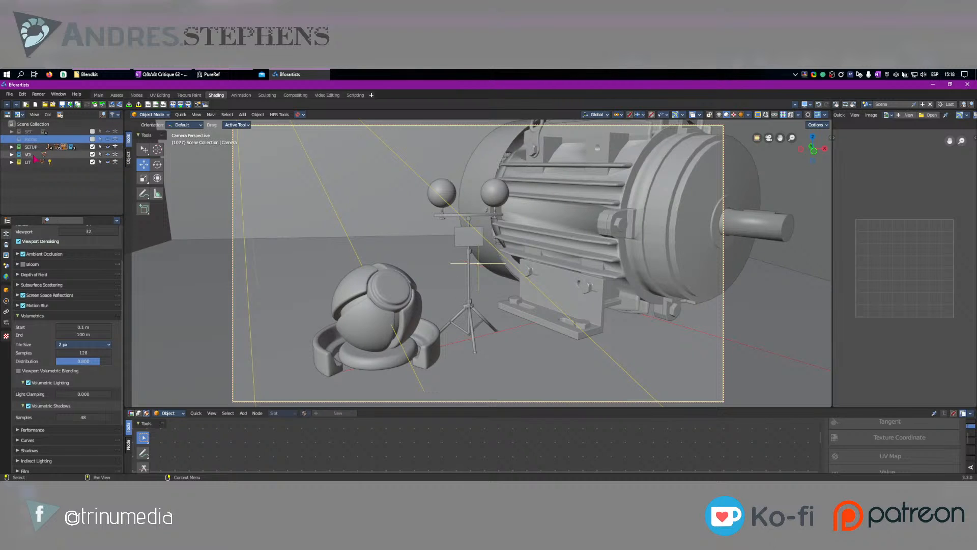
pyautogui.click(31, 162)
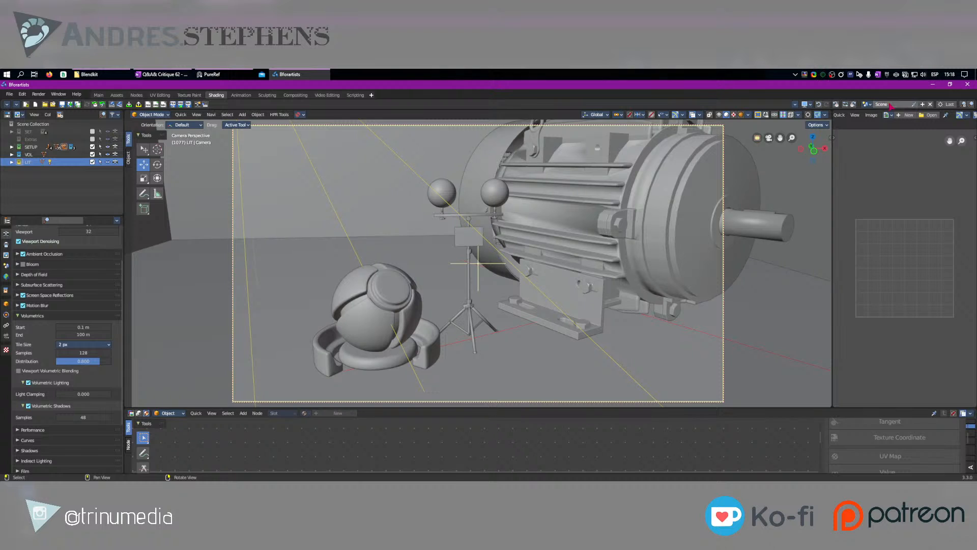
# Replace the properties editor with a second outliner that lists the file's scenes.
pyautogui.click(8, 220)
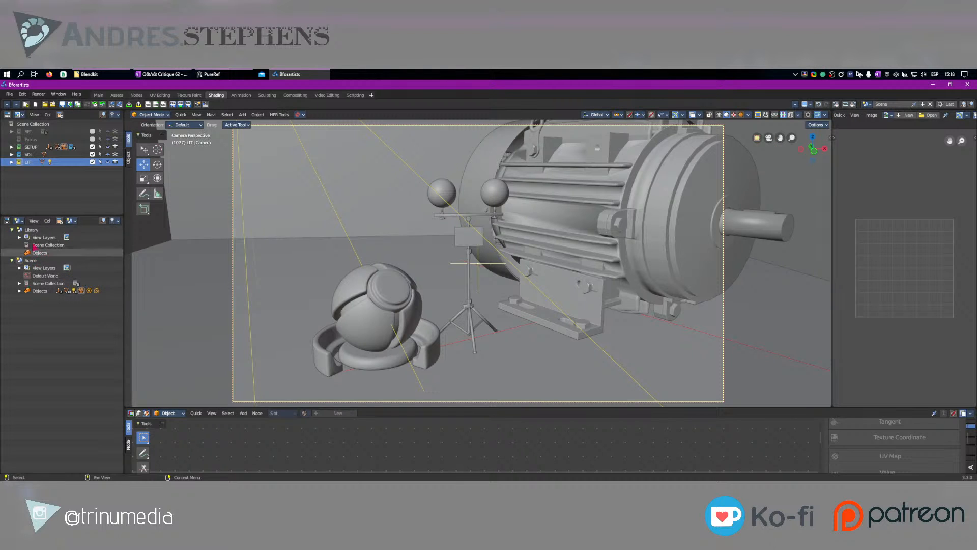
pyautogui.click(11, 260)
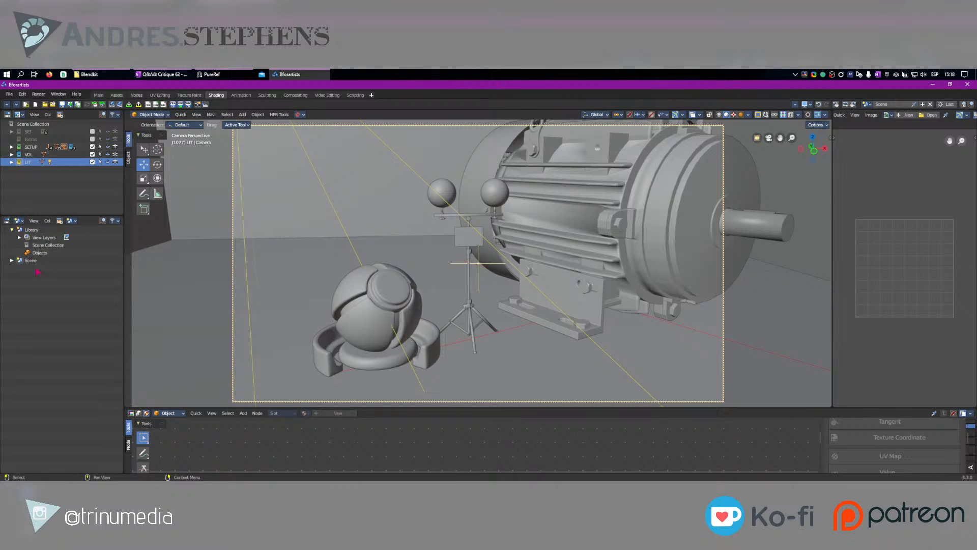
pyautogui.click(12, 260)
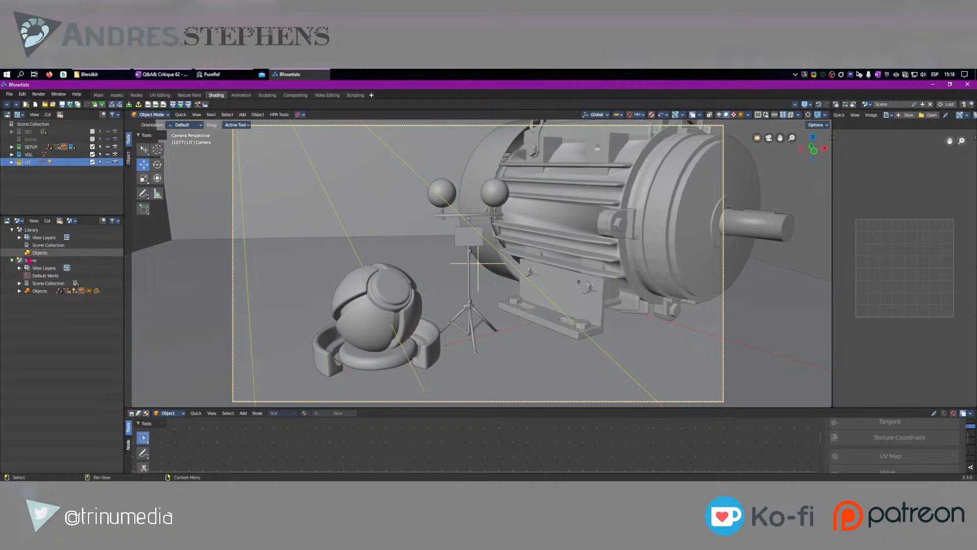
# Create a new empty scene and name it COMPOSITE.
pyautogui.click(71, 220)
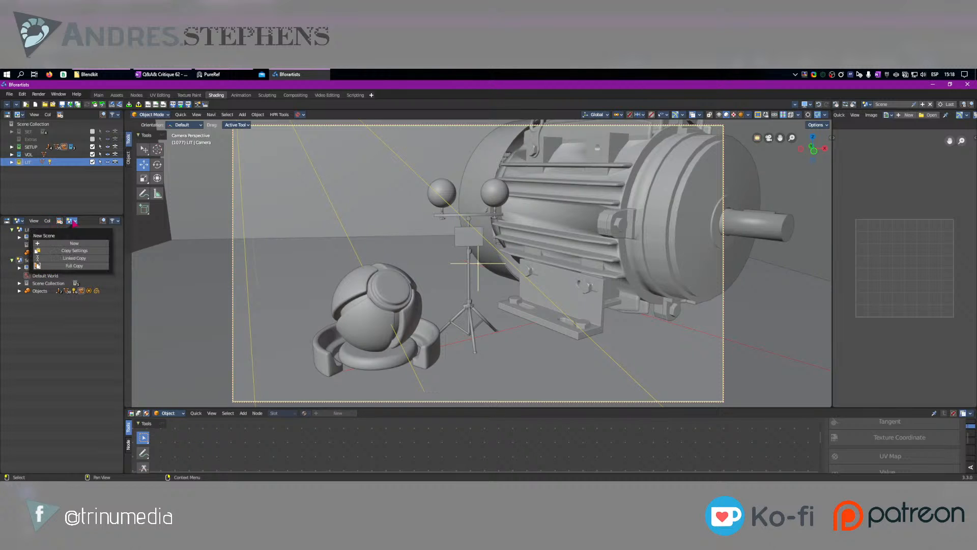
pyautogui.click(74, 243)
pyautogui.doubleClick(34, 298)
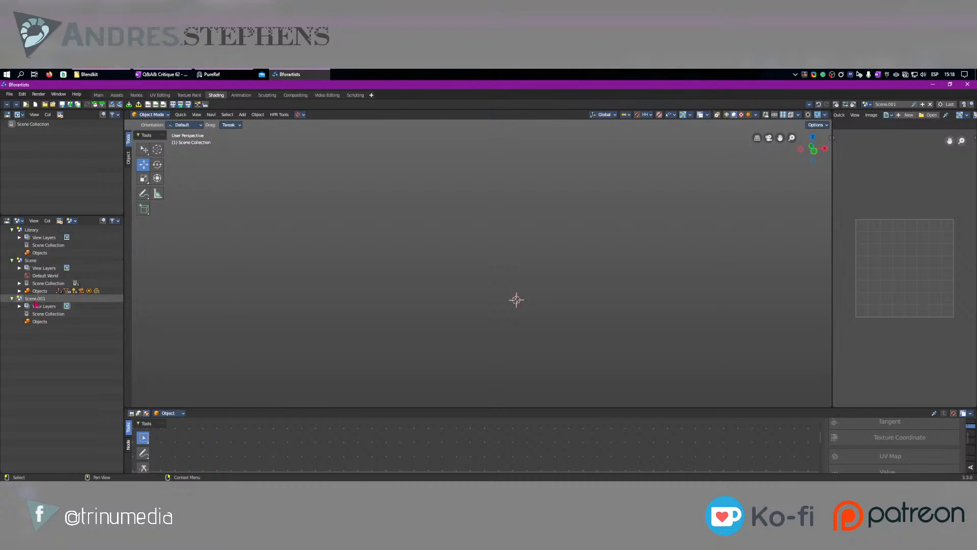
pyautogui.write('C')
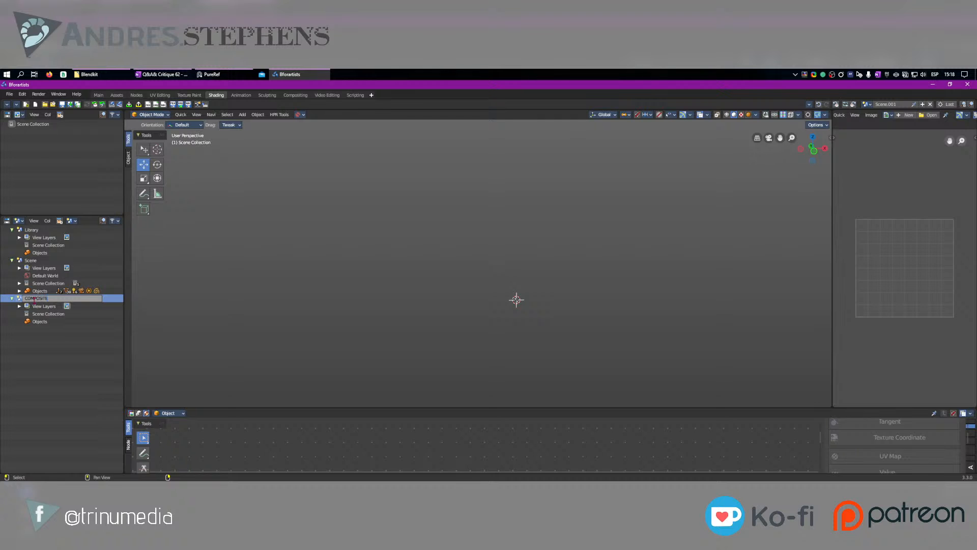
pyautogui.write('OMPOSITE')
pyautogui.press('Return')
# Switch back to the original scene holding the models and rename it EEVEE.
pyautogui.click(31, 292)
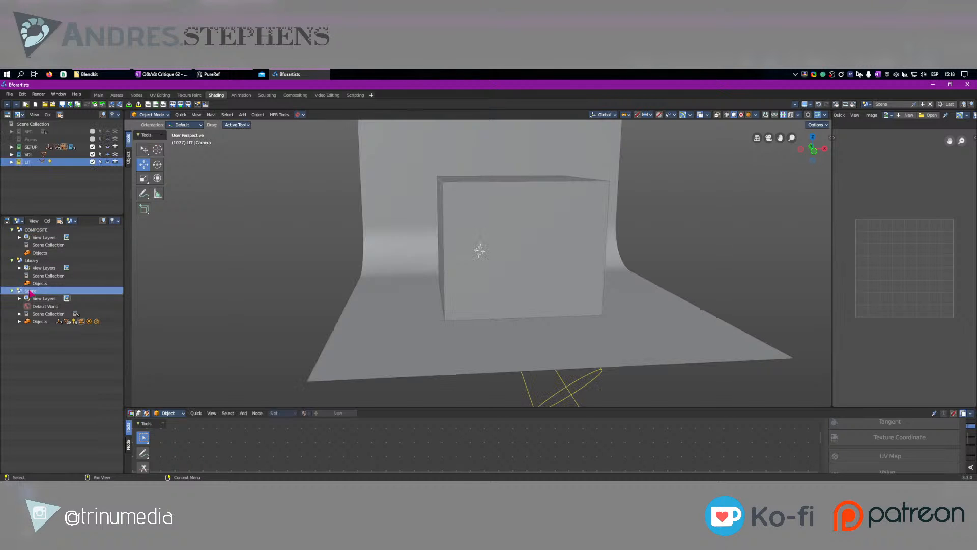
pyautogui.doubleClick(29, 291)
pyautogui.write('EEVEE')
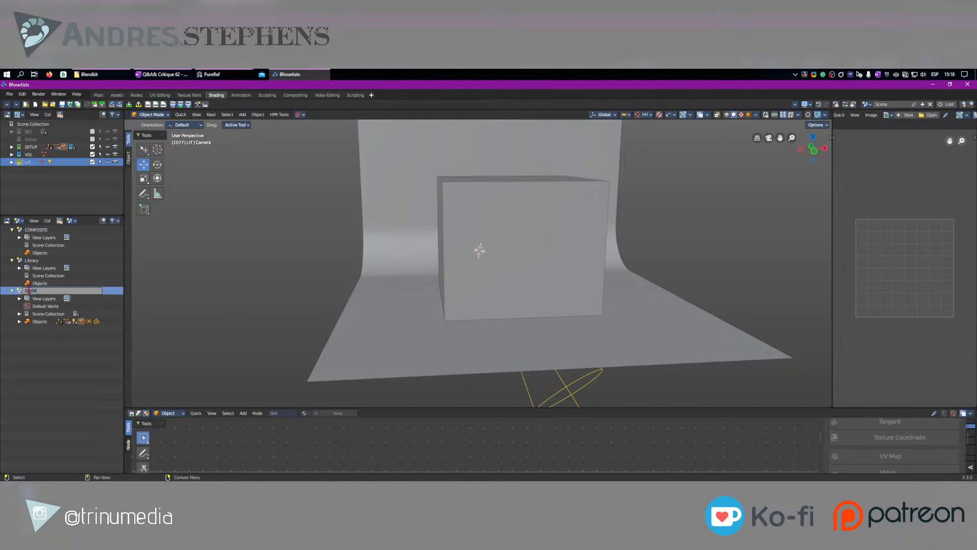
pyautogui.press('Return')
# Make a linked copy of the EEVEE scene and rename the copy CYCLES.
pyautogui.rightClick(29, 261)
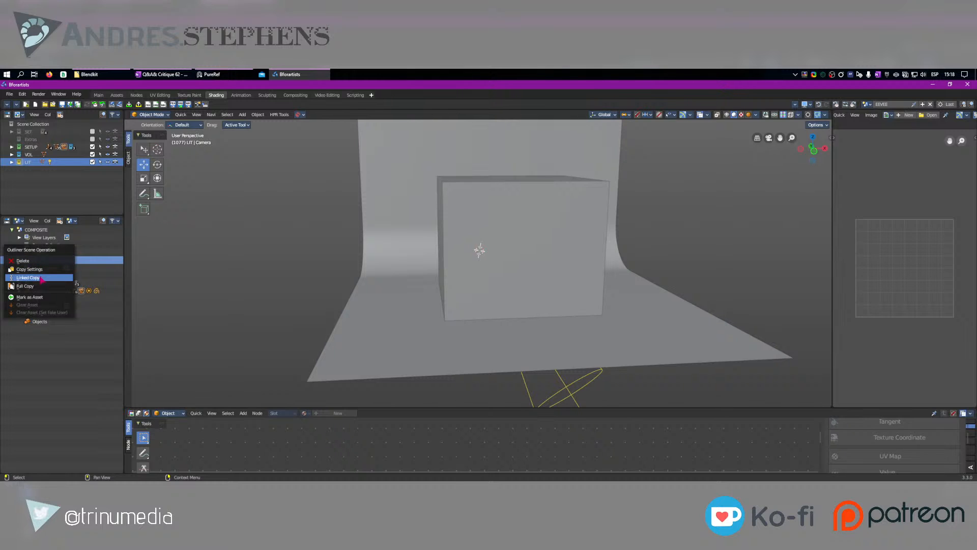
pyautogui.click(41, 278)
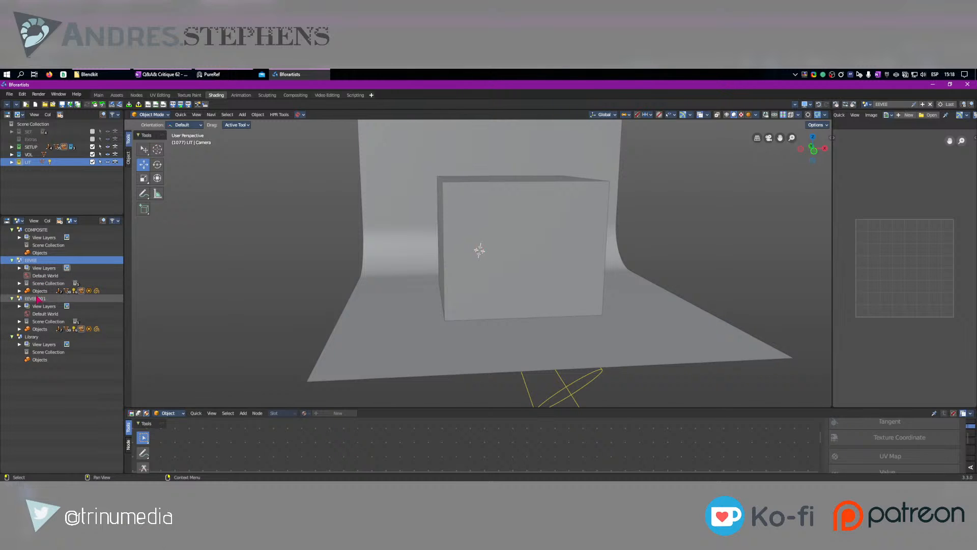
pyautogui.click(38, 300)
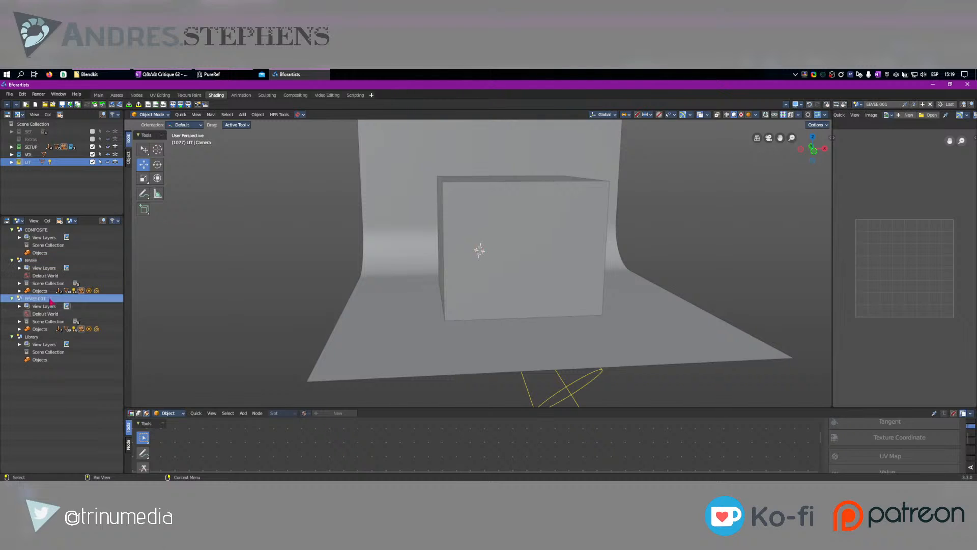
pyautogui.doubleClick(37, 299)
pyautogui.write('CYCLE')
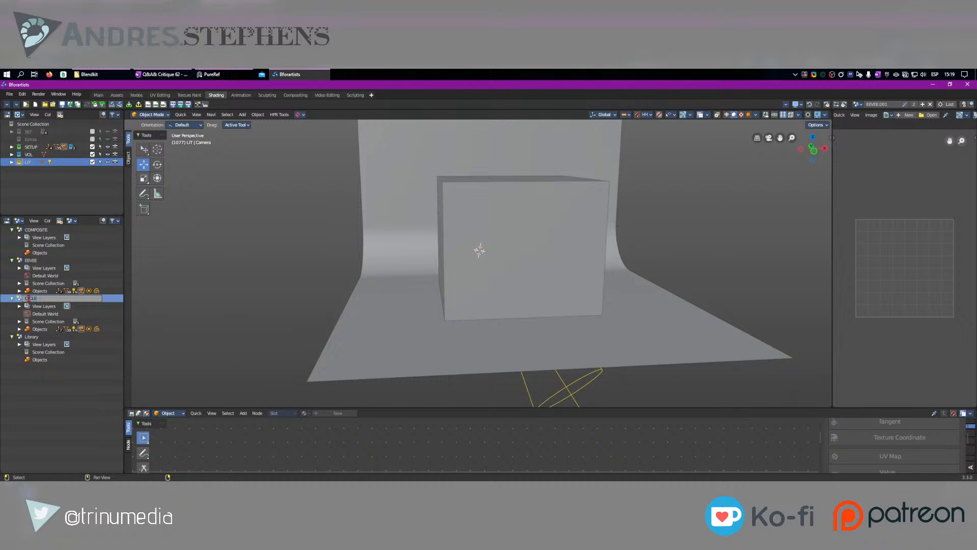
pyautogui.write('S')
pyautogui.press('Return')
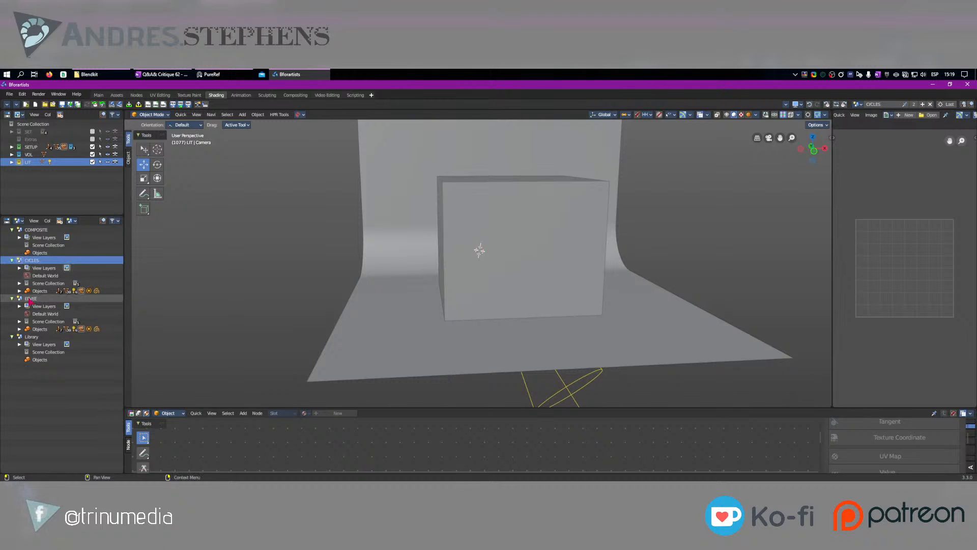
# Delete the Library scene and collapse the COMPOSITE, CYCLES and EEVEE scene entries.
pyautogui.click(11, 261)
pyautogui.click(11, 268)
pyautogui.click(28, 277)
pyautogui.rightClick(29, 278)
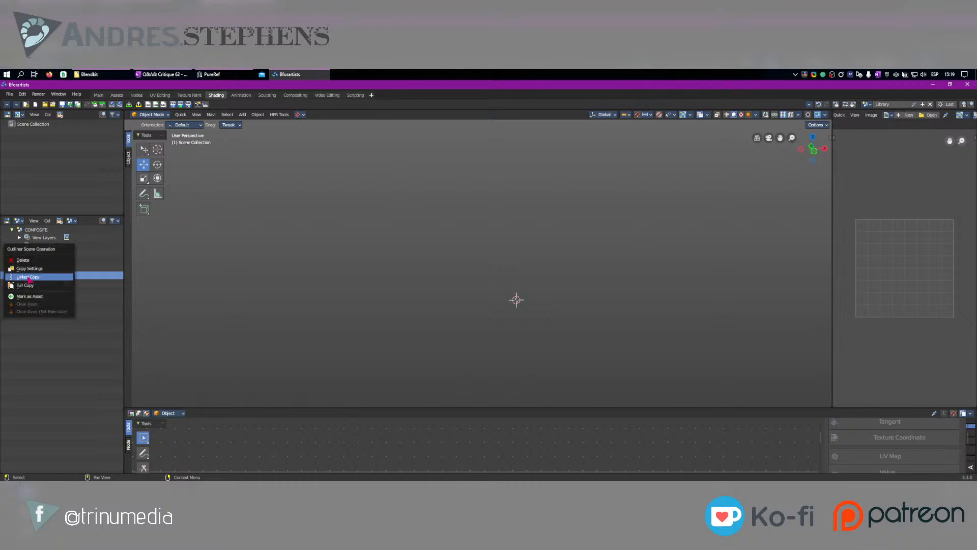
pyautogui.click(23, 260)
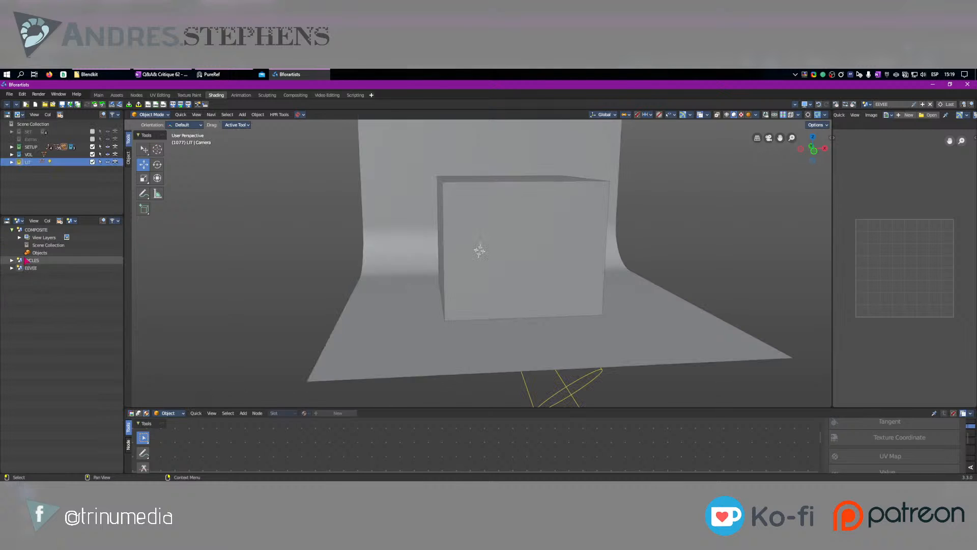
pyautogui.click(12, 230)
# Activate the CYCLES scene and exclude the VOL collection from its view layer.
pyautogui.click(31, 230)
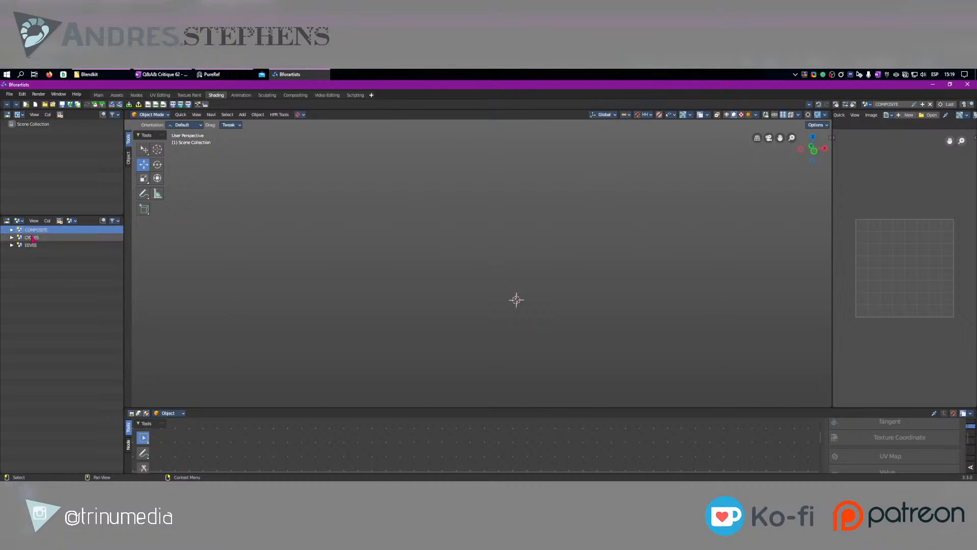
pyautogui.click(33, 238)
pyautogui.click(31, 245)
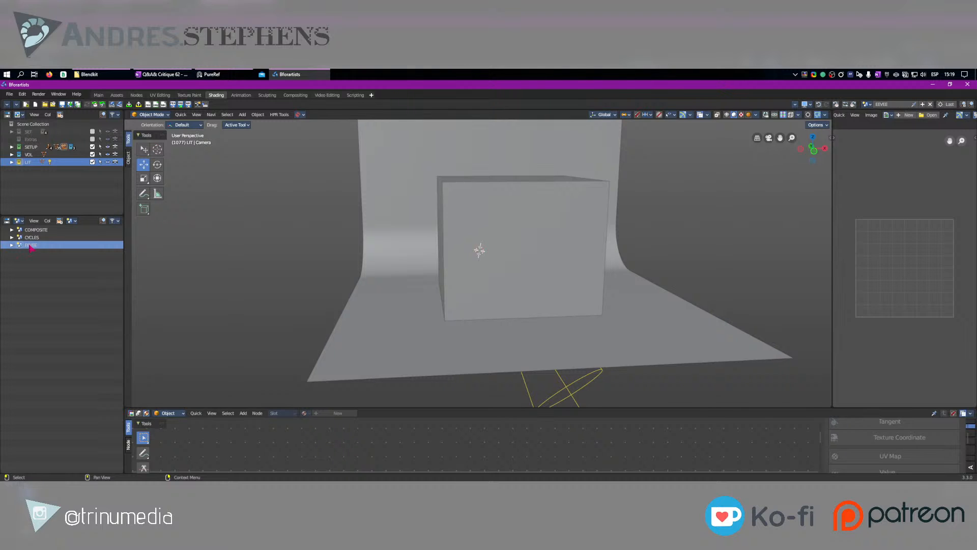
pyautogui.click(31, 242)
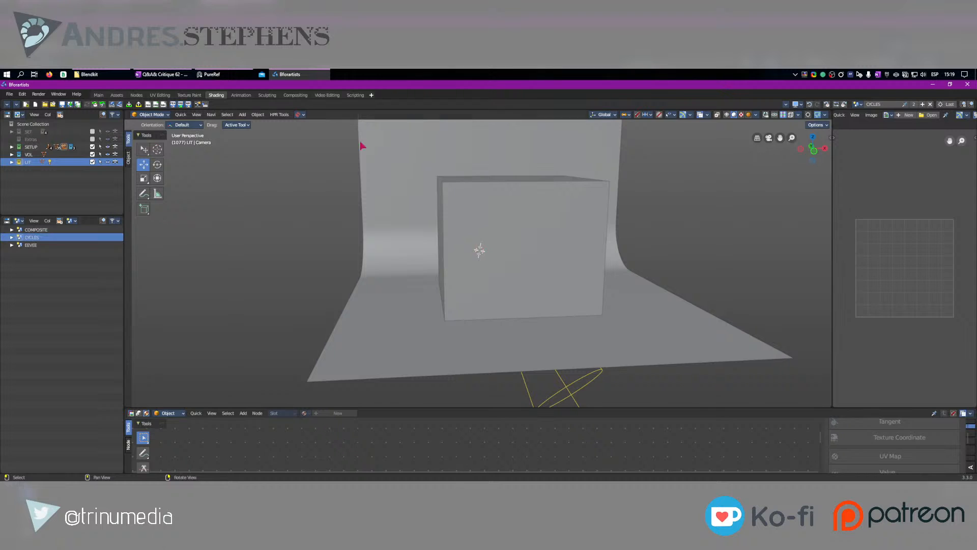
pyautogui.click(29, 156)
pyautogui.click(93, 154)
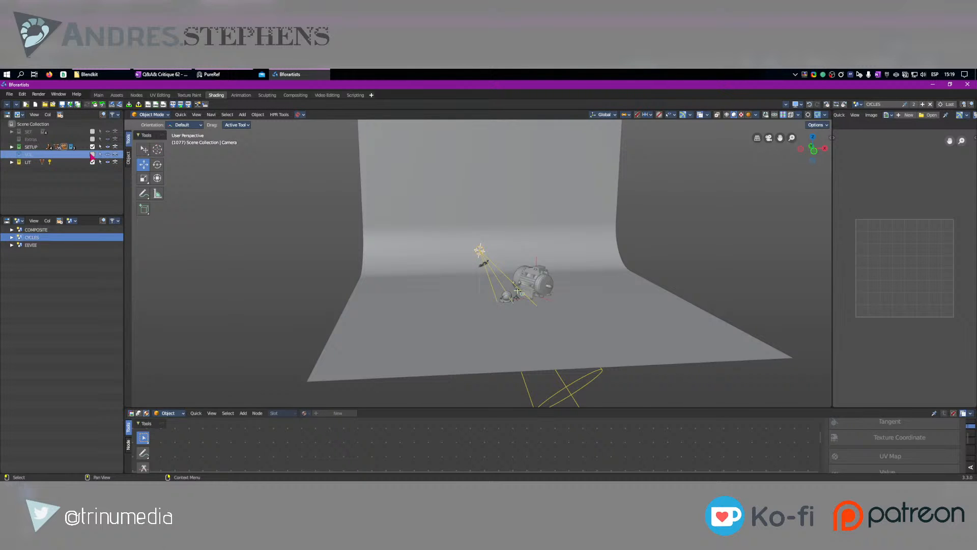
# Show all restriction toggle columns in the collection outliner, including Holdout and Indirect Only.
pyautogui.click(113, 115)
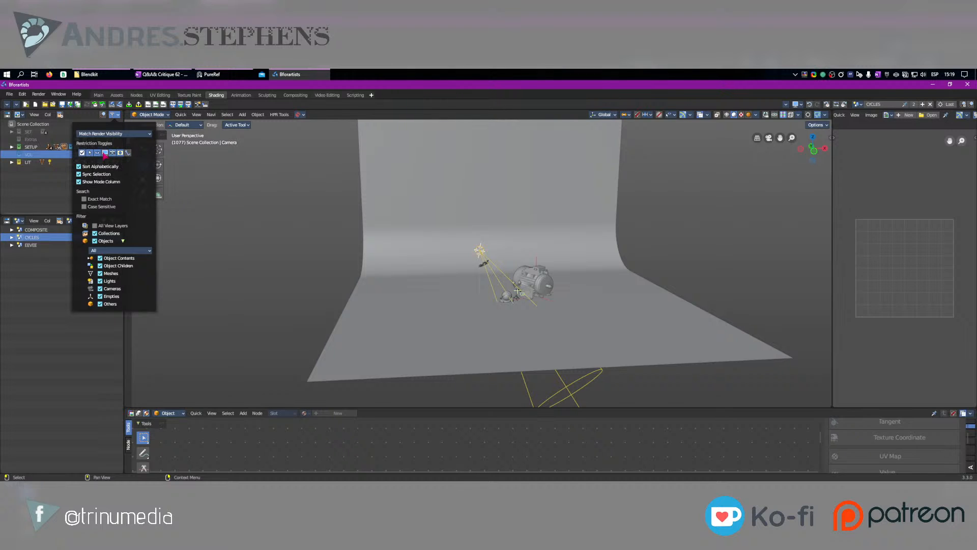
pyautogui.click(128, 153)
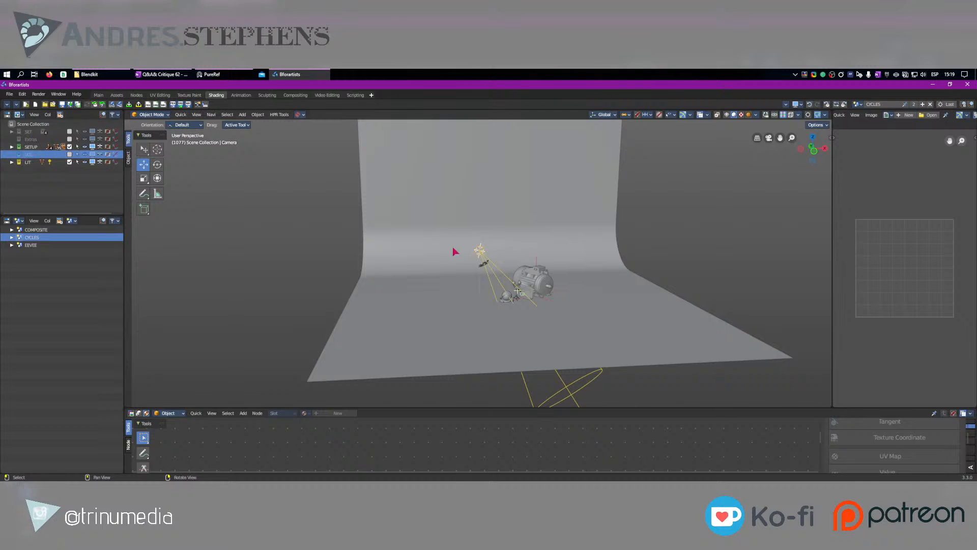
# Frame the motor and shader ball and set the solid viewport shading to random object colors.
pyautogui.scroll(8, 529, 279)
pyautogui.moveTo(576, 312); pyautogui.dragTo(469, 244, button='middle')
pyautogui.scroll(-8, 469, 244)
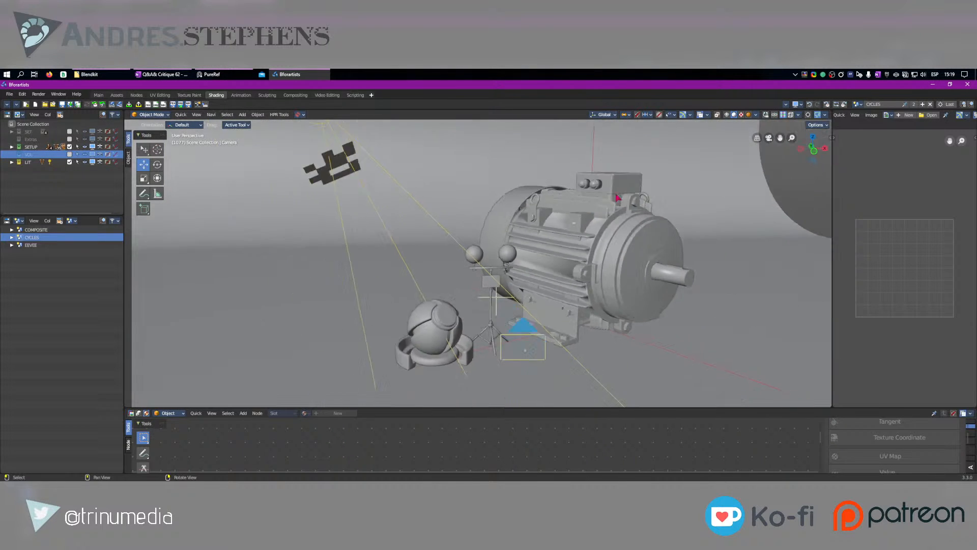
pyautogui.click(757, 114)
pyautogui.click(750, 218)
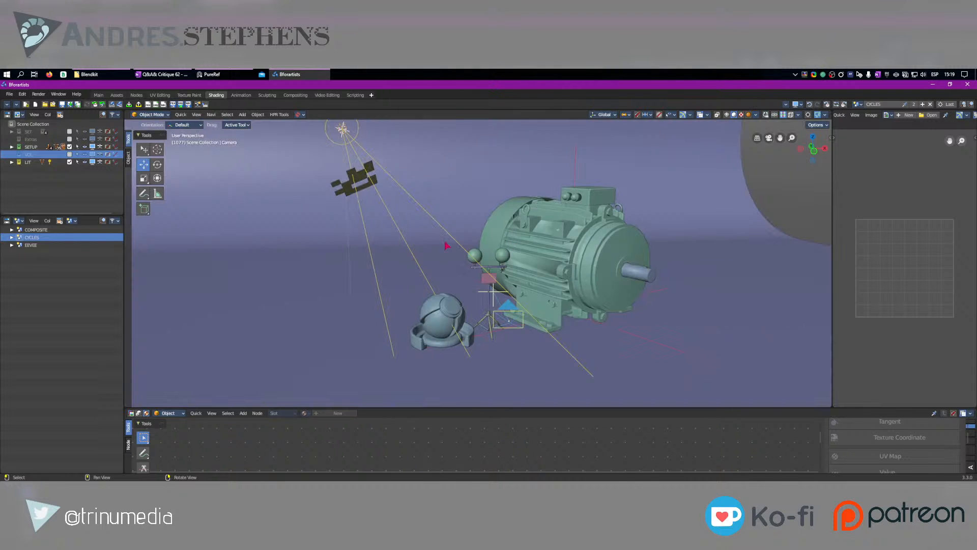
# Nudge the cutout plane below the spot light, and select the spot light, motor case and shader ball in turn.
pyautogui.click(357, 181)
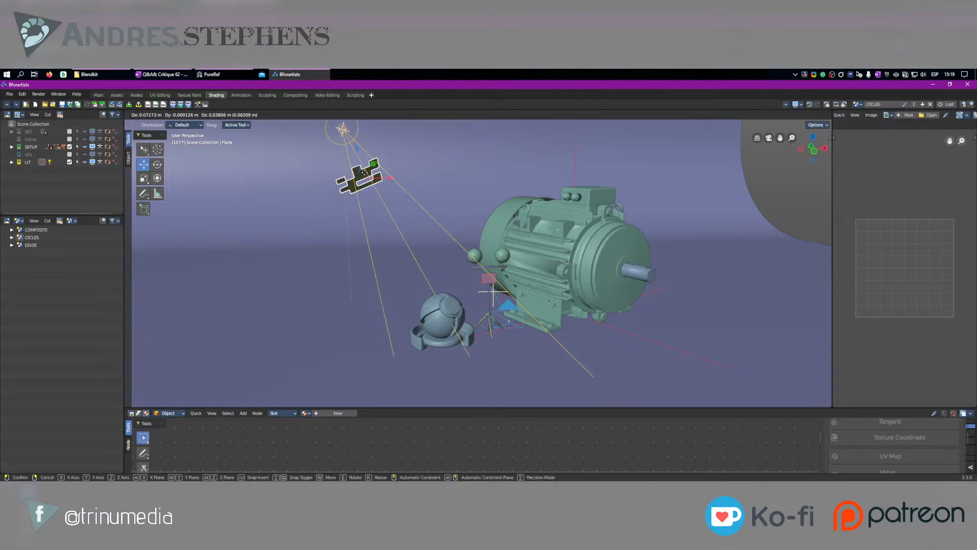
pyautogui.click(348, 139)
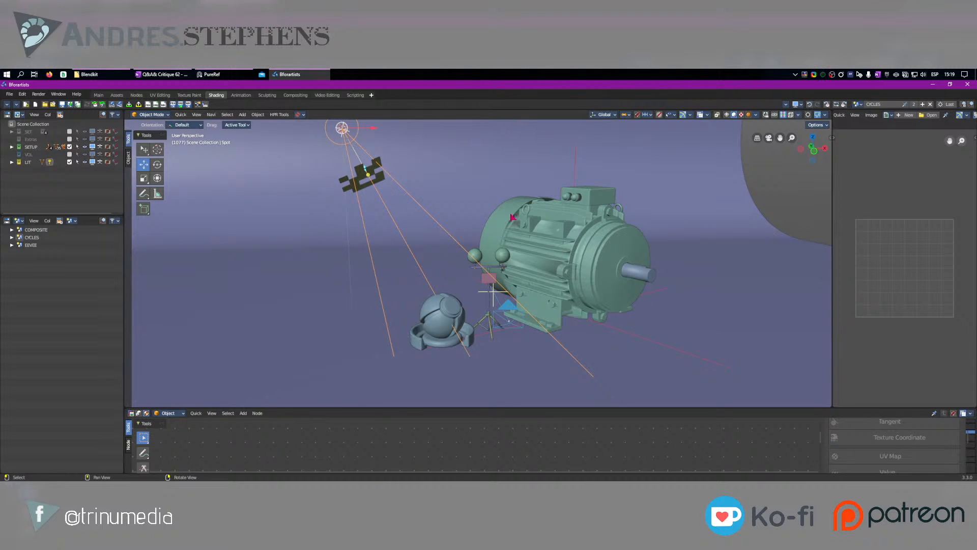
pyautogui.click(496, 232)
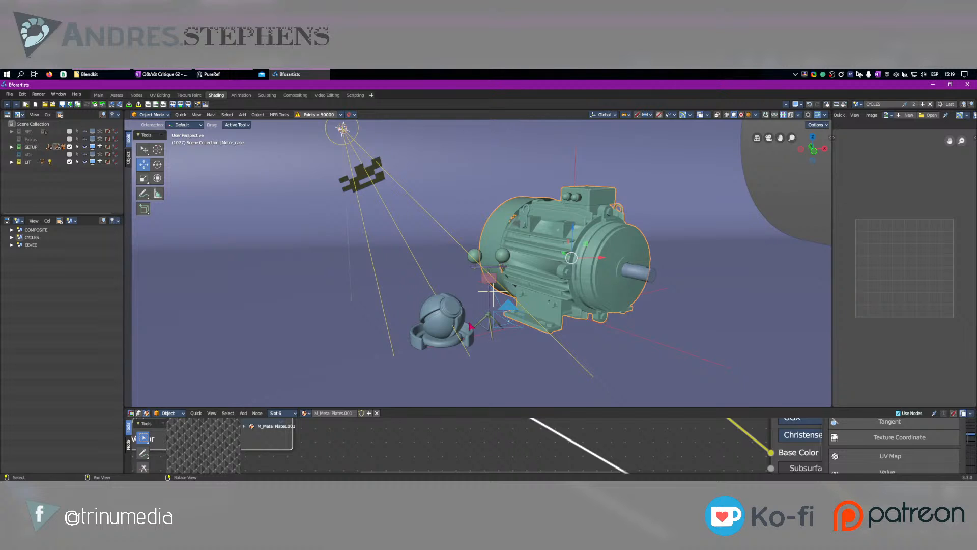
pyautogui.click(470, 327)
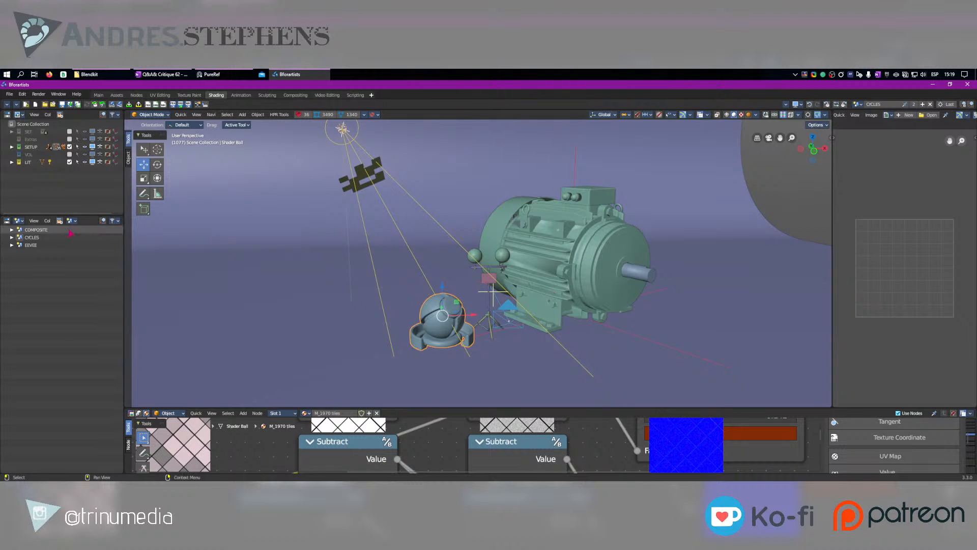
# In the EEVEE scene, set the SETUP collection as a holdout and show the rendered result through the camera.
pyautogui.click(28, 154)
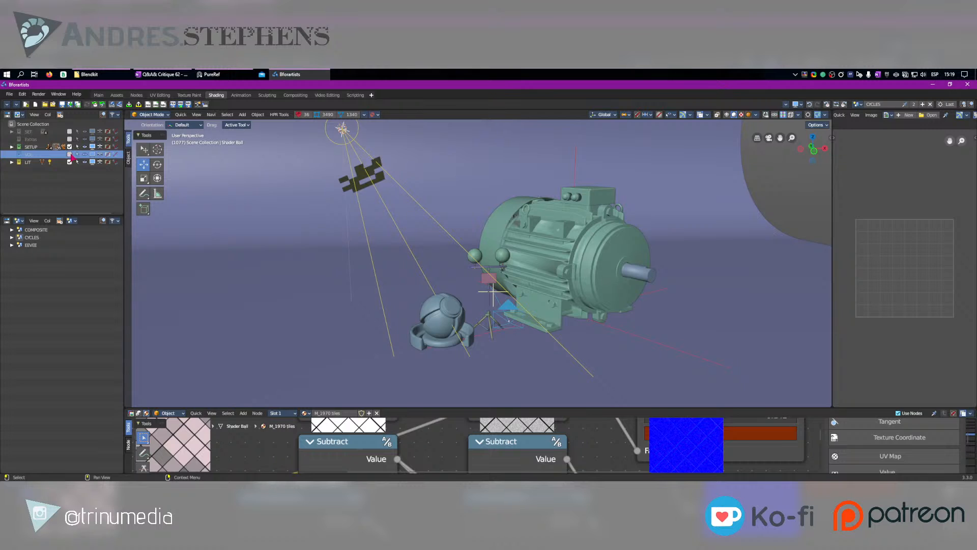
pyautogui.click(29, 245)
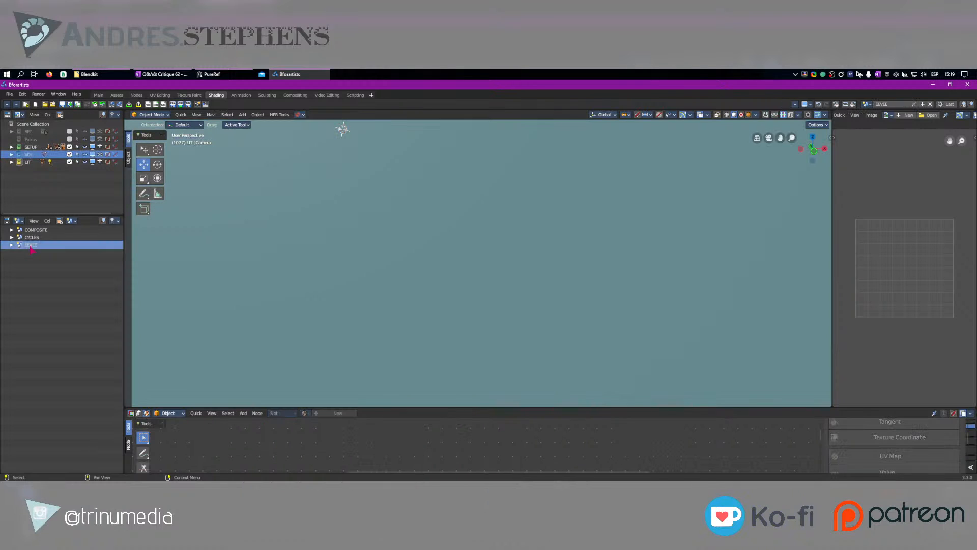
pyautogui.click(30, 148)
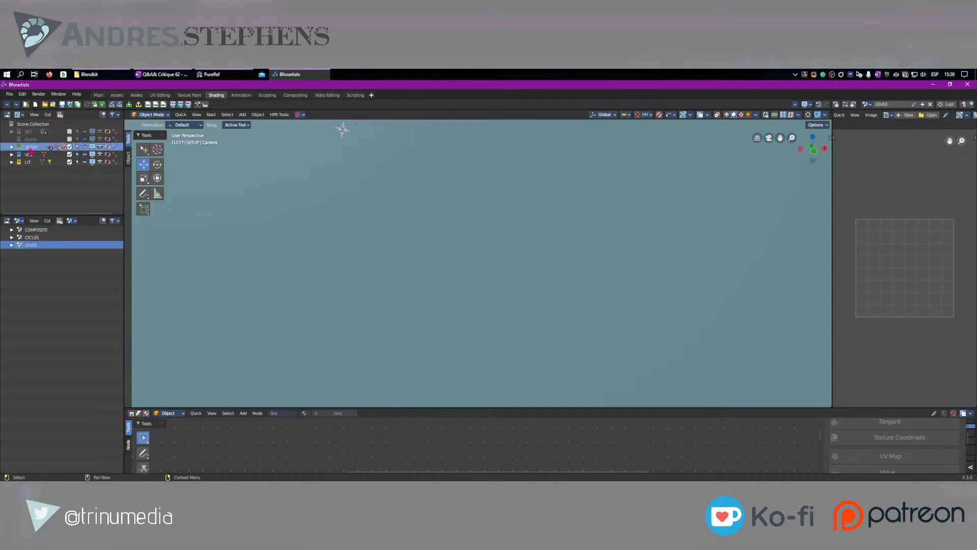
pyautogui.click(108, 147)
pyautogui.press('KP_0')
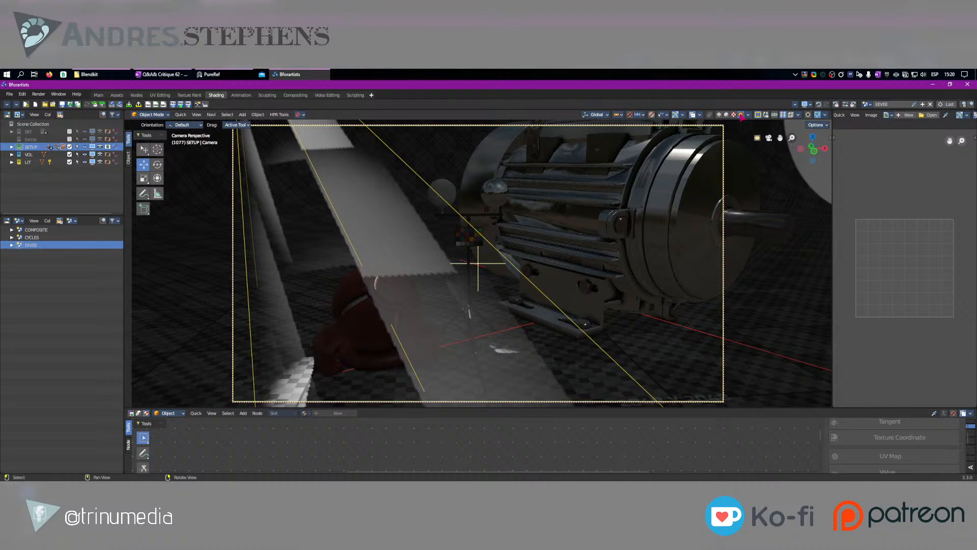
# Show the rendered camera view, expand the SETUP collection and set its child collections as holdouts.
pyautogui.click(740, 114)
pyautogui.click(108, 147)
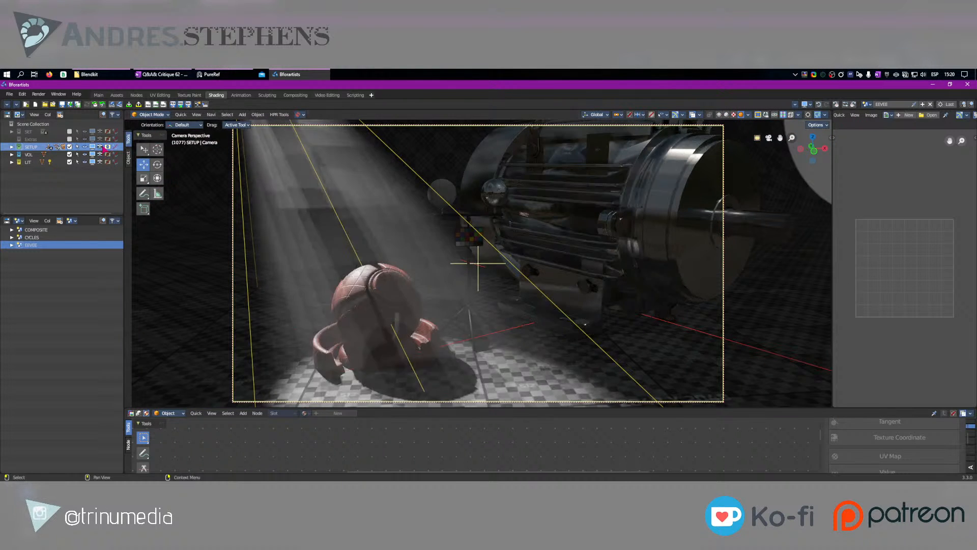
pyautogui.click(11, 147)
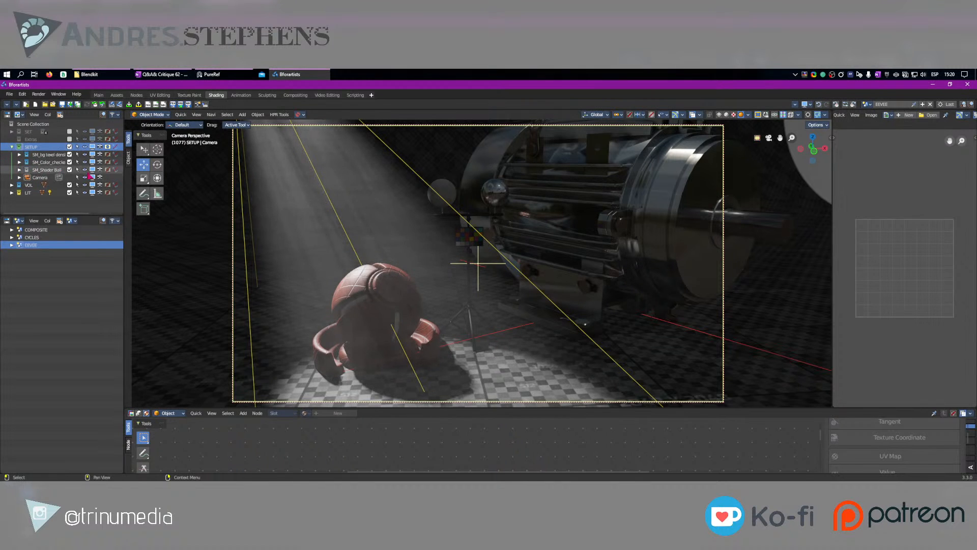
pyautogui.click(107, 154)
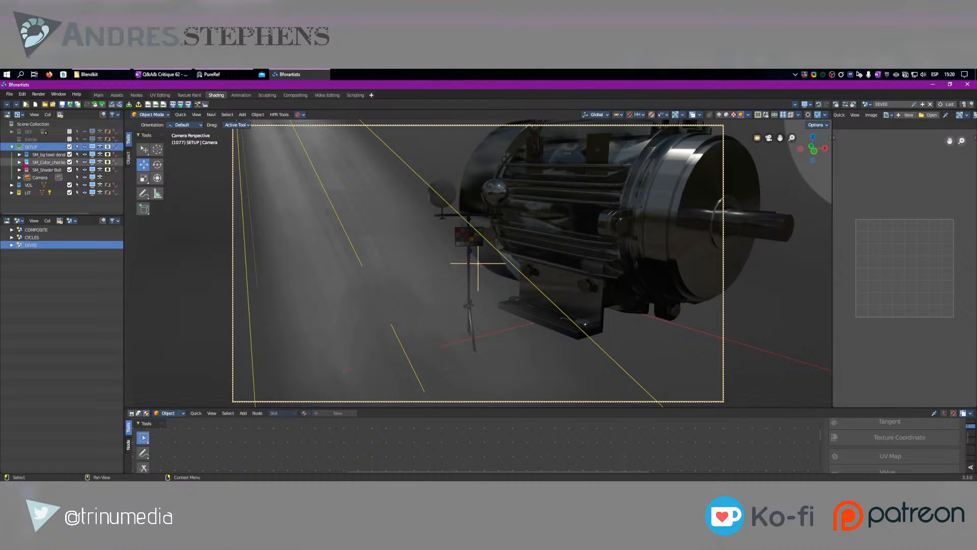
# Expand SETUP's child collections and set the color checker's nested collections and the electric motor collection as holdouts.
pyautogui.moveTo(20, 170); pyautogui.dragTo(20, 155)
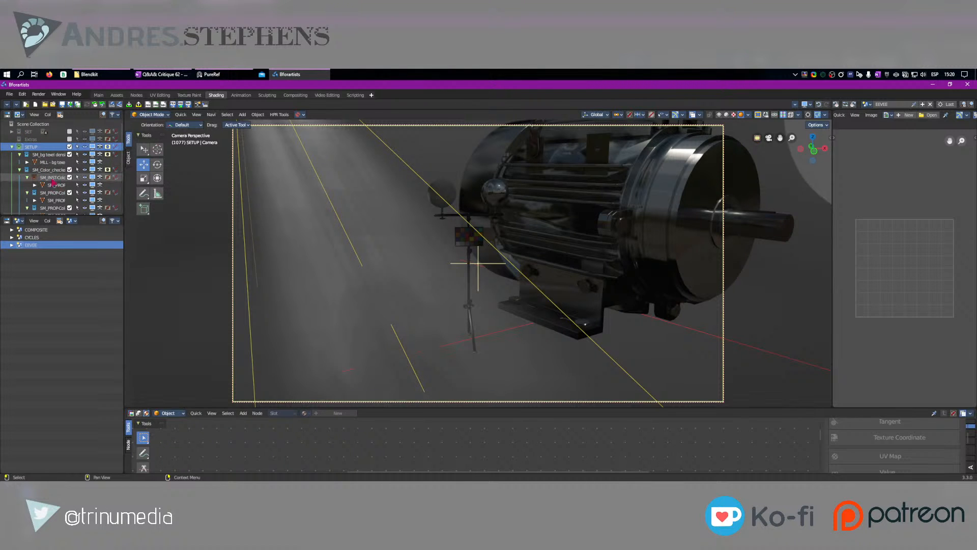
pyautogui.moveTo(108, 179); pyautogui.dragTo(109, 202)
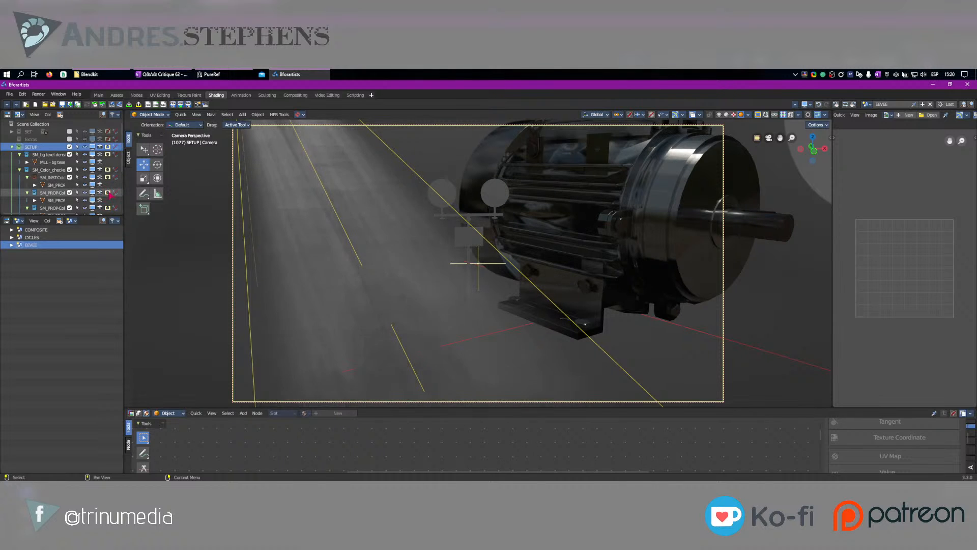
pyautogui.scroll(-3, 108, 186)
pyautogui.click(108, 179)
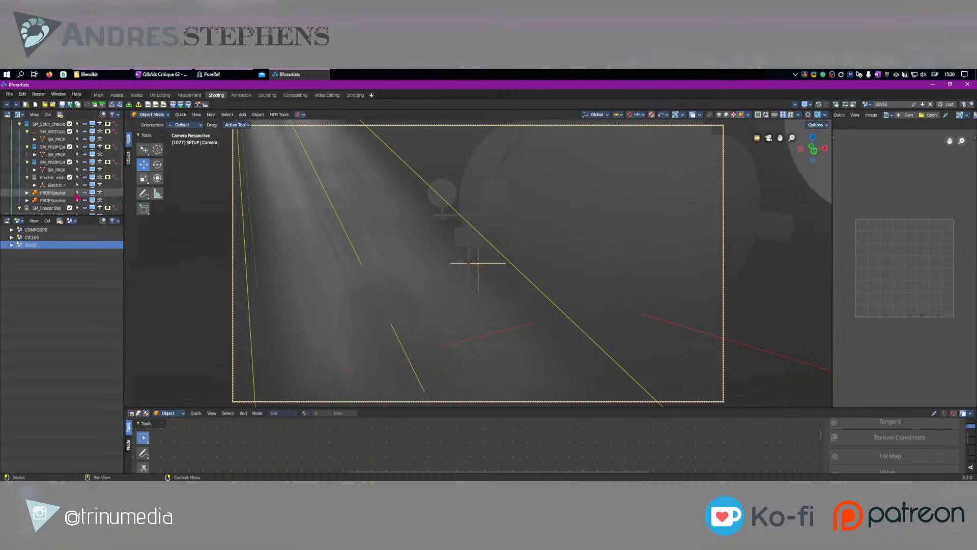
pyautogui.scroll(-2, 97, 202)
pyautogui.scroll(4, 98, 201)
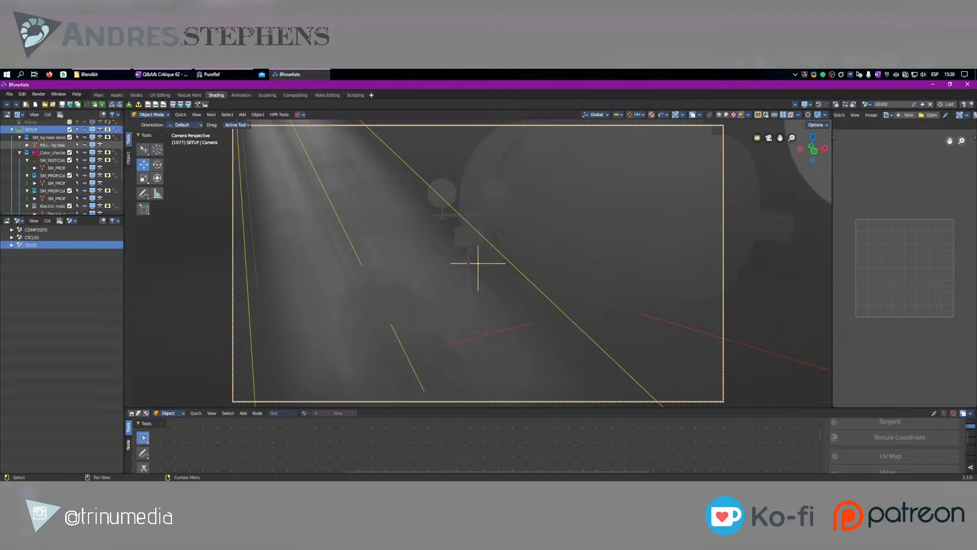
pyautogui.scroll(2, 37, 153)
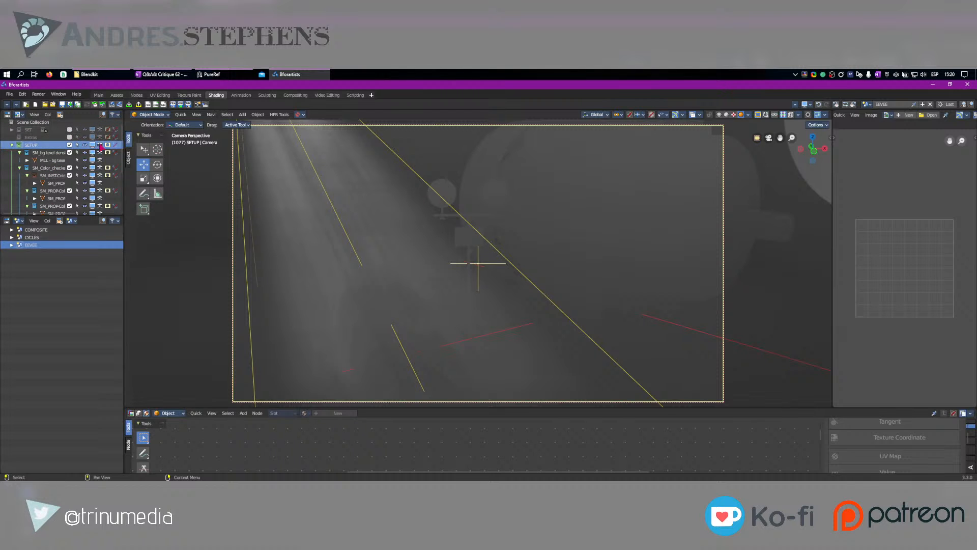
pyautogui.scroll(-5, 61, 182)
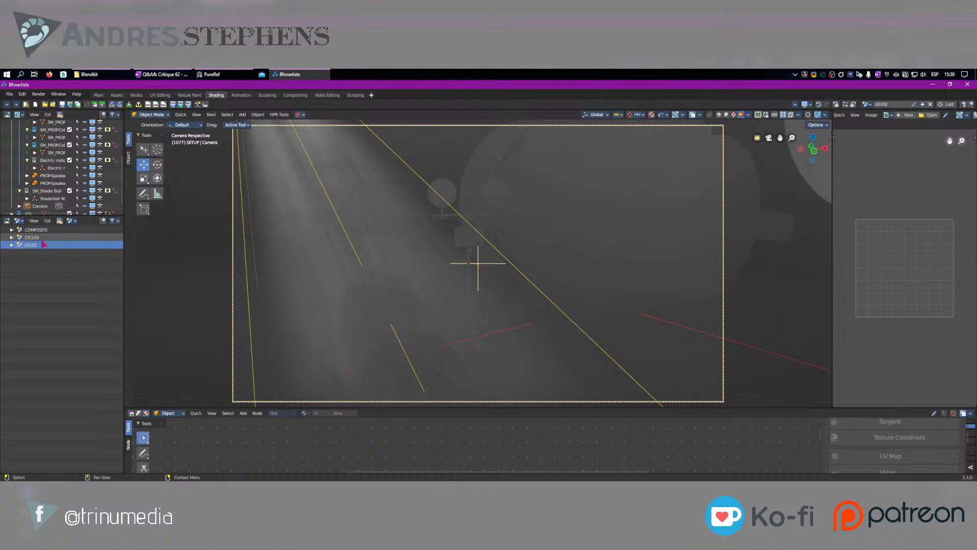
# Disable Screen Space Reflections, Ambient Occlusion and Motion Blur in the EEVEE scene's render properties, and collapse the Volumetrics settings.
pyautogui.click(7, 221)
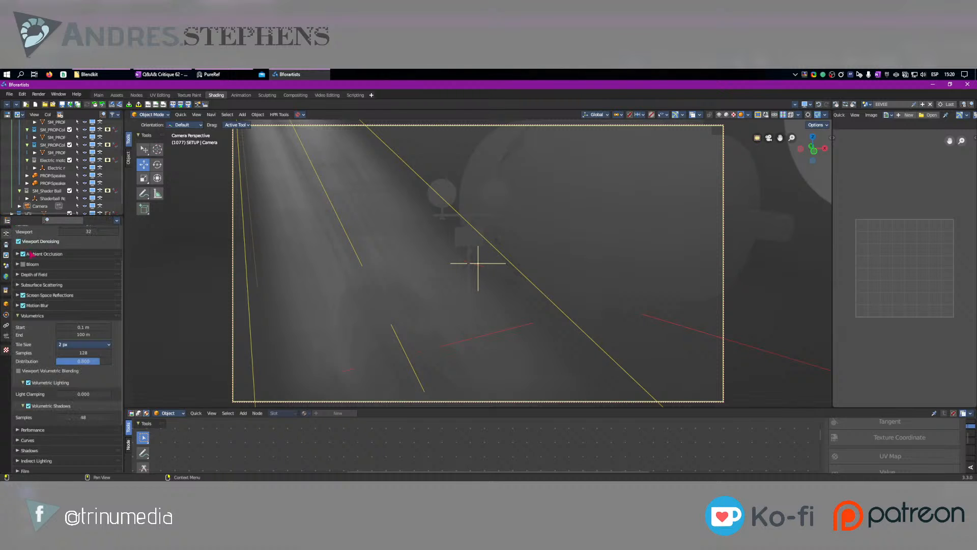
pyautogui.scroll(1, 30, 309)
pyautogui.click(23, 311)
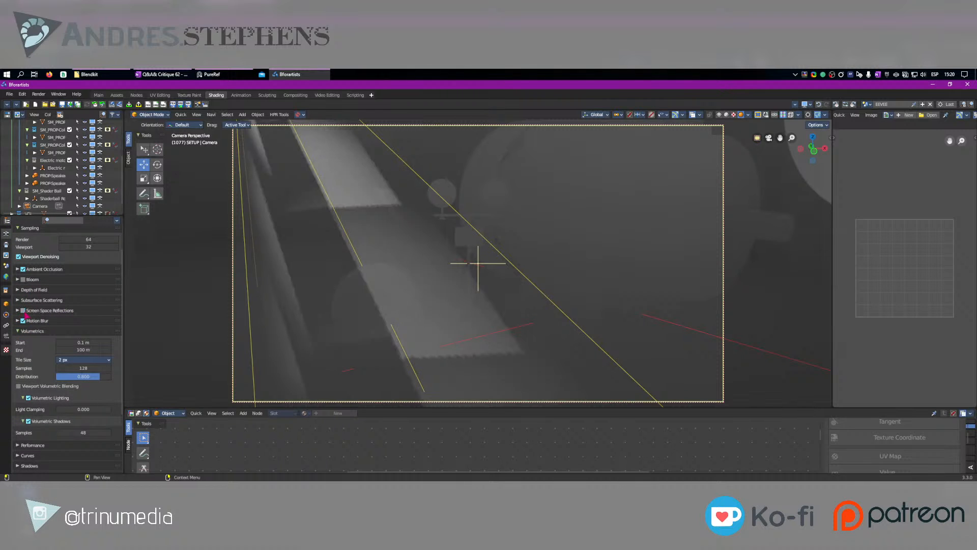
pyautogui.click(23, 269)
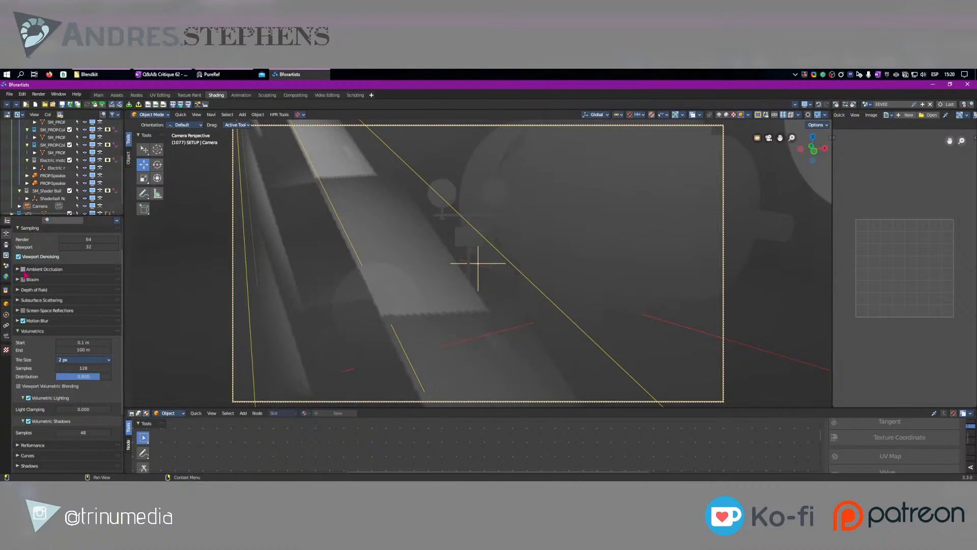
pyautogui.click(23, 321)
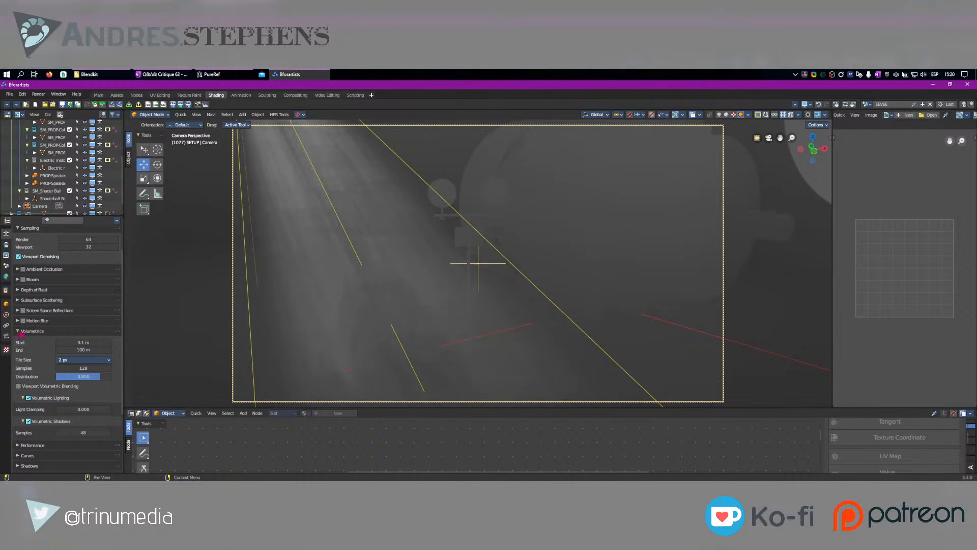
pyautogui.click(23, 330)
pyautogui.click(31, 351)
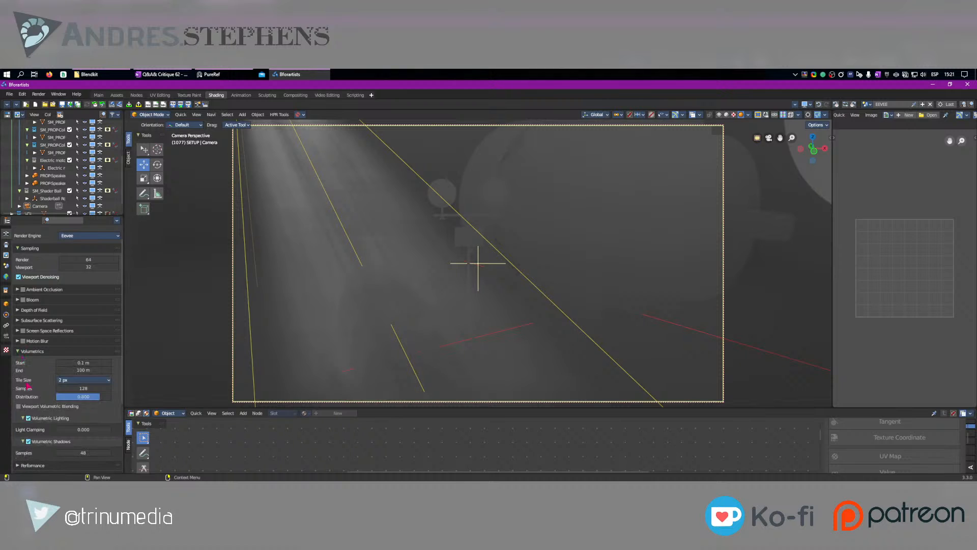
pyautogui.click(24, 352)
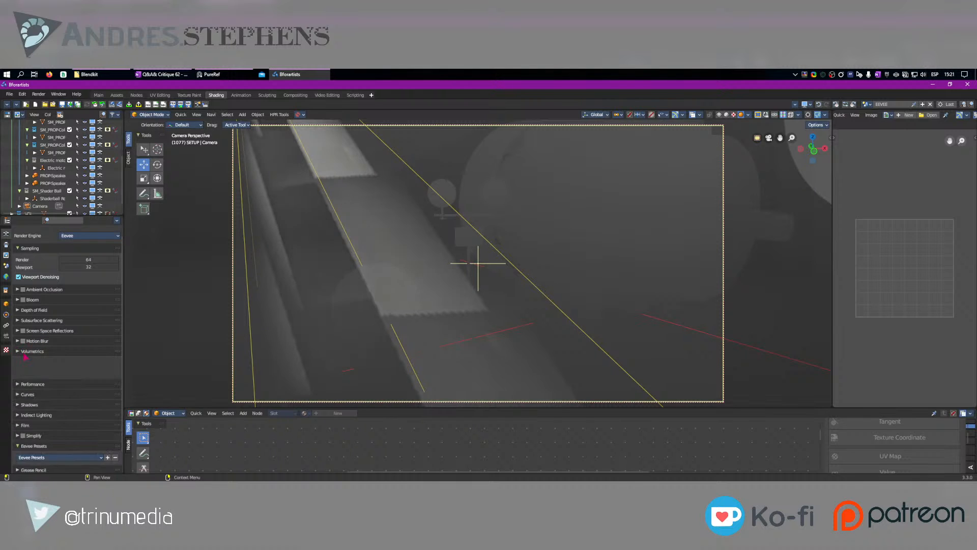
# Expand the EEVEE scene's Color Management and Film settings, and enable Transparent for its output.
pyautogui.click(32, 423)
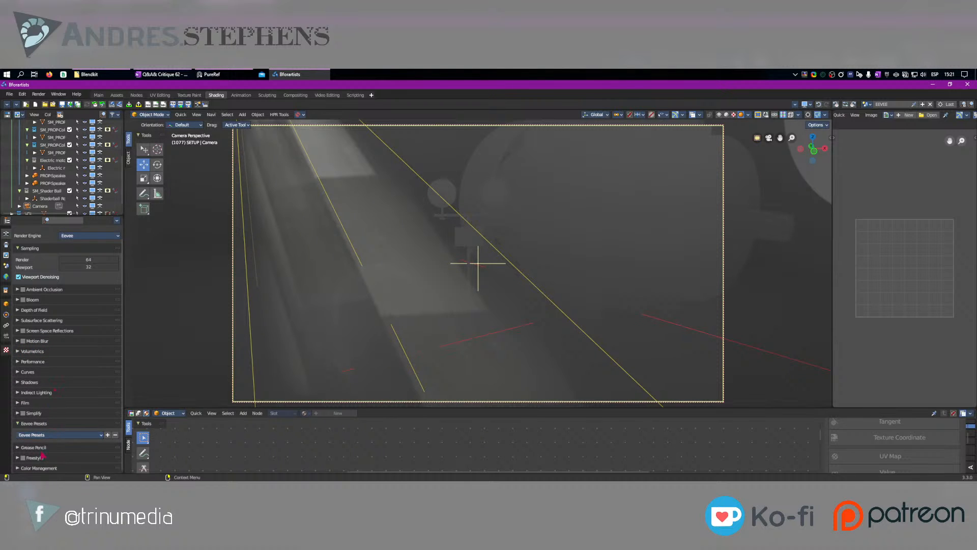
pyautogui.click(37, 470)
pyautogui.scroll(-5, 58, 408)
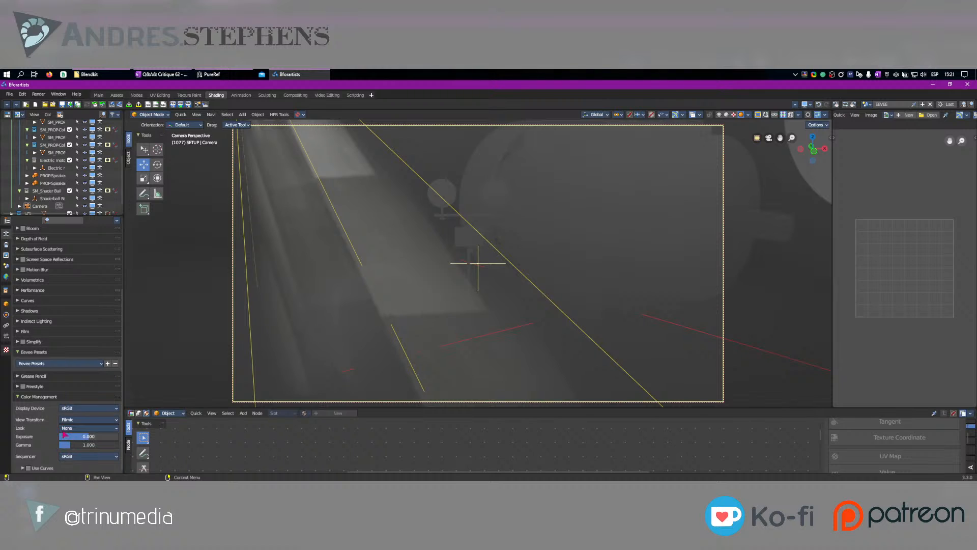
pyautogui.scroll(6, 41, 372)
pyautogui.click(6, 254)
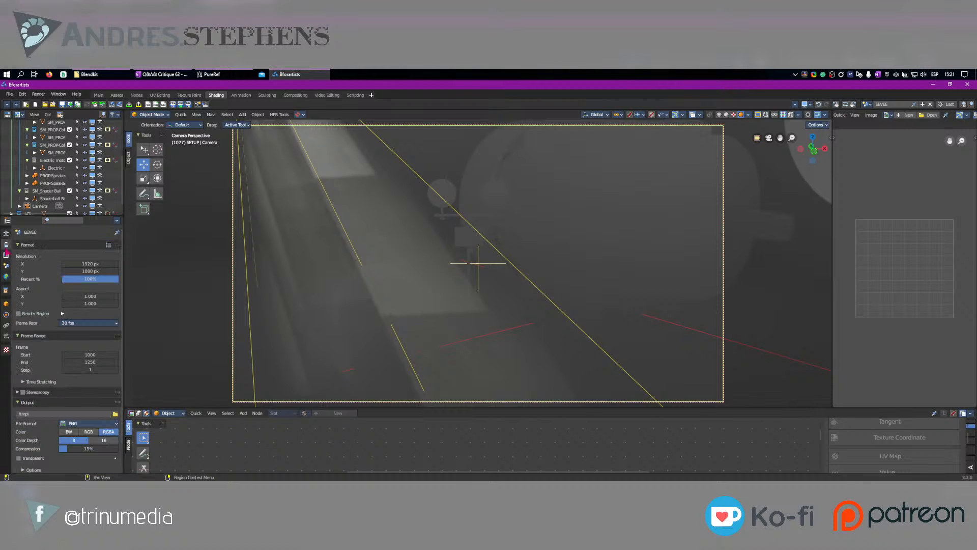
pyautogui.scroll(-2, 47, 363)
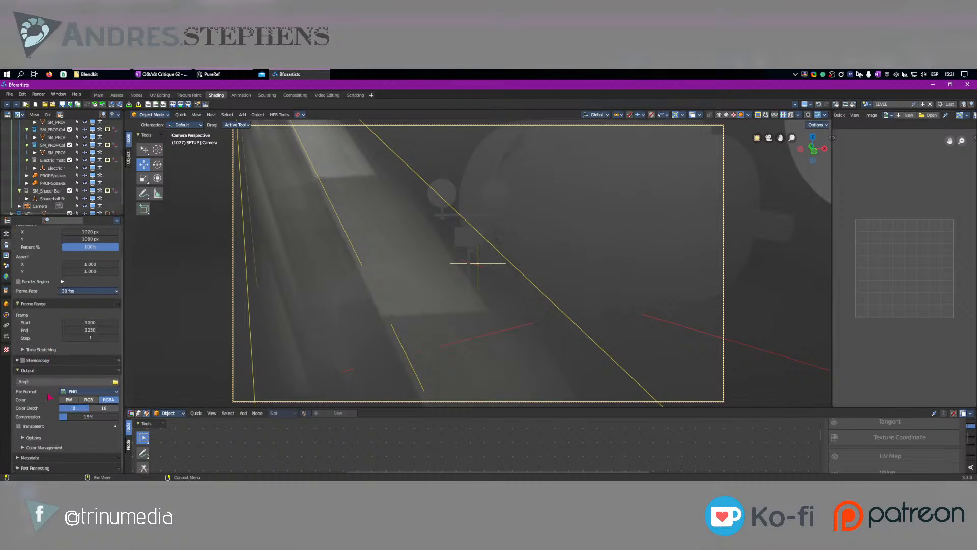
pyautogui.click(19, 426)
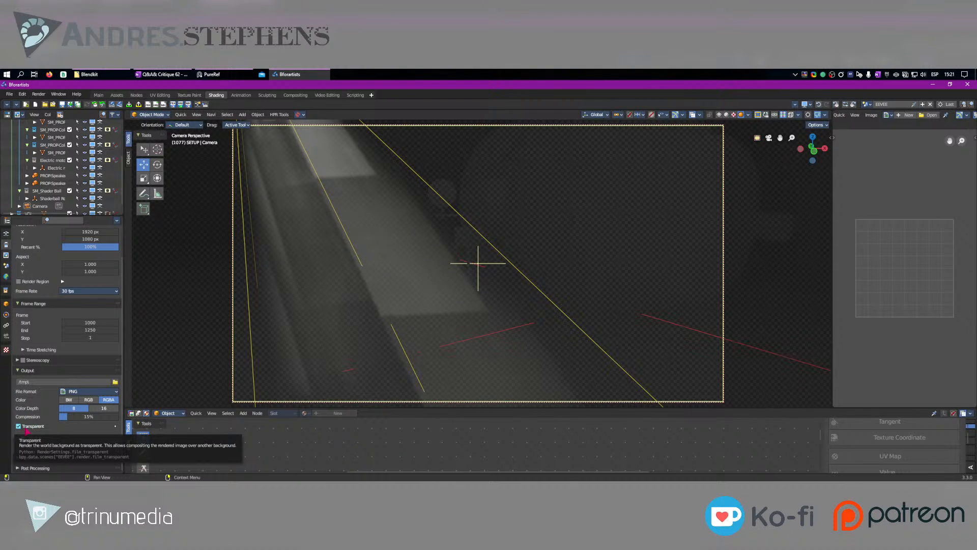
pyautogui.click(6, 244)
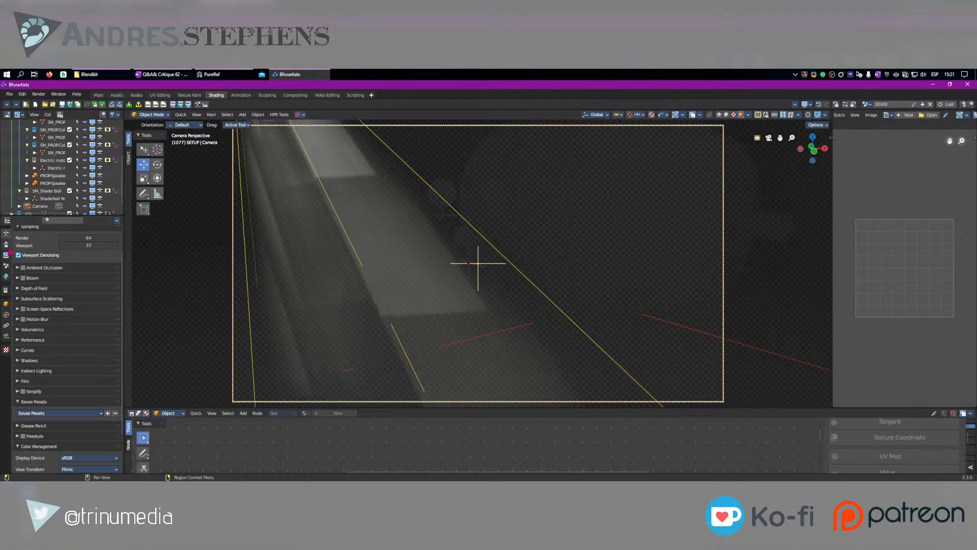
pyautogui.click(71, 381)
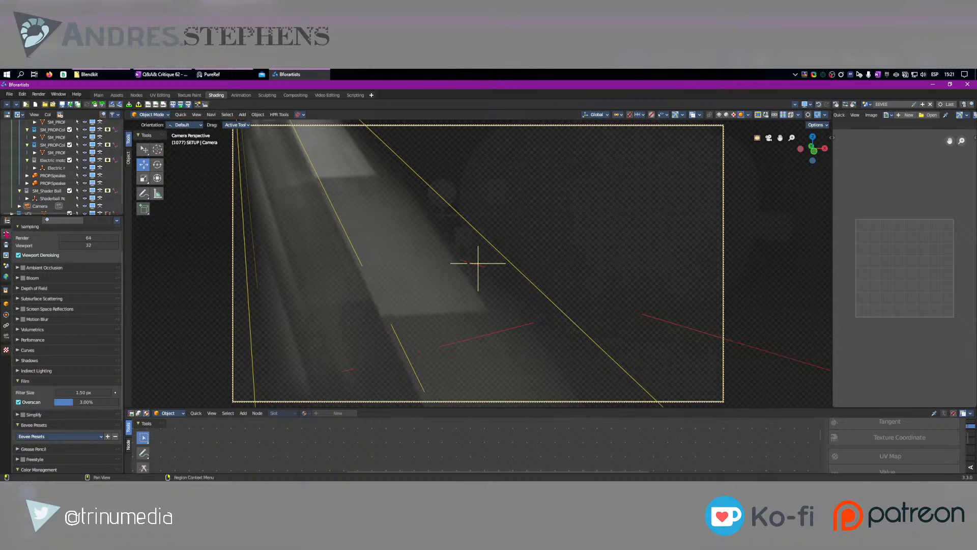
pyautogui.click(6, 244)
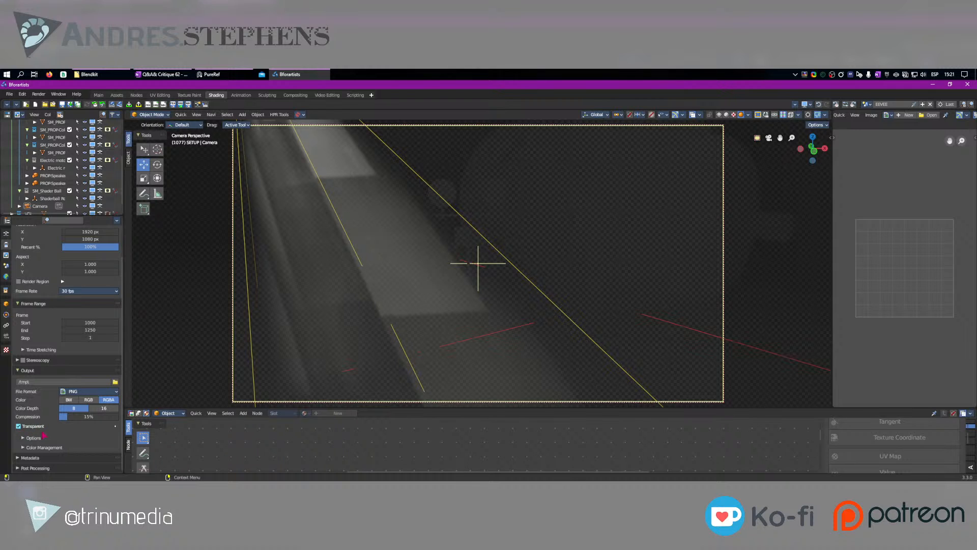
# Switch to the CYCLES scene and set its render engine to Cycles with GPU Compute as the device.
pyautogui.click(867, 104)
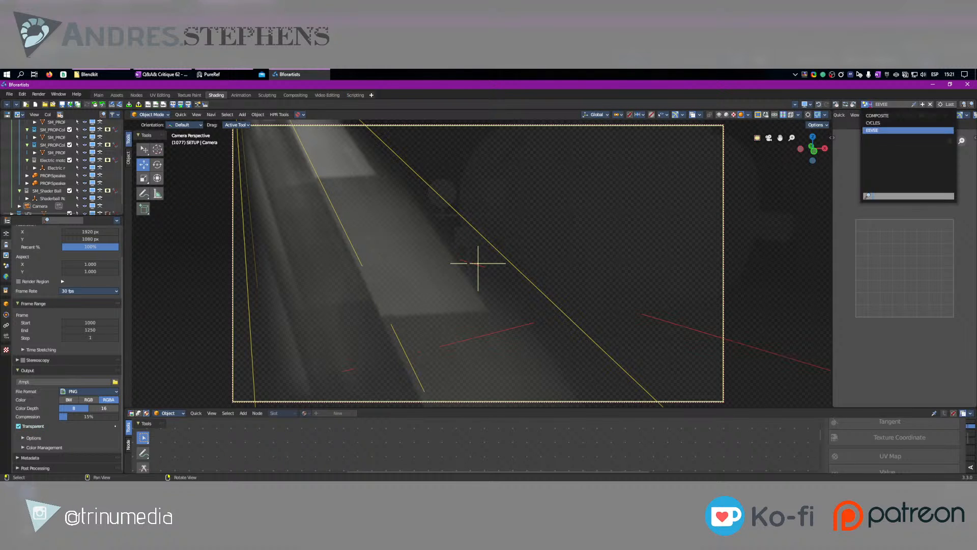
pyautogui.click(881, 124)
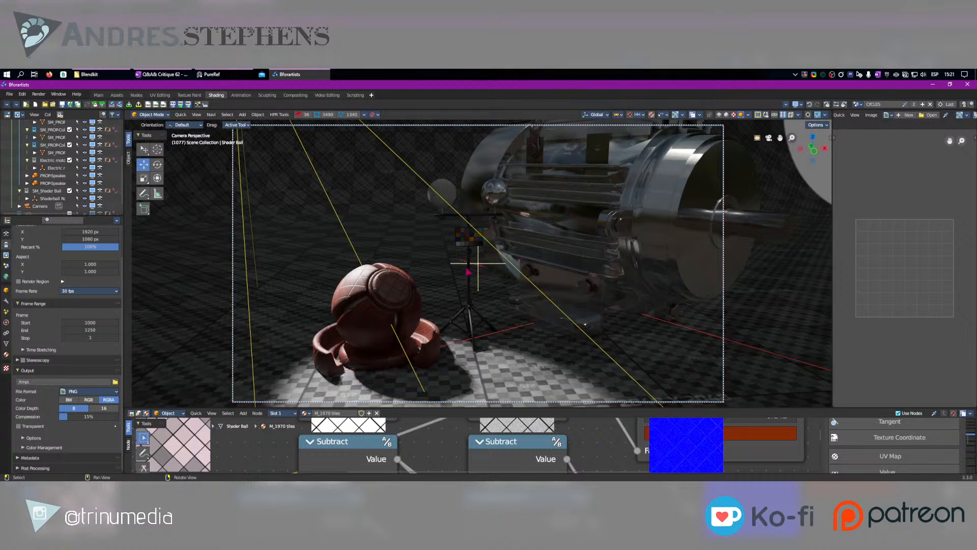
pyautogui.click(6, 234)
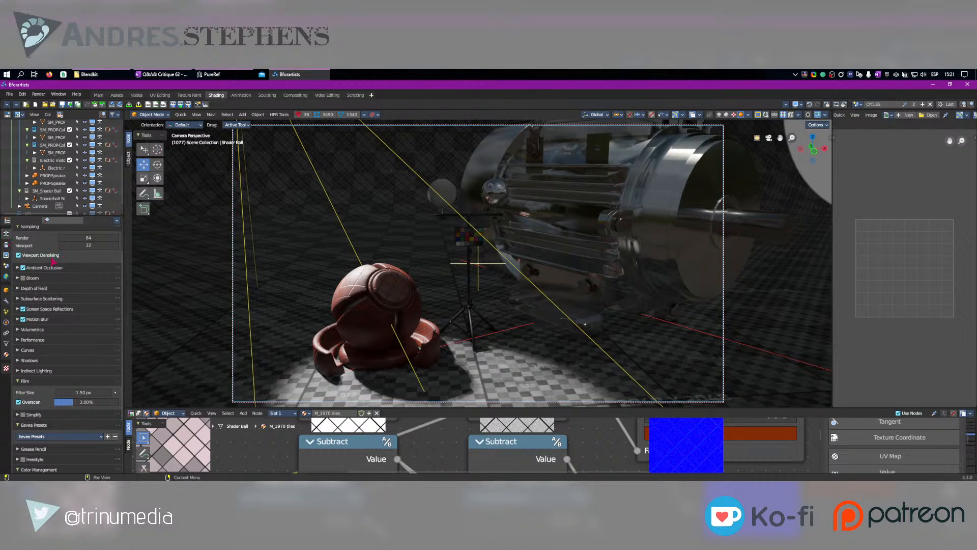
pyautogui.scroll(3, 53, 260)
pyautogui.click(89, 246)
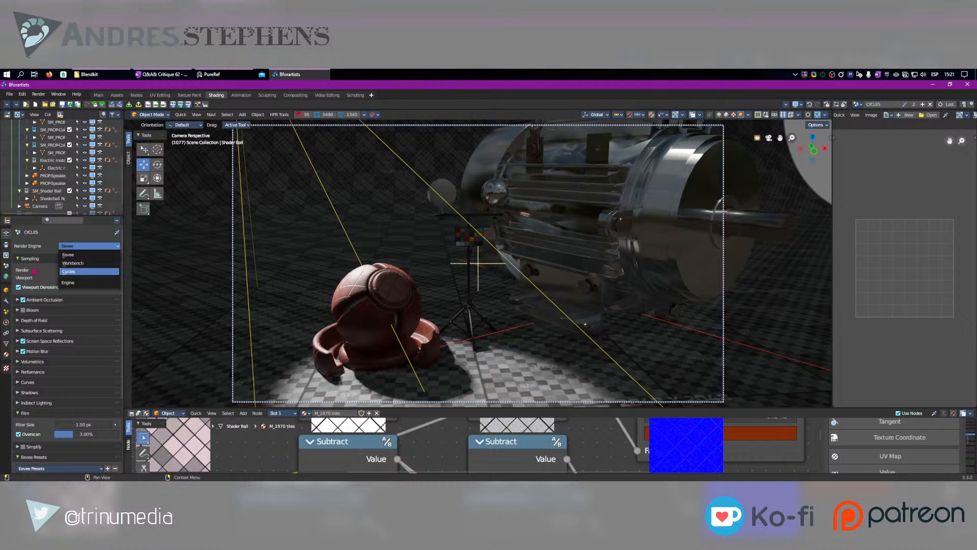
pyautogui.click(89, 271)
pyautogui.click(89, 265)
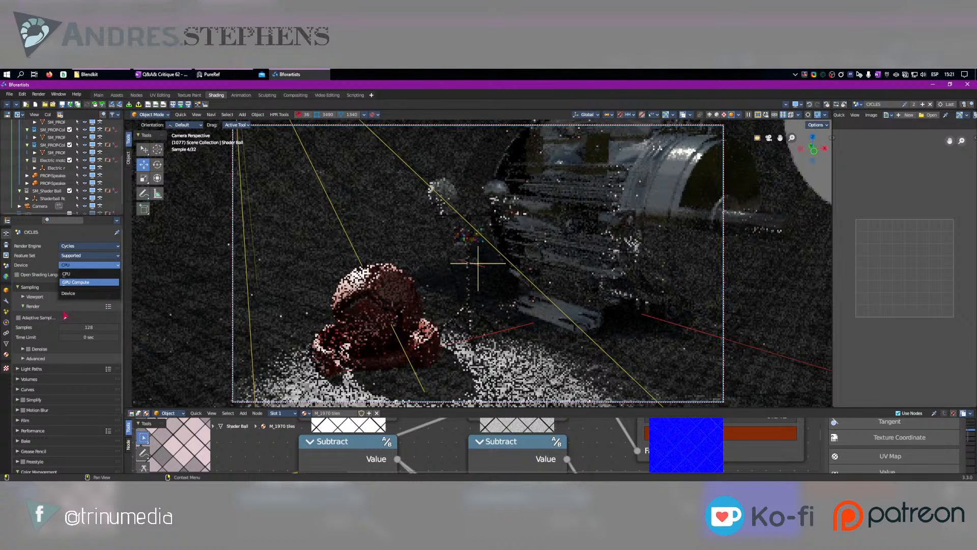
pyautogui.click(89, 282)
# Enable denoising for both the viewport and the final render in the CYCLES scene's sampling settings.
pyautogui.click(31, 287)
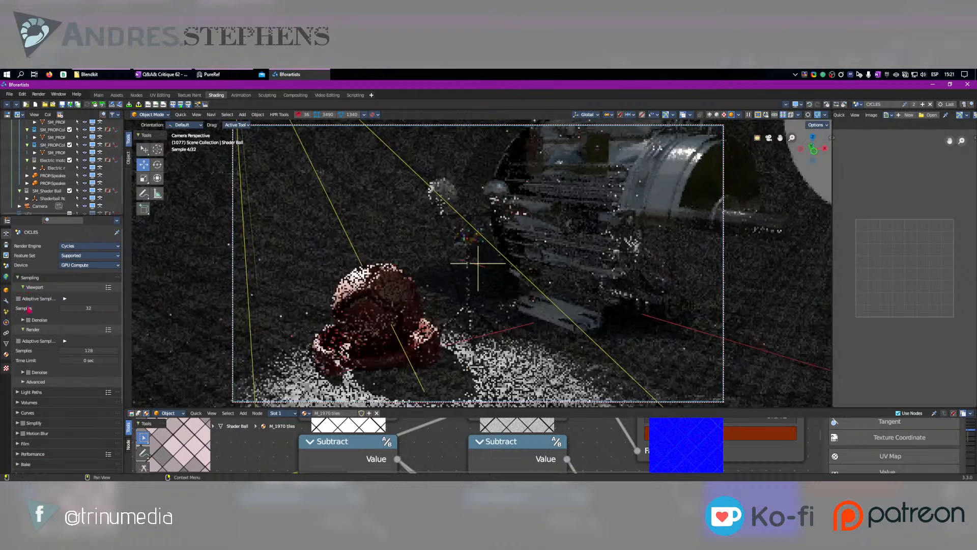
pyautogui.click(28, 319)
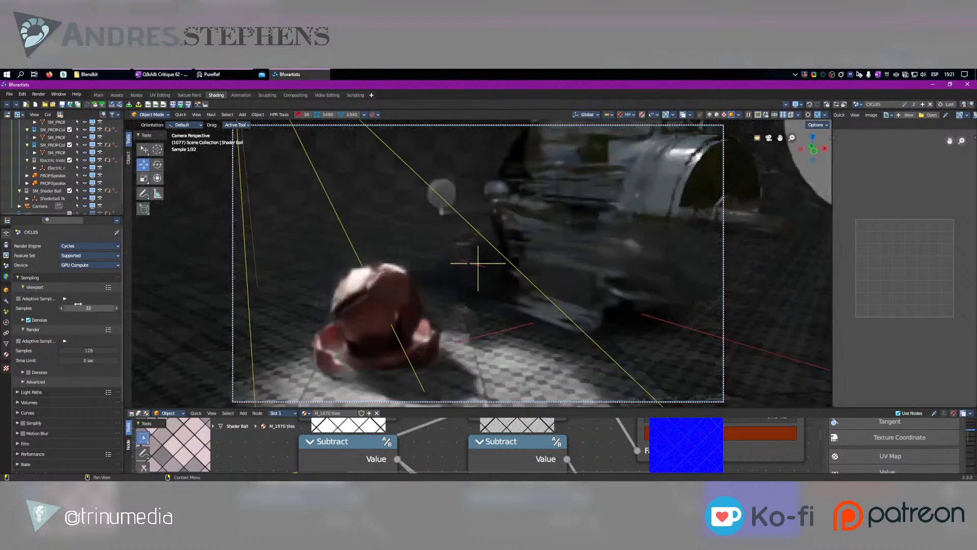
pyautogui.click(25, 372)
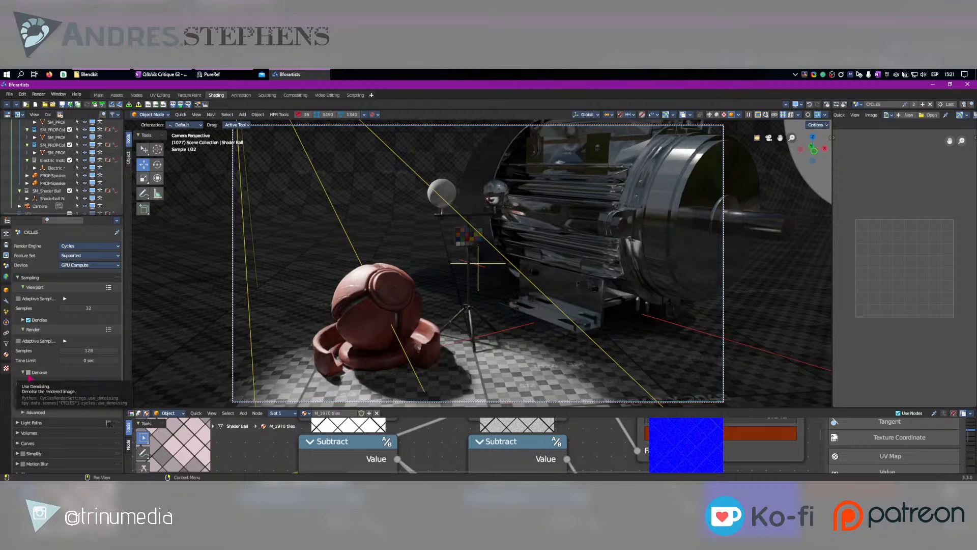
pyautogui.click(28, 372)
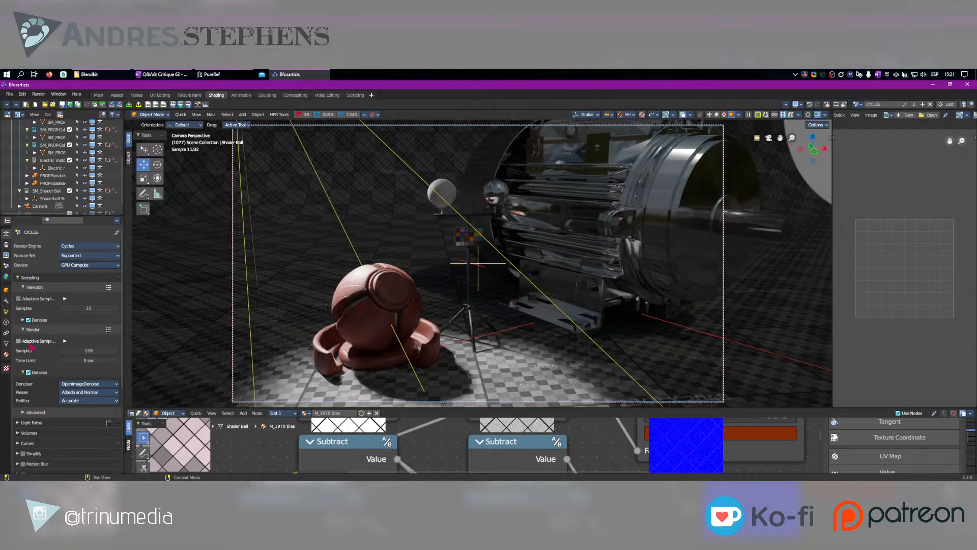
# Enable adaptive sampling for the final render and set its time limit to 30 sec.
pyautogui.click(28, 342)
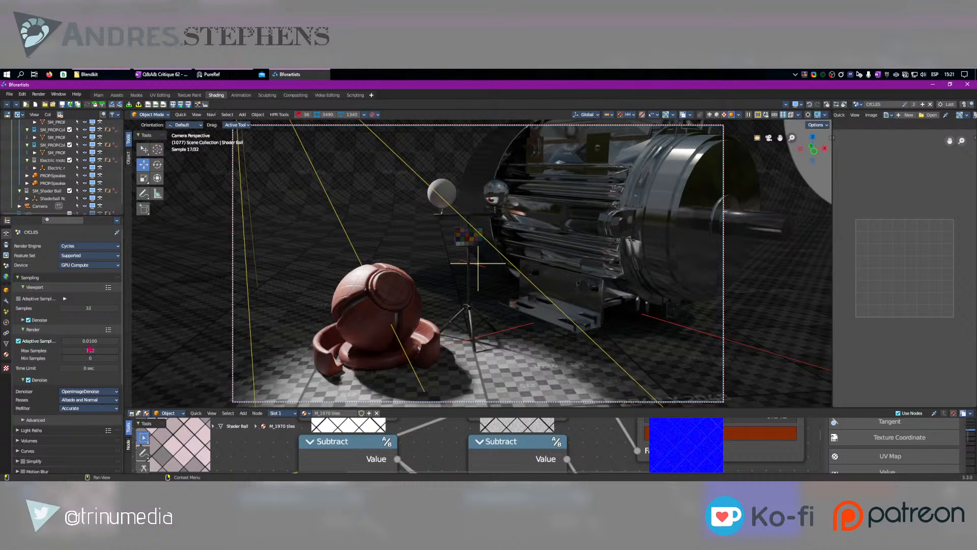
pyautogui.click(103, 367)
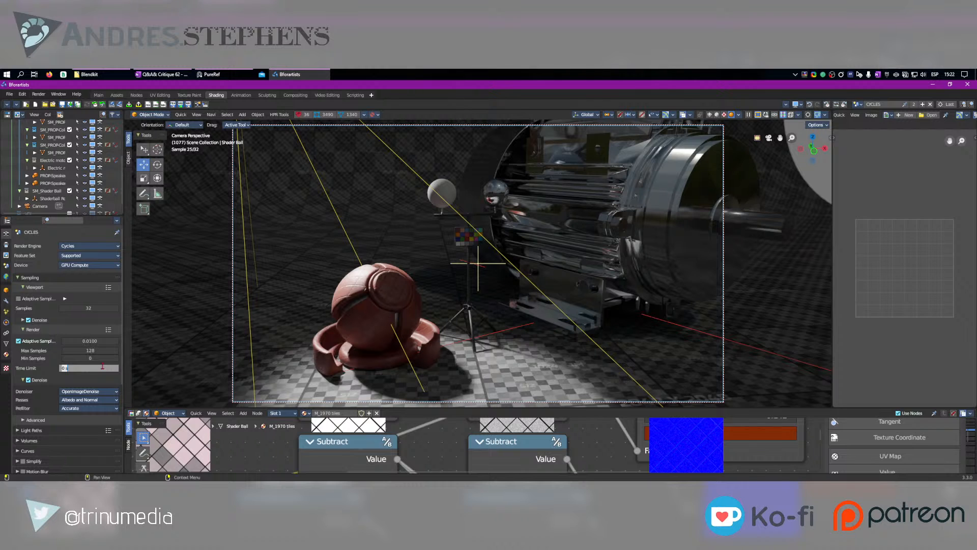
pyautogui.write('30')
pyautogui.press('Return')
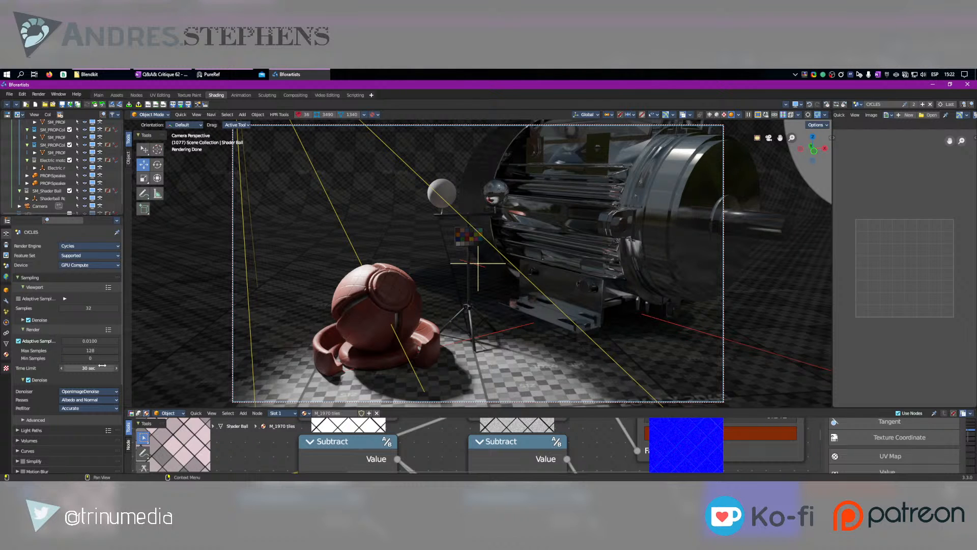
# Set the final render's minimum samples to 16 in the CYCLES scene.
pyautogui.click(81, 358)
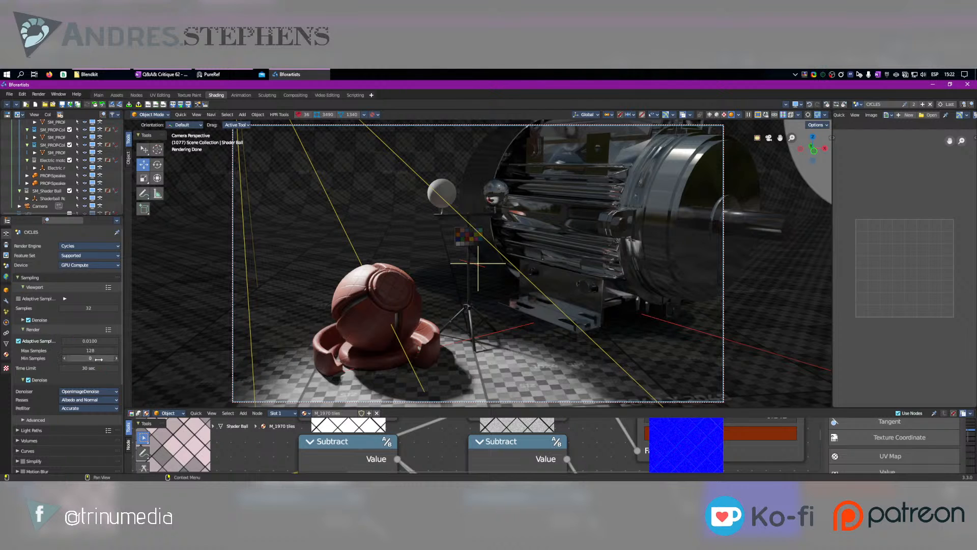
pyautogui.write('16')
pyautogui.press('Return')
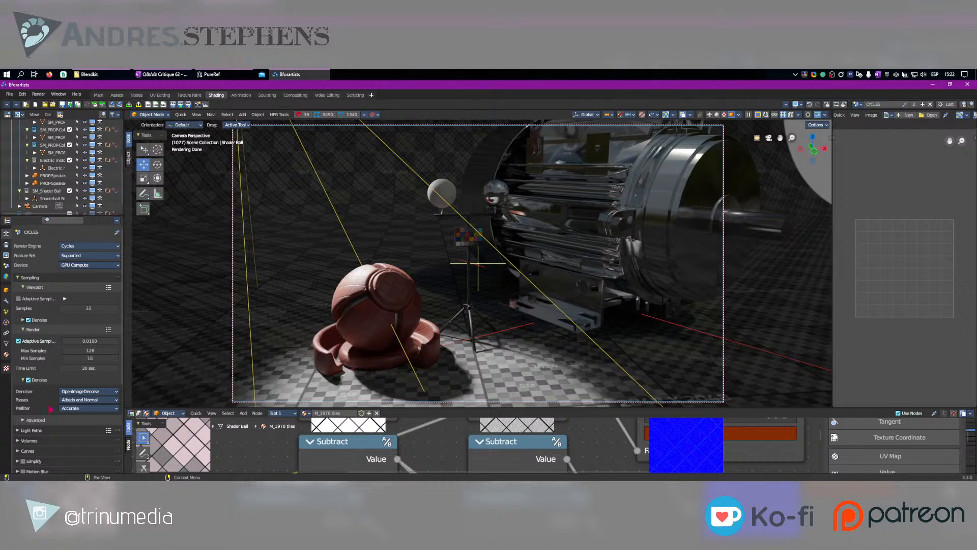
# Expand the Light Paths settings and apply the Limited Global Illumination preset.
pyautogui.click(39, 432)
pyautogui.scroll(-3, 61, 407)
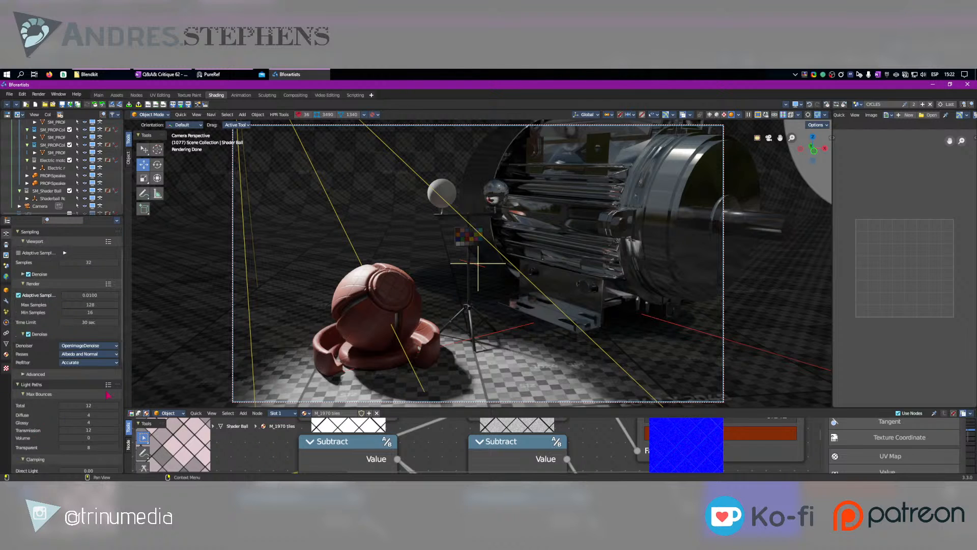
pyautogui.click(109, 385)
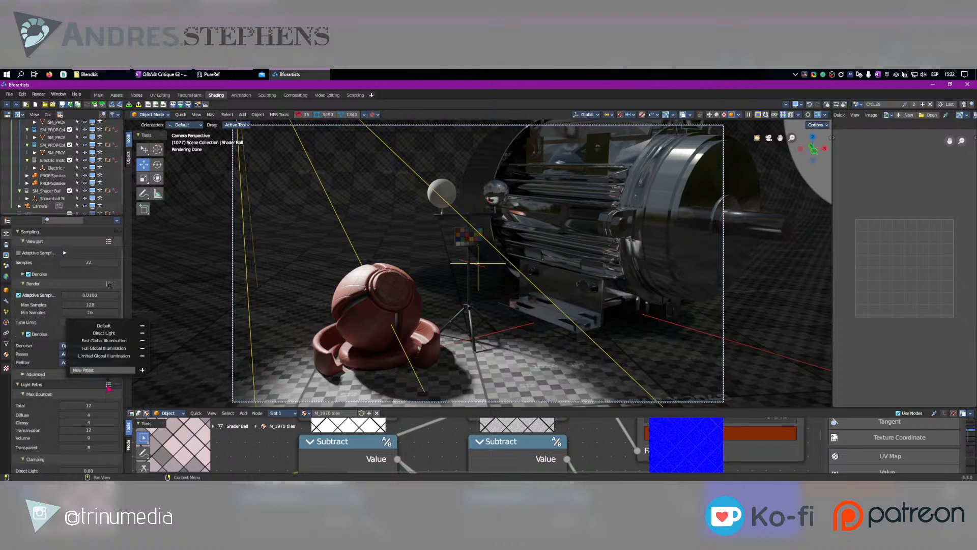
pyautogui.click(108, 355)
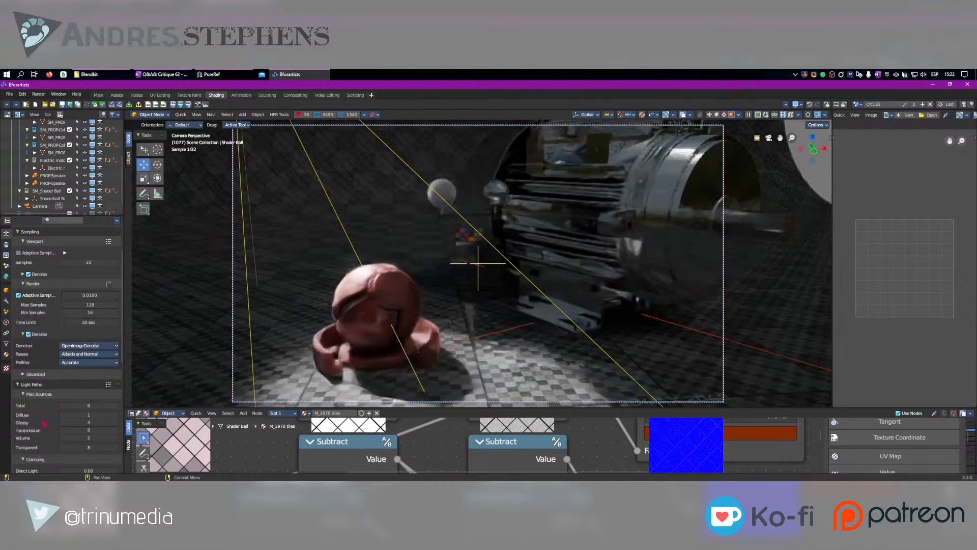
# Expand the Volumes settings and review the CYCLES scene's step rate and maximum steps.
pyautogui.scroll(-10, 31, 424)
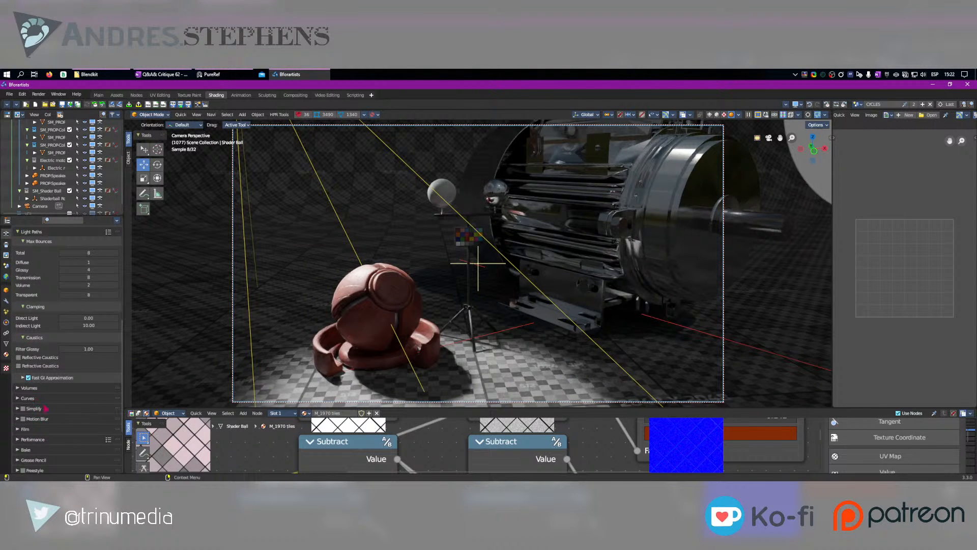
pyautogui.click(31, 389)
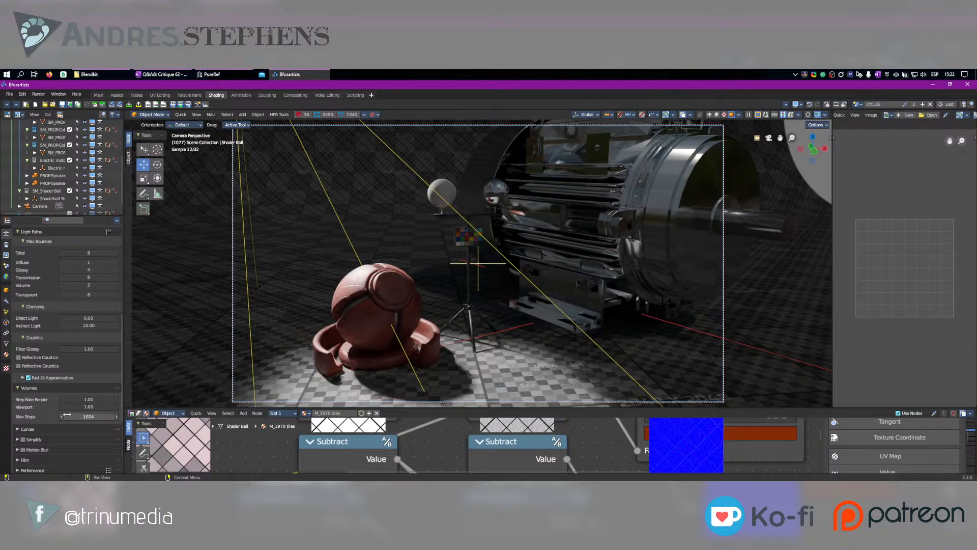
pyautogui.scroll(-2, 53, 409)
pyautogui.scroll(-2, 54, 409)
pyautogui.scroll(-3, 53, 408)
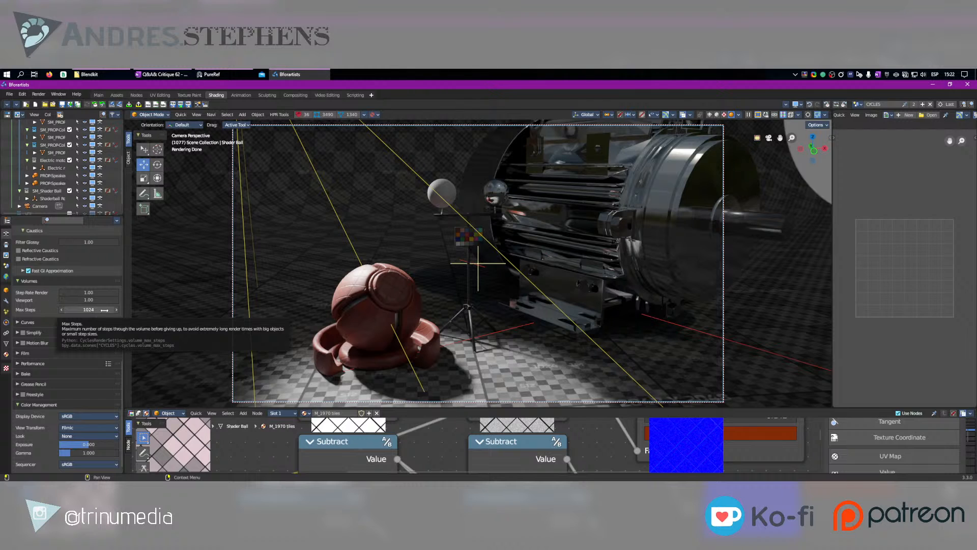
pyautogui.scroll(-1, 32, 458)
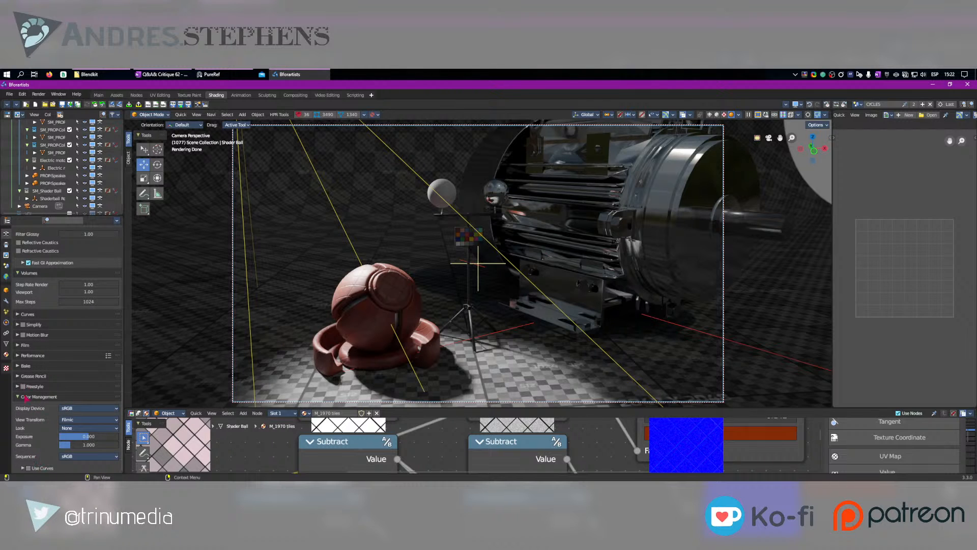
# Set the viewport pixel size to 2x in the Performance settings and hide the viewport overlays.
pyautogui.click(33, 356)
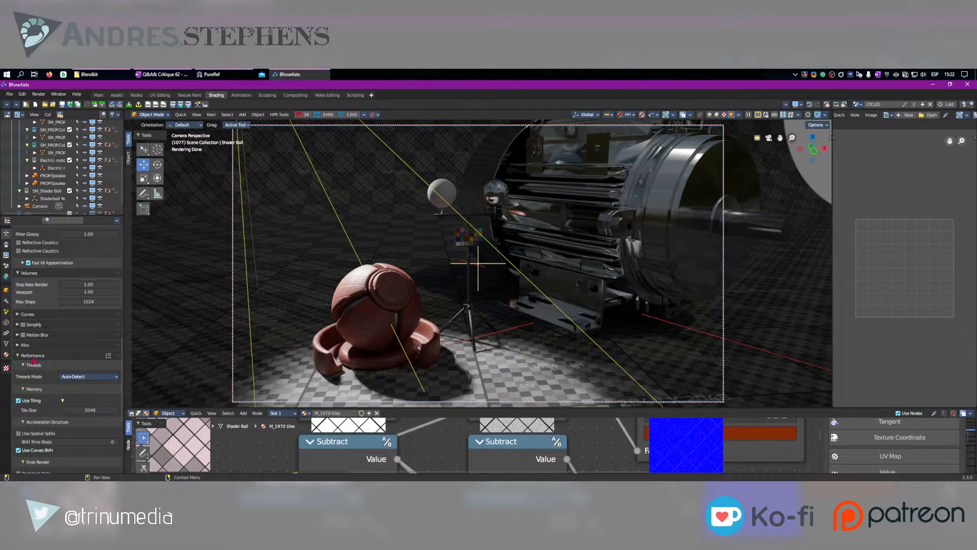
pyautogui.scroll(-4, 35, 364)
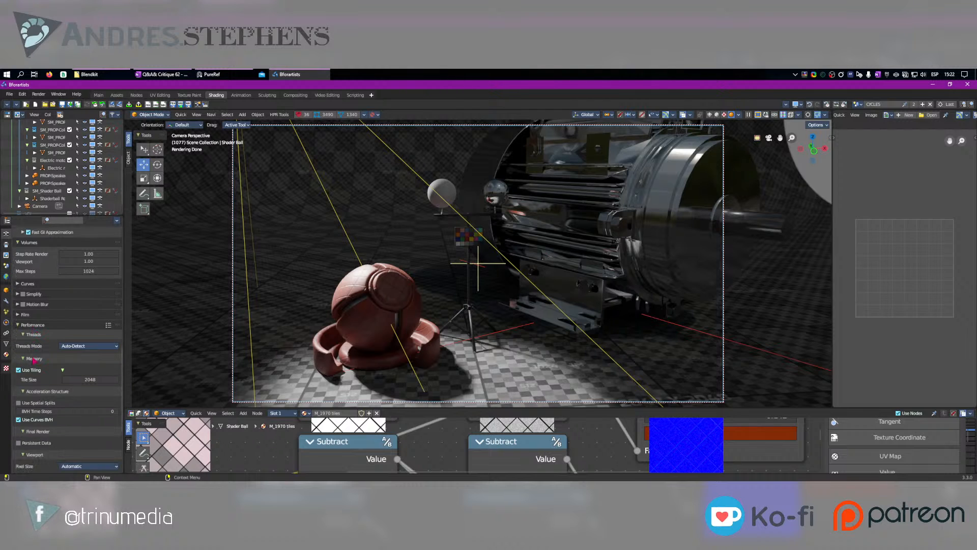
pyautogui.click(86, 436)
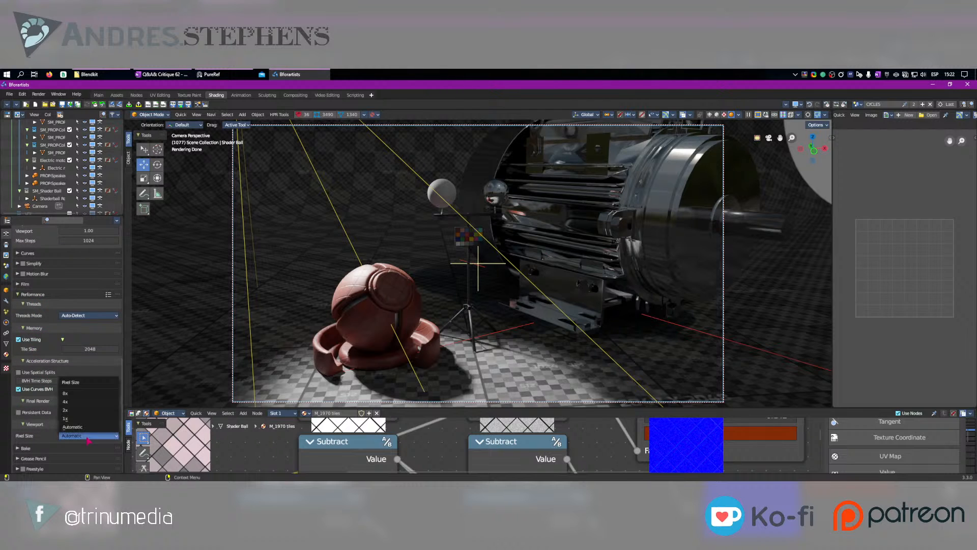
pyautogui.click(69, 412)
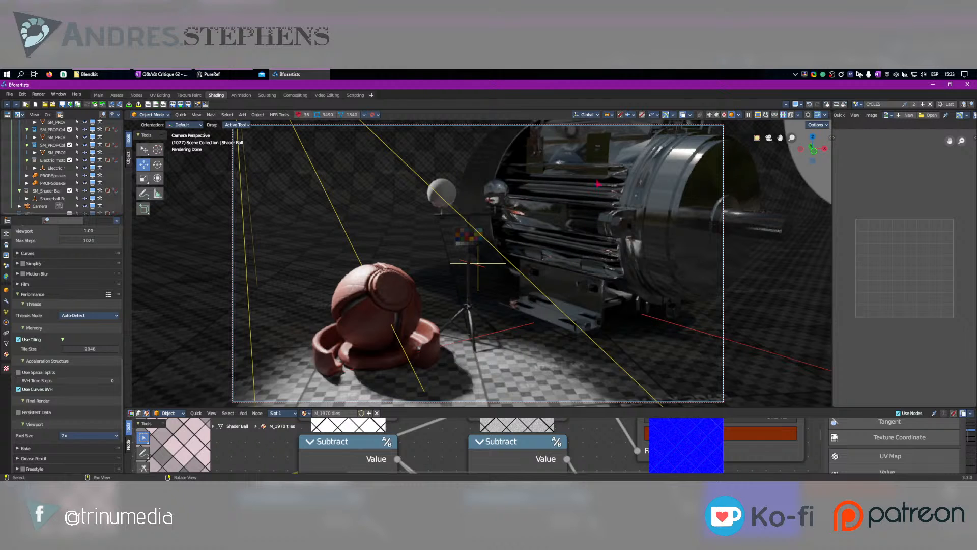
pyautogui.hotkey('shift', 'alt', 'z')
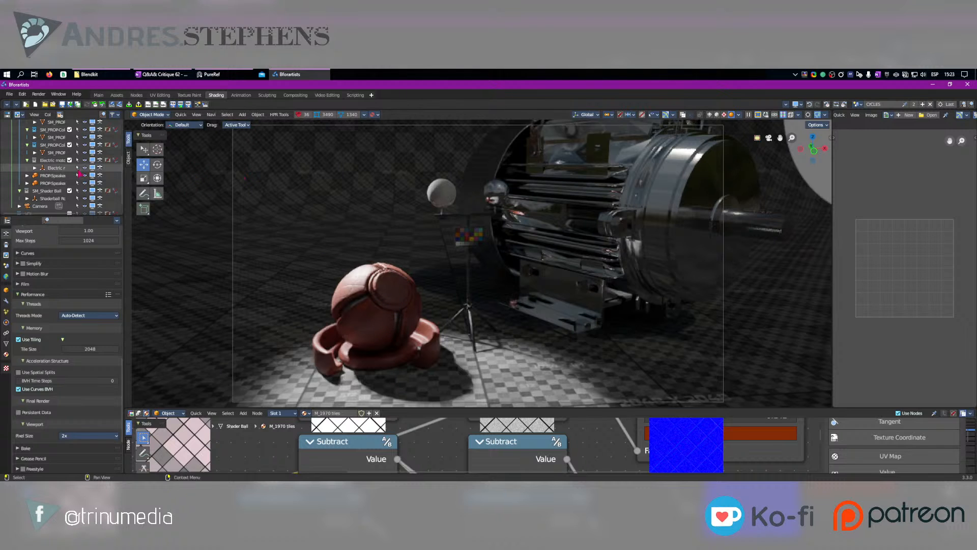
# Activate the COMPOSITE scene in the Compositing workspace and enable its compositing nodes.
pyautogui.click(297, 96)
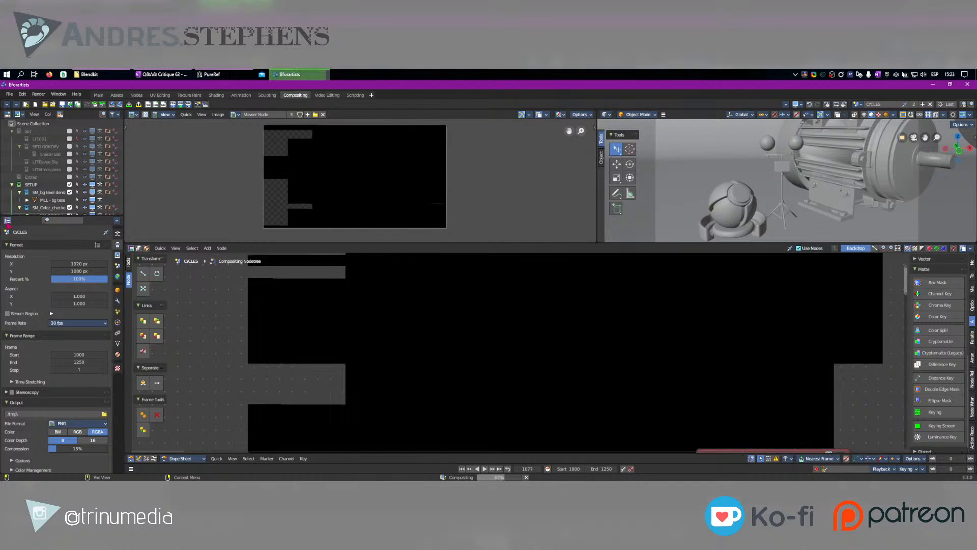
pyautogui.click(7, 221)
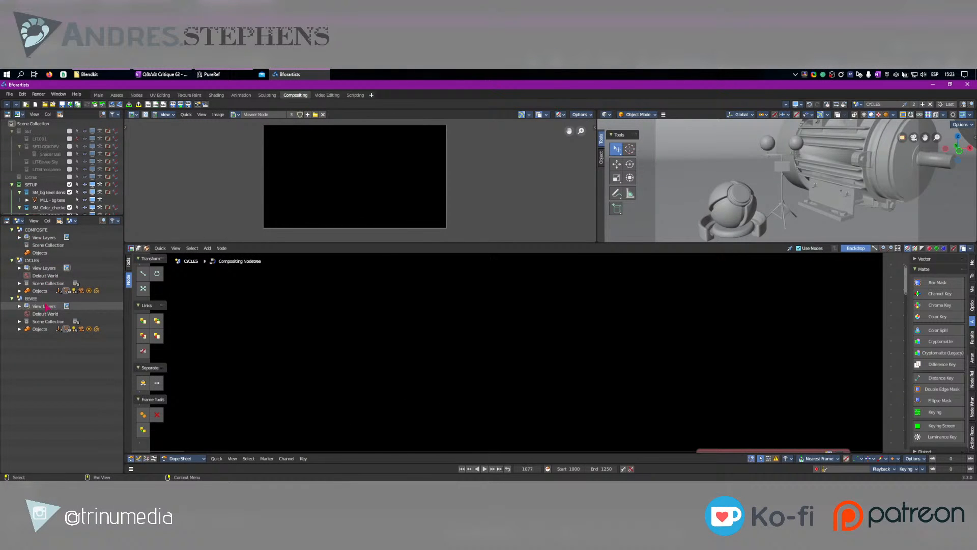
pyautogui.click(39, 230)
pyautogui.click(799, 249)
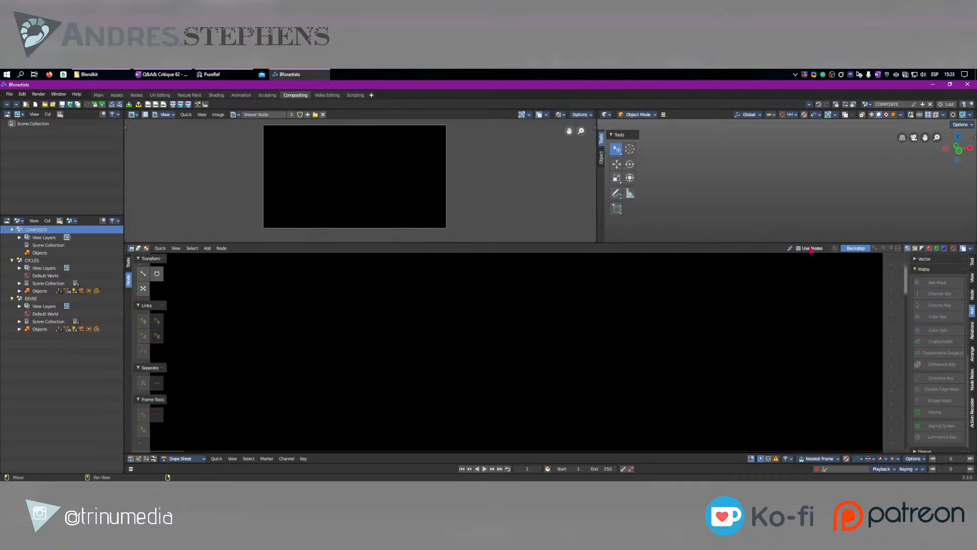
# Maximize the node editor, move the Render Layers node well away from the Composite node, and place a duplicate of it below.
pyautogui.scroll(-5, 433, 334)
pyautogui.moveTo(717, 383); pyautogui.dragTo(426, 368, button='middle')
pyautogui.scroll(8, 441, 371)
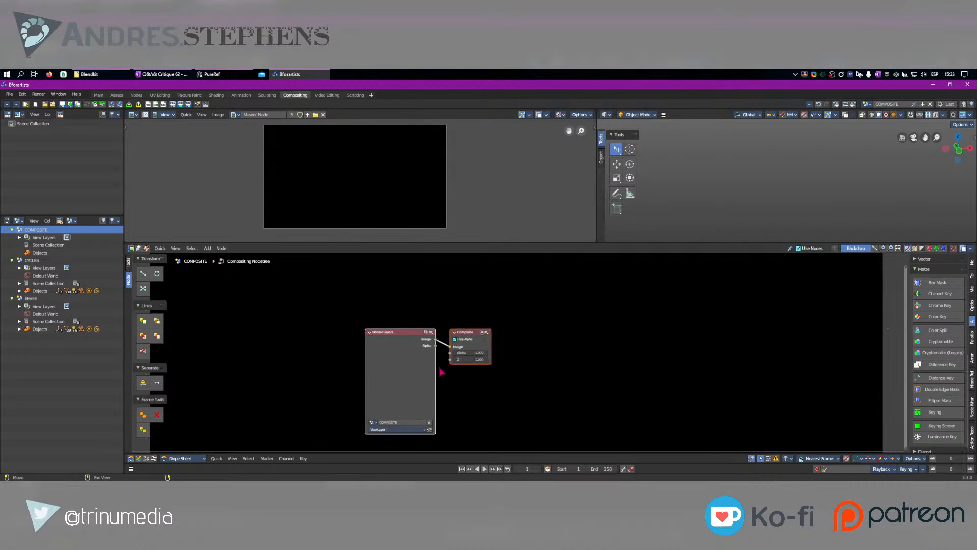
pyautogui.moveTo(352, 377); pyautogui.dragTo(383, 342, button='middle')
pyautogui.hotkey('ctrl', 'space')
pyautogui.moveTo(313, 224); pyautogui.dragTo(433, 236, button='middle')
pyautogui.click(408, 229)
pyautogui.moveTo(410, 232); pyautogui.dragTo(183, 175)
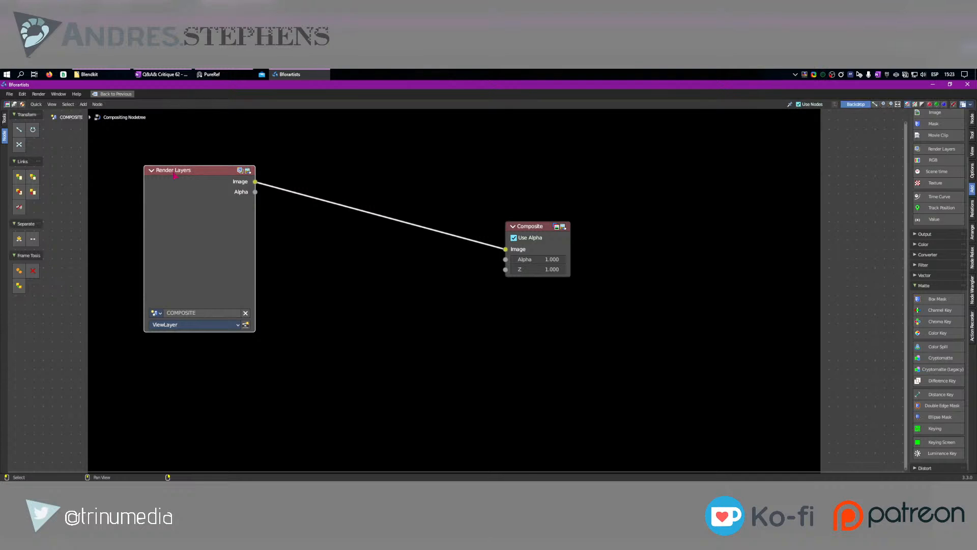
pyautogui.hotkey('shift', 'd')
pyautogui.click(306, 258)
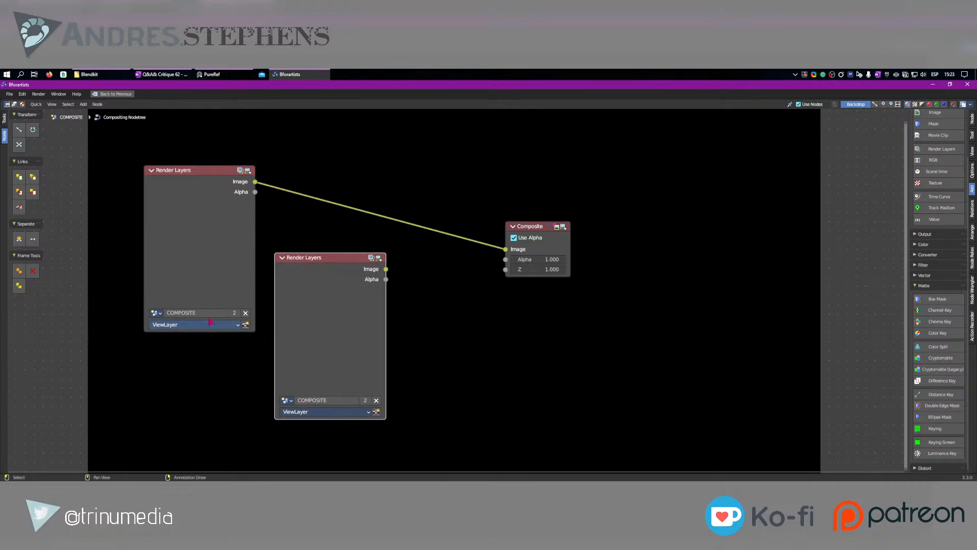
# Assign the CYCLES scene to the original Render Layers node and the EEVEE scene to the duplicate.
pyautogui.click(156, 312)
pyautogui.click(171, 337)
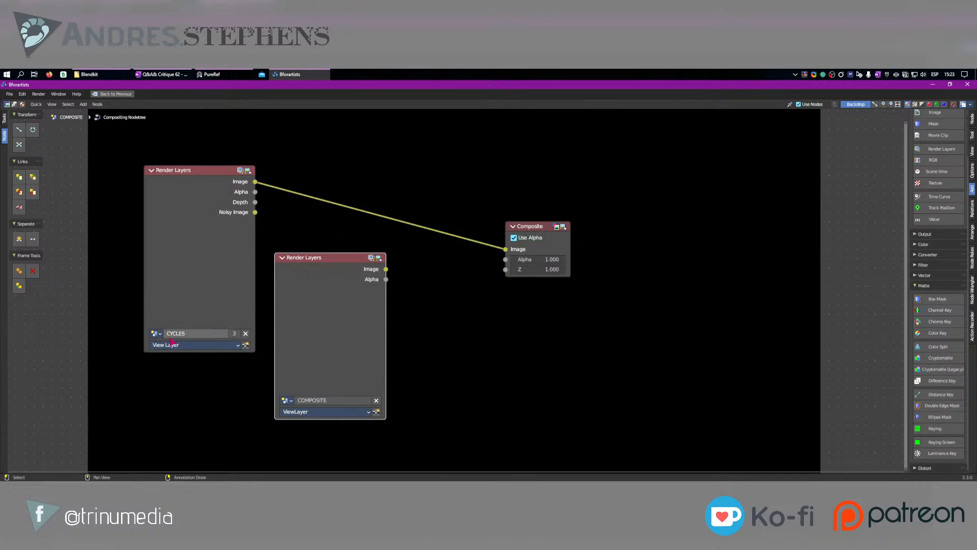
pyautogui.click(290, 402)
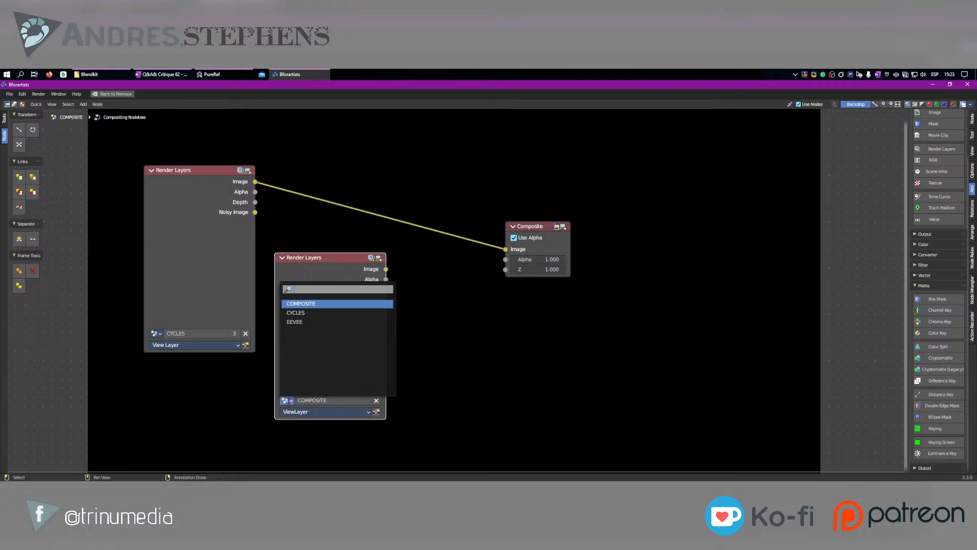
pyautogui.click(306, 323)
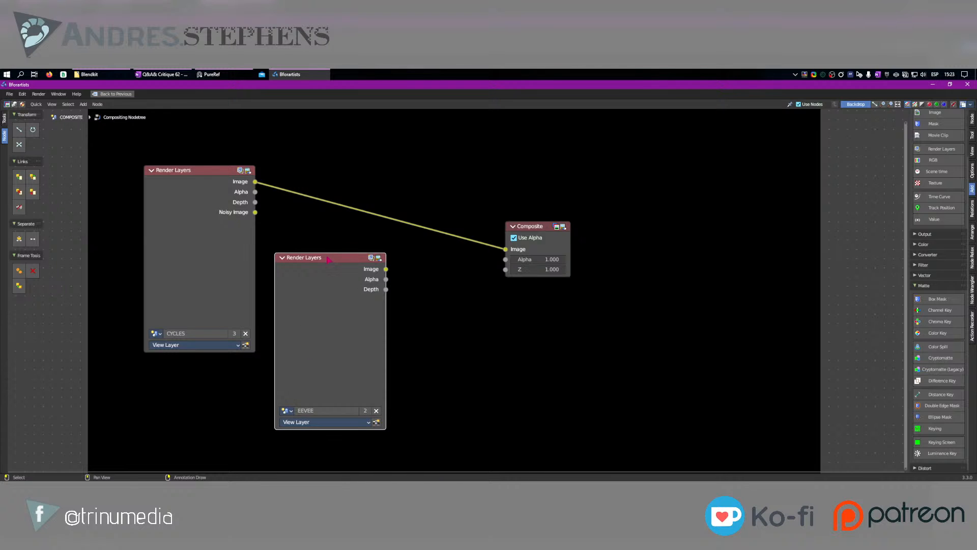
# Render the CYCLES scene's view layer from its Render Layers node and inspect the enlarged result in the image viewer.
pyautogui.hotkey('ctrl', 'space')
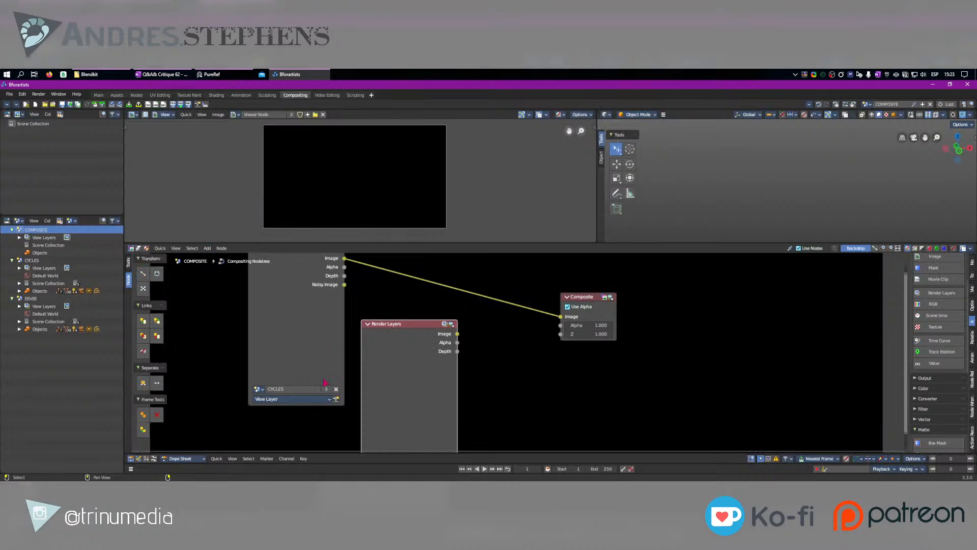
pyautogui.click(336, 399)
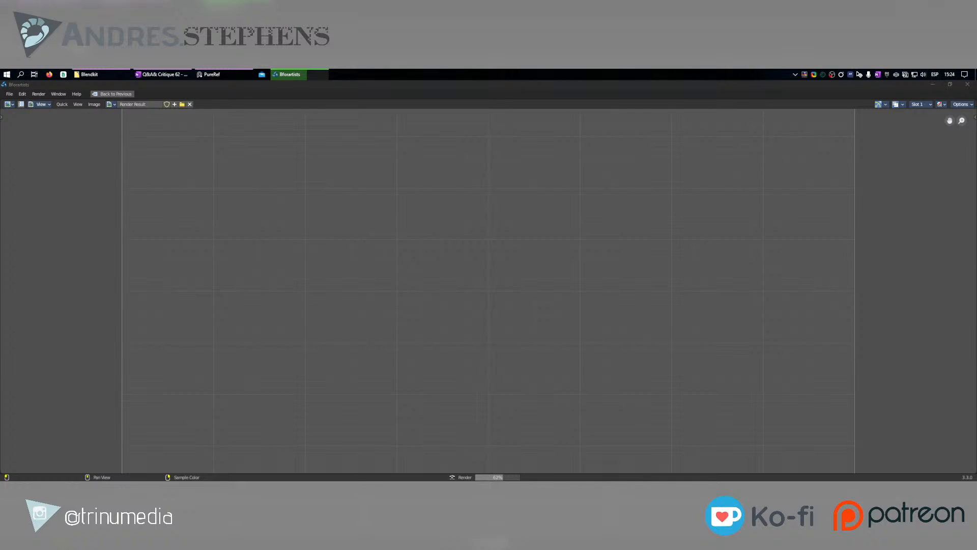
pyautogui.click(206, 236)
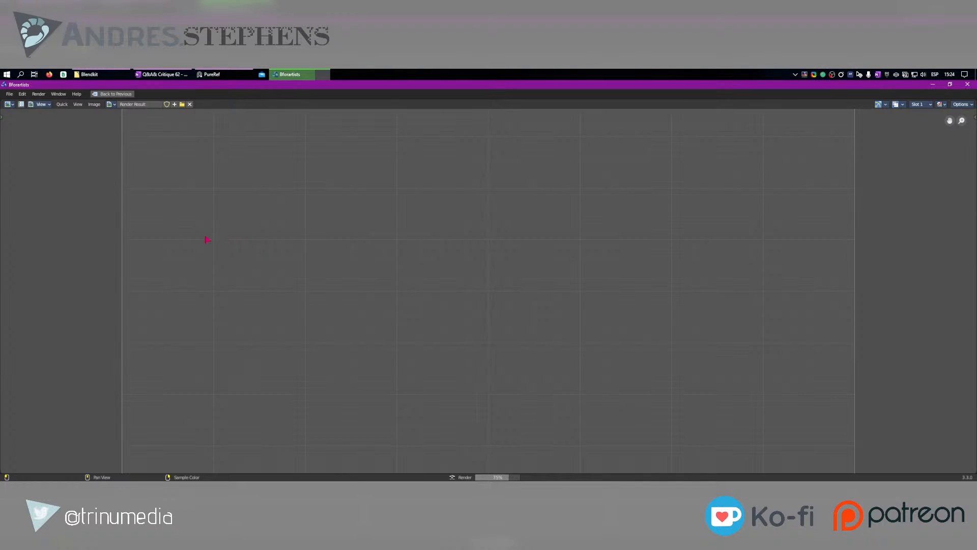
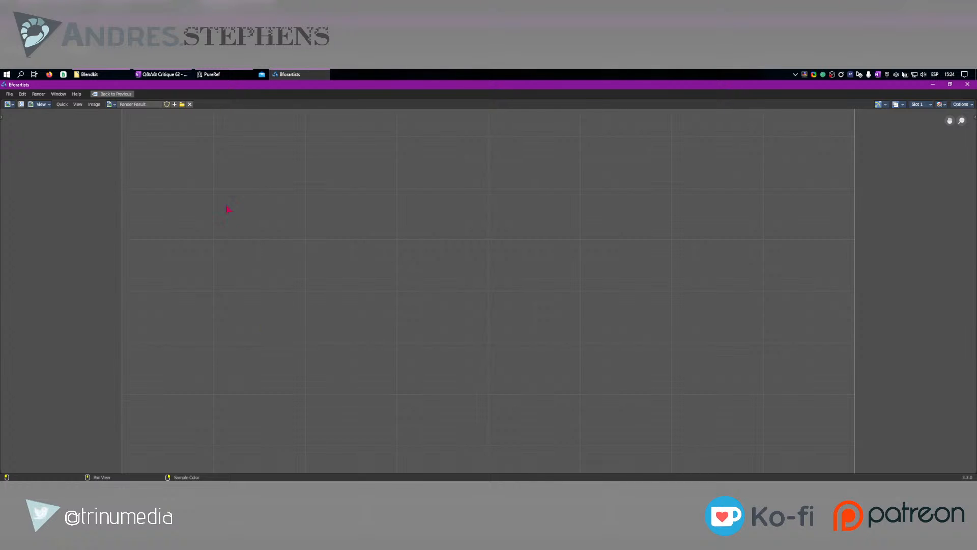
pyautogui.click(117, 94)
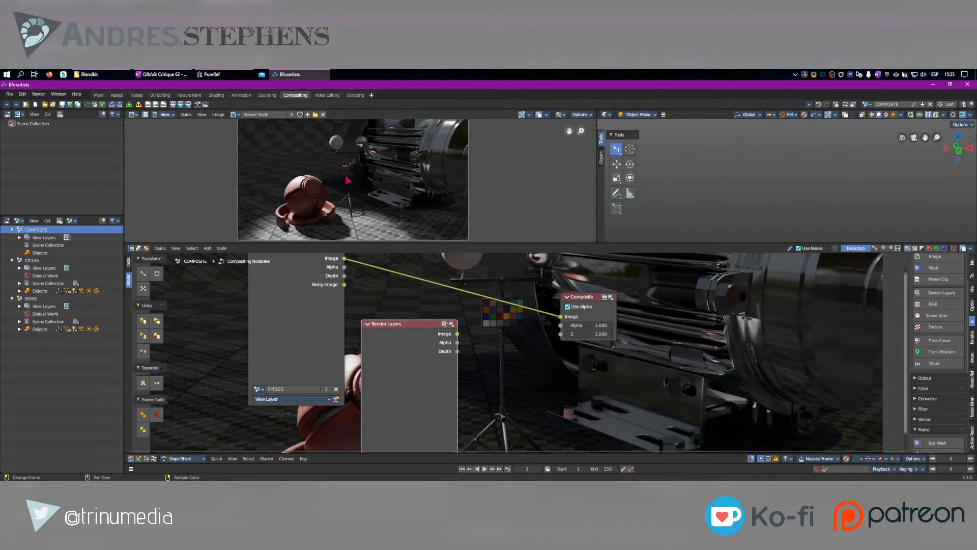
pyautogui.hotkey('ctrl', 'space')
pyautogui.scroll(5, 499, 290)
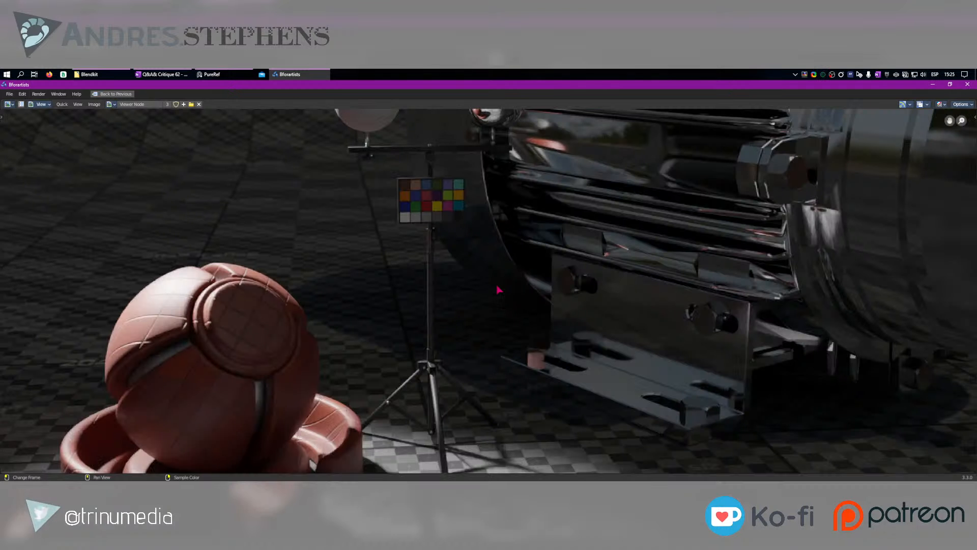
pyautogui.moveTo(499, 290); pyautogui.dragTo(485, 194, button='middle')
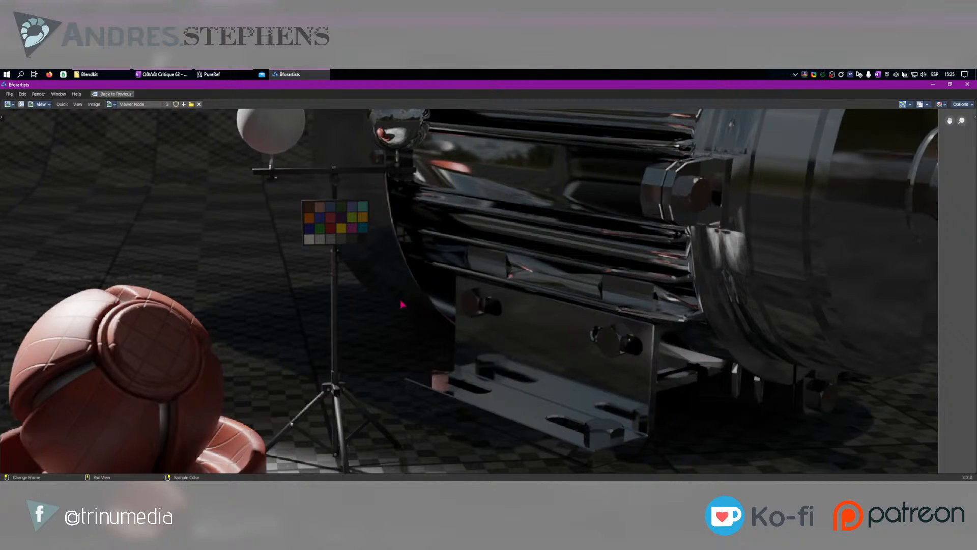
pyautogui.scroll(-5, 402, 305)
pyautogui.hotkey('ctrl', 'space')
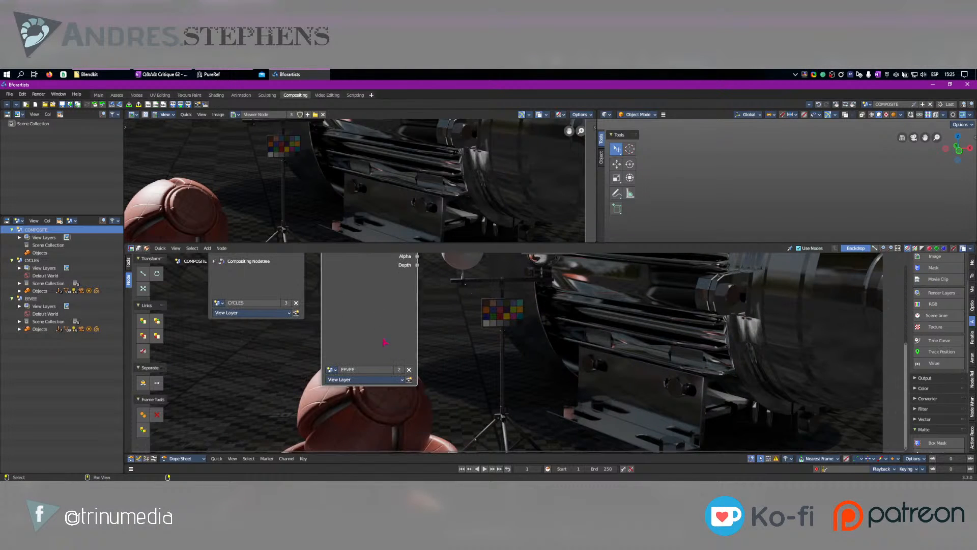
# Render the EEVEE scene's view layer from its Render Layers node and inspect the volumetric light pass enlarged in the image viewer.
pyautogui.press('F12')
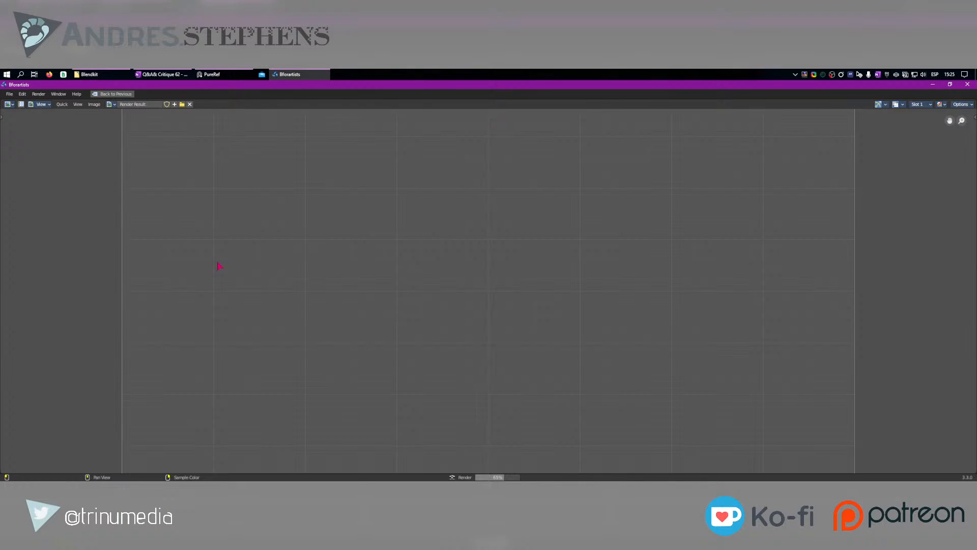
pyautogui.click(111, 96)
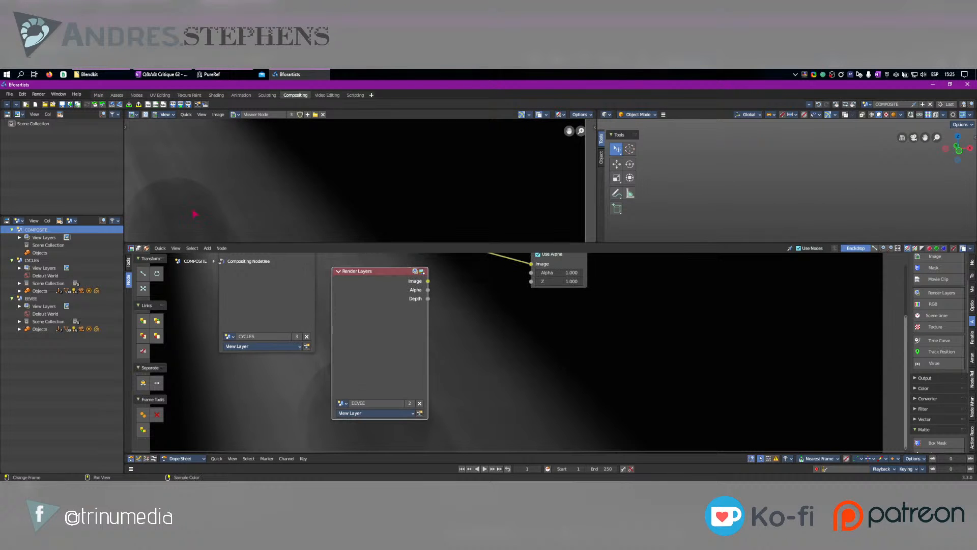
pyautogui.scroll(-5, 195, 214)
pyautogui.moveTo(194, 214); pyautogui.dragTo(341, 176, button='middle')
pyautogui.scroll(4, 342, 138)
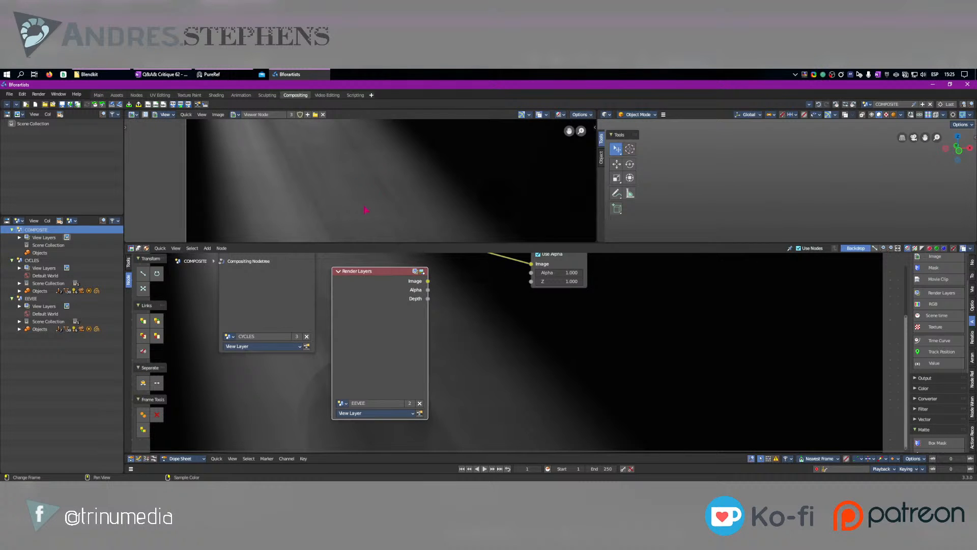
pyautogui.hotkey('ctrl', 'space')
pyautogui.scroll(1, 393, 293)
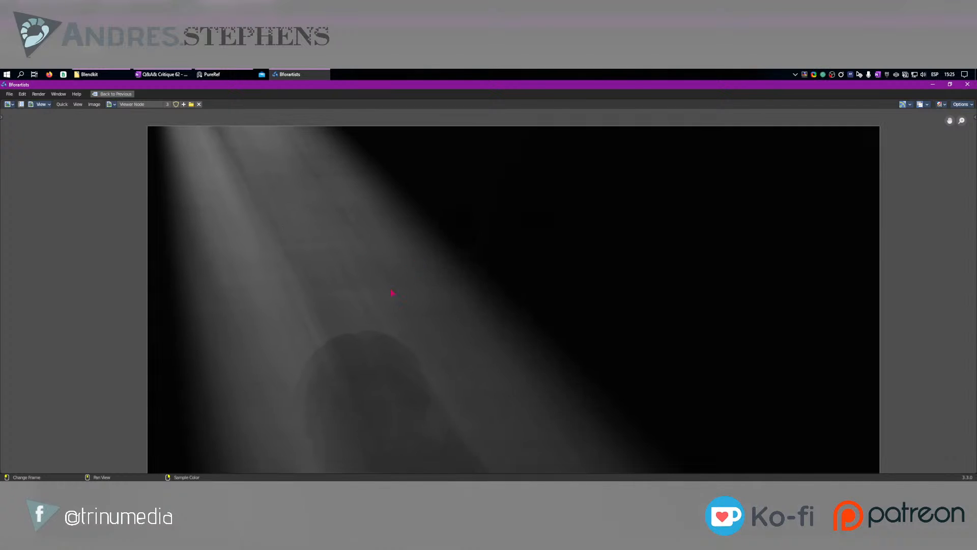
# Examine the EEVEE volumetric light pass up close, checking the light beam's edges and the dark holdout silhouette in the enlarged image viewer.
pyautogui.scroll(1, 340, 277)
pyautogui.scroll(-2, 338, 277)
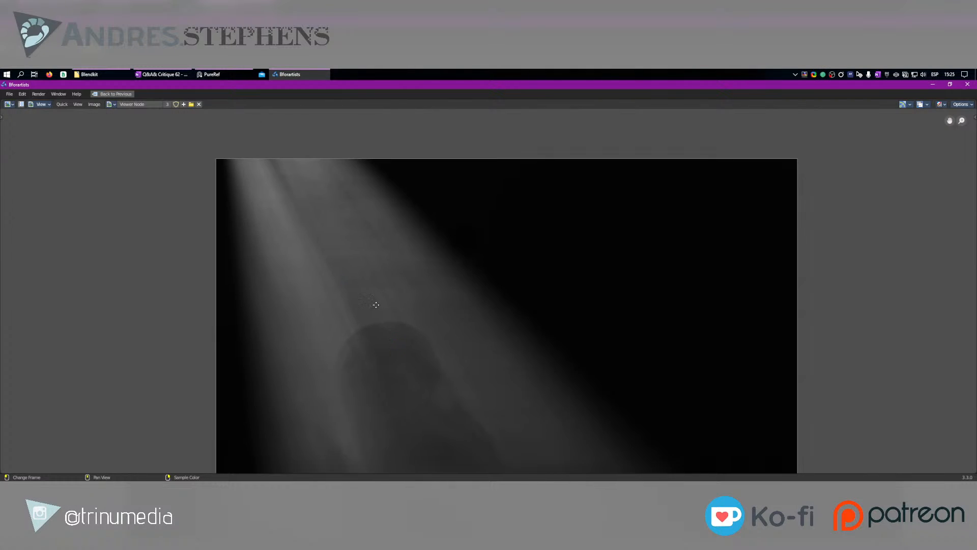
pyautogui.moveTo(387, 321)
pyautogui.mouseDown(button='middle')
pyautogui.moveTo(365, 283)
pyautogui.moveTo(382, 311)
pyautogui.mouseUp(button='middle')
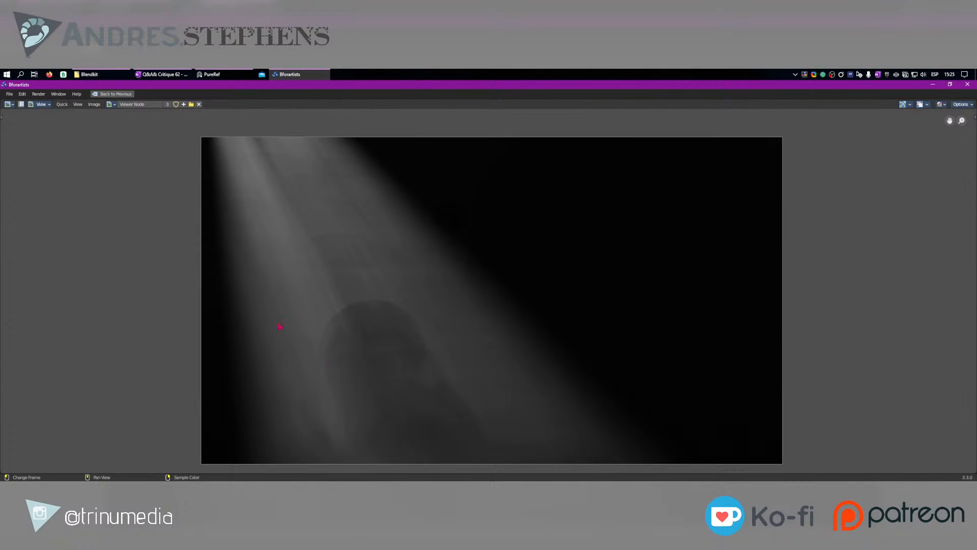
pyautogui.scroll(3, 314, 206)
pyautogui.moveTo(211, 199); pyautogui.dragTo(453, 307, button='middle')
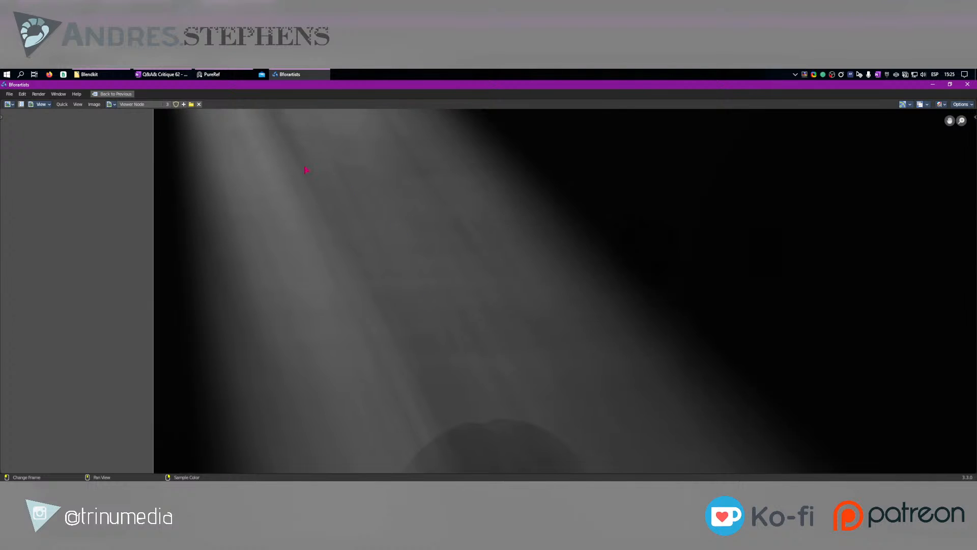
pyautogui.moveTo(307, 170); pyautogui.dragTo(448, 216, button='middle')
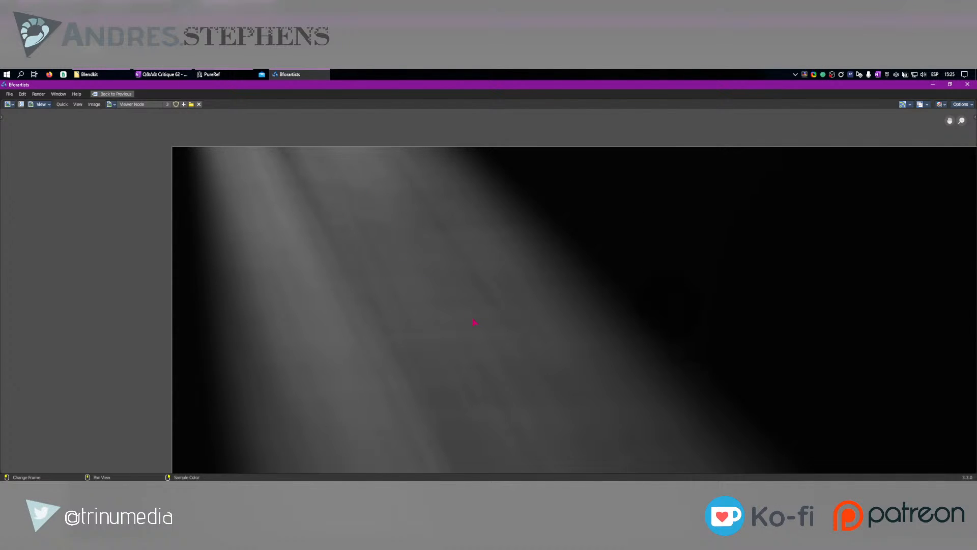
pyautogui.moveTo(541, 393); pyautogui.dragTo(465, 336, button='middle')
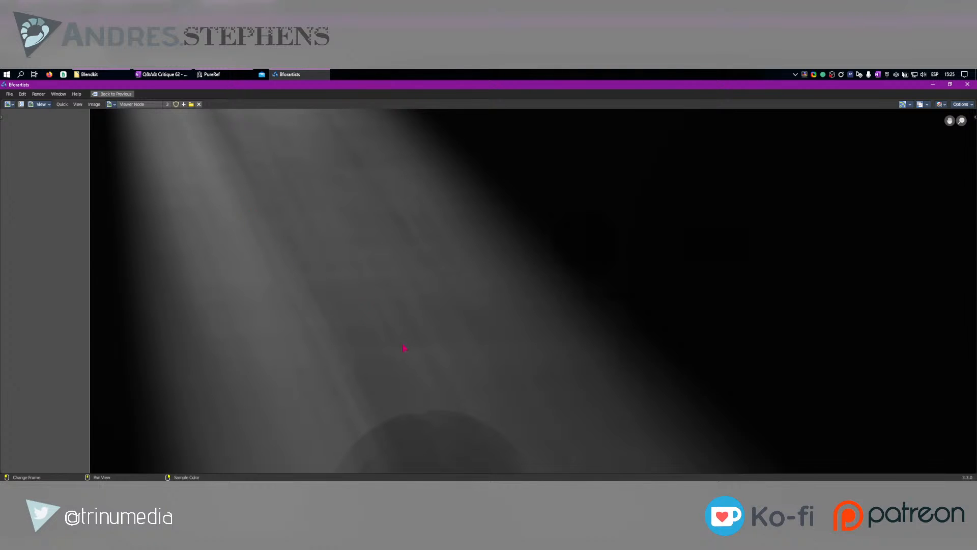
pyautogui.scroll(-3, 405, 349)
pyautogui.moveTo(515, 395); pyautogui.dragTo(464, 338, button='middle')
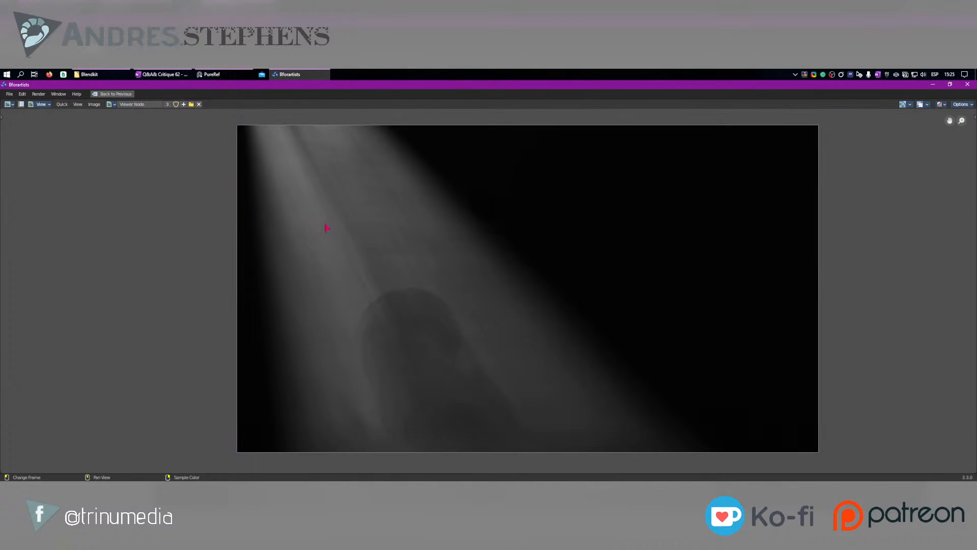
pyautogui.scroll(4, 540, 438)
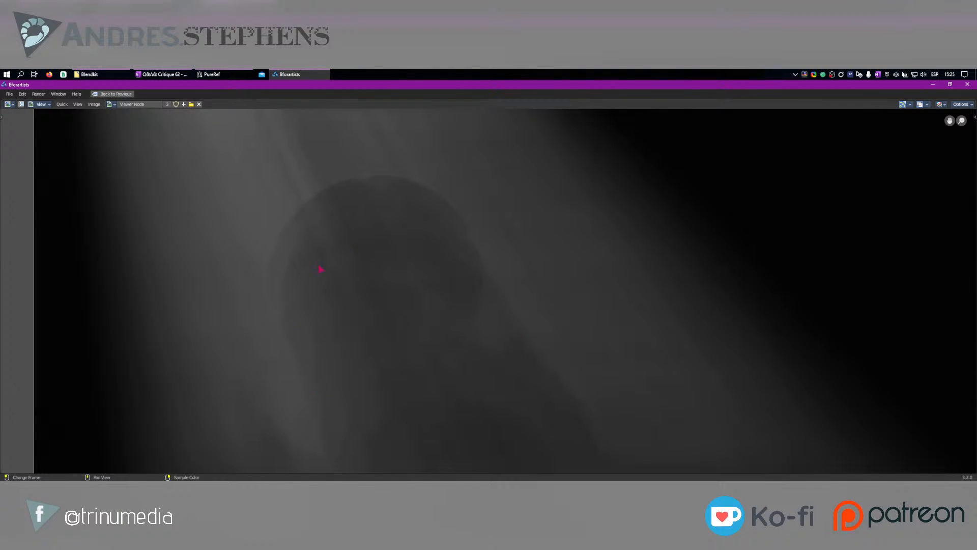
pyautogui.scroll(-3, 346, 249)
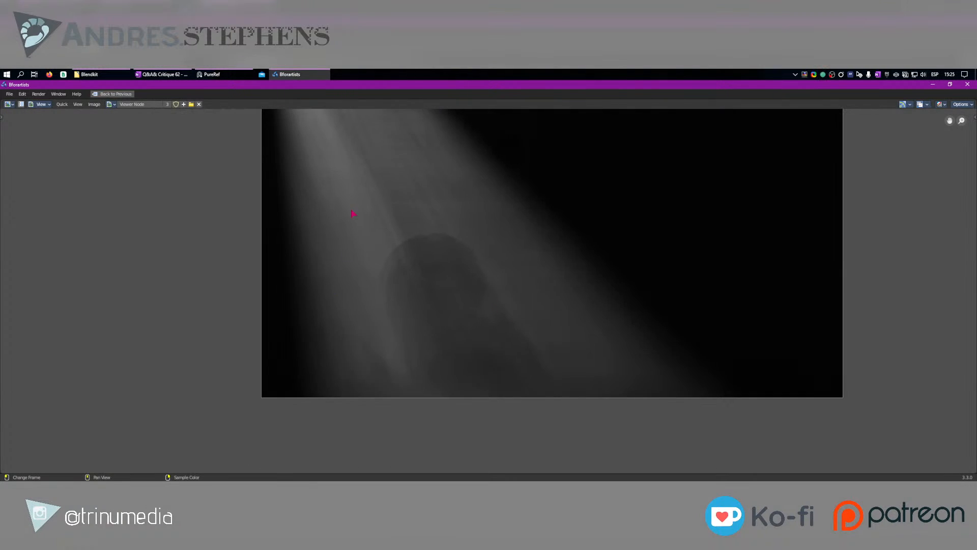
pyautogui.moveTo(353, 214); pyautogui.dragTo(355, 295, button='middle')
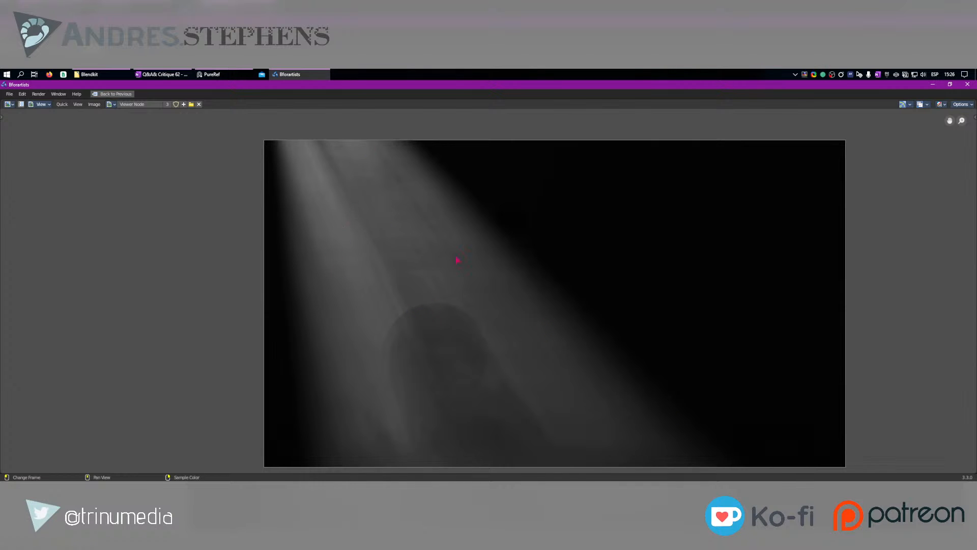
pyautogui.scroll(5, 400, 282)
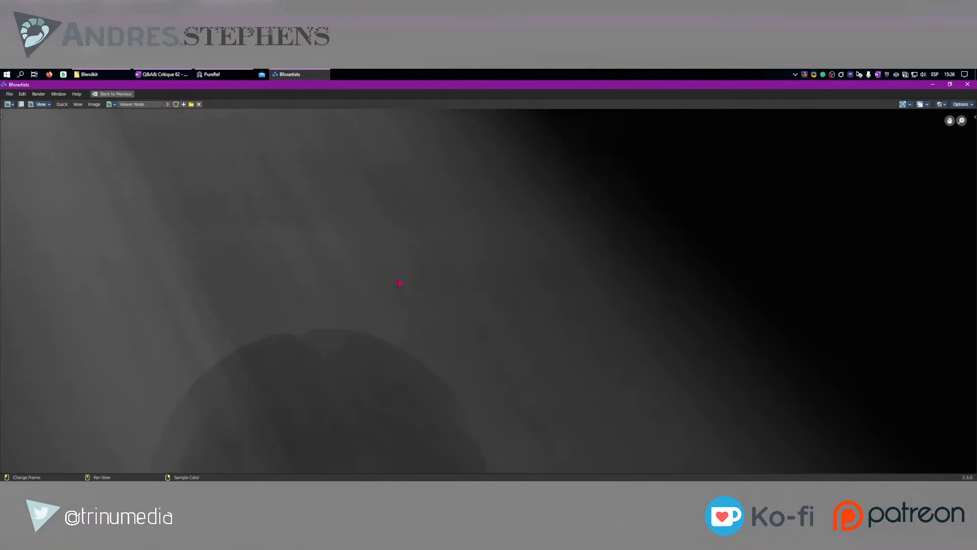
pyautogui.scroll(-2, 400, 283)
pyautogui.scroll(-1, 399, 283)
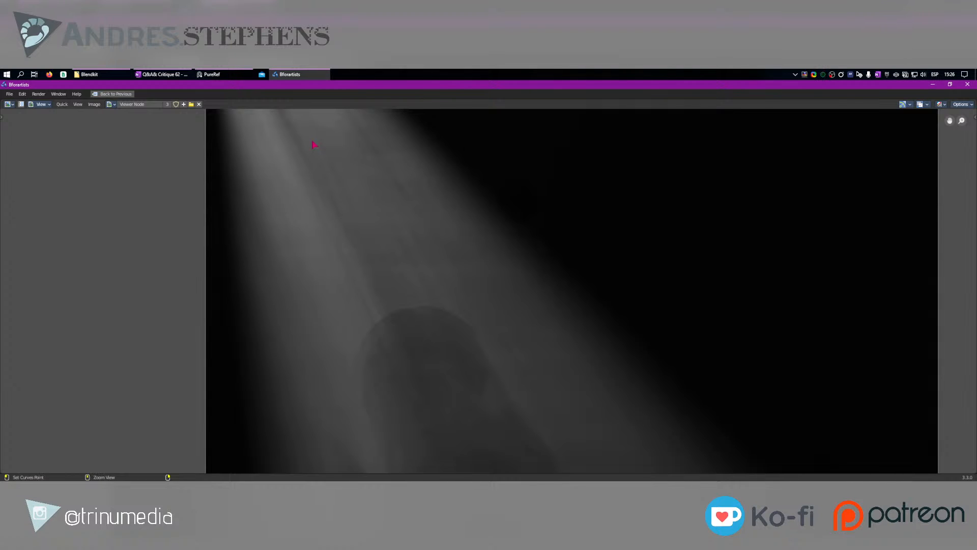
# Restore the compositing layout and check the EEVEE light beam and holdout shape in the small image viewer.
pyautogui.hotkey('ctrl', 'space')
pyautogui.moveTo(278, 154); pyautogui.dragTo(349, 189, button='middle')
pyautogui.scroll(4, 304, 139)
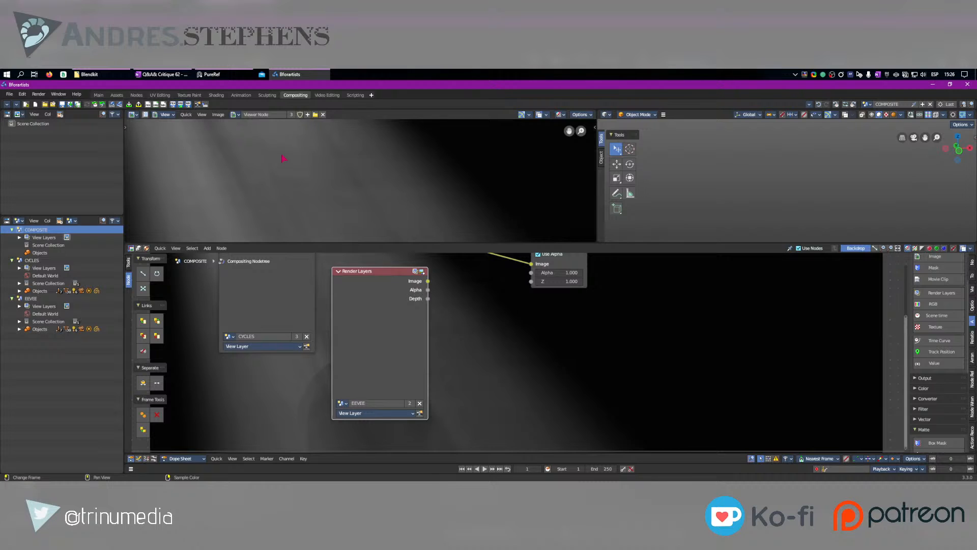
pyautogui.scroll(-2, 284, 158)
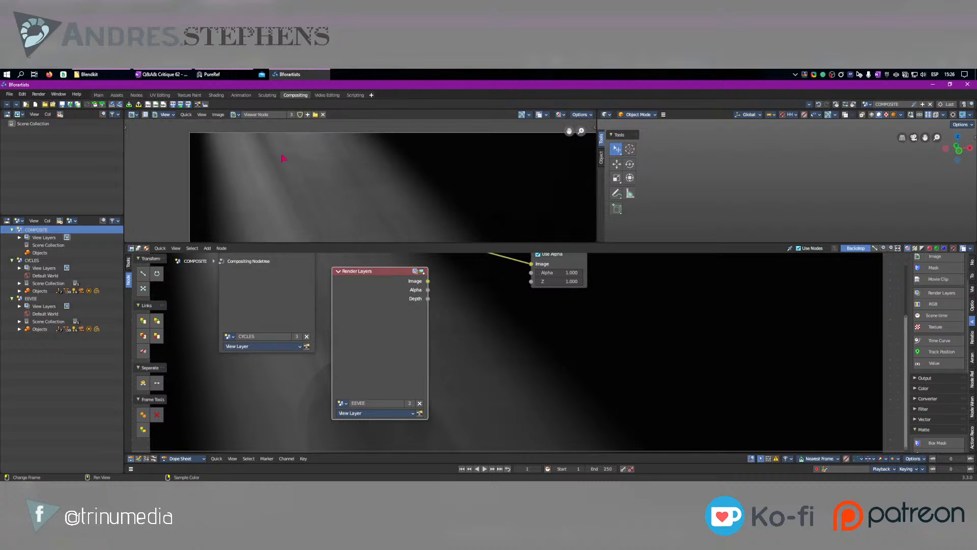
pyautogui.scroll(-5, 284, 158)
pyautogui.moveTo(354, 212); pyautogui.dragTo(325, 150, button='middle')
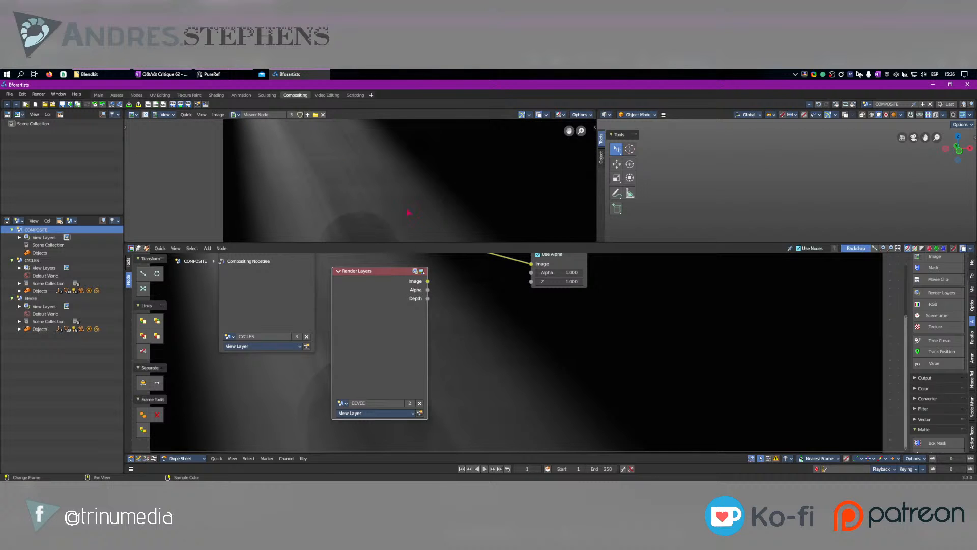
pyautogui.scroll(5, 271, 208)
pyautogui.moveTo(258, 190); pyautogui.dragTo(506, 188, button='middle')
pyautogui.scroll(-3, 311, 182)
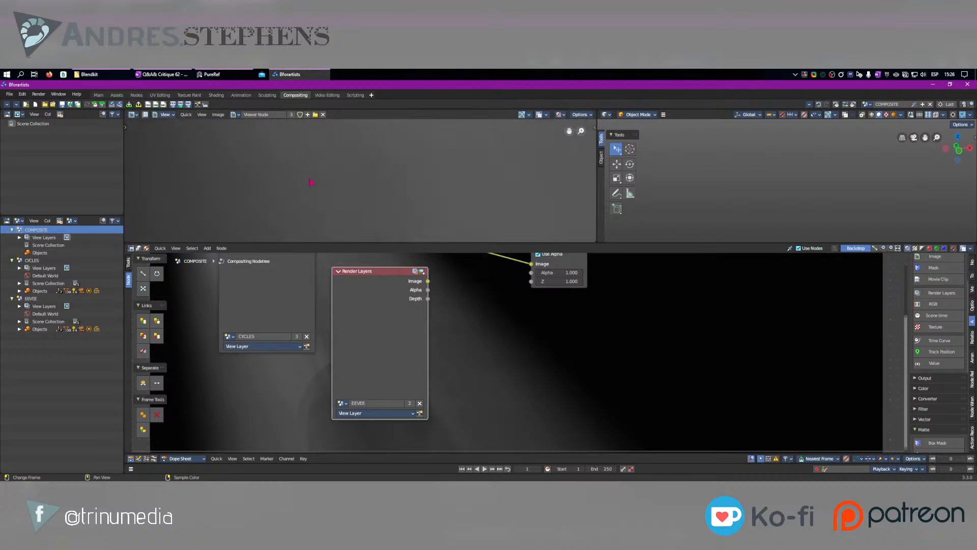
pyautogui.scroll(-4, 311, 182)
pyautogui.moveTo(400, 158); pyautogui.dragTo(316, 121, button='middle')
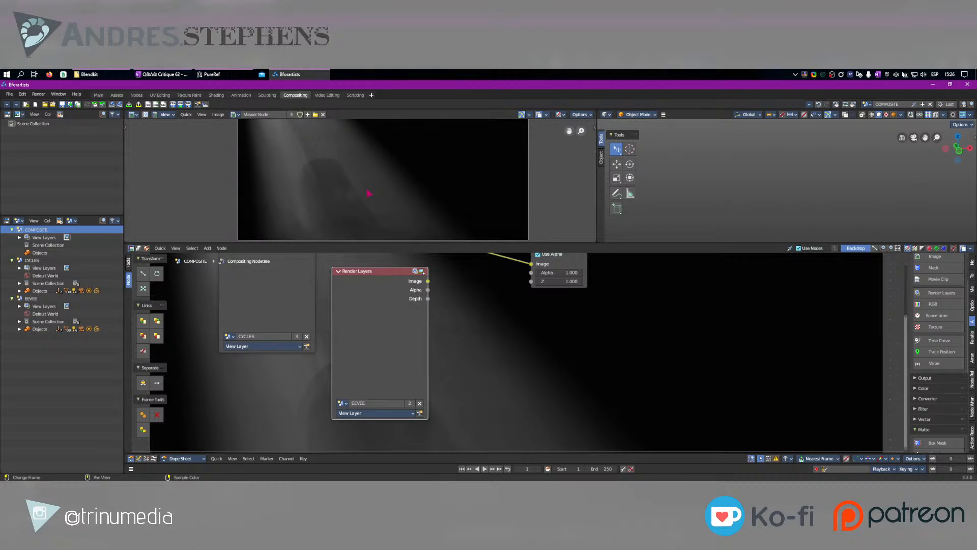
# Preview the CYCLES render layer's image through the Viewer node, followed by the EEVEE render layer's image.
pyautogui.moveTo(376, 288); pyautogui.dragTo(405, 340, button='middle')
pyautogui.scroll(-2, 404, 339)
pyautogui.keyDown('ctrl'); pyautogui.keyDown('shift'); pyautogui.click(313, 280); pyautogui.keyUp('shift'); pyautogui.keyUp('ctrl')
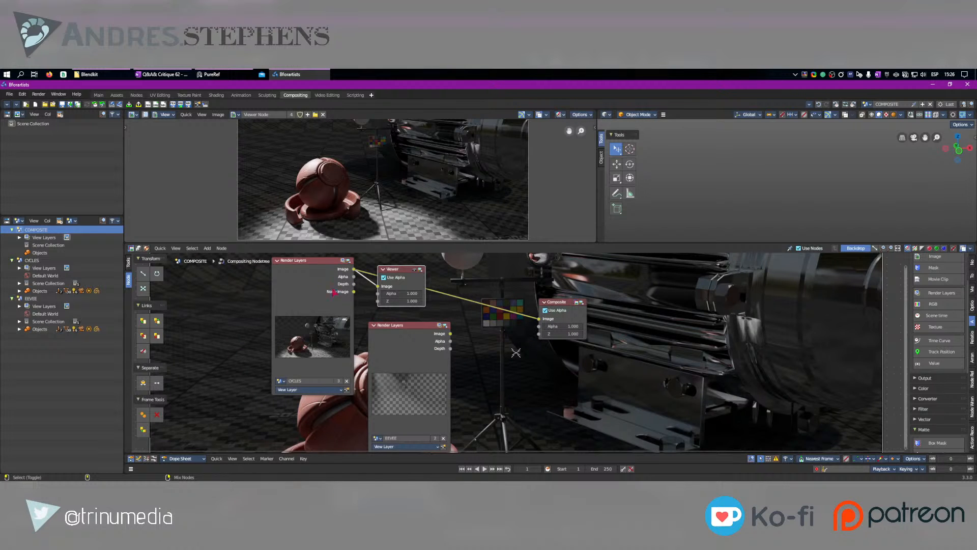
pyautogui.keyDown('ctrl'); pyautogui.keyDown('shift'); pyautogui.click(438, 350); pyautogui.keyUp('shift'); pyautogui.keyUp('ctrl')
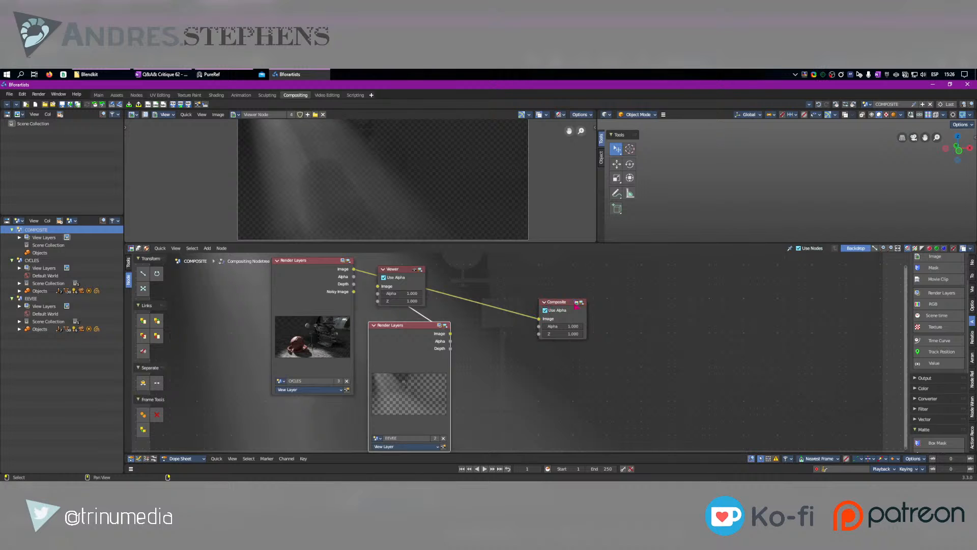
# Move the Composite and Viewer nodes further along and insert a Mix color node on the link between the CYCLES Render Layers and Composite nodes.
pyautogui.moveTo(570, 304); pyautogui.dragTo(719, 305)
pyautogui.moveTo(398, 278); pyautogui.dragTo(556, 339)
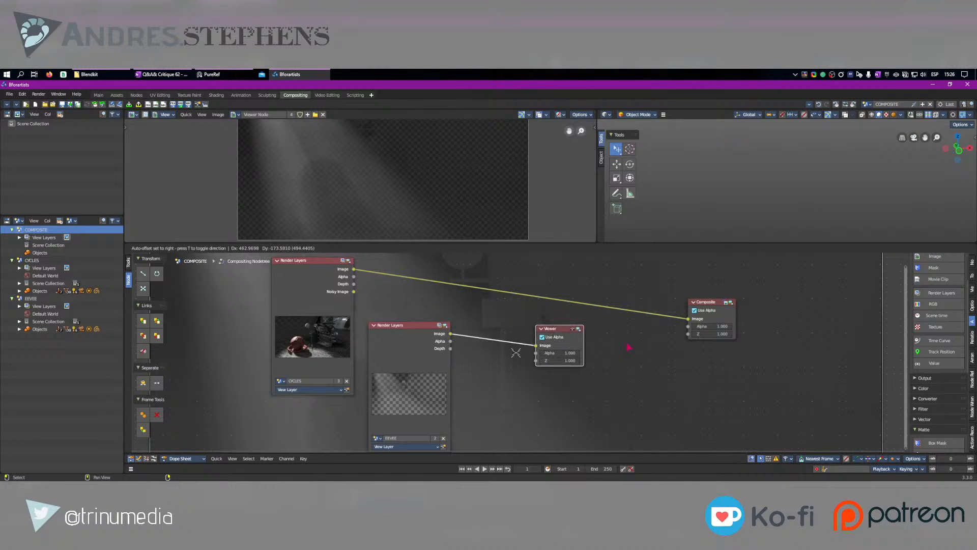
pyautogui.click(926, 388)
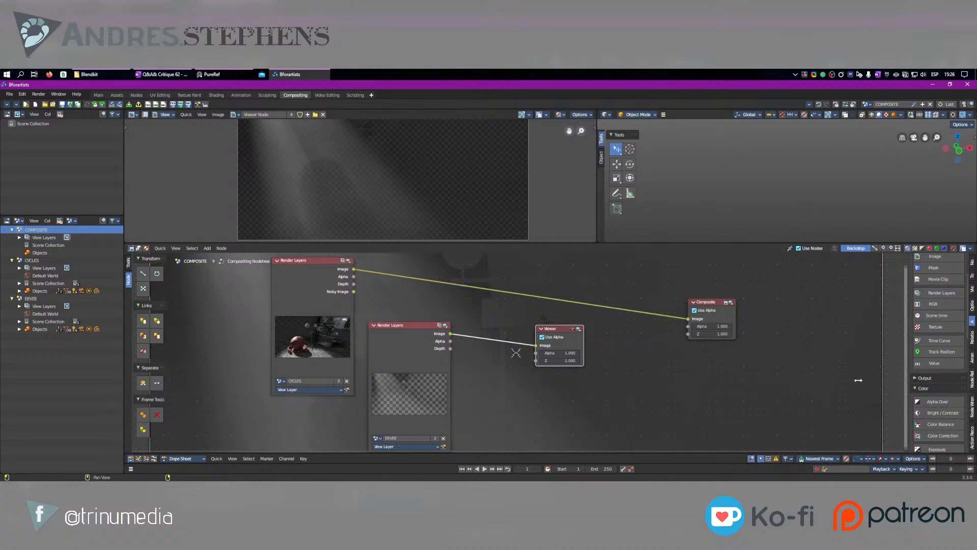
pyautogui.moveTo(858, 380); pyautogui.dragTo(814, 381)
pyautogui.moveTo(889, 424); pyautogui.dragTo(891, 349, button='middle')
pyautogui.keyDown('ctrl'); pyautogui.moveTo(888, 391); pyautogui.dragTo(885, 376, button='middle'); pyautogui.keyUp('ctrl')
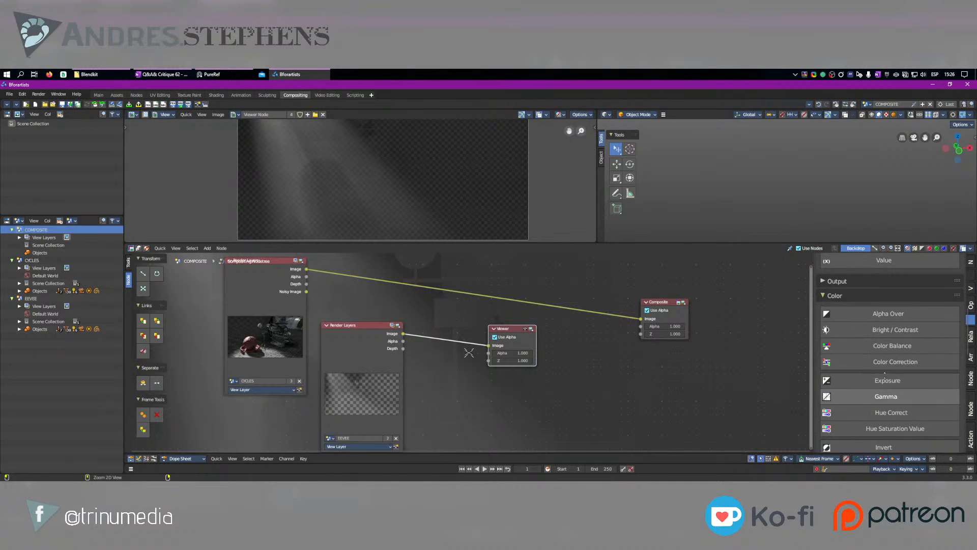
pyautogui.scroll(-5, 881, 374)
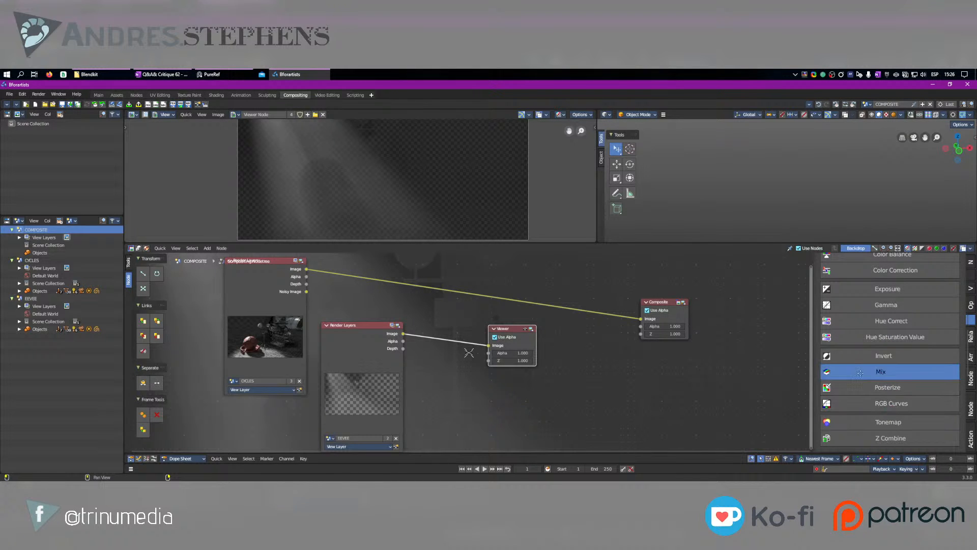
pyautogui.click(472, 331)
pyautogui.click(501, 278)
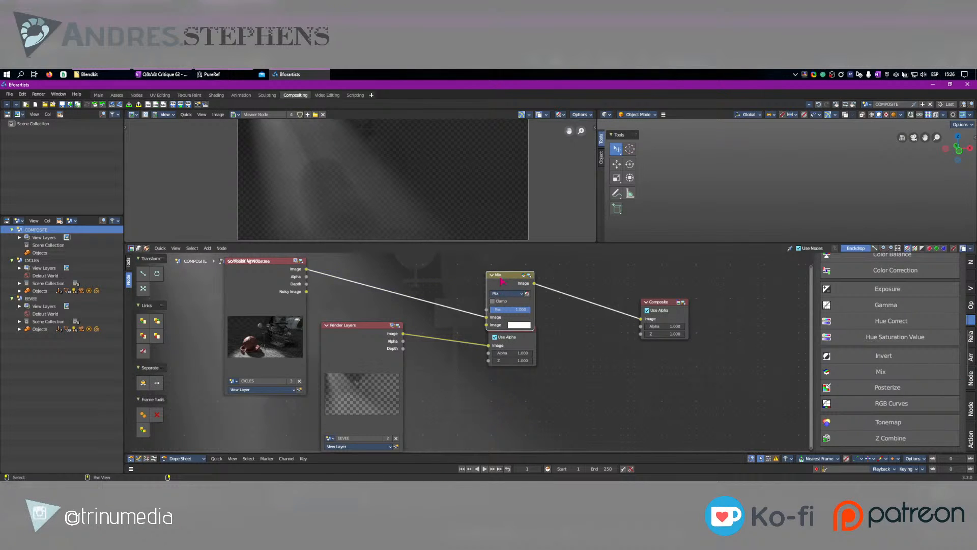
# Link the EEVEE image to the Mix node's second image input, use Mix blending with alpha included, and preview the result through the Viewer.
pyautogui.moveTo(502, 280); pyautogui.dragTo(526, 268)
pyautogui.moveTo(405, 337); pyautogui.dragTo(512, 312)
pyautogui.click(533, 282)
pyautogui.click(535, 289)
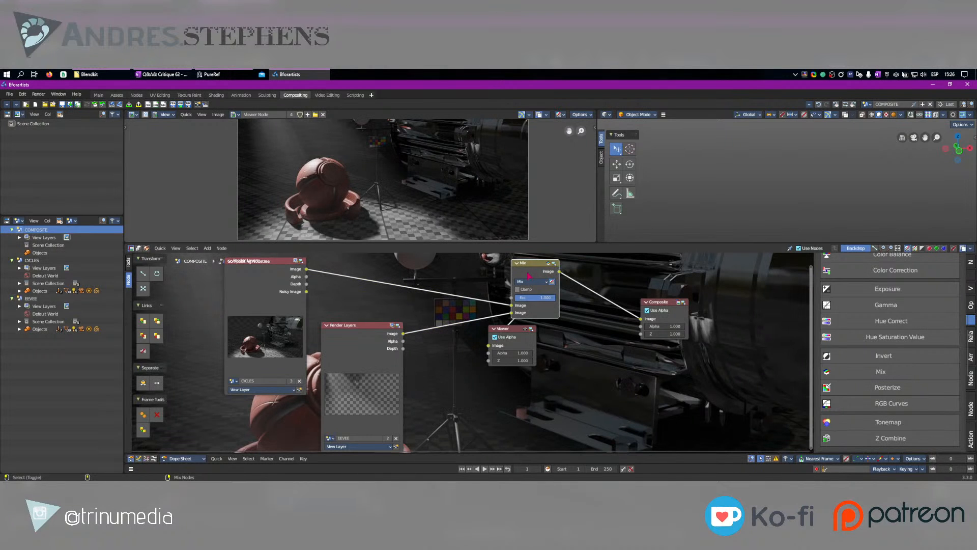
pyautogui.keyDown('ctrl'); pyautogui.keyDown('shift'); pyautogui.click(530, 275); pyautogui.keyUp('shift'); pyautogui.keyUp('ctrl')
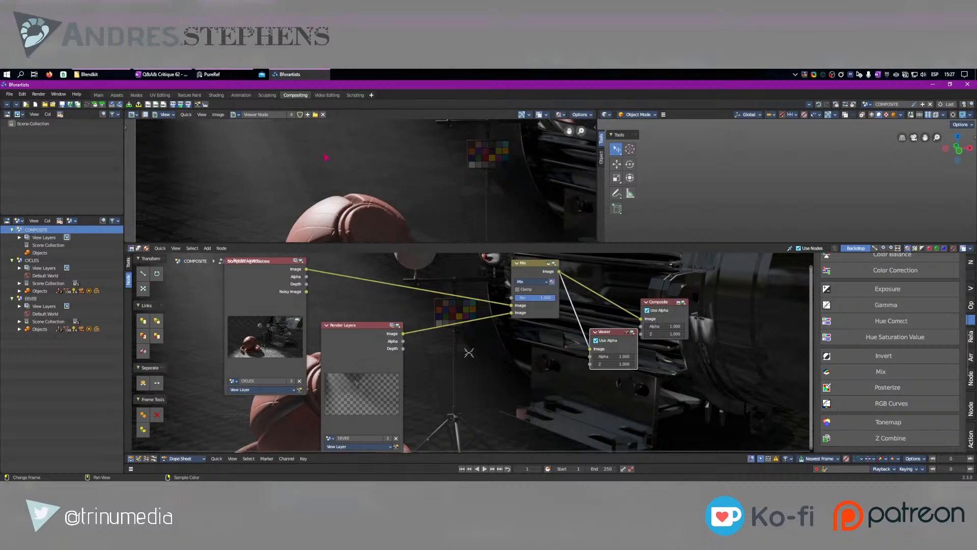
# Inspect the combined CYCLES and EEVEE image in the maximized image viewer, and return to the compositing layout.
pyautogui.hotkey('ctrl', 'space')
pyautogui.scroll(-3, 504, 255)
pyautogui.scroll(4, 474, 262)
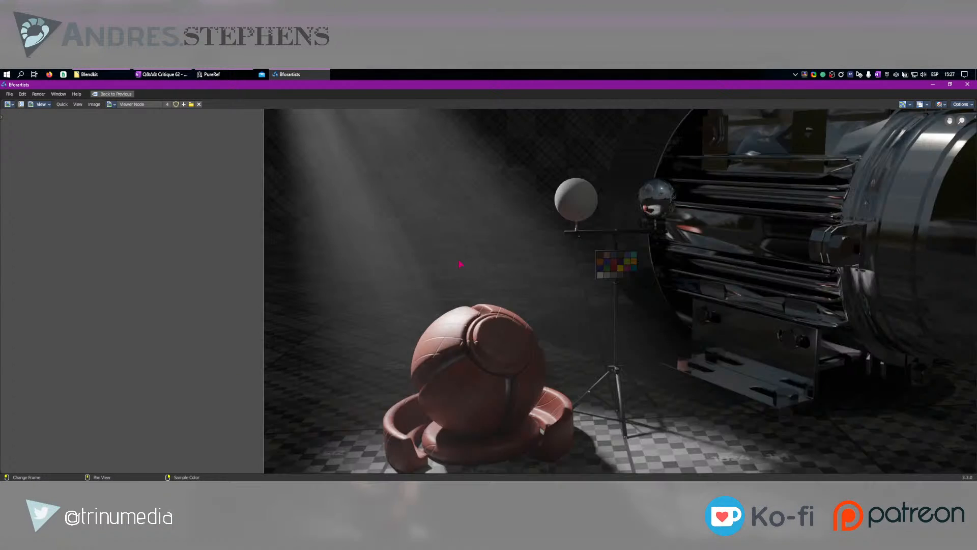
pyautogui.scroll(-3, 461, 263)
pyautogui.moveTo(410, 233); pyautogui.dragTo(395, 240, button='middle')
pyautogui.scroll(1, 397, 241)
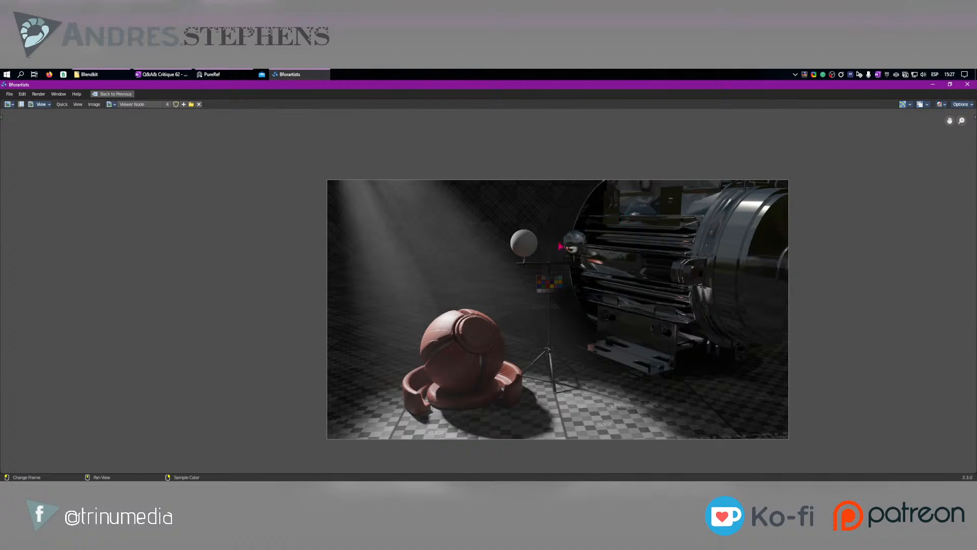
pyautogui.hotkey('ctrl', 'space')
pyautogui.press('Home')
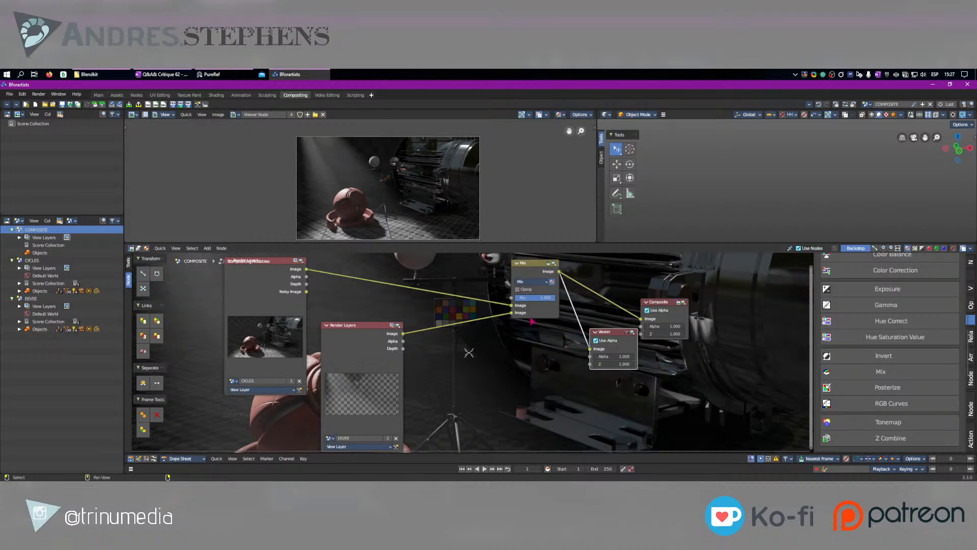
# Examine how the volumetric light rays blend over the shader ball and background in the composited image.
pyautogui.scroll(5, 338, 177)
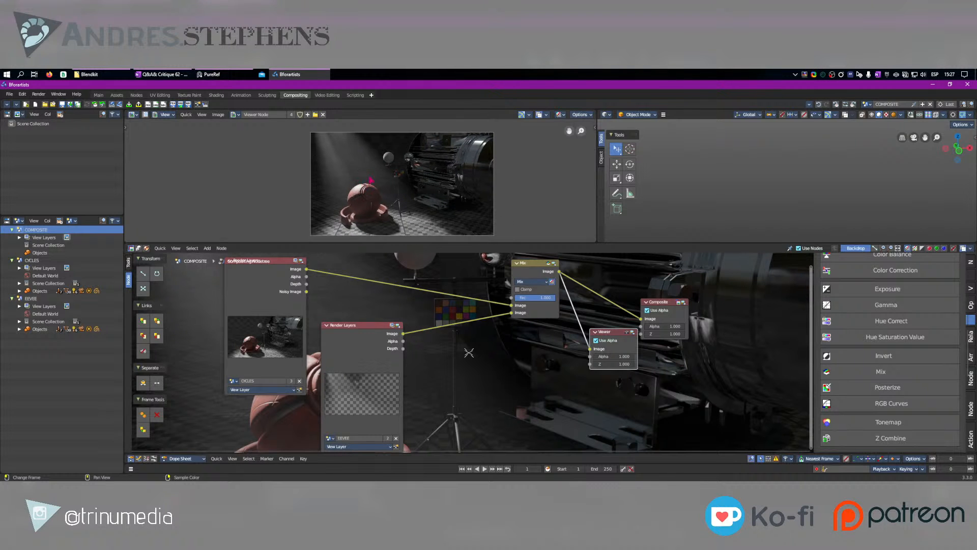
pyautogui.moveTo(316, 169); pyautogui.dragTo(355, 168, button='middle')
pyautogui.scroll(-5, 355, 169)
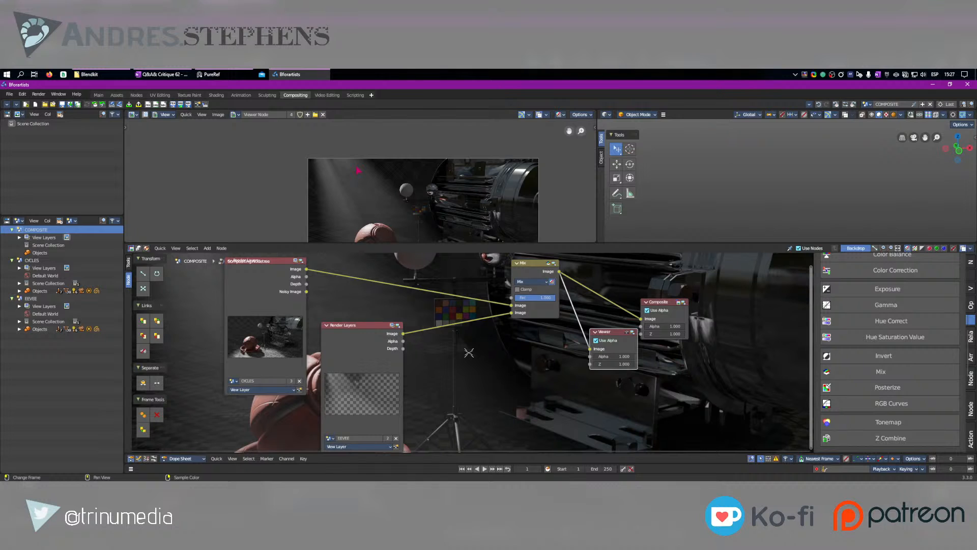
pyautogui.moveTo(358, 170)
pyautogui.mouseDown(button='middle')
pyautogui.moveTo(309, 155)
pyautogui.moveTo(363, 176)
pyautogui.mouseUp(button='middle')
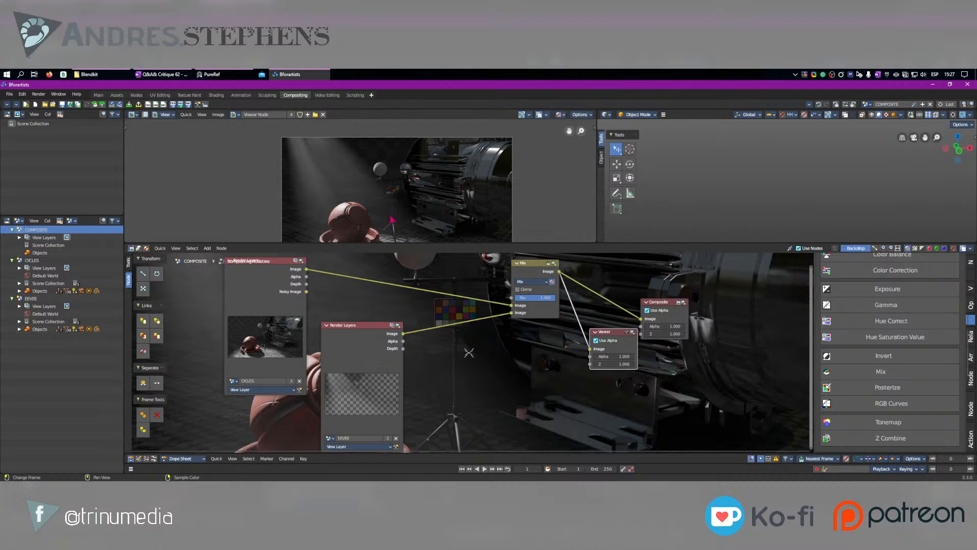
pyautogui.scroll(2, 358, 213)
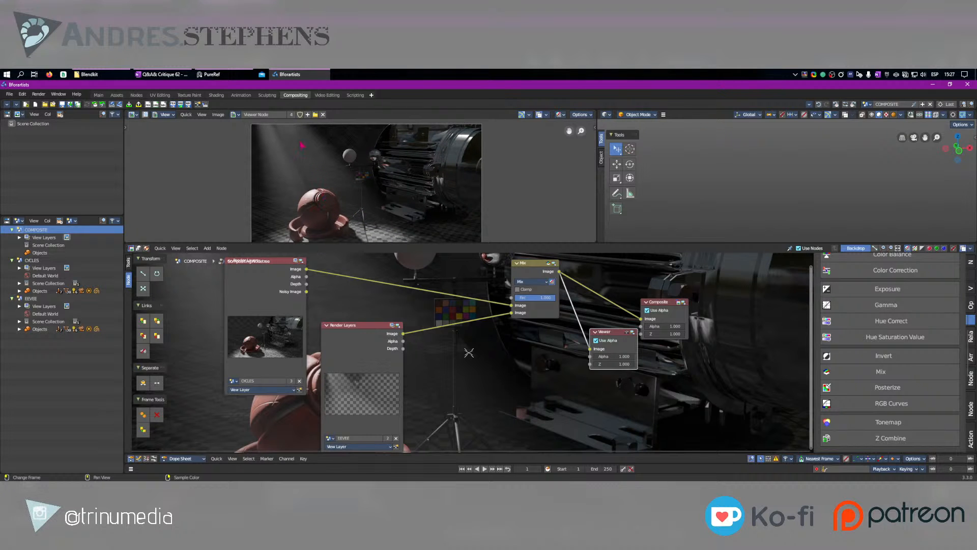
pyautogui.scroll(2, 302, 166)
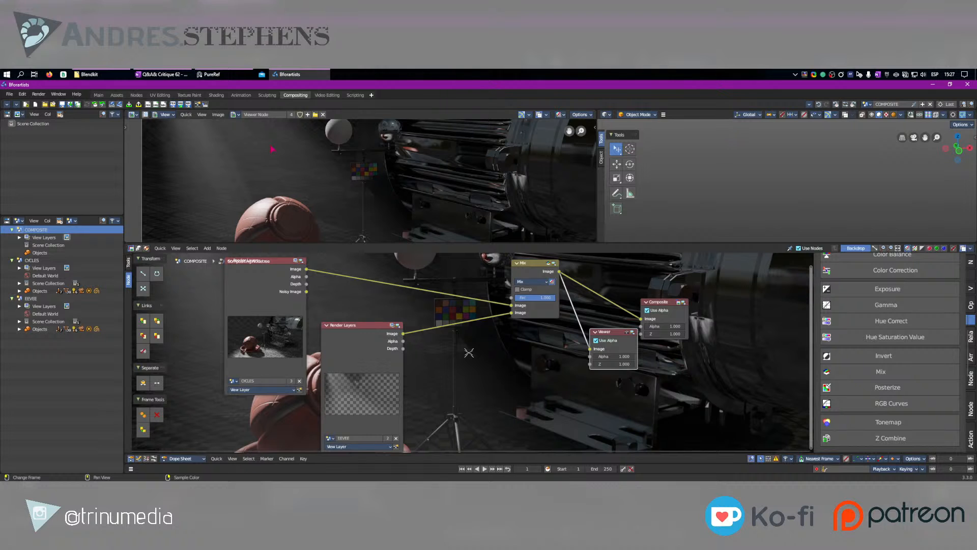
pyautogui.scroll(-3, 252, 162)
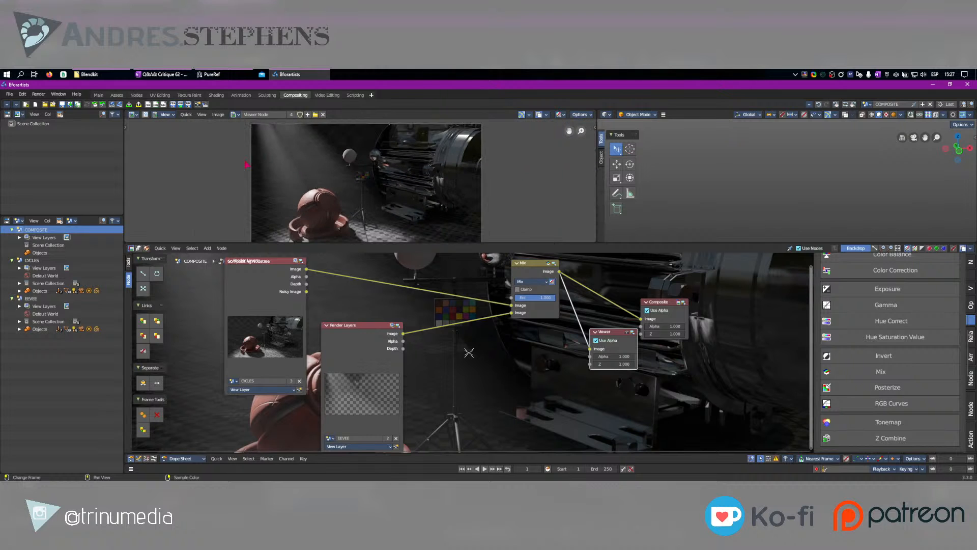
pyautogui.scroll(1, 248, 164)
pyautogui.moveTo(450, 360); pyautogui.dragTo(427, 361, button='middle')
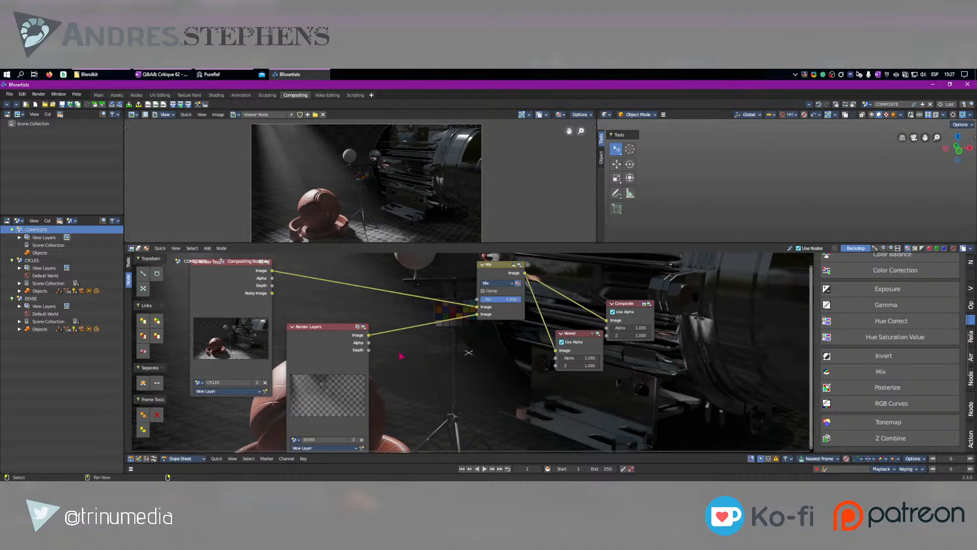
# Insert a Map Range node on the link between the EEVEE Render Layers image and the Mix node's second image input.
pyautogui.hotkey('shift', 'a')
pyautogui.write('ran')
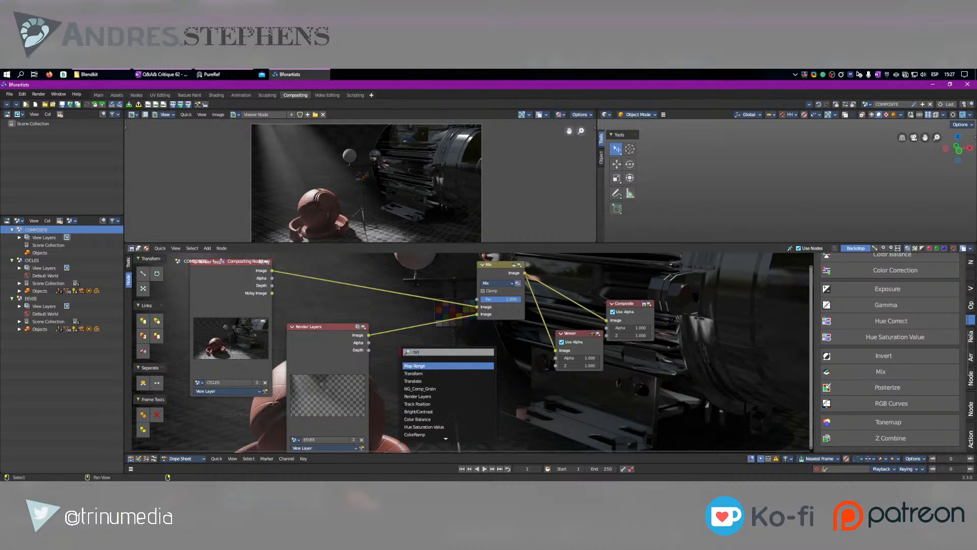
pyautogui.press('Return')
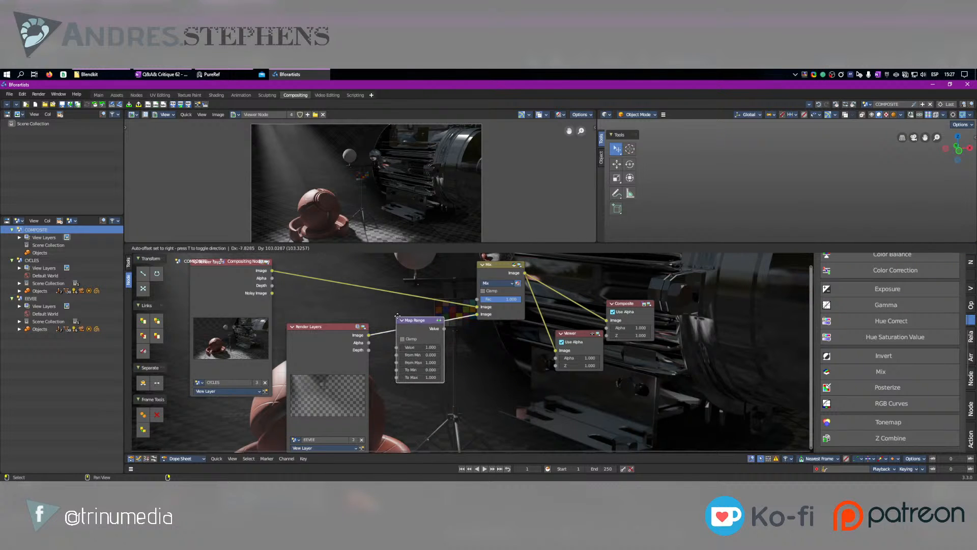
pyautogui.click(402, 321)
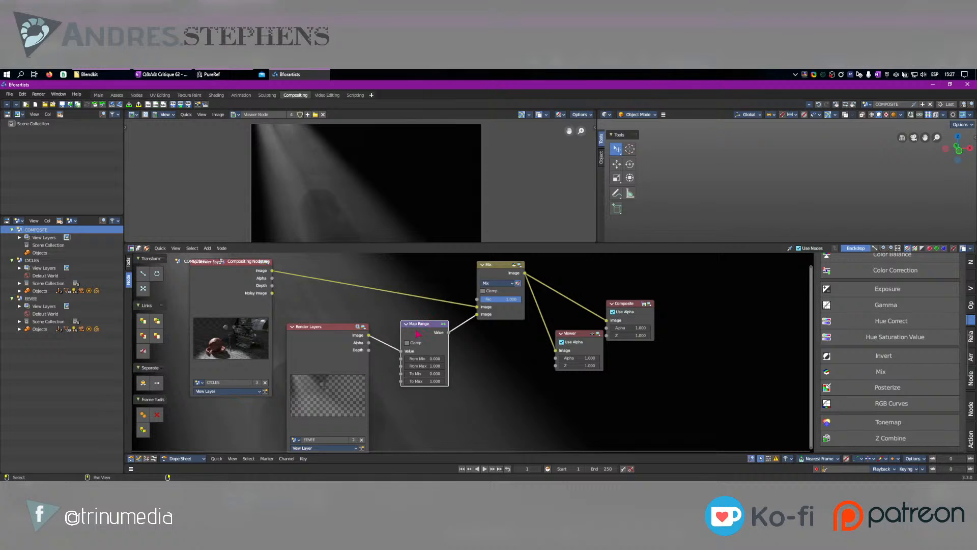
# Try Soft Light, Linear Light and Lighten blending on the Mix node, and test Lighten with a reduced factor.
pyautogui.click(498, 283)
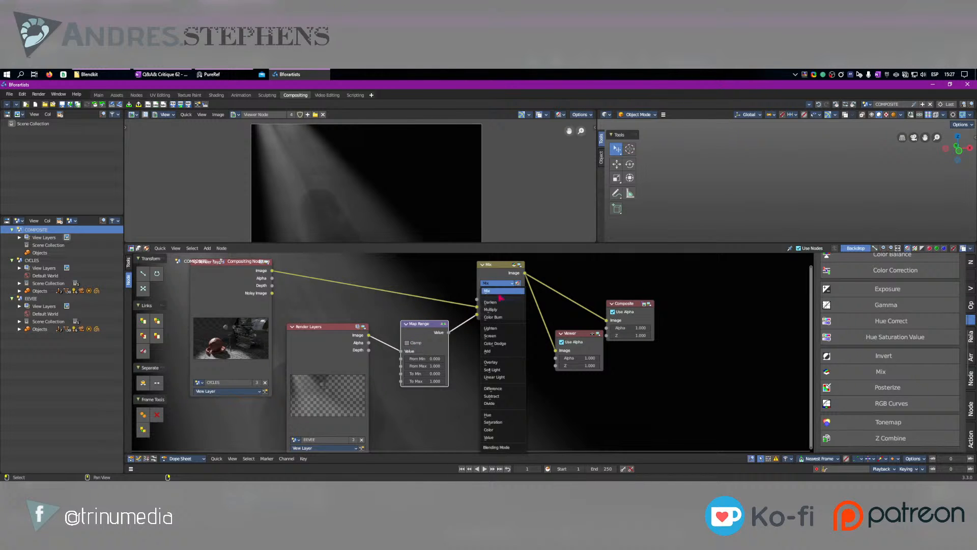
pyautogui.click(509, 370)
pyautogui.click(496, 283)
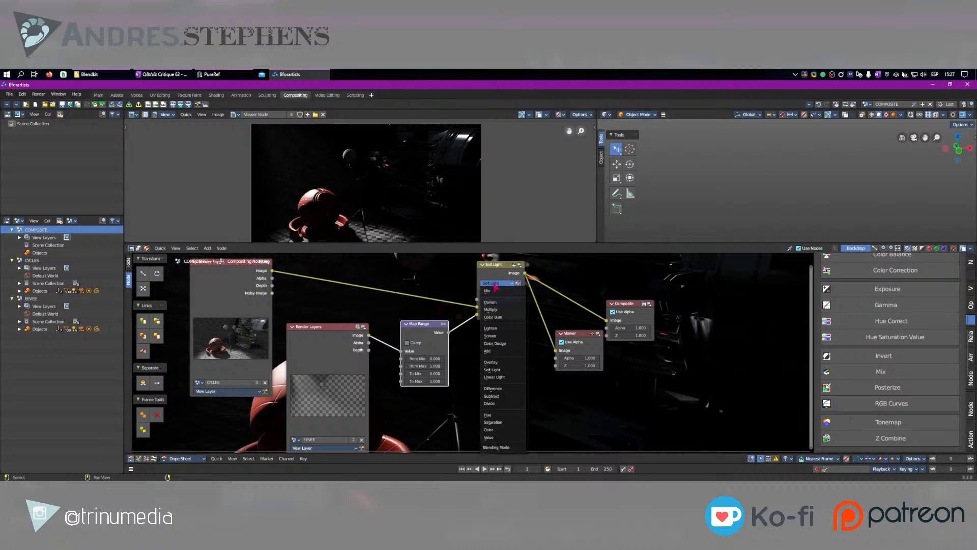
pyautogui.click(509, 377)
pyautogui.click(496, 283)
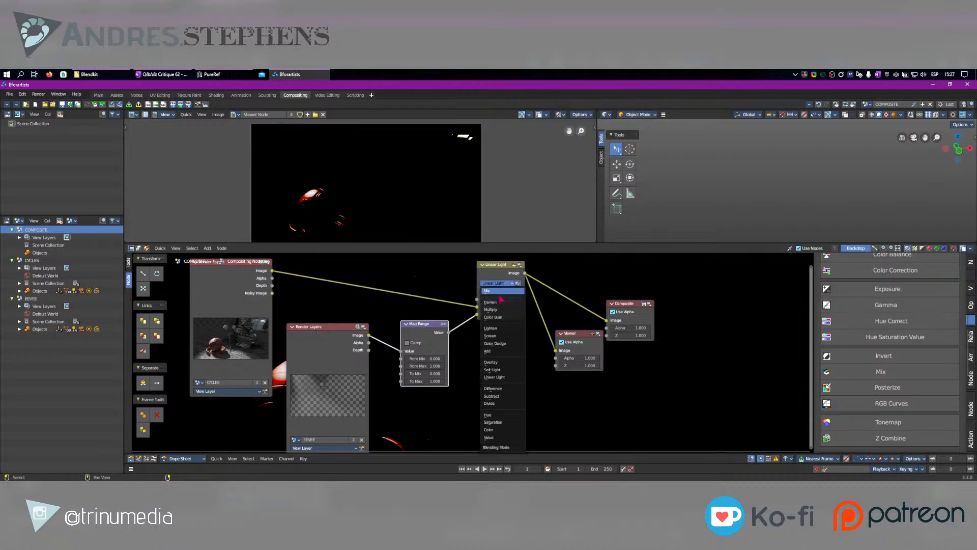
pyautogui.click(501, 329)
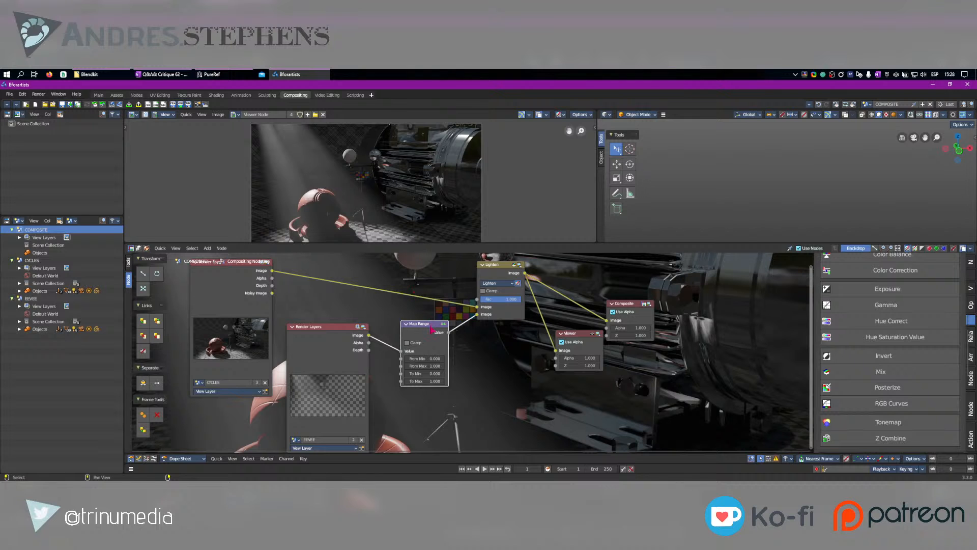
pyautogui.moveTo(431, 327); pyautogui.dragTo(423, 325)
pyautogui.moveTo(508, 299); pyautogui.dragTo(474, 299)
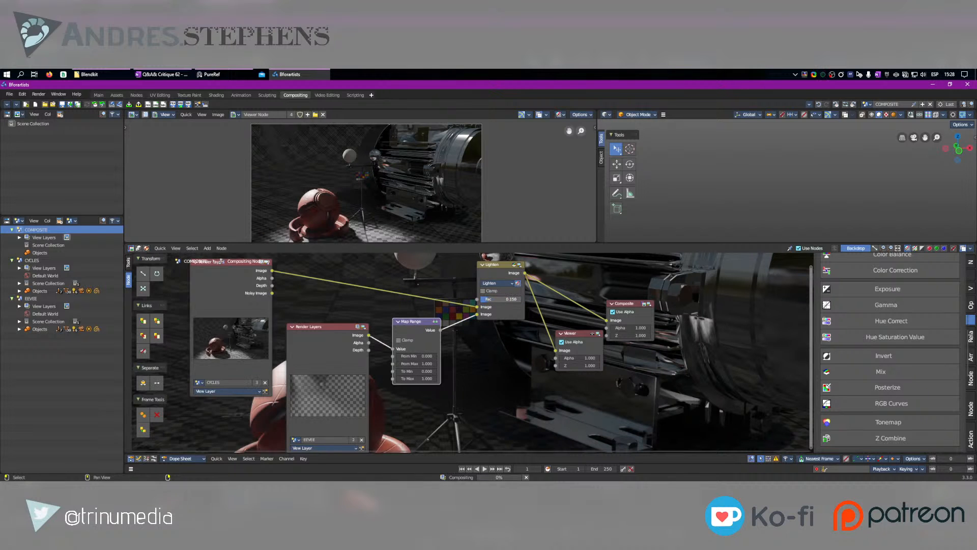
# Set the Mix node's blending to Add, then try a slightly negative From Min on the Map Range node and undo it.
pyautogui.click(497, 283)
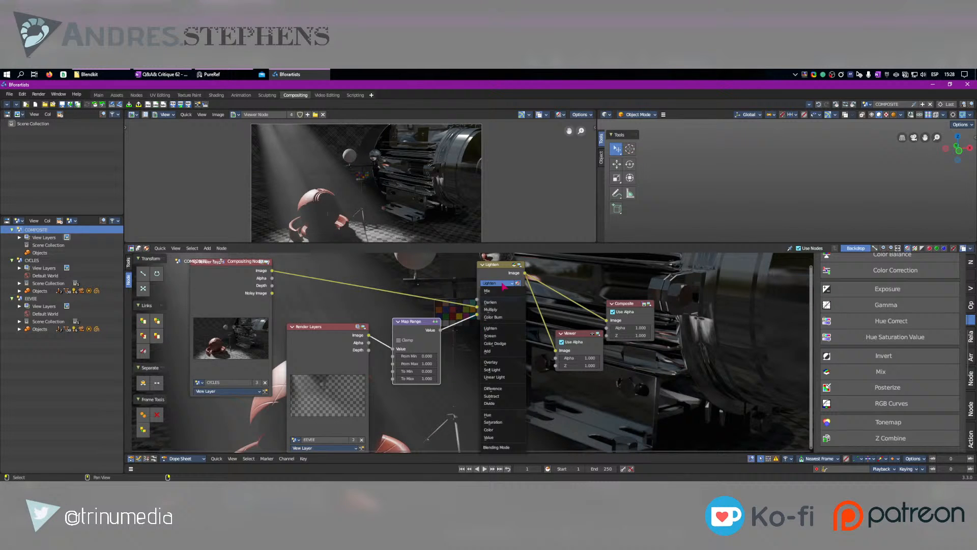
pyautogui.click(494, 351)
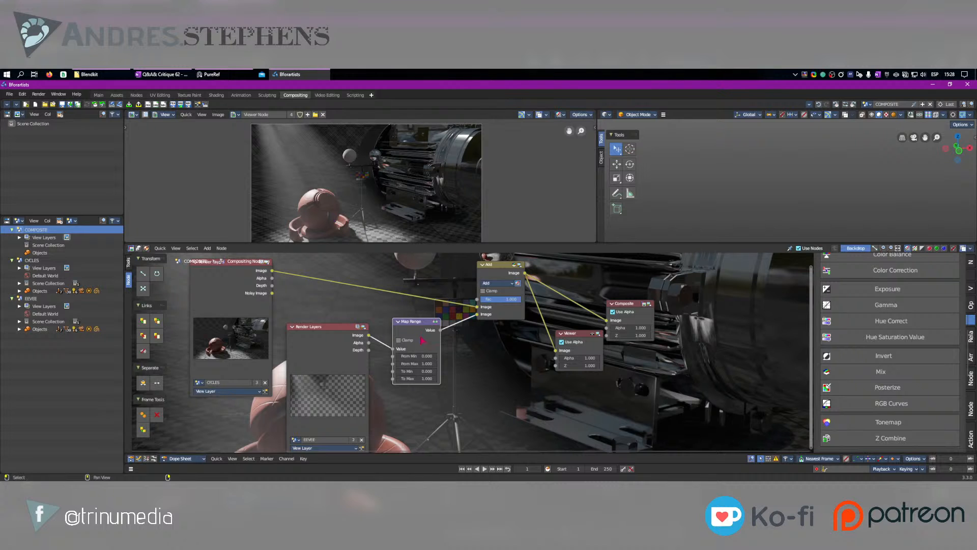
pyautogui.moveTo(419, 357)
pyautogui.keyDown('shift'); pyautogui.mouseDown()
pyautogui.moveTo(448, 357)
pyautogui.moveTo(404, 356)
pyautogui.moveTo(444, 356)
pyautogui.moveTo(417, 356)
pyautogui.mouseUp(); pyautogui.keyUp('shift')
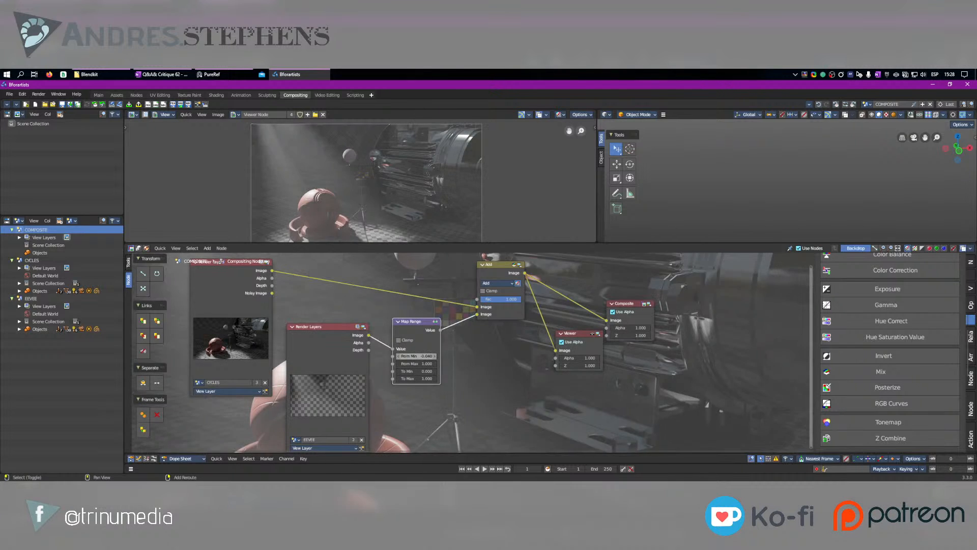
pyautogui.hotkey('ctrl', 'z')
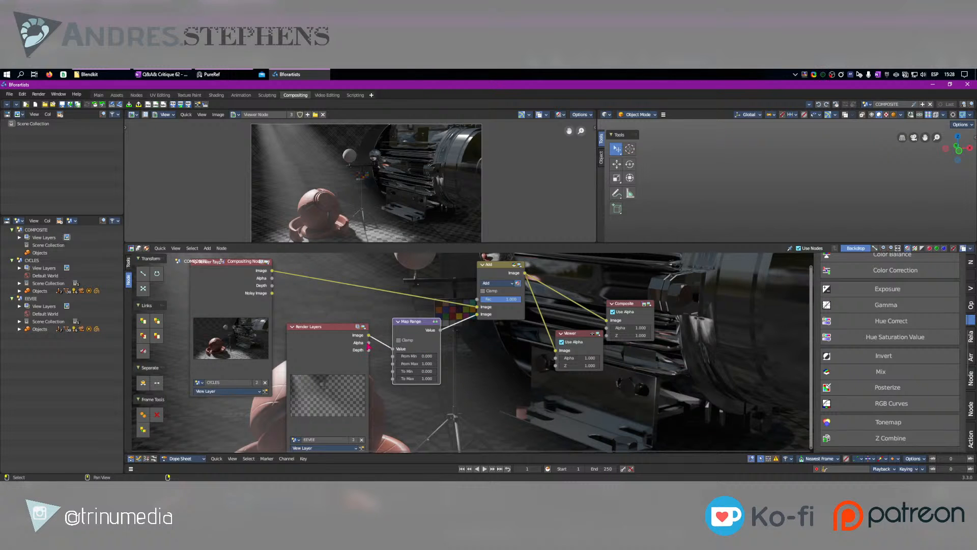
# Link the EEVEE alpha to the Add node's factor and set the Map Range node's From Max to 0.460, checking the rendered light rays.
pyautogui.moveTo(369, 349); pyautogui.dragTo(477, 299)
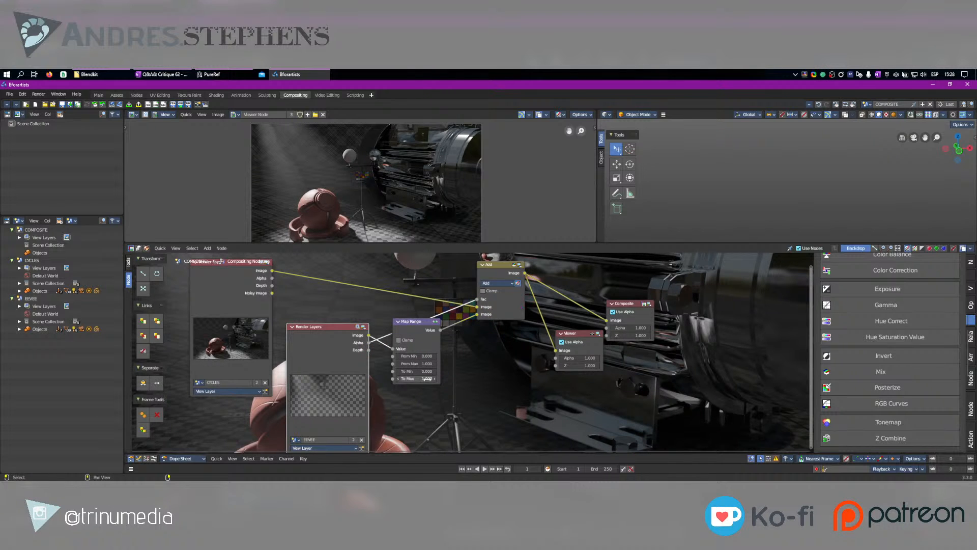
pyautogui.moveTo(422, 363); pyautogui.dragTo(350, 364)
pyautogui.moveTo(302, 177); pyautogui.dragTo(285, 169, button='middle')
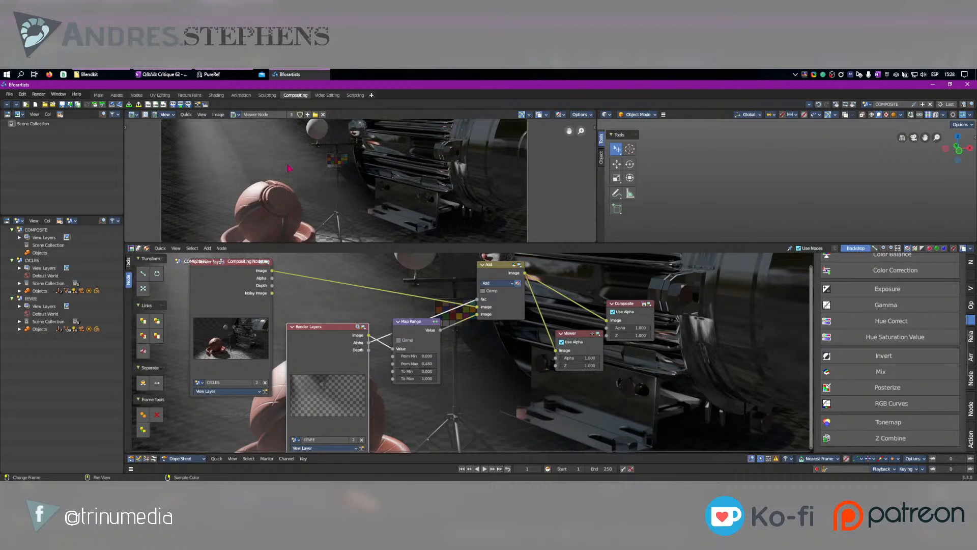
pyautogui.scroll(-1, 288, 171)
pyautogui.moveTo(299, 136); pyautogui.dragTo(292, 137, button='middle')
pyautogui.scroll(1, 292, 136)
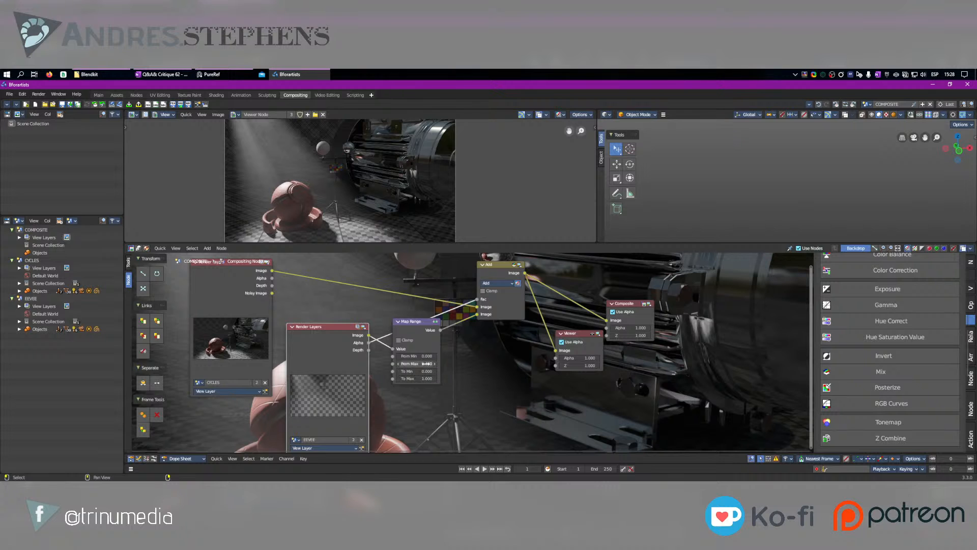
# Move the Map Range node lower and shift the Add node down to space out the node layout.
pyautogui.scroll(1, 427, 359)
pyautogui.moveTo(401, 324); pyautogui.dragTo(434, 353)
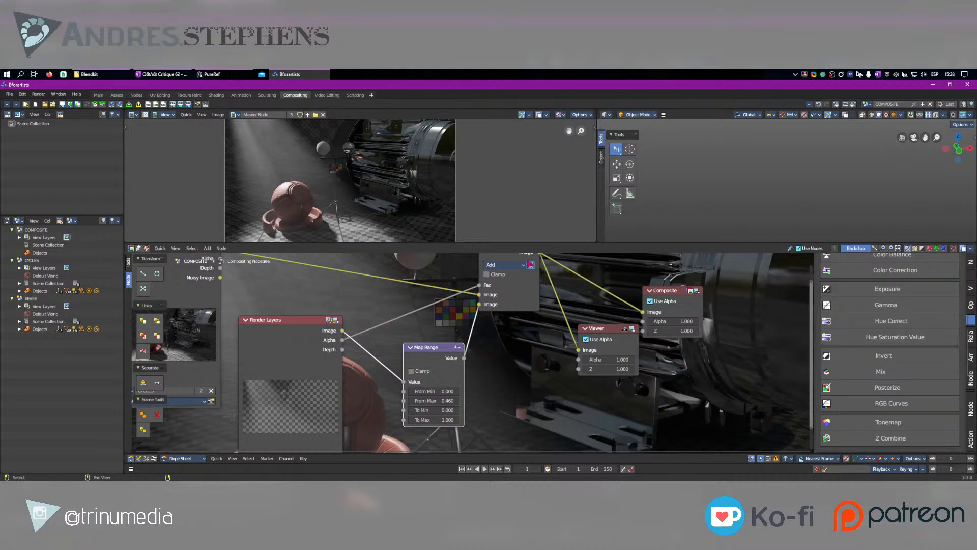
pyautogui.moveTo(515, 261); pyautogui.dragTo(529, 286)
# Compare Lighten and Overlay blending with Add on the light rays, and return the node to Add.
pyautogui.click(534, 290)
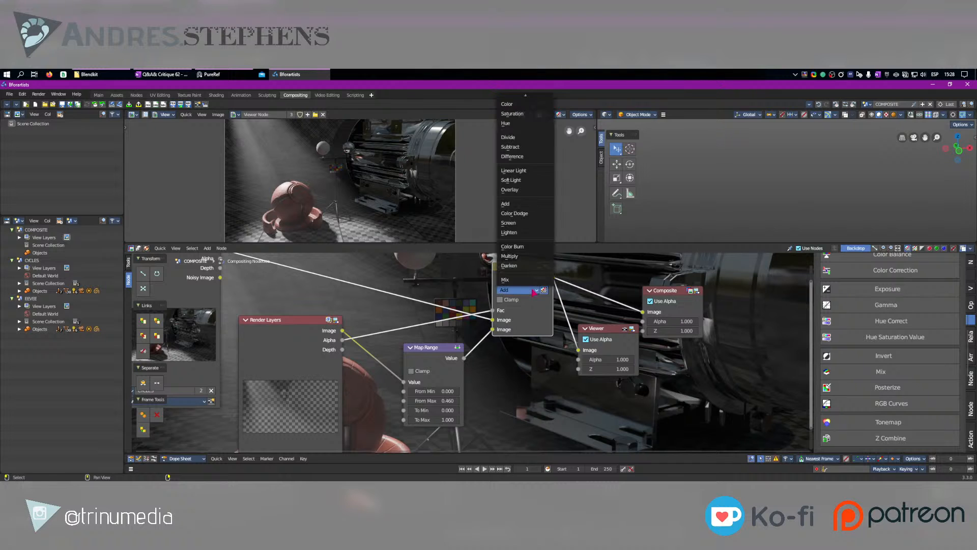
pyautogui.click(516, 232)
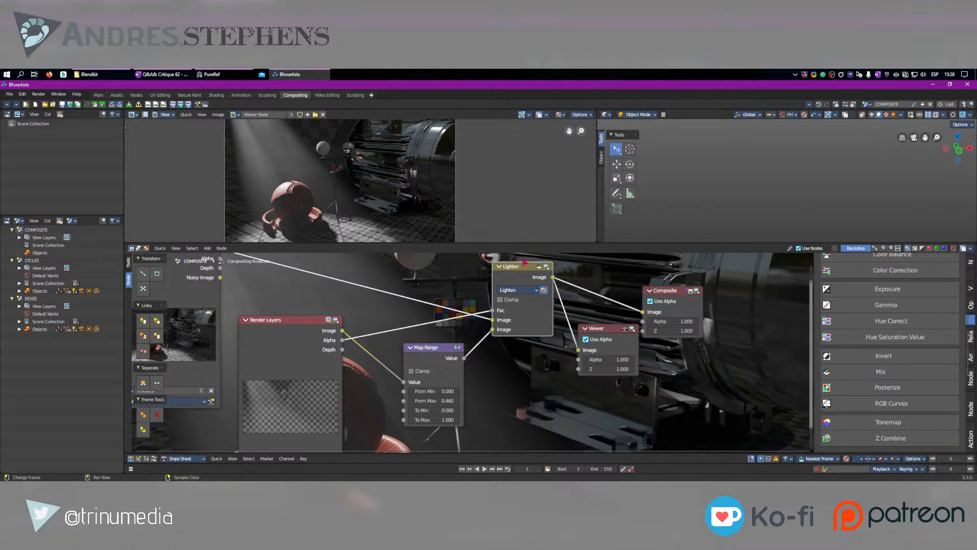
pyautogui.scroll(2, 270, 164)
pyautogui.scroll(2, 324, 179)
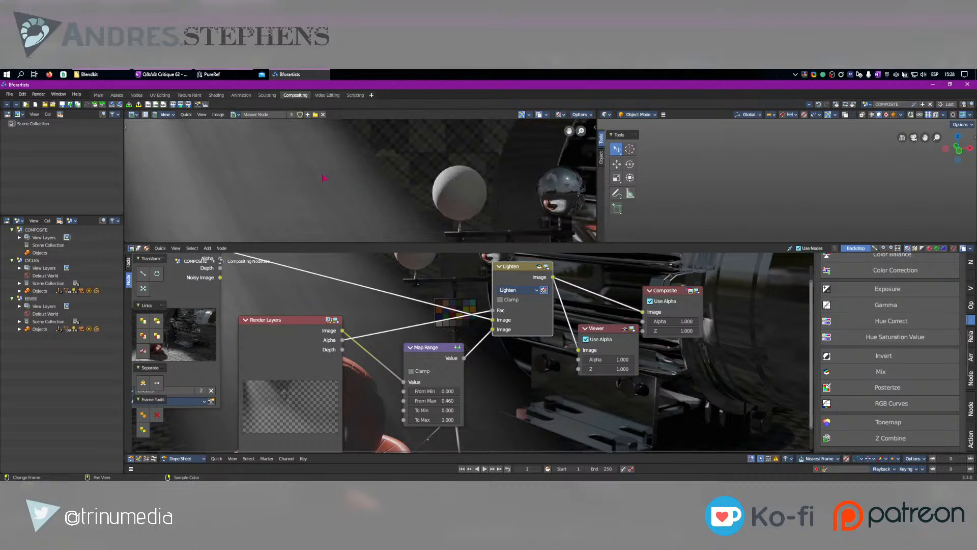
pyautogui.click(517, 289)
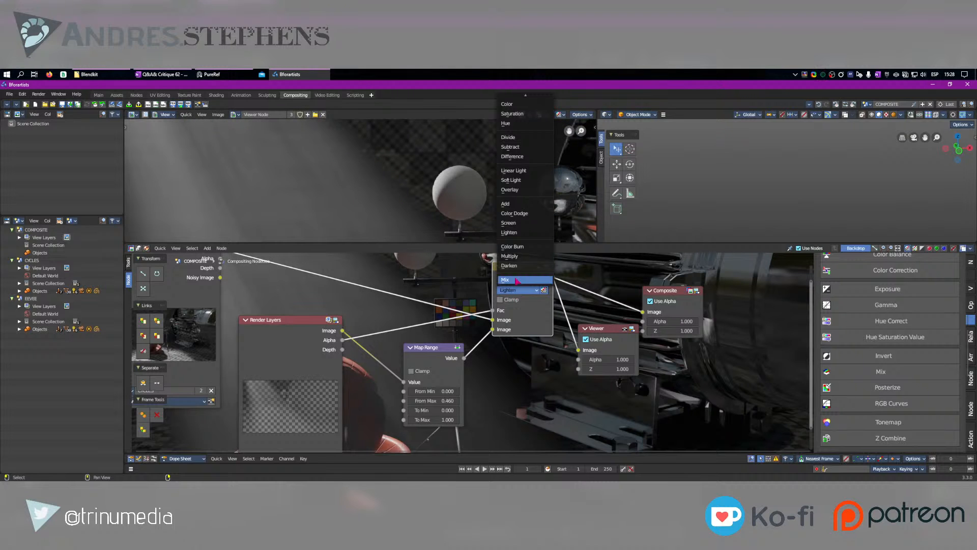
pyautogui.click(505, 203)
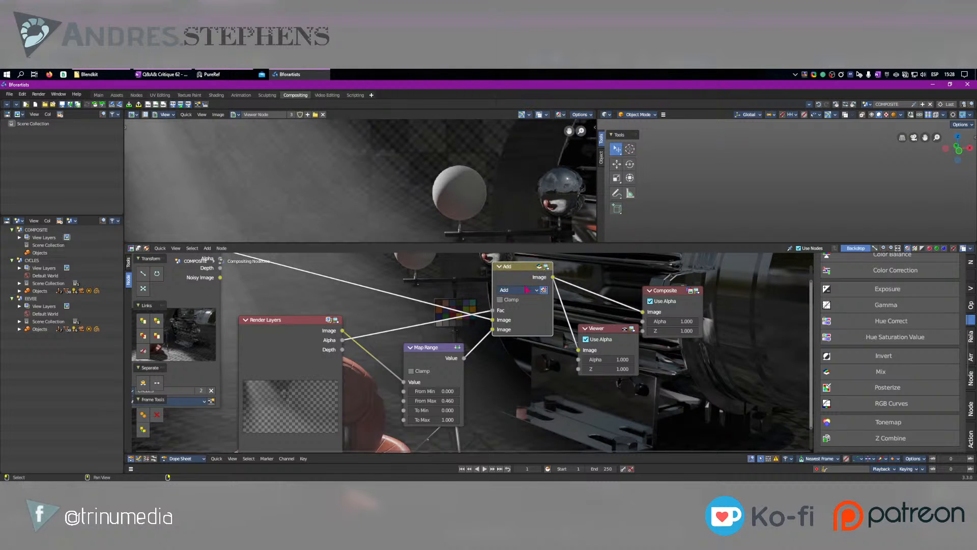
pyautogui.click(517, 289)
pyautogui.click(510, 189)
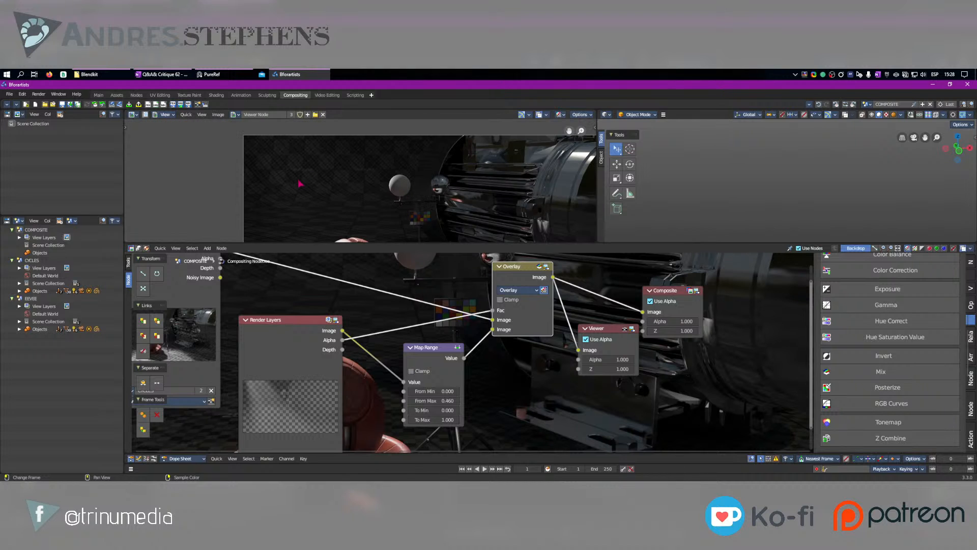
pyautogui.click(538, 290)
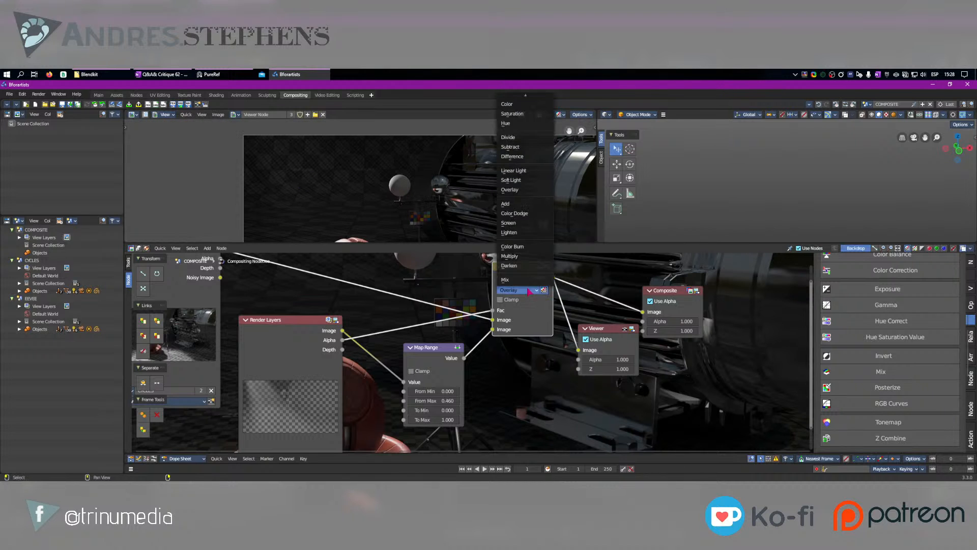
pyautogui.click(519, 205)
pyautogui.scroll(-3, 303, 162)
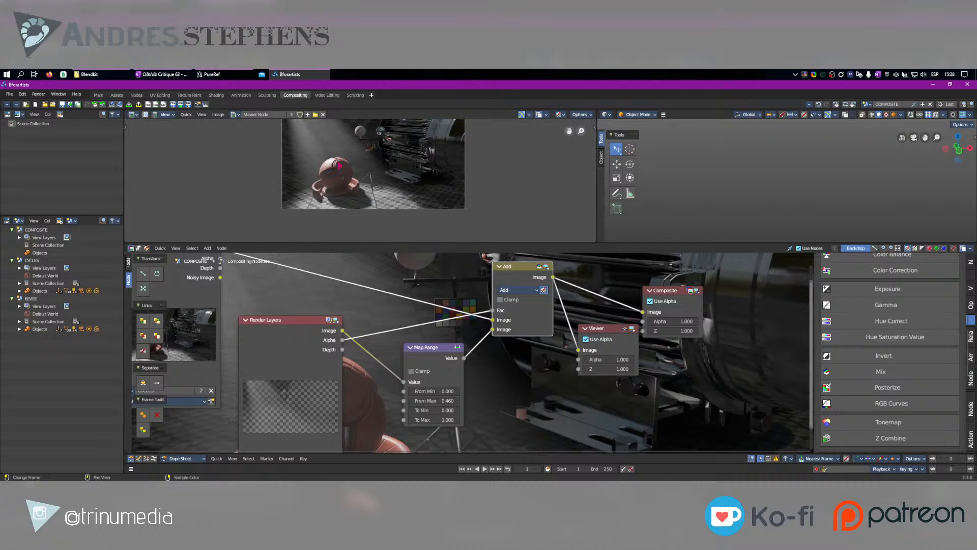
# Make room beside the Map Range node, insert a Mix node between it and the Add node, and set its blending to Color.
pyautogui.moveTo(424, 356); pyautogui.dragTo(394, 370)
pyautogui.hotkey('shift', 'a')
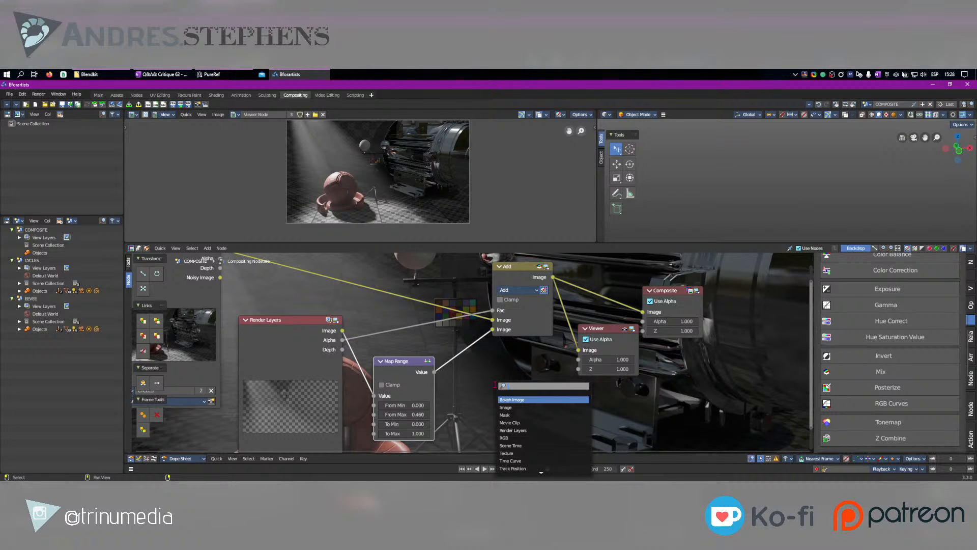
pyautogui.write('mix')
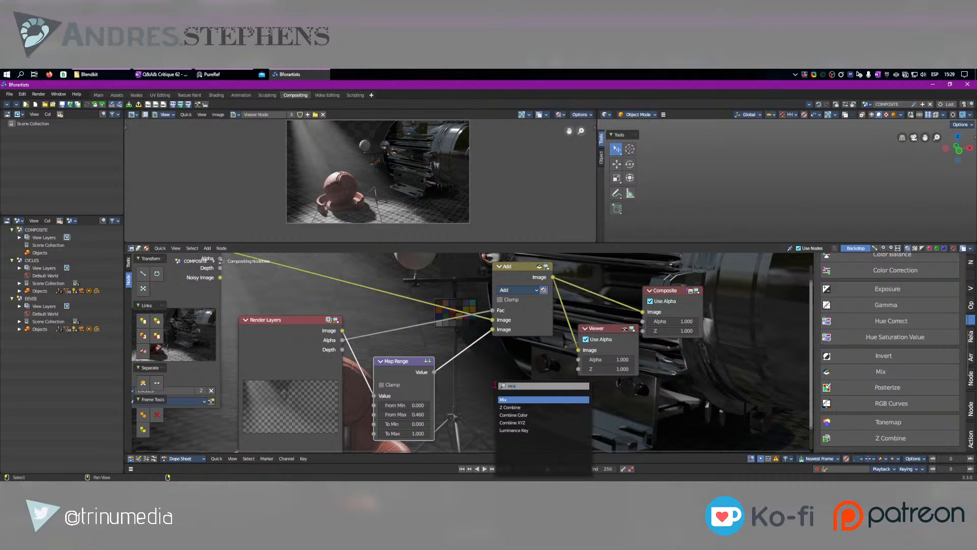
pyautogui.press('Return')
pyautogui.click(484, 386)
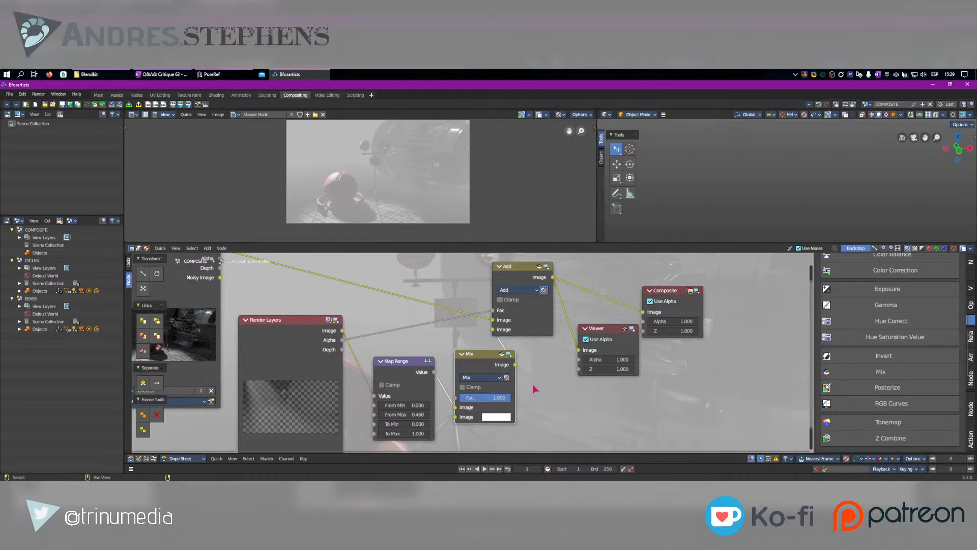
pyautogui.click(482, 378)
pyautogui.click(488, 193)
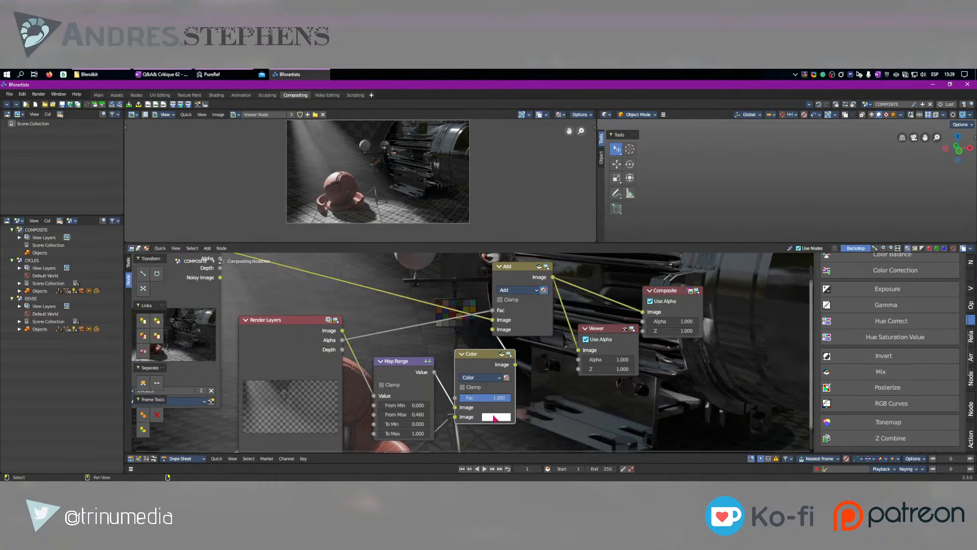
# Tint the light rays by setting the Color node's second image color to a pale pink with saturation 0.455 and value 1.000.
pyautogui.click(494, 416)
pyautogui.click(523, 344)
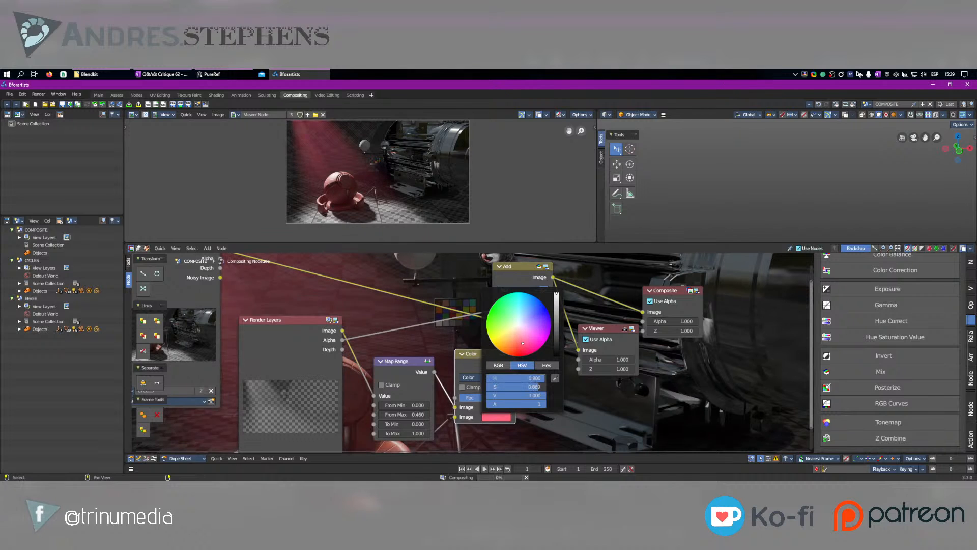
pyautogui.moveTo(523, 344); pyautogui.dragTo(515, 342)
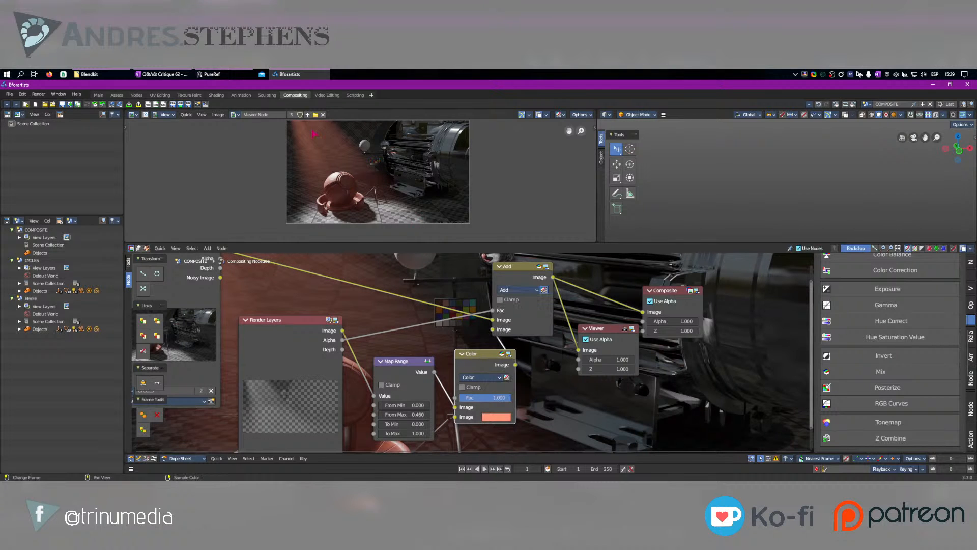
pyautogui.scroll(3, 361, 179)
pyautogui.click(499, 417)
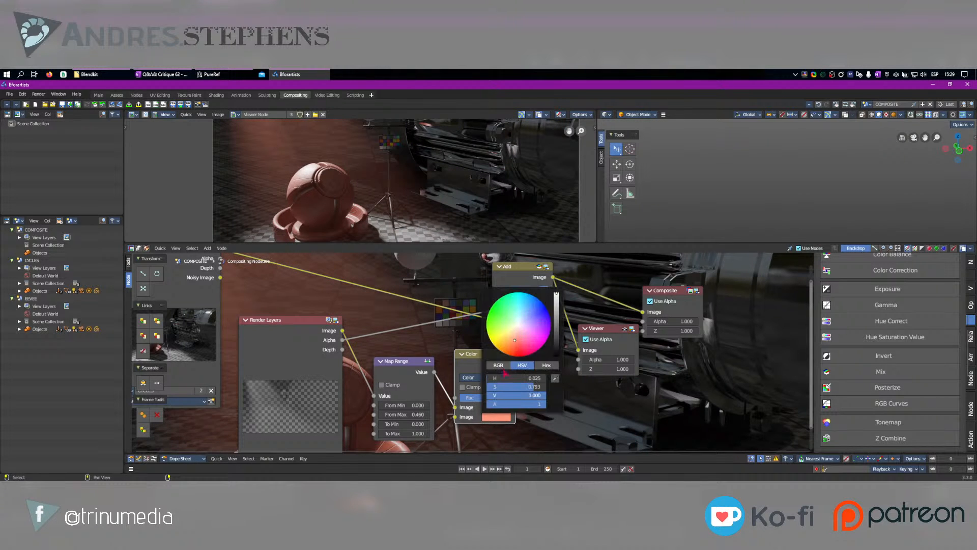
pyautogui.moveTo(511, 312); pyautogui.dragTo(518, 332)
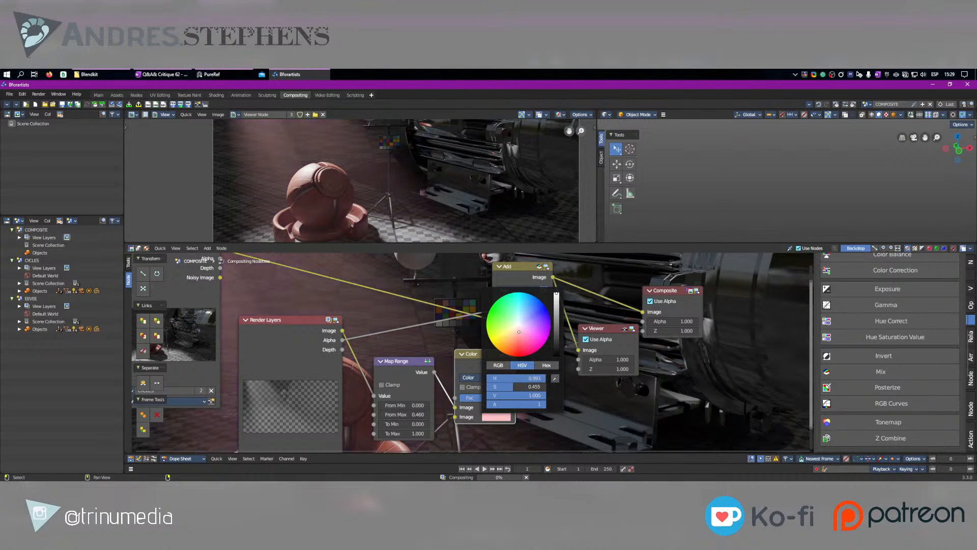
# Rearrange the Add and Viewer nodes to uncover the Color node's connections and place the Viewer beneath the Composite node.
pyautogui.scroll(-4, 344, 188)
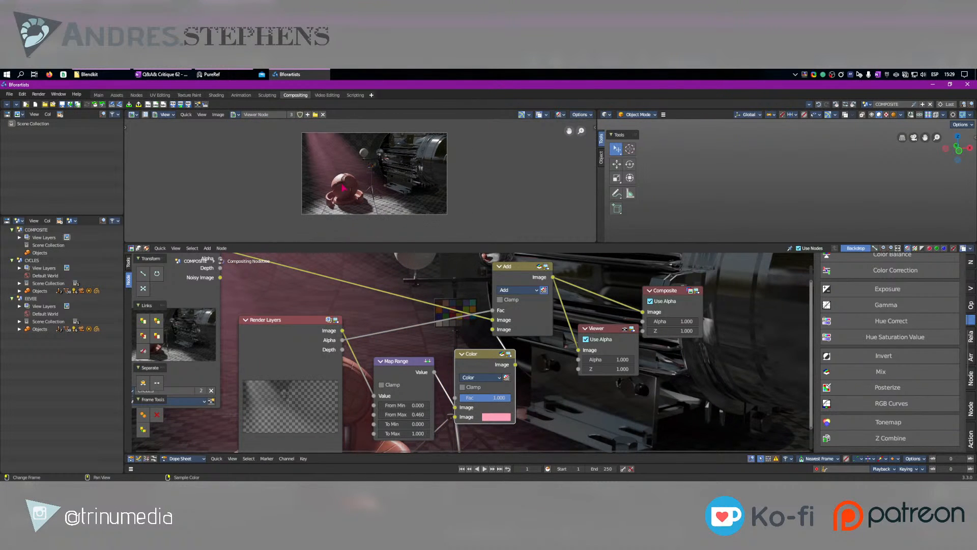
pyautogui.scroll(2, 331, 179)
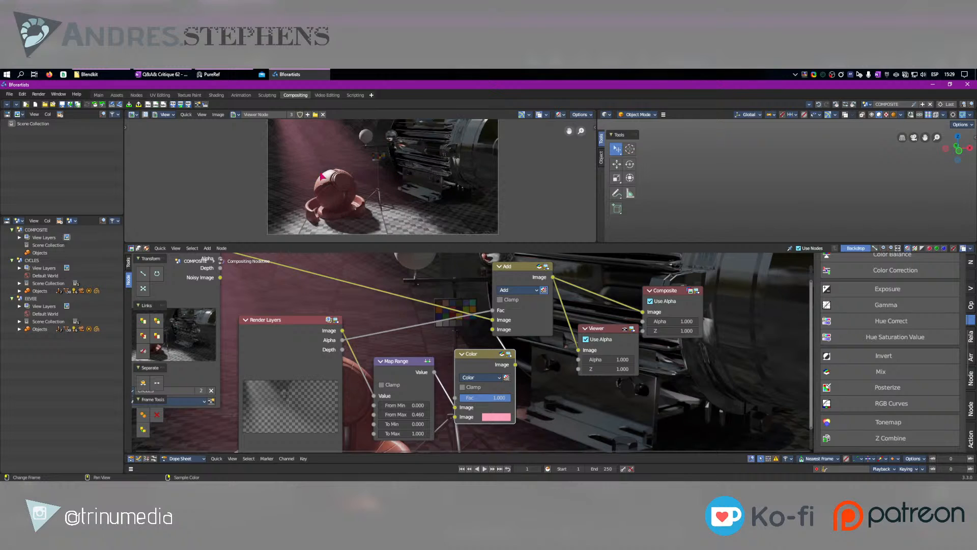
pyautogui.moveTo(520, 274); pyautogui.dragTo(568, 274)
pyautogui.moveTo(633, 347); pyautogui.dragTo(706, 368)
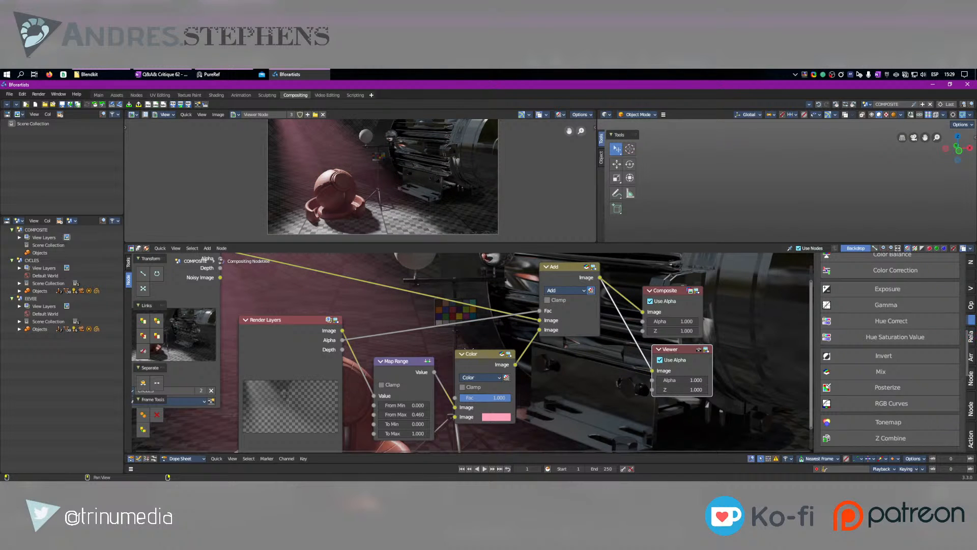
# Show the compositor's performance options and check the Full Frame Compositor setting in the experimental preferences.
pyautogui.click(971, 305)
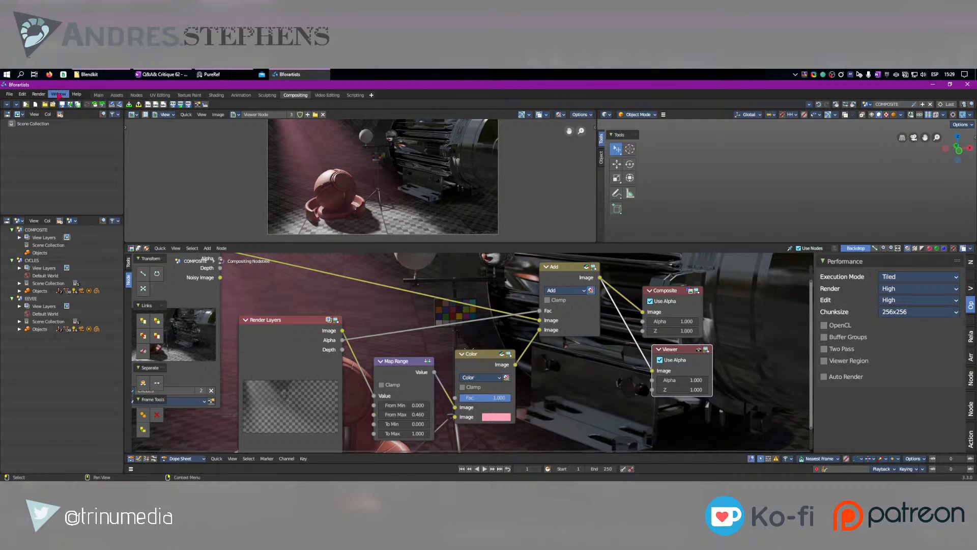
pyautogui.click(22, 95)
pyautogui.click(38, 237)
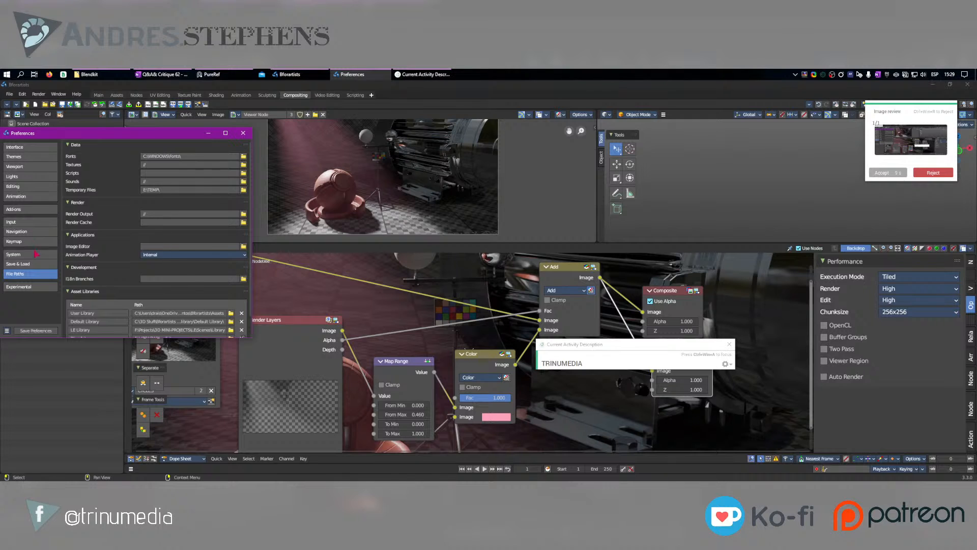
pyautogui.click(25, 287)
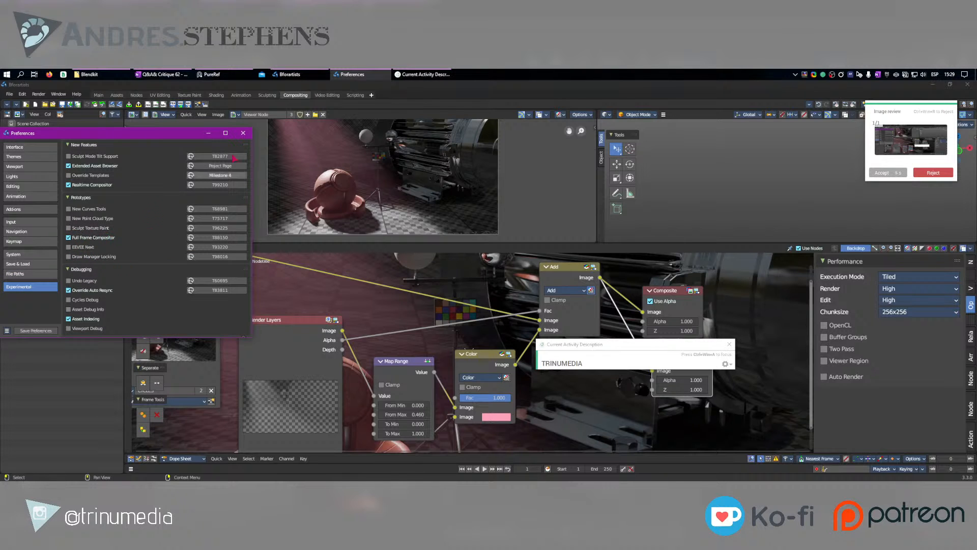
pyautogui.click(243, 132)
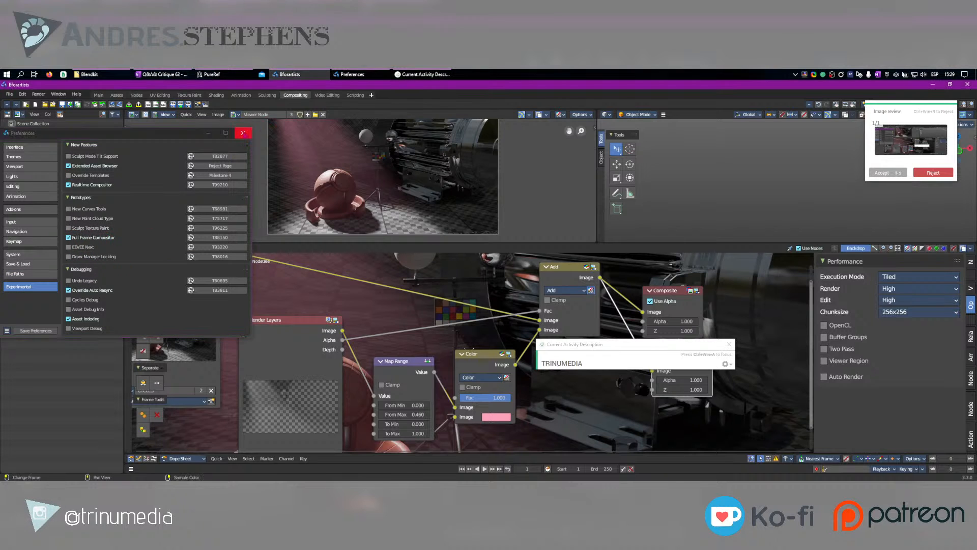
# Set the compositor's execution mode to Full Frame, enable OpenCL, Buffer Groups and Two Pass, and set the edit quality to Low.
pyautogui.click(916, 277)
pyautogui.click(923, 293)
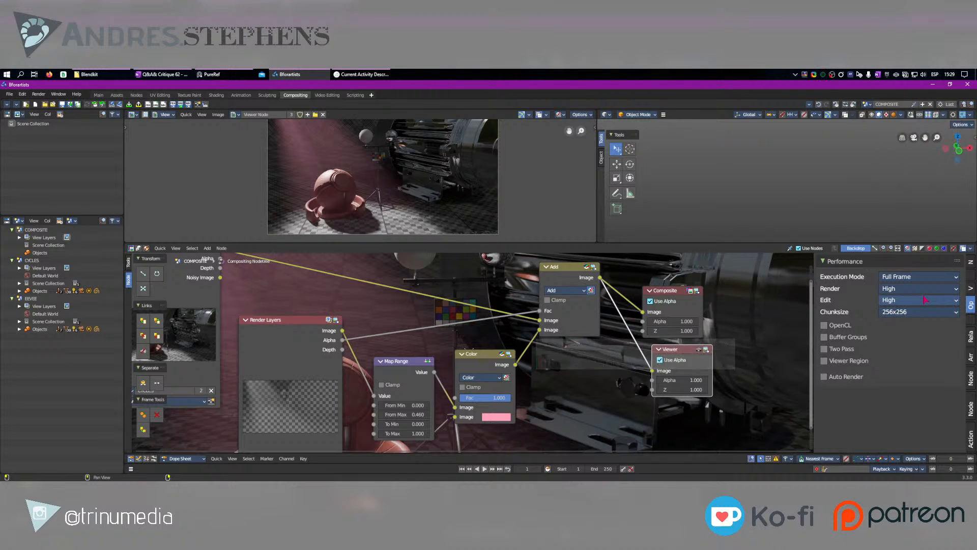
pyautogui.click(841, 326)
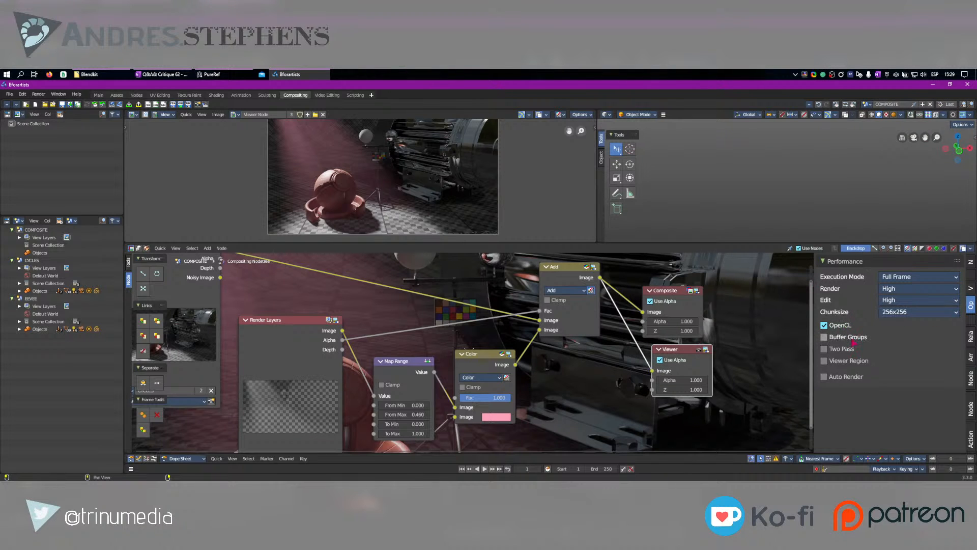
pyautogui.click(845, 338)
pyautogui.click(849, 350)
pyautogui.click(900, 302)
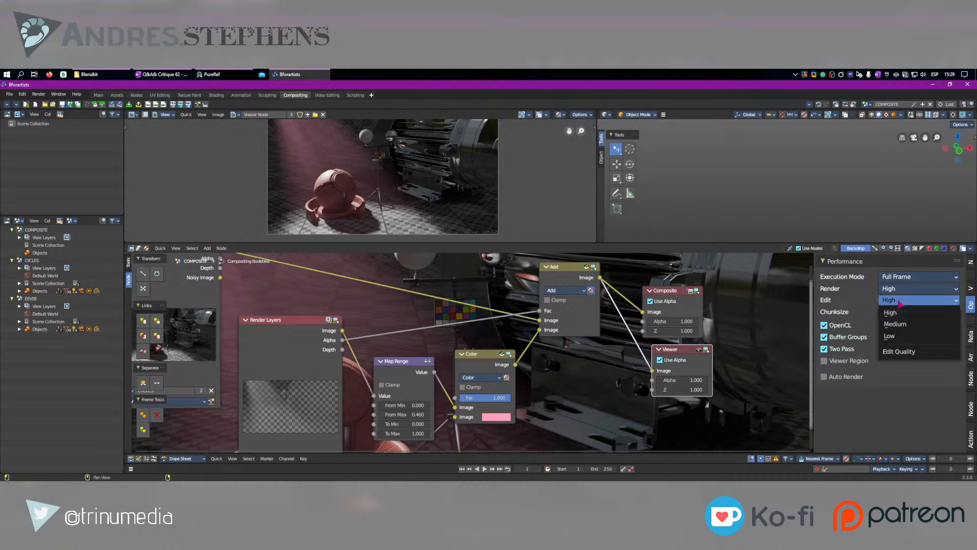
pyautogui.click(890, 336)
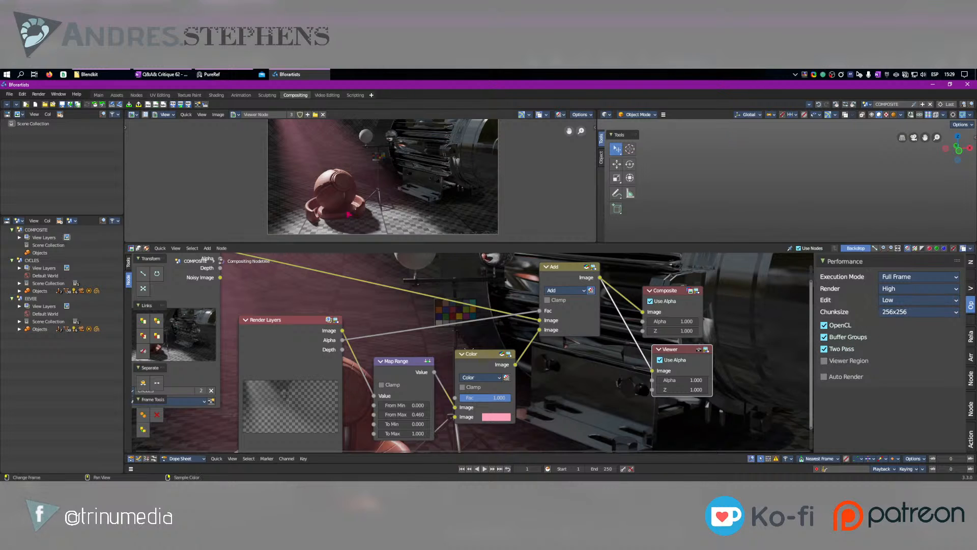
pyautogui.moveTo(509, 398)
pyautogui.mouseDown()
pyautogui.moveTo(492, 401)
pyautogui.moveTo(511, 400)
pyautogui.mouseUp()
pyautogui.moveTo(406, 414)
pyautogui.mouseDown()
pyautogui.moveTo(394, 414)
pyautogui.moveTo(406, 415)
pyautogui.mouseUp()
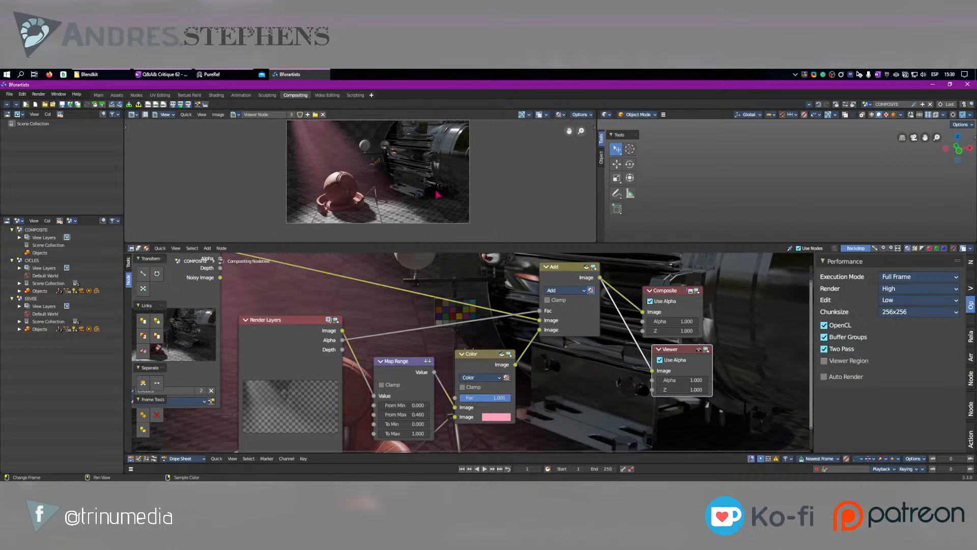
pyautogui.scroll(-2, 364, 196)
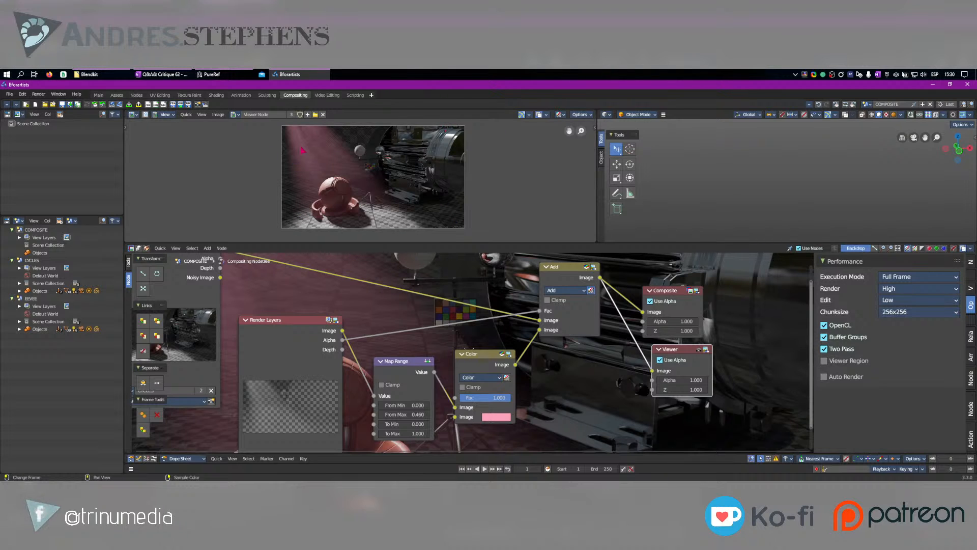
# Change the Color node's tint to a paler pink with hue 0.000 and saturation 0.396.
pyautogui.click(495, 417)
pyautogui.click(519, 330)
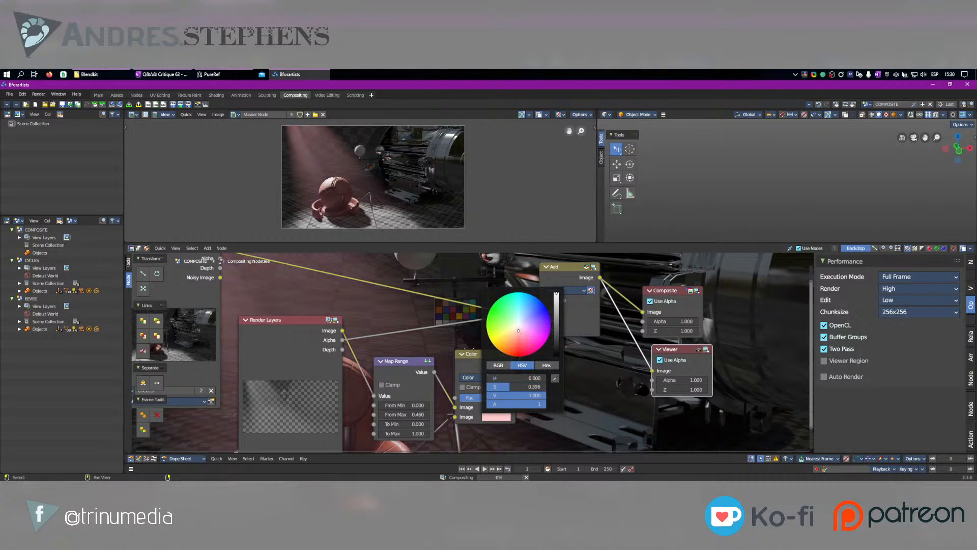
pyautogui.scroll(4, 316, 179)
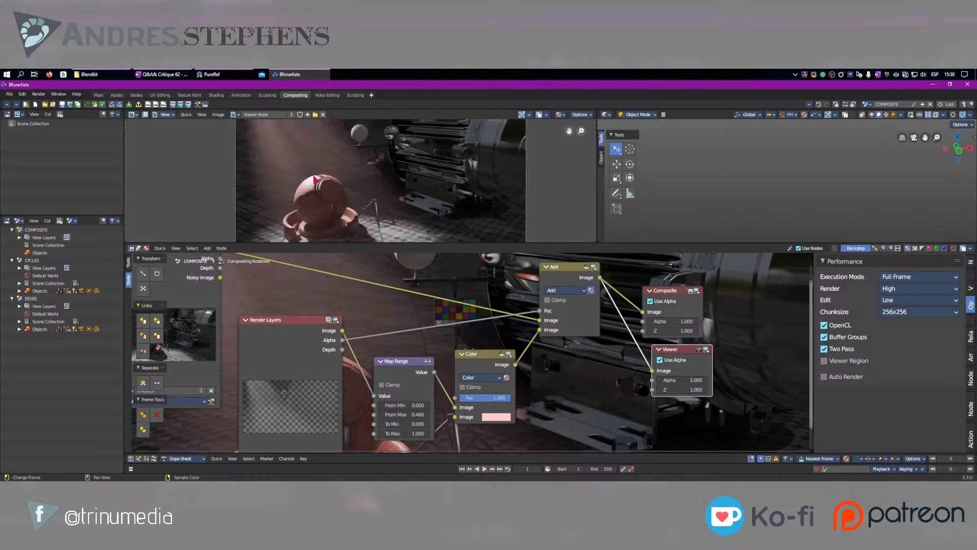
pyautogui.scroll(-3, 316, 179)
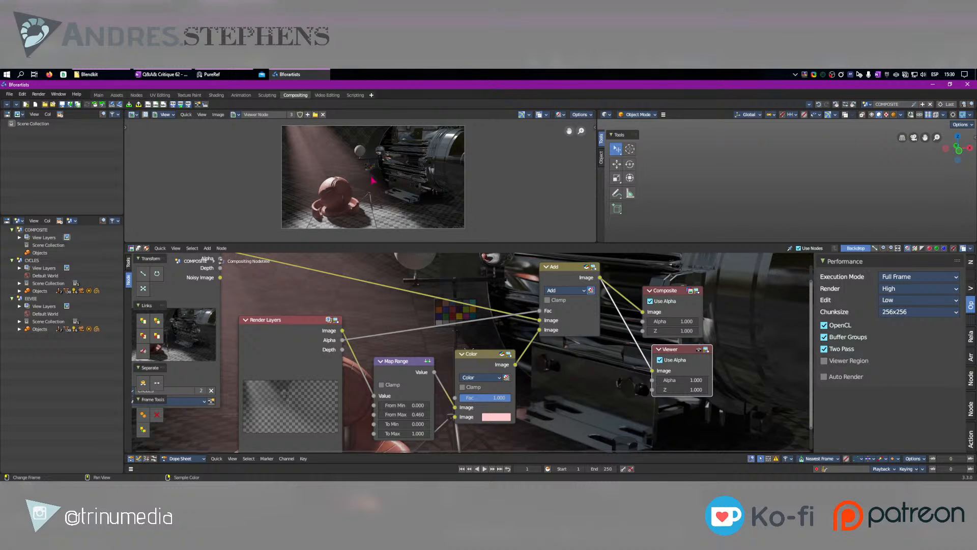
# Rearrange the Composite, Add and Viewer nodes so they are spaced apart at the output end of the node tree.
pyautogui.scroll(-4, 634, 437)
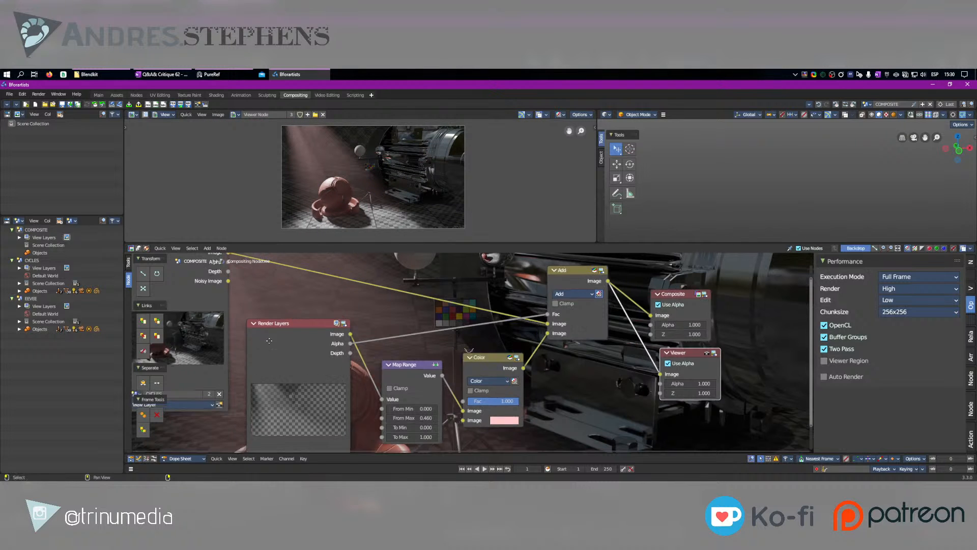
pyautogui.moveTo(662, 330); pyautogui.dragTo(693, 323)
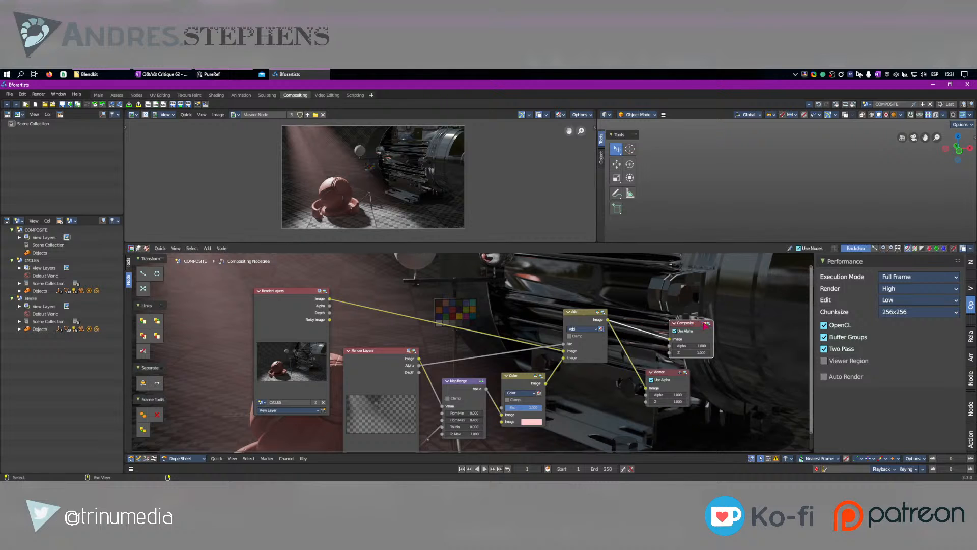
pyautogui.scroll(2, 622, 327)
pyautogui.moveTo(644, 292)
pyautogui.mouseDown()
pyautogui.moveTo(649, 279)
pyautogui.moveTo(635, 273)
pyautogui.moveTo(648, 276)
pyautogui.mouseUp()
pyautogui.scroll(1, 649, 291)
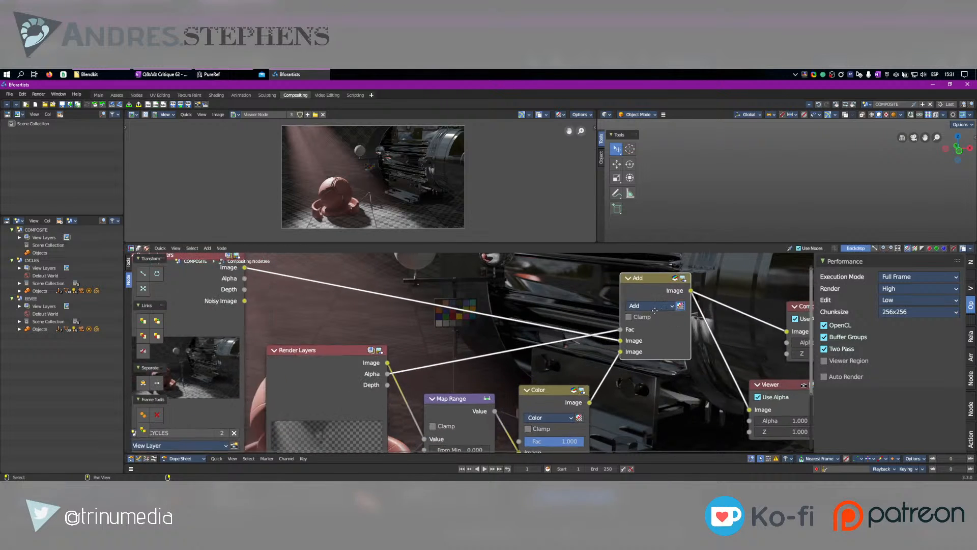
pyautogui.moveTo(652, 304); pyautogui.dragTo(448, 308, button='middle')
pyautogui.moveTo(614, 307); pyautogui.dragTo(622, 288)
pyautogui.moveTo(570, 388); pyautogui.dragTo(609, 371)
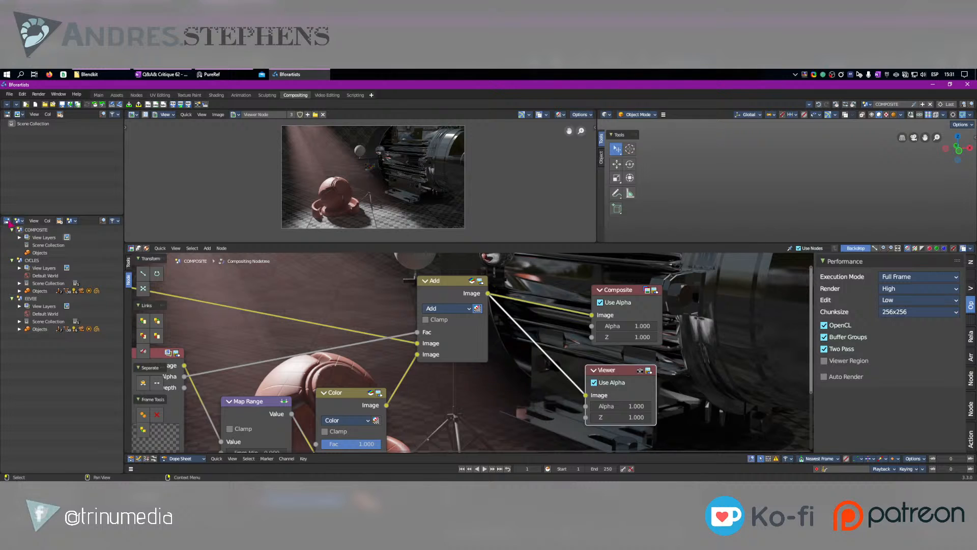
# Replace the lower outliner with the Properties editor and examine the COMPOSITE scene's output settings.
pyautogui.click(6, 221)
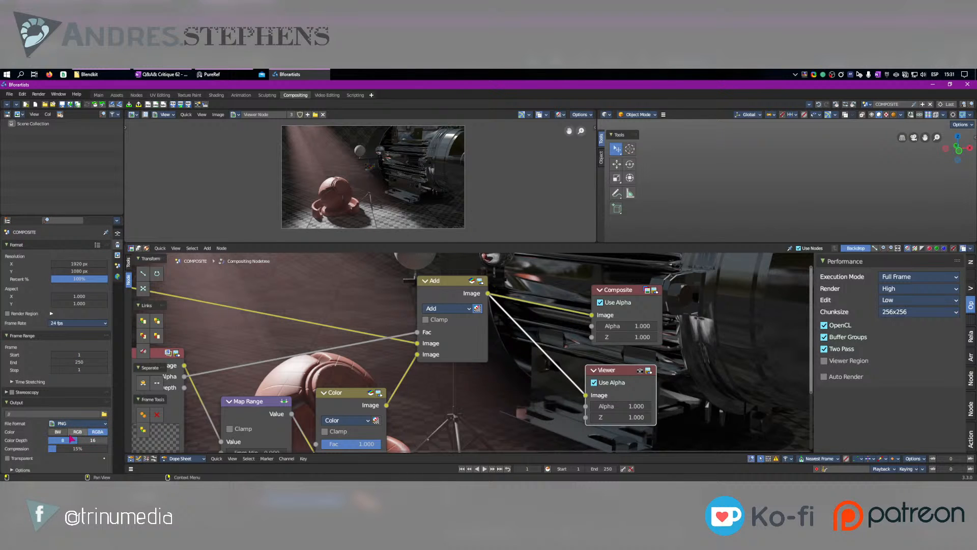
pyautogui.scroll(-2, 72, 441)
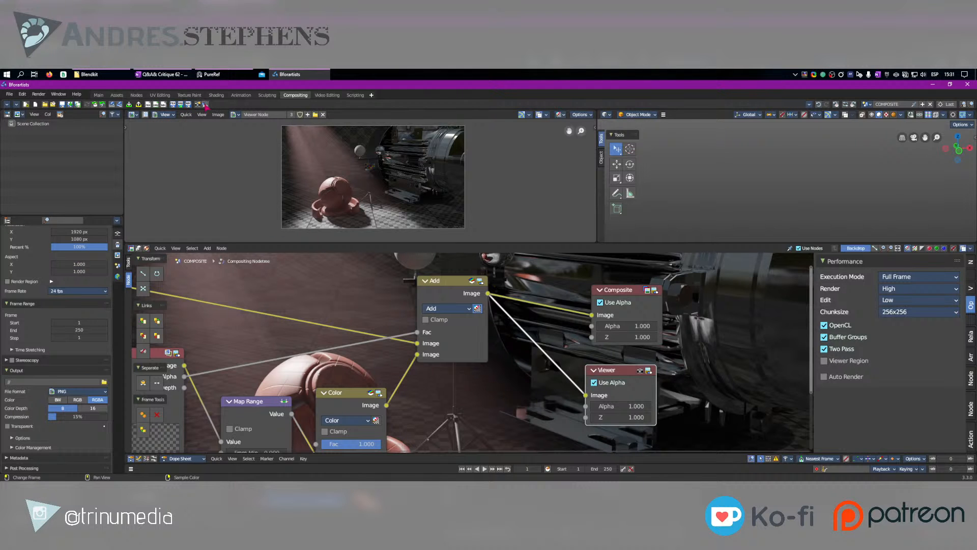
# Reposition the CYCLES and EEVEE Render Layers nodes slightly away from the Map Range node.
pyautogui.moveTo(199, 342); pyautogui.dragTo(440, 278, button='middle')
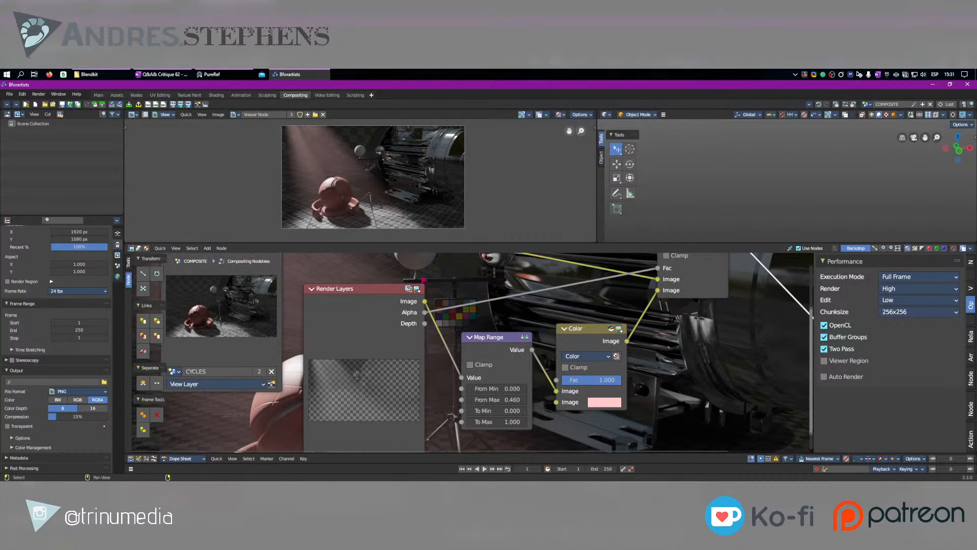
pyautogui.moveTo(343, 313)
pyautogui.mouseDown()
pyautogui.moveTo(348, 325)
pyautogui.moveTo(333, 318)
pyautogui.mouseUp()
pyautogui.moveTo(230, 346)
pyautogui.mouseDown()
pyautogui.moveTo(238, 339)
pyautogui.moveTo(224, 340)
pyautogui.mouseUp()
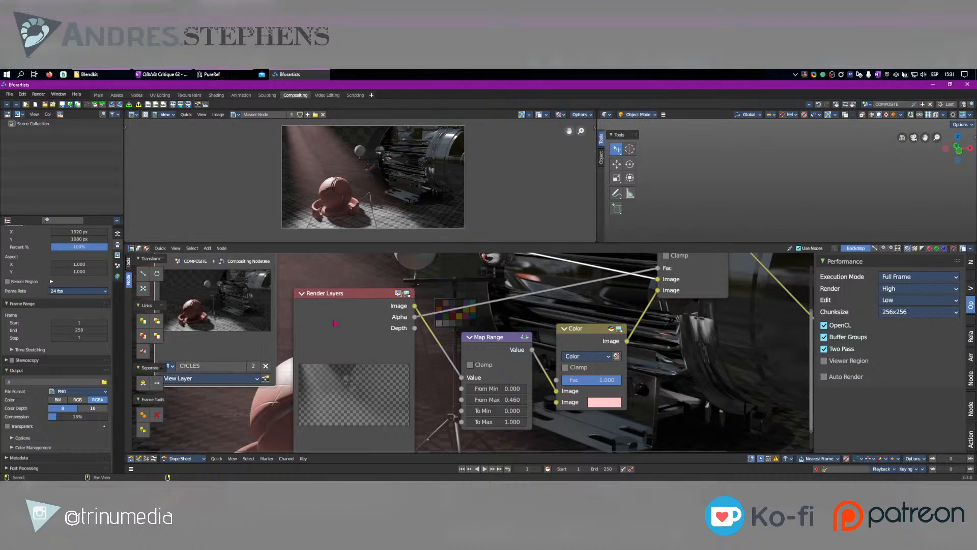
pyautogui.moveTo(334, 322)
pyautogui.mouseDown()
pyautogui.moveTo(326, 293)
pyautogui.moveTo(337, 311)
pyautogui.mouseUp()
pyautogui.scroll(-3, 369, 284)
pyautogui.scroll(-2, 369, 284)
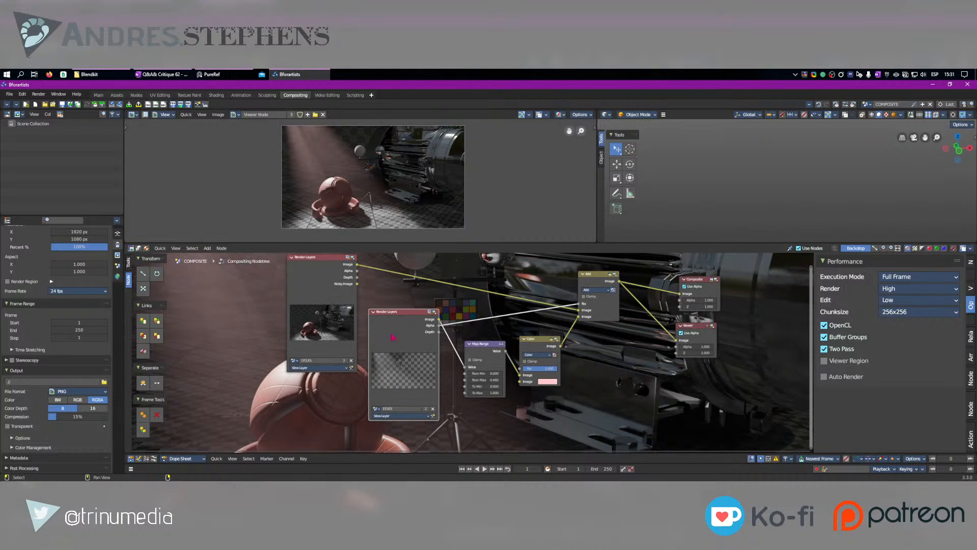
# Check the list of scenes and the view layers offered by the CYCLES Render Layers node, keeping View Layer selected.
pyautogui.click(866, 104)
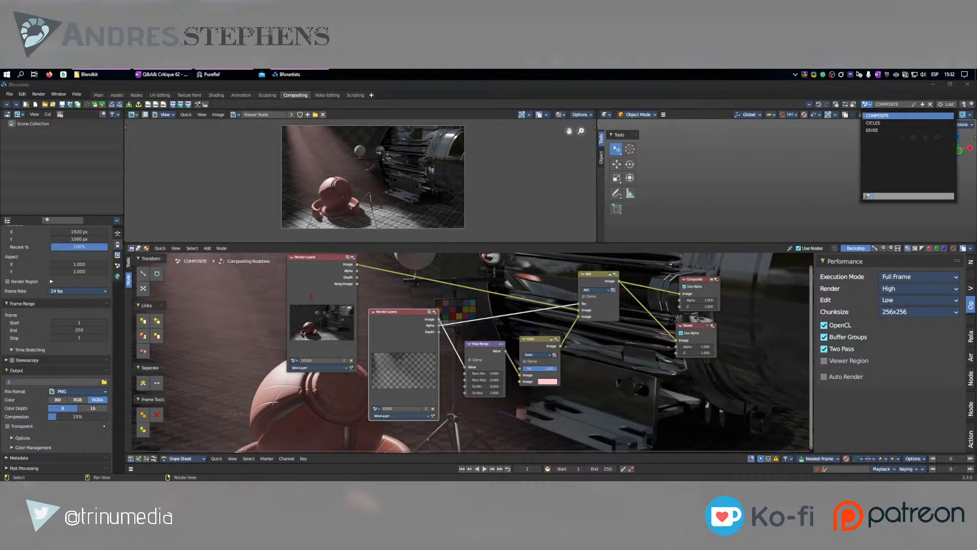
pyautogui.click(321, 267)
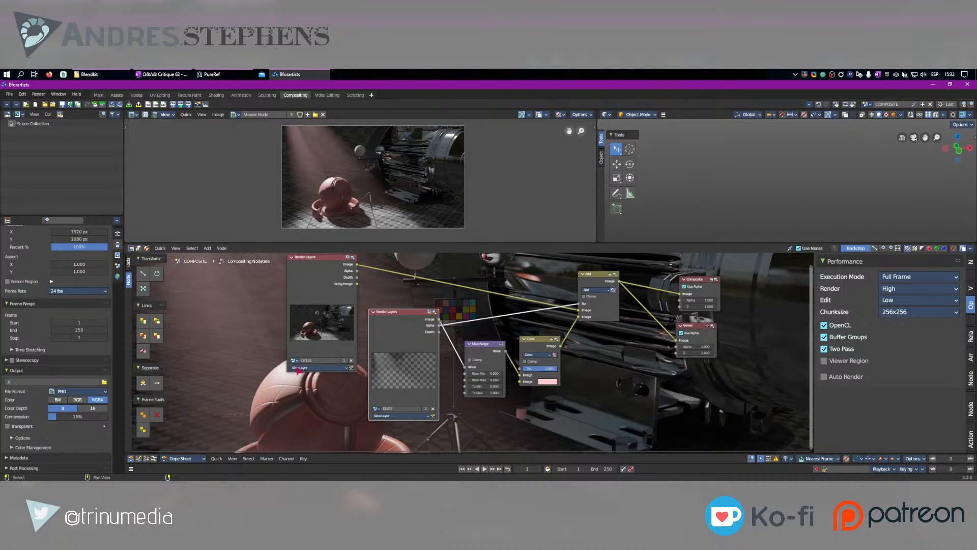
pyautogui.click(318, 368)
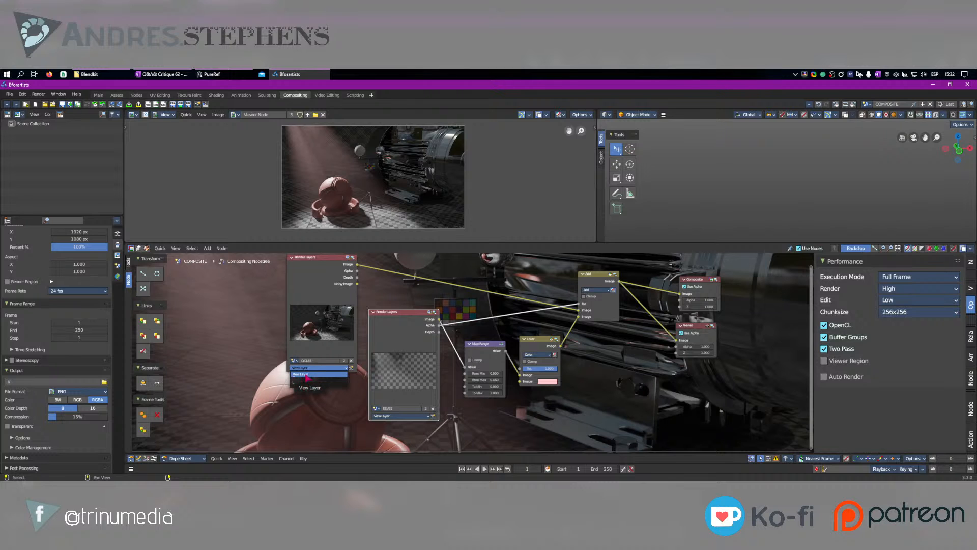
pyautogui.click(307, 377)
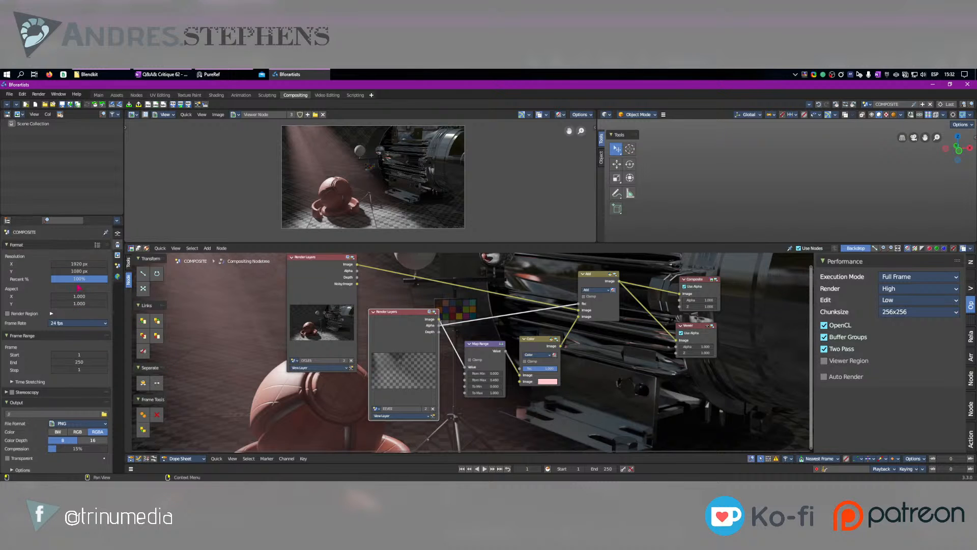
# Show the COMPOSITE scene's view layer properties and check its list of view layers.
pyautogui.click(118, 265)
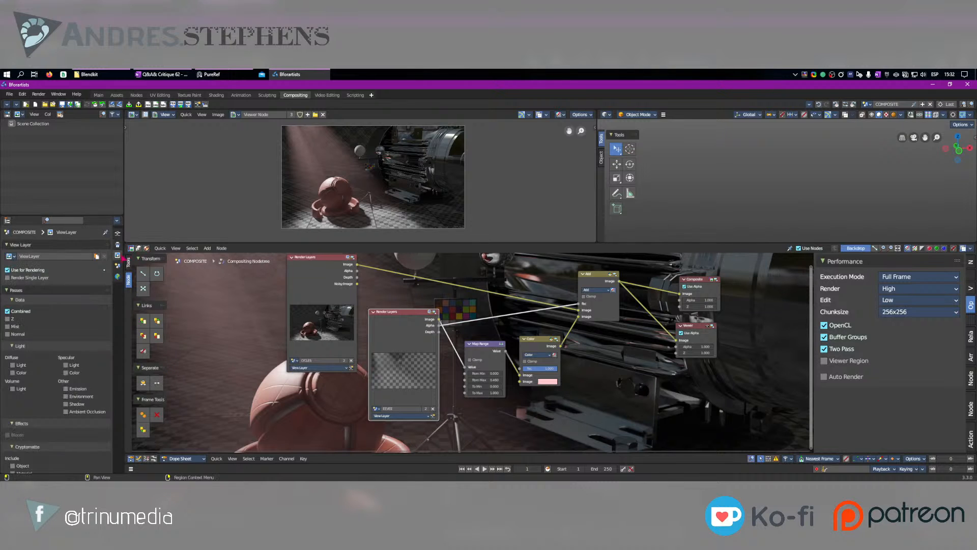
pyautogui.click(10, 256)
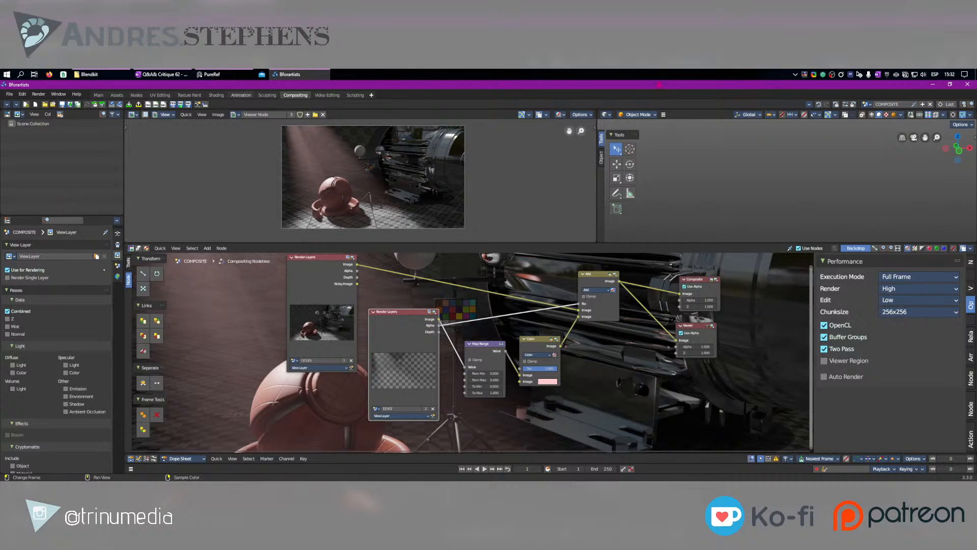
# Switch to the CYCLES scene and select the LIT collection containing the Plane and Spot objects in the outliner.
pyautogui.click(867, 104)
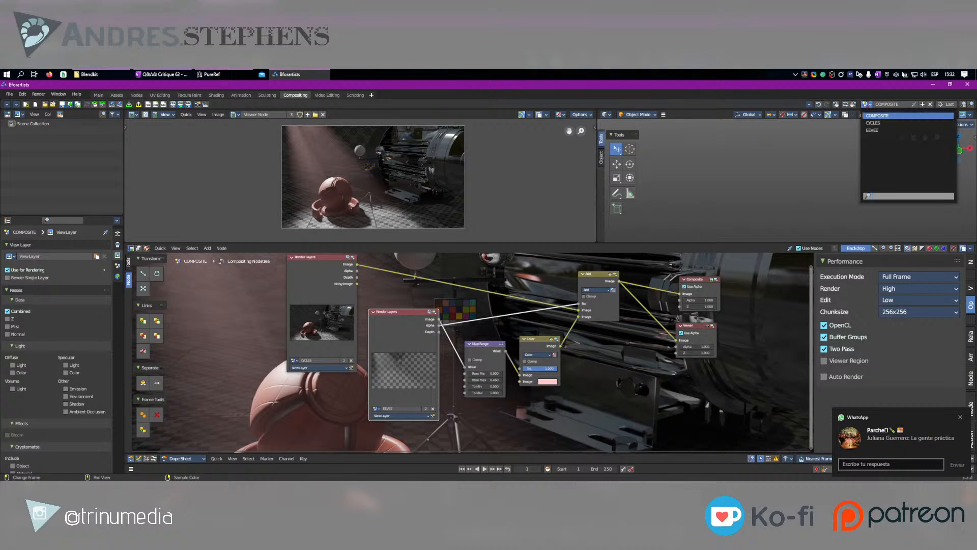
pyautogui.click(874, 123)
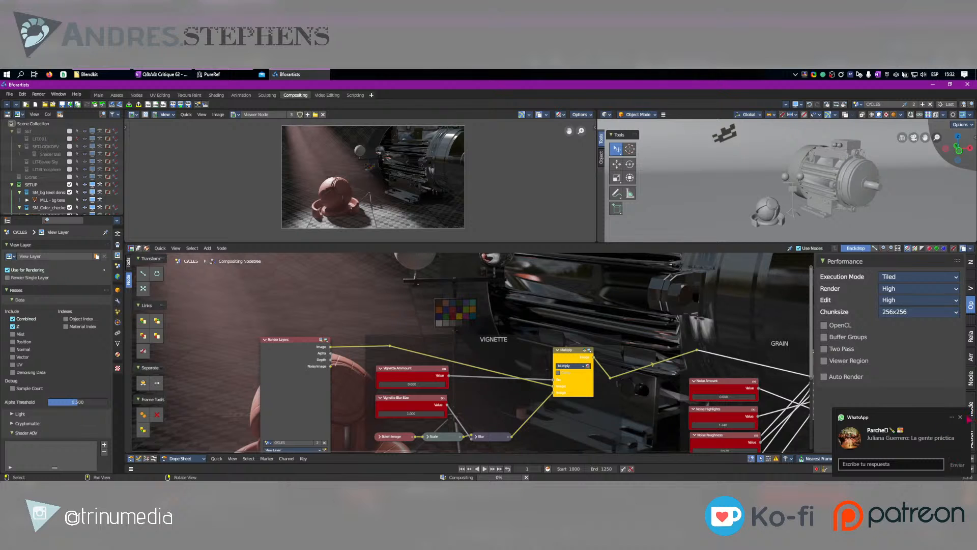
pyautogui.scroll(-5, 45, 208)
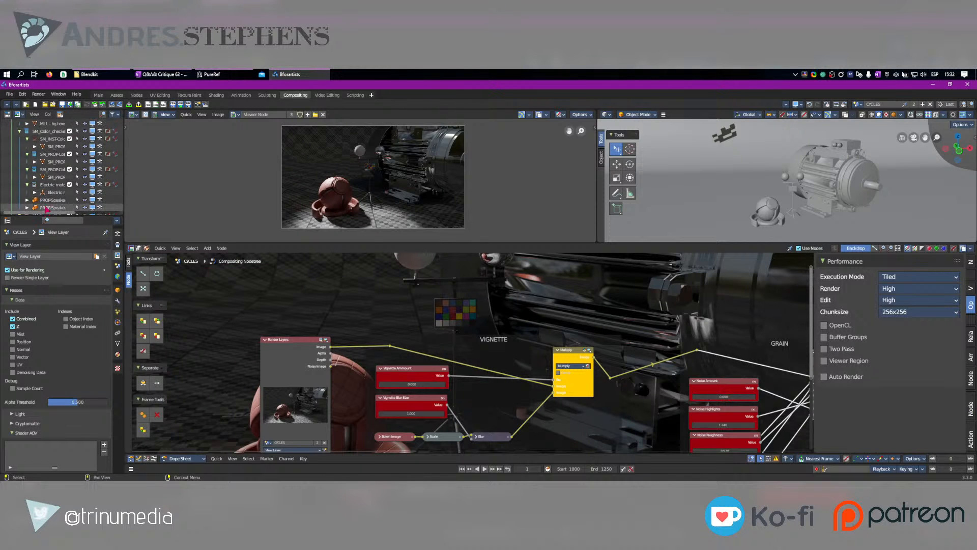
pyautogui.scroll(-3, 45, 207)
pyautogui.click(28, 191)
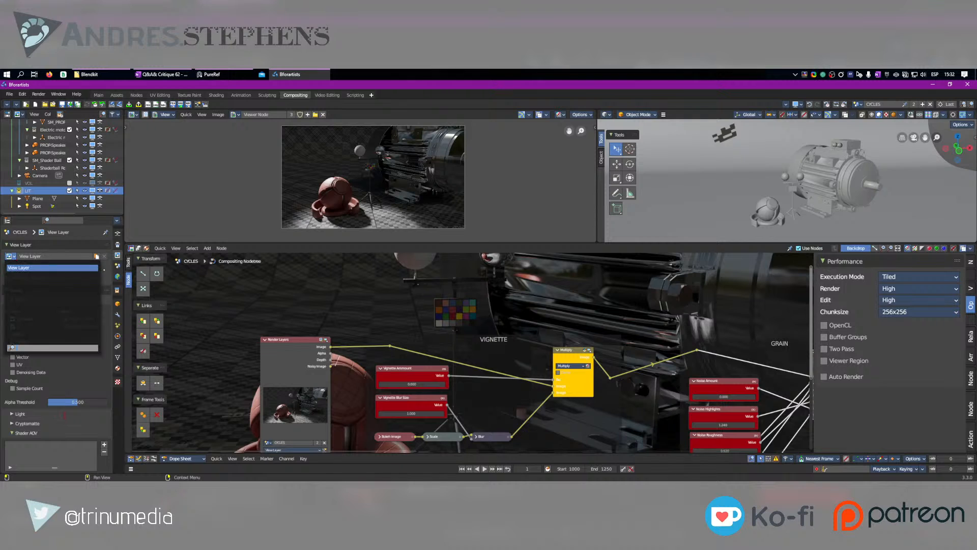
# Add a view layer to the CYCLES scene by copying the current layer's settings, and name it LIT_GRP_02.
pyautogui.click(10, 256)
pyautogui.click(96, 257)
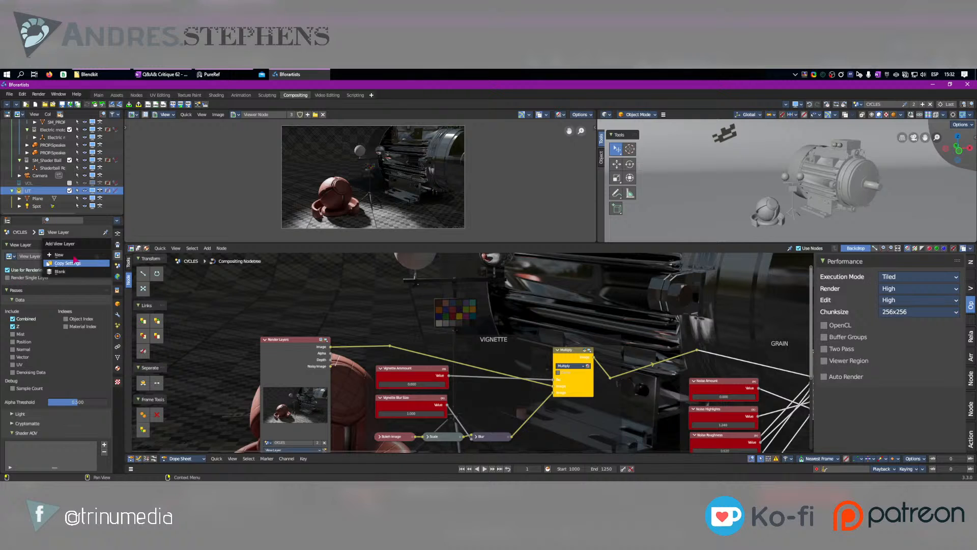
pyautogui.click(74, 262)
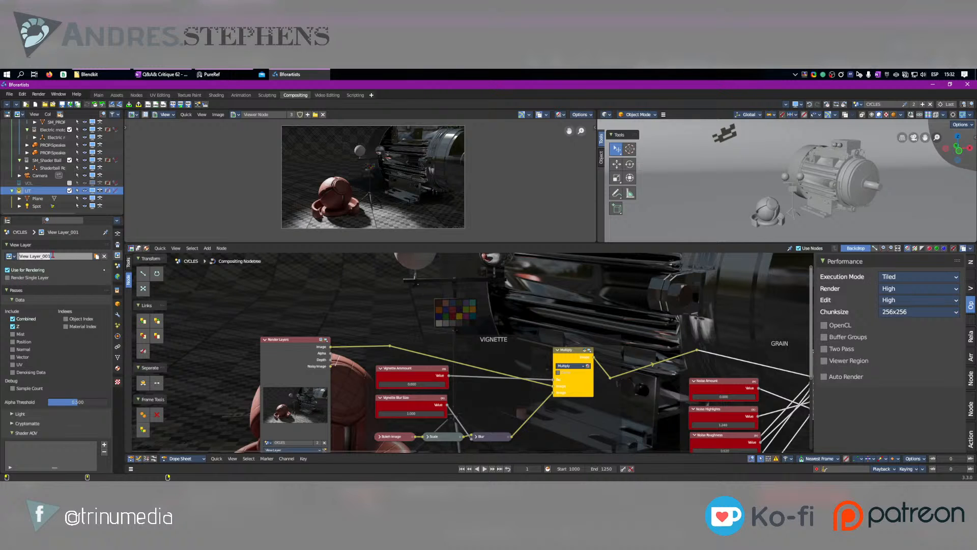
pyautogui.doubleClick(53, 256)
pyautogui.write('LIT_GRP_02')
pyautogui.press('Return')
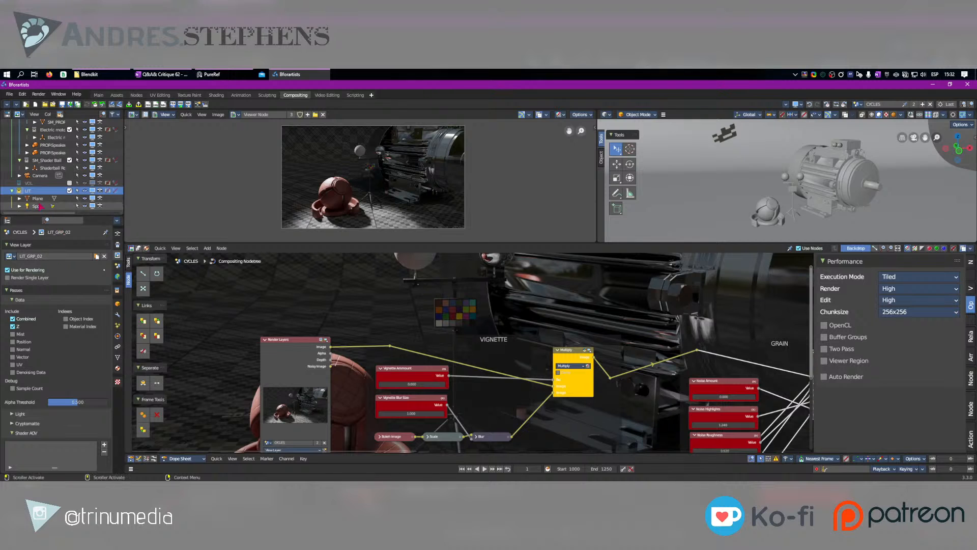
# Duplicate the LIT collection together with its Plane and Spot objects and select the copied collection.
pyautogui.rightClick(26, 195)
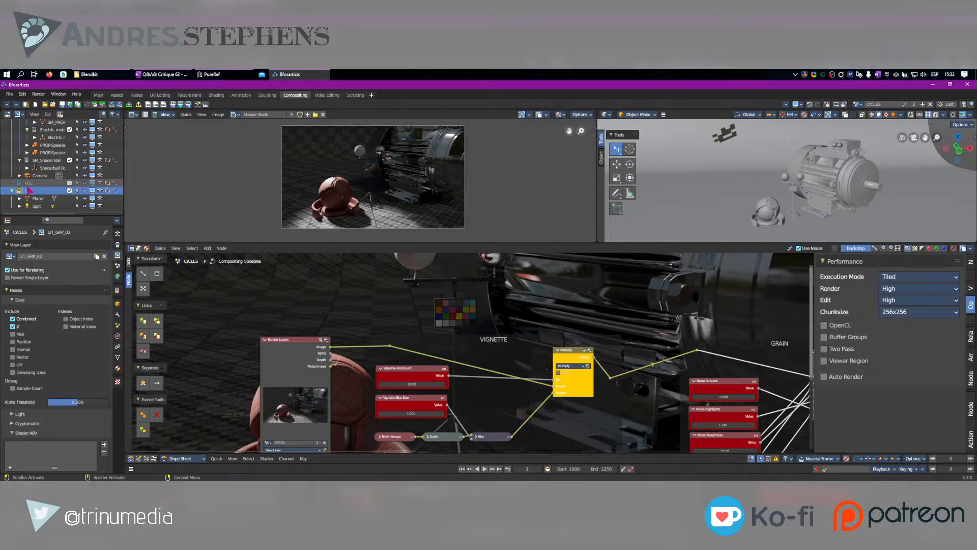
pyautogui.rightClick(28, 189)
pyautogui.click(36, 190)
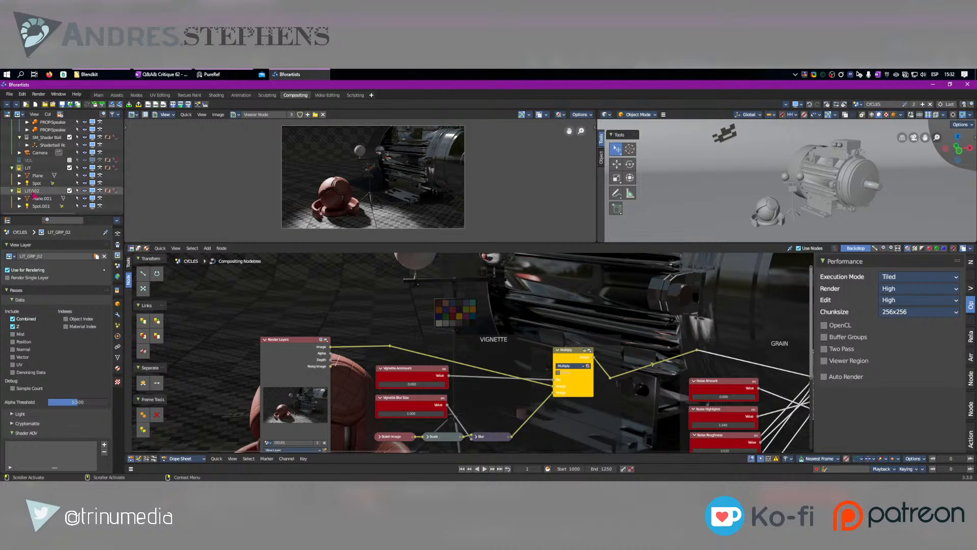
pyautogui.click(33, 192)
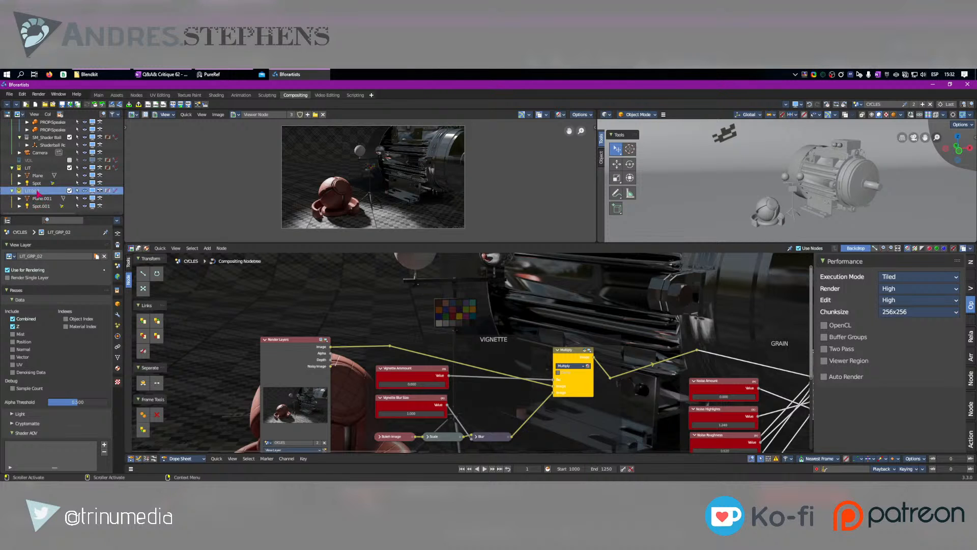
# Exclude the original LIT collection from the LIT_GRP_02 view layer, and exclude its duplicate from View Layer.
pyautogui.click(70, 168)
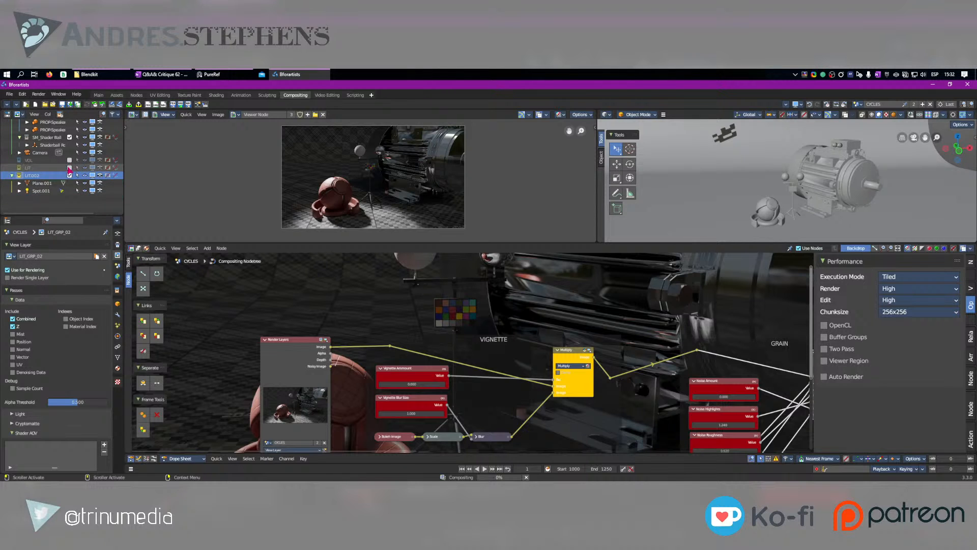
pyautogui.click(10, 256)
pyautogui.click(30, 271)
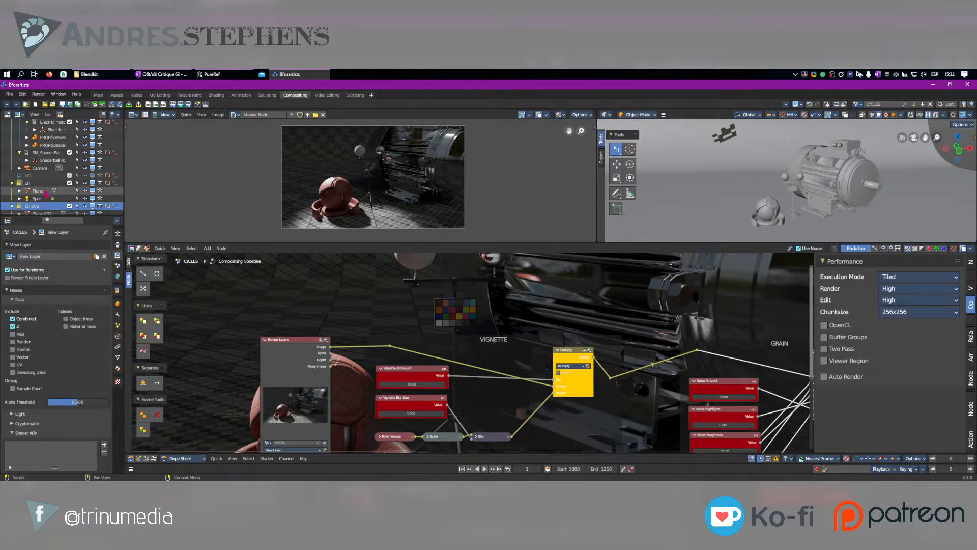
pyautogui.click(70, 206)
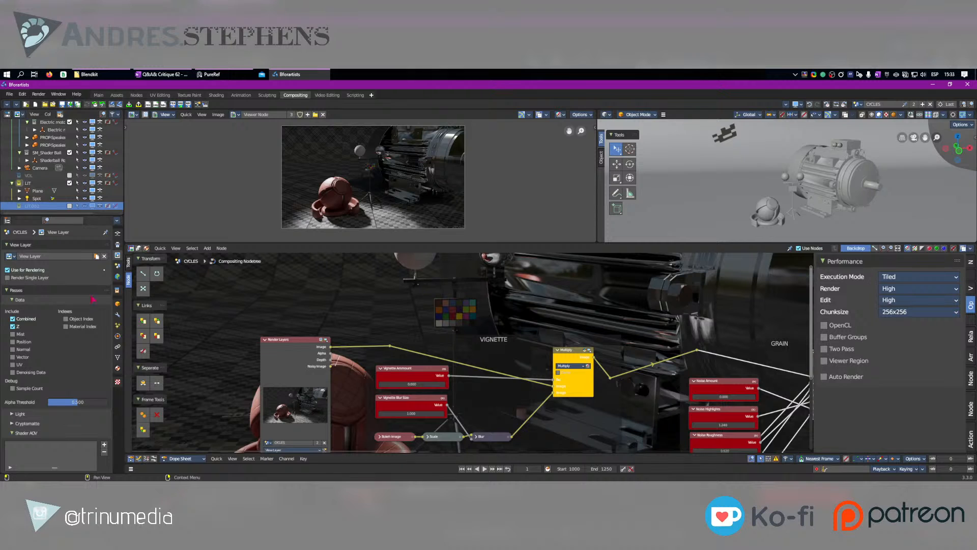
pyautogui.scroll(-3, 64, 382)
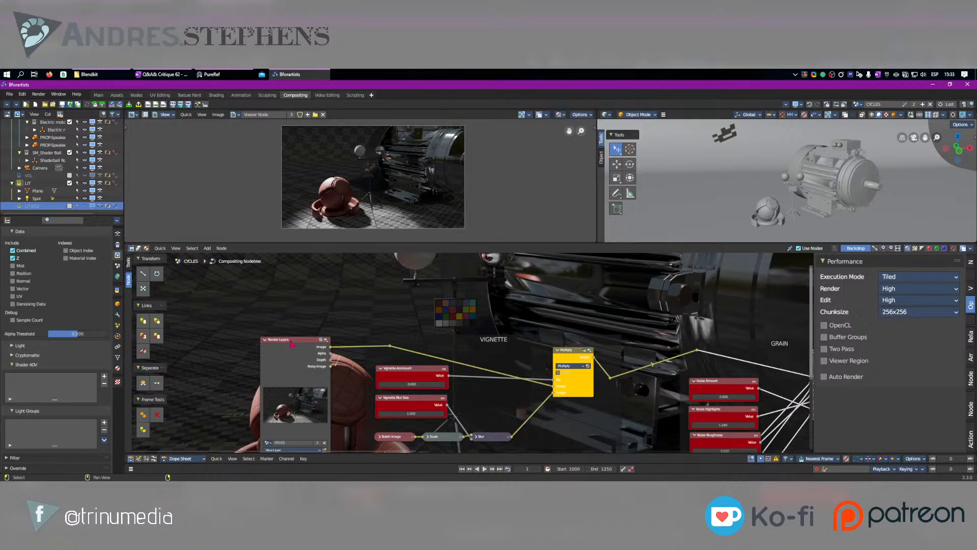
# Move the CYCLES Render Layers node away from the vignette nodes and place a duplicate of it just below.
pyautogui.moveTo(292, 344); pyautogui.dragTo(250, 310)
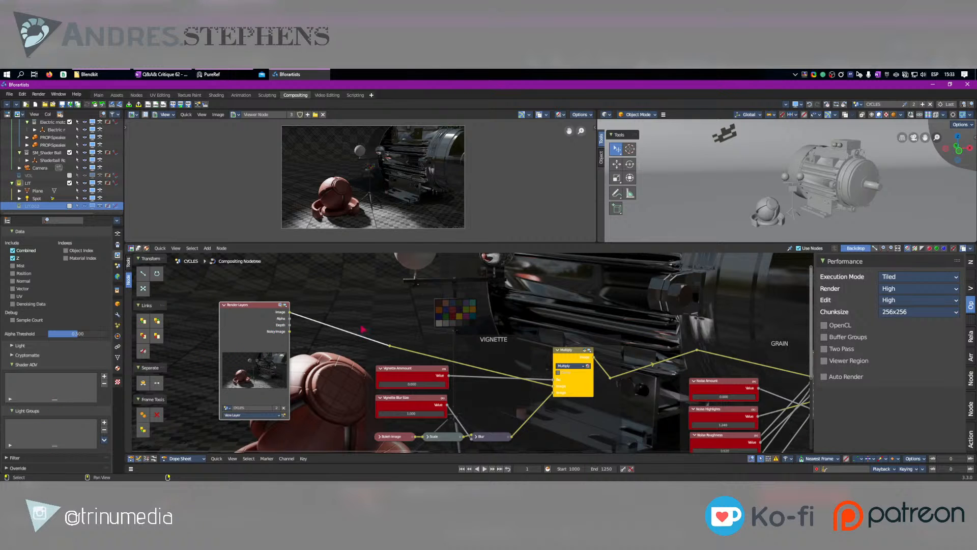
pyautogui.moveTo(254, 307); pyautogui.dragTo(219, 268)
pyautogui.hotkey('shift', 'd')
pyautogui.click(320, 370)
pyautogui.moveTo(320, 371); pyautogui.dragTo(329, 353, button='middle')
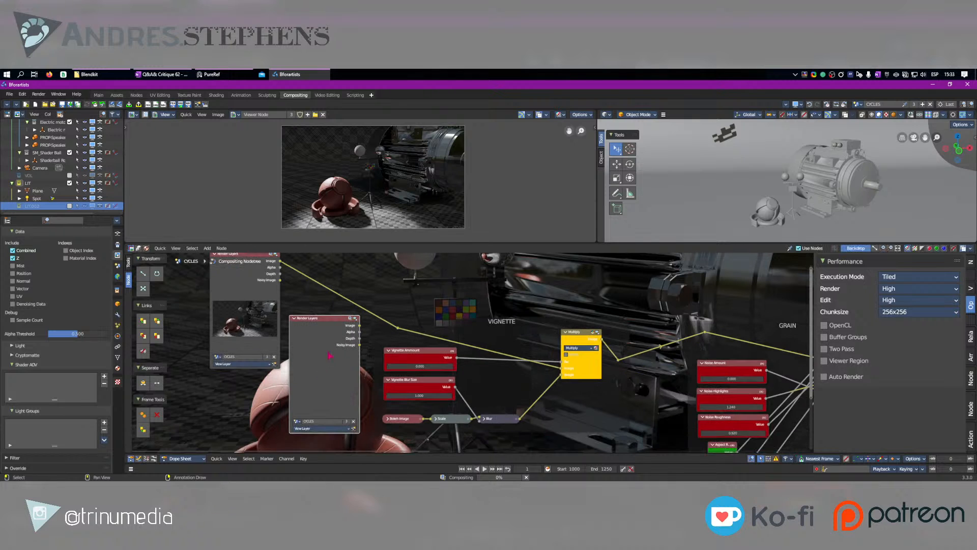
# Set the duplicated Render Layers node's view layer to LIT_GRP_02.
pyautogui.scroll(2, 300, 428)
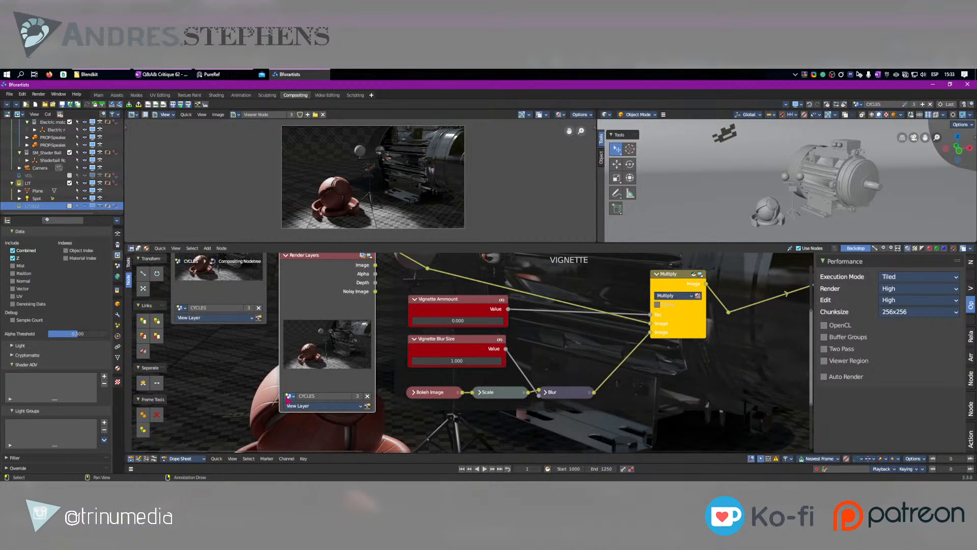
pyautogui.click(296, 406)
pyautogui.click(320, 425)
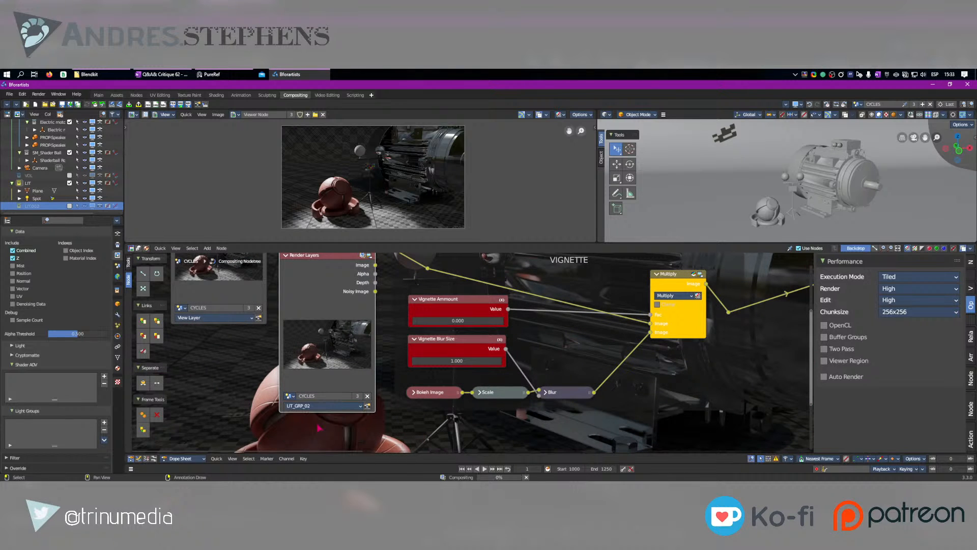
pyautogui.click(323, 407)
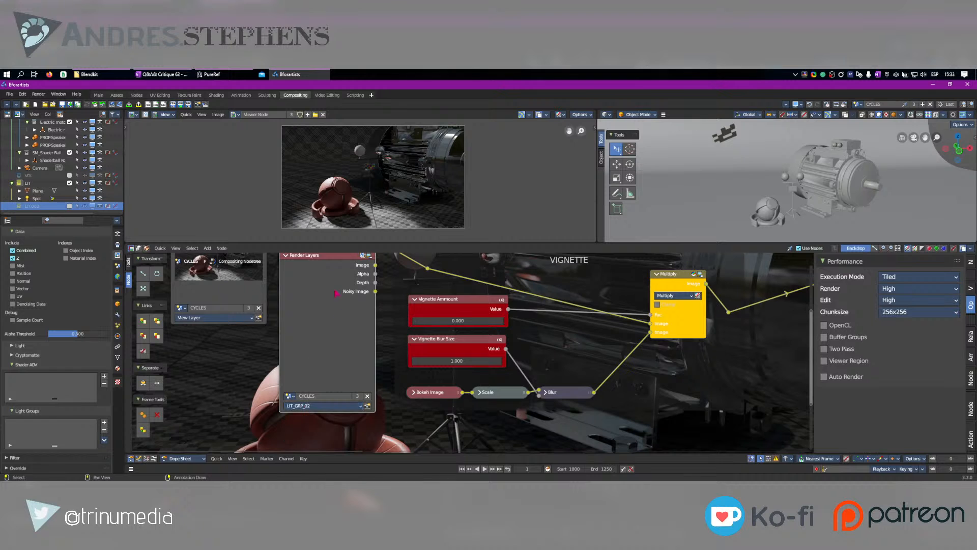
# Reposition the LIT_GRP_02 Render Layers node beside the original one, on the side away from the vignette nodes.
pyautogui.moveTo(335, 291); pyautogui.dragTo(350, 354, button='middle')
pyautogui.moveTo(335, 322); pyautogui.dragTo(330, 322)
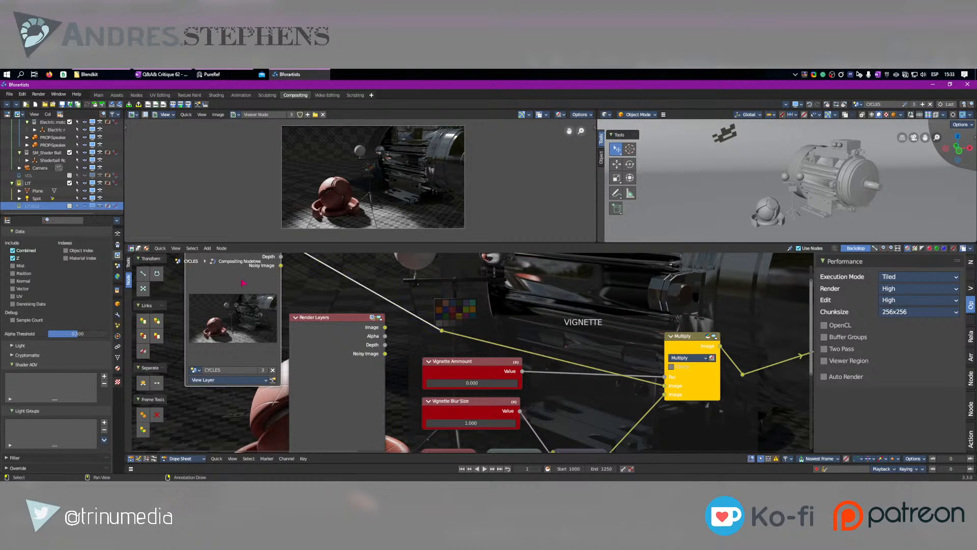
pyautogui.scroll(-3, 244, 280)
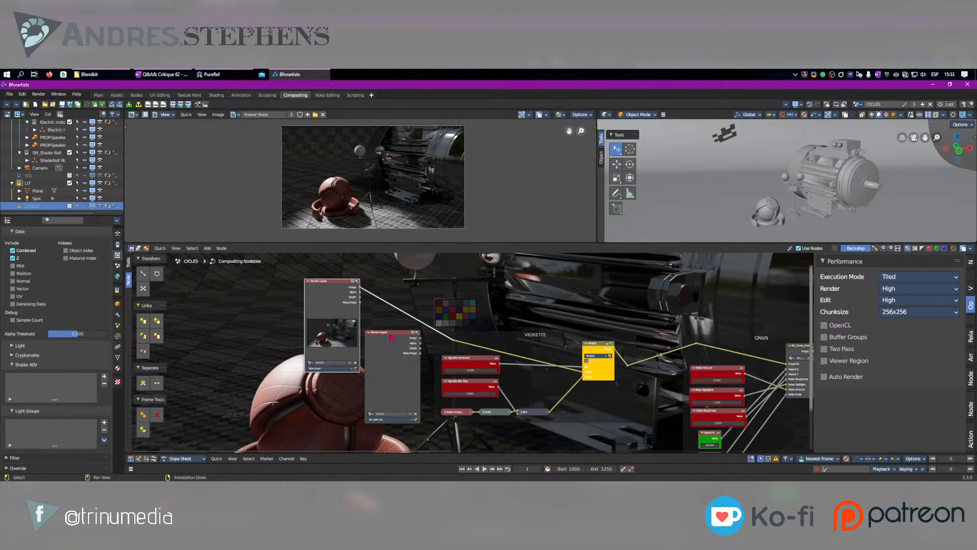
pyautogui.moveTo(392, 337); pyautogui.dragTo(259, 302)
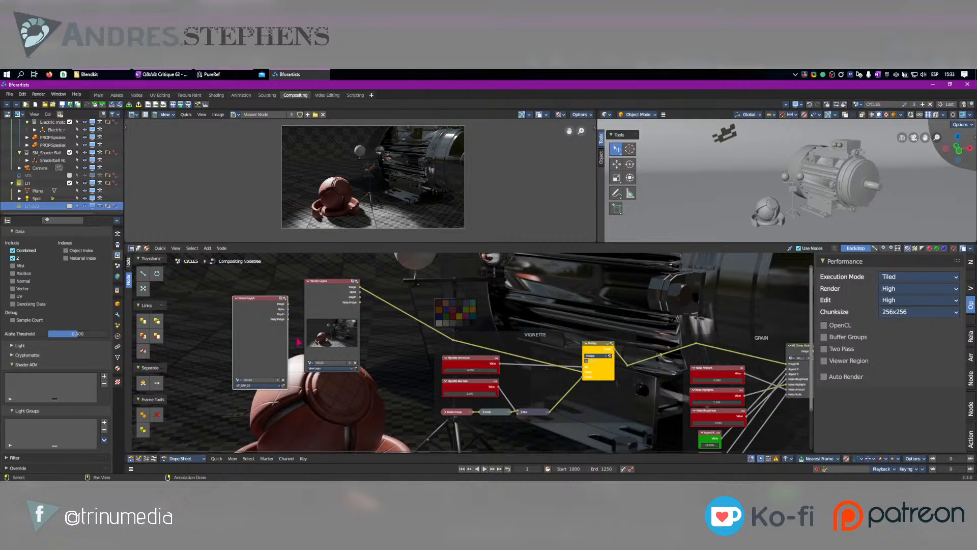
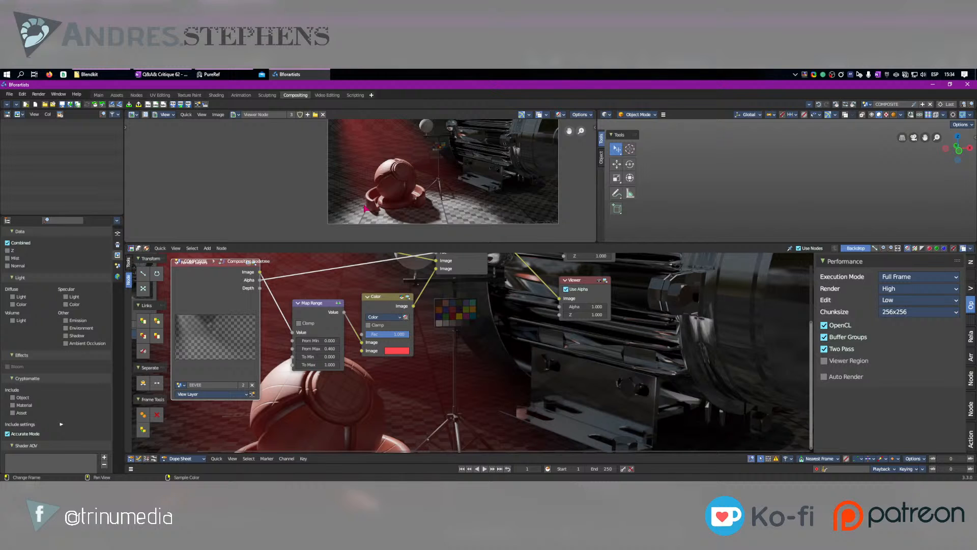
pyautogui.scroll(-3, 366, 209)
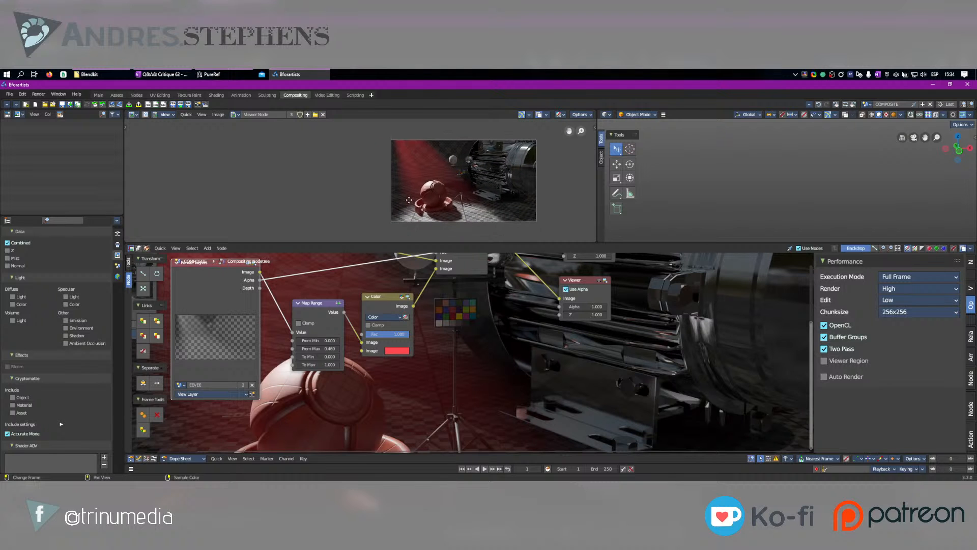
pyautogui.scroll(4, 424, 216)
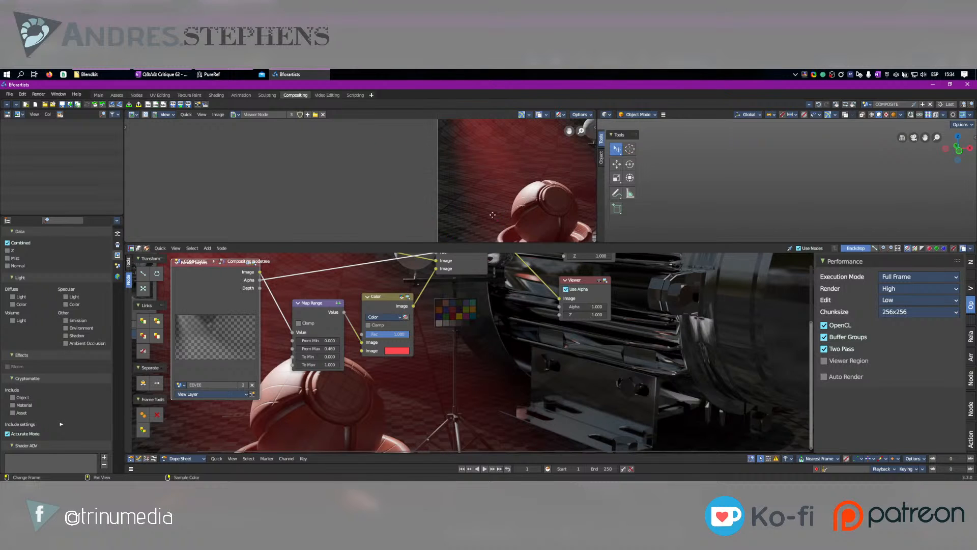
pyautogui.scroll(-2, 370, 215)
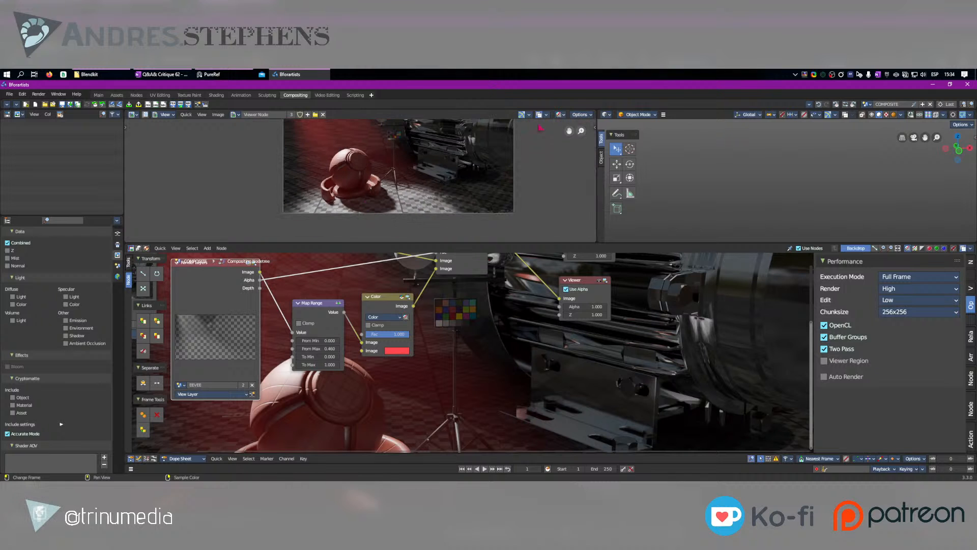
pyautogui.scroll(-2, 393, 304)
# Move the CYCLES Render Layers node farther from the EEVEE one and add a Mask node above the Add node.
pyautogui.moveTo(393, 304); pyautogui.dragTo(409, 363, button='middle')
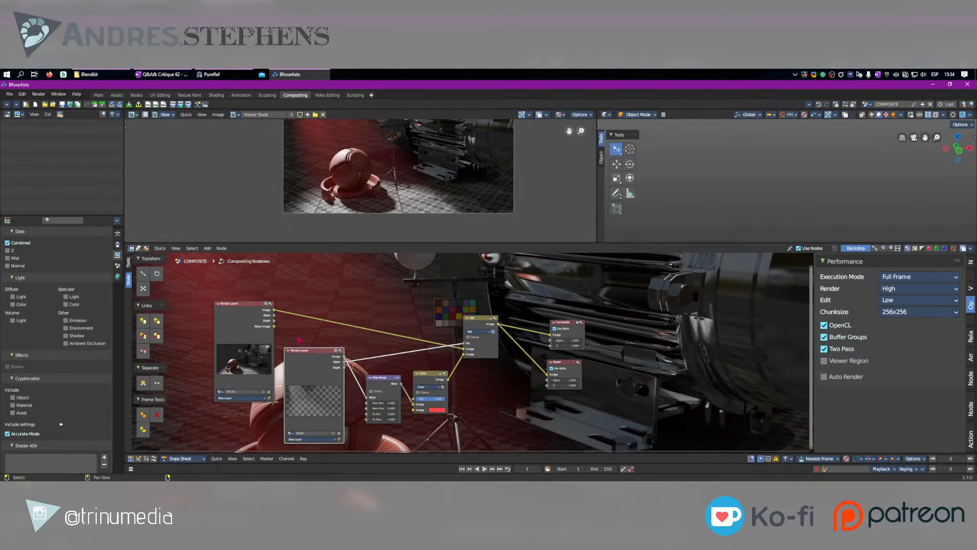
pyautogui.moveTo(224, 327); pyautogui.dragTo(215, 297)
pyautogui.click(972, 356)
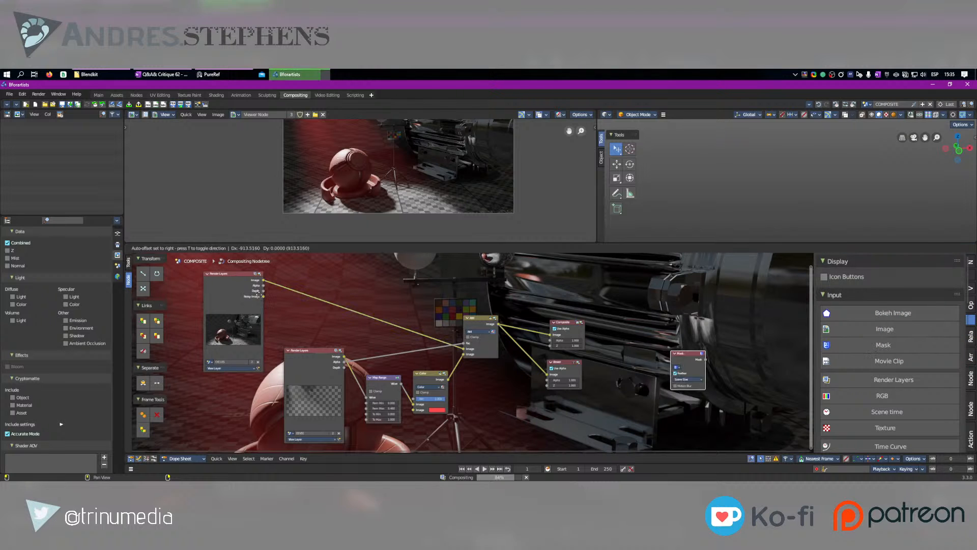
pyautogui.scroll(2, 380, 278)
pyautogui.moveTo(338, 269); pyautogui.dragTo(347, 370, button='middle')
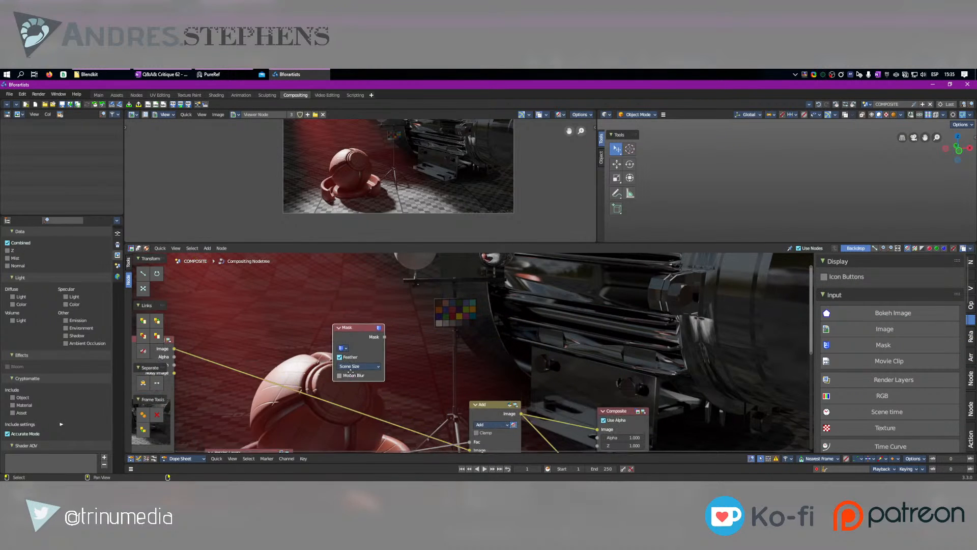
# Examine the Mask node's size options and mask list in a maximized node editor, shifting the node slightly before restoring the layout.
pyautogui.scroll(6, 360, 333)
pyautogui.moveTo(244, 309); pyautogui.dragTo(589, 330, button='middle')
pyautogui.hotkey('ctrl', 'space')
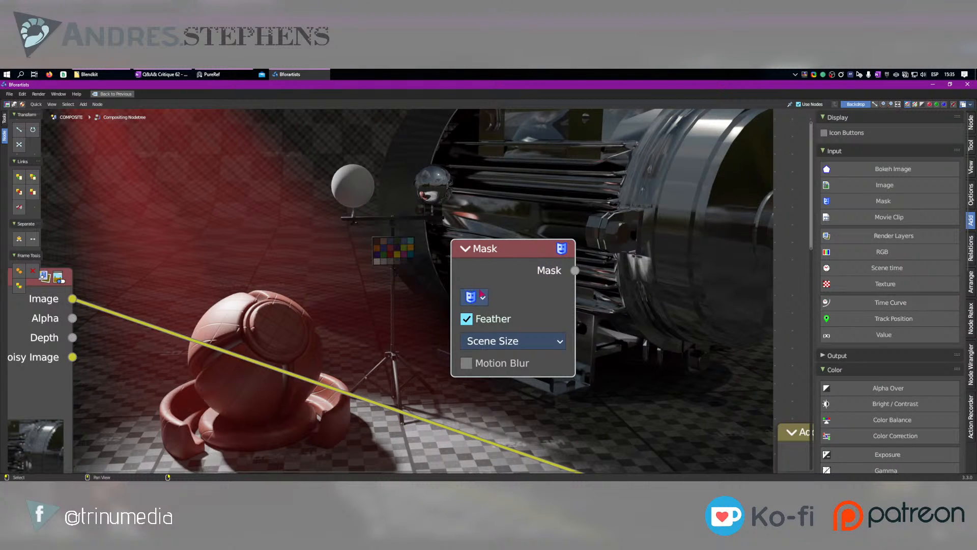
pyautogui.click(511, 339)
pyautogui.click(478, 298)
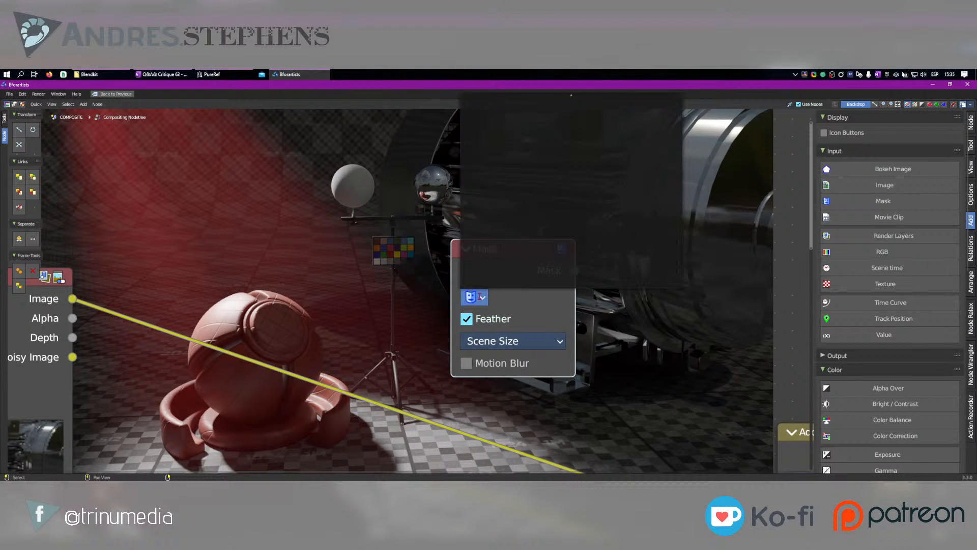
pyautogui.click(637, 145)
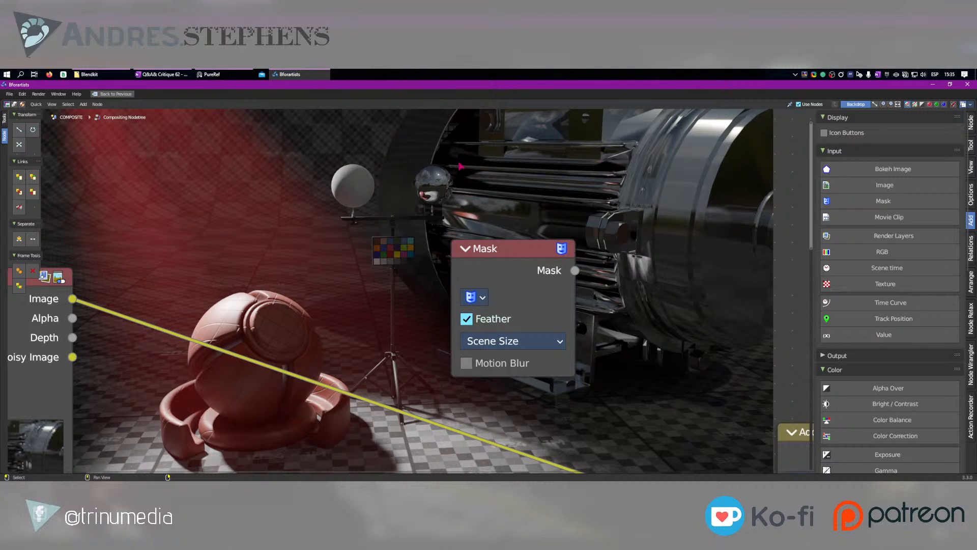
pyautogui.moveTo(476, 250); pyautogui.dragTo(417, 231)
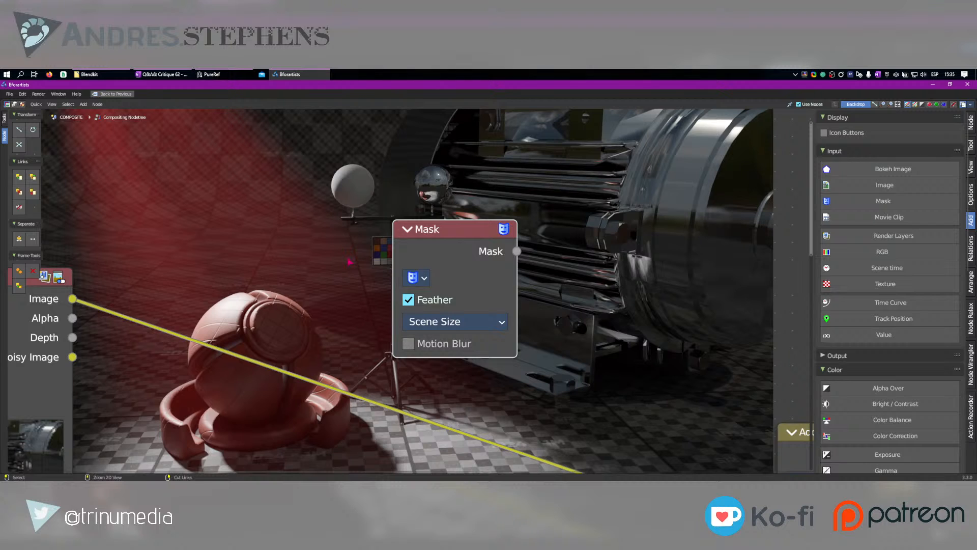
pyautogui.hotkey('ctrl', 'space')
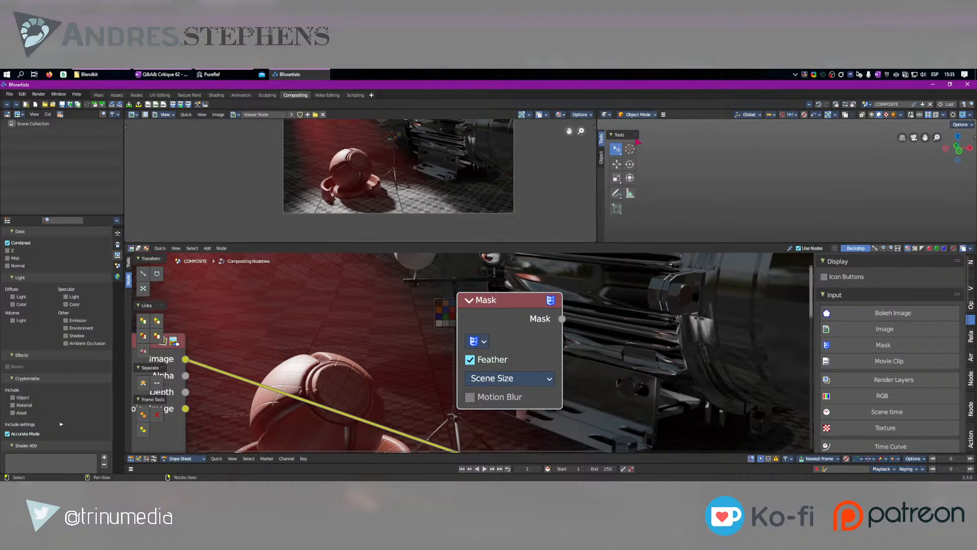
# Change the 3D viewport area to an Image Editor in Mask mode and create a new mask.
pyautogui.click(607, 114)
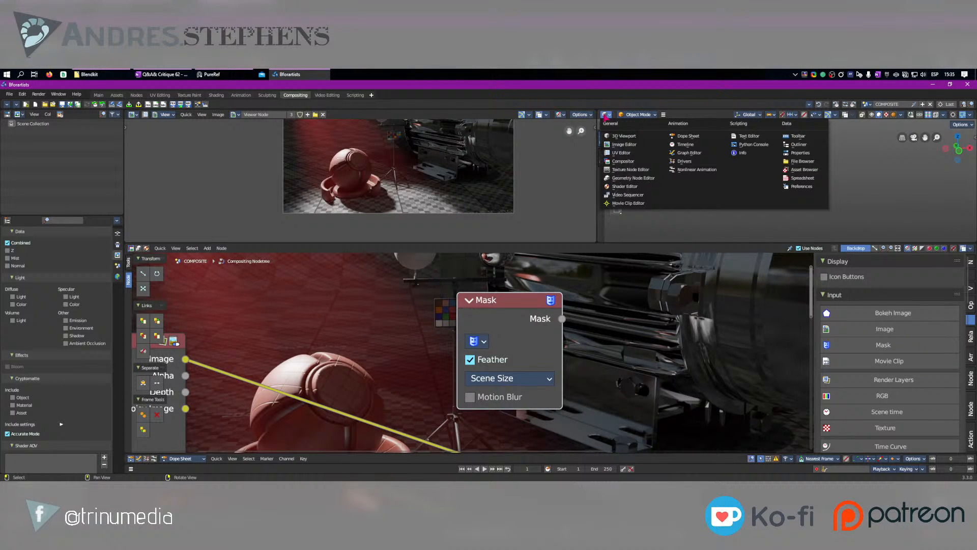
pyautogui.click(630, 148)
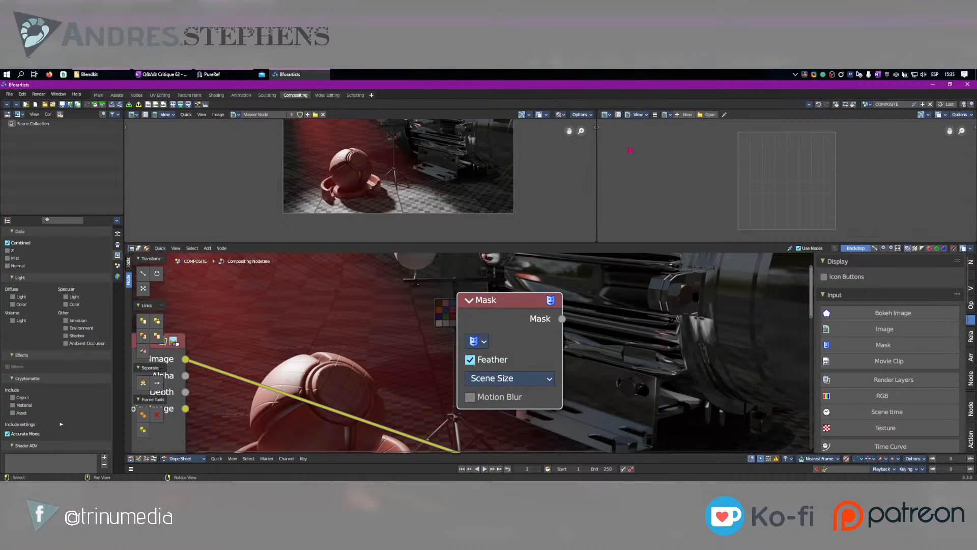
pyautogui.click(631, 115)
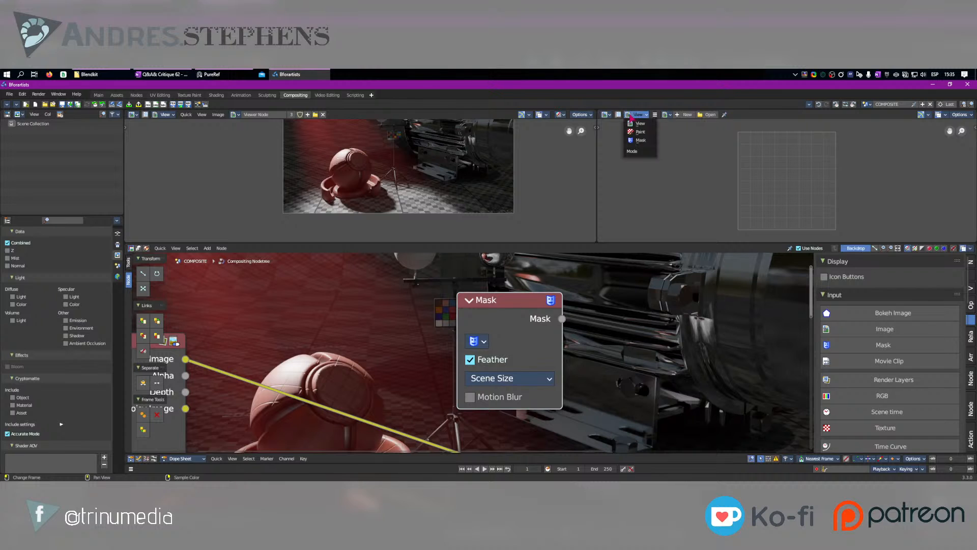
pyautogui.click(645, 141)
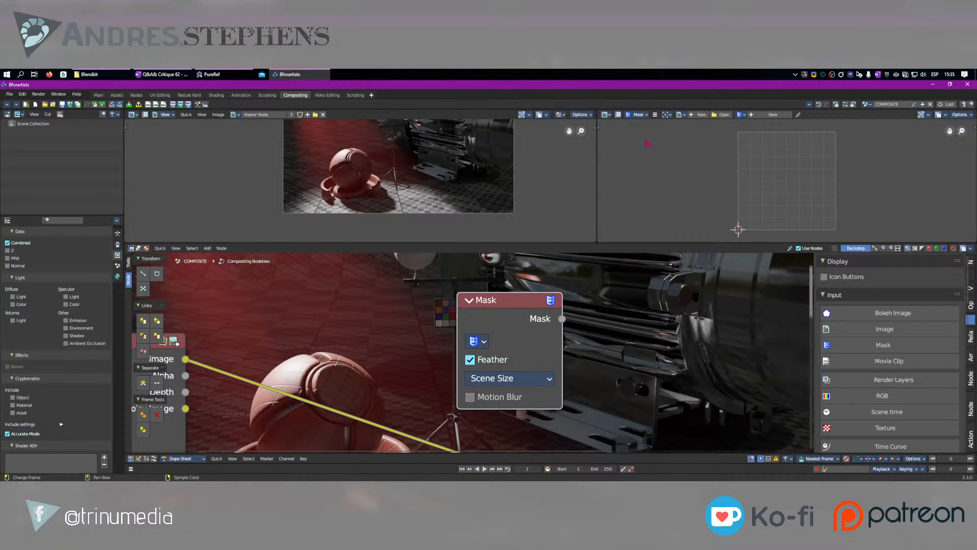
pyautogui.click(759, 119)
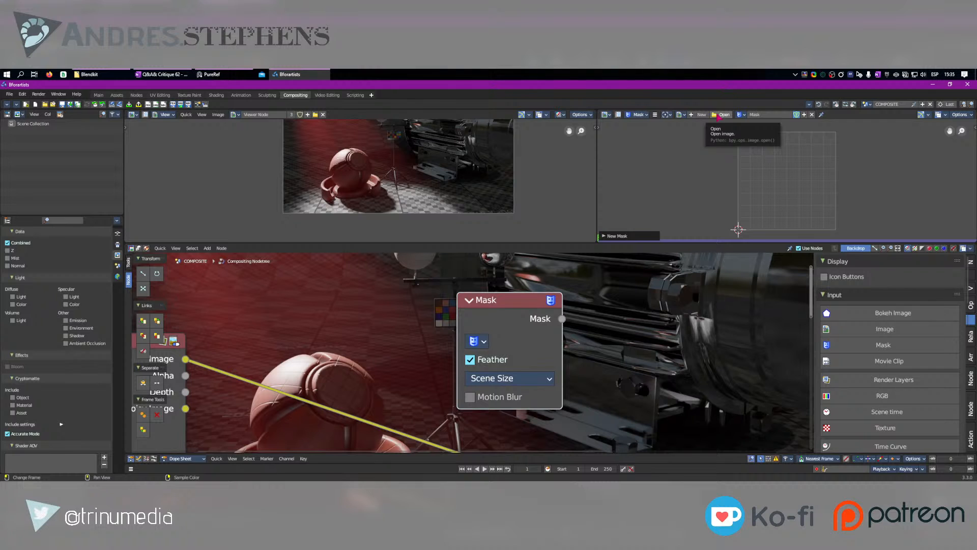
# Show the Viewer Node image behind the new mask in the Image Editor, checking it in a maximized view before restoring the layout.
pyautogui.click(681, 114)
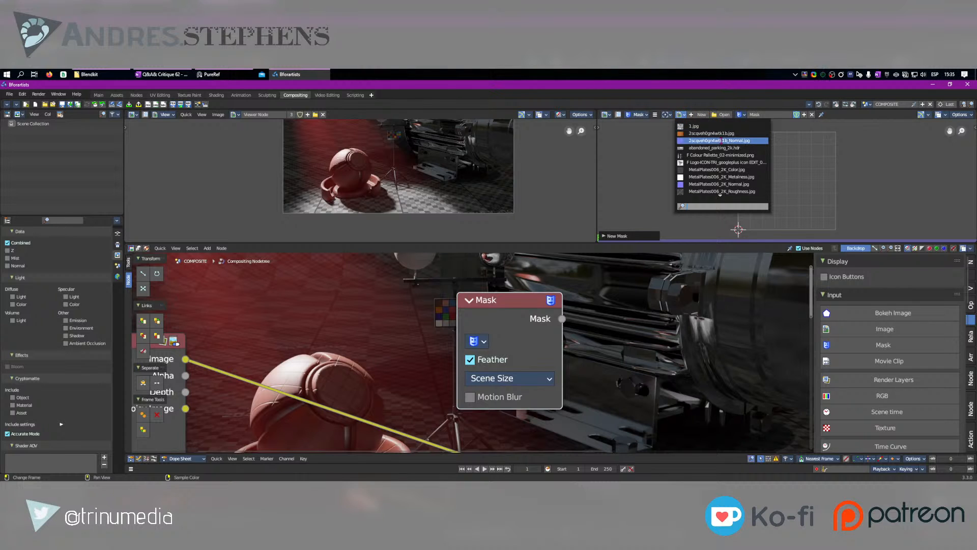
pyautogui.write('re')
pyautogui.click(706, 126)
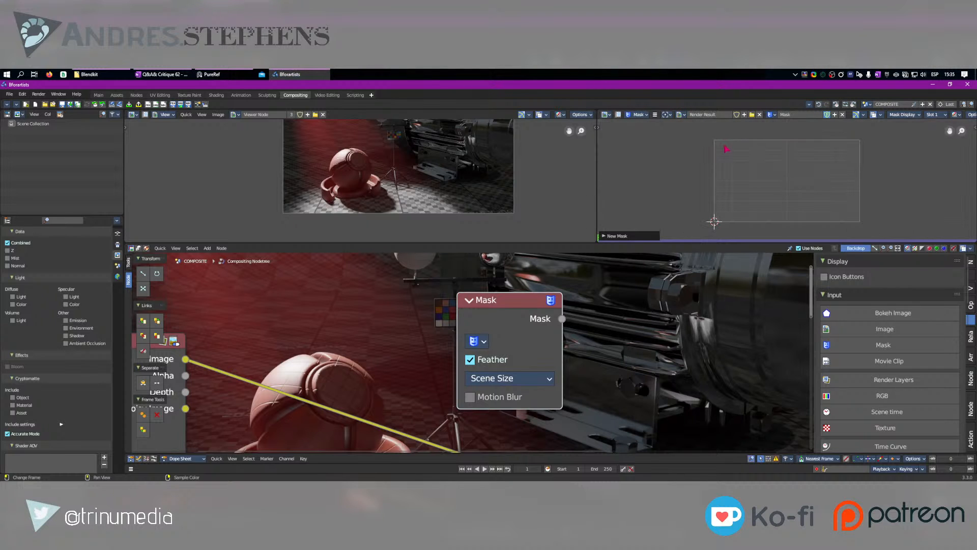
pyautogui.click(681, 115)
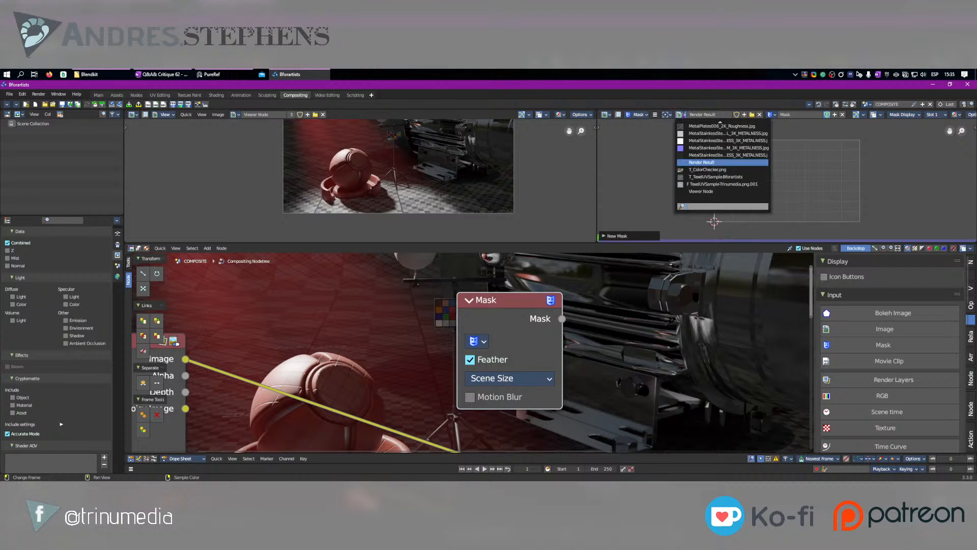
pyautogui.click(701, 126)
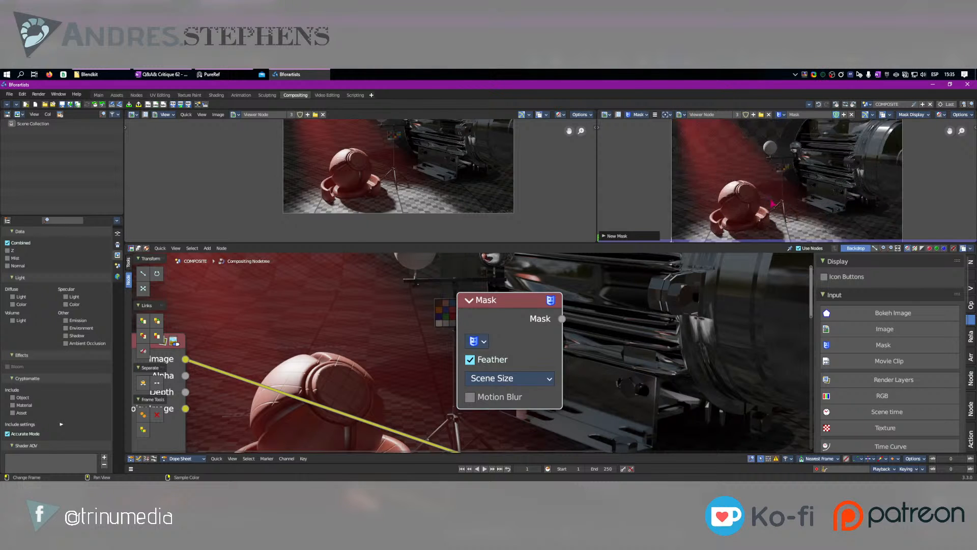
pyautogui.hotkey('ctrl', 'space')
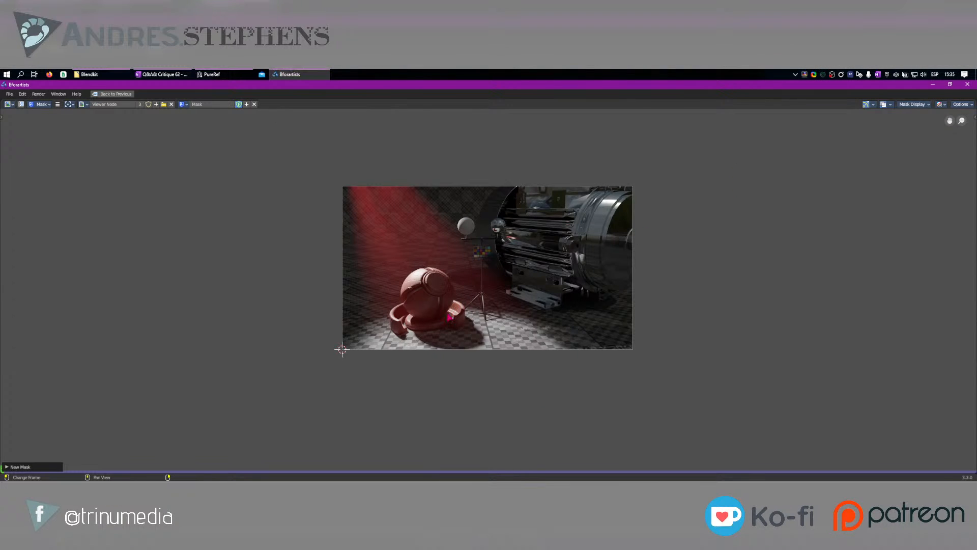
pyautogui.scroll(3, 492, 290)
pyautogui.moveTo(400, 183); pyautogui.dragTo(414, 218, button='middle')
pyautogui.hotkey('ctrl', 'space')
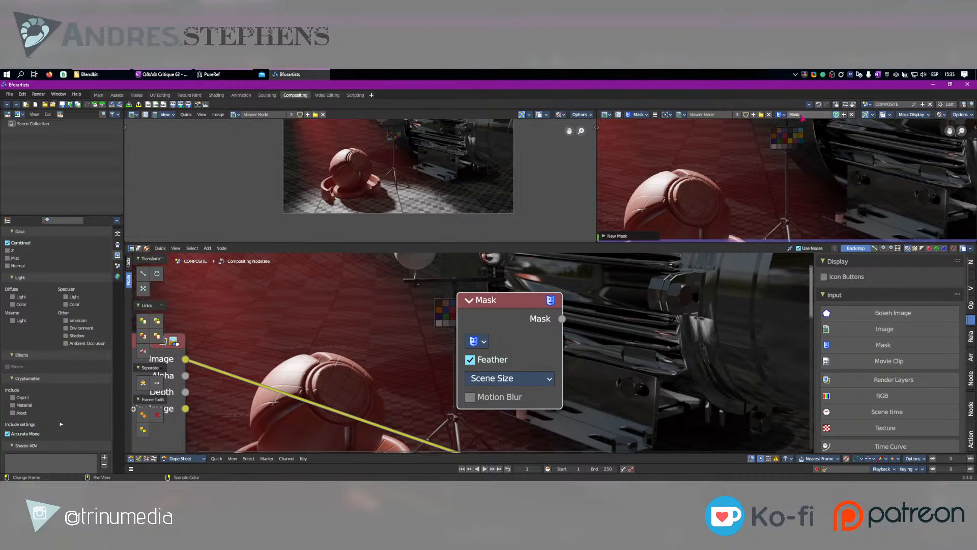
# Assign the newly created mask to the compositor's Mask node and shift the node slightly up and to the left.
pyautogui.click(476, 341)
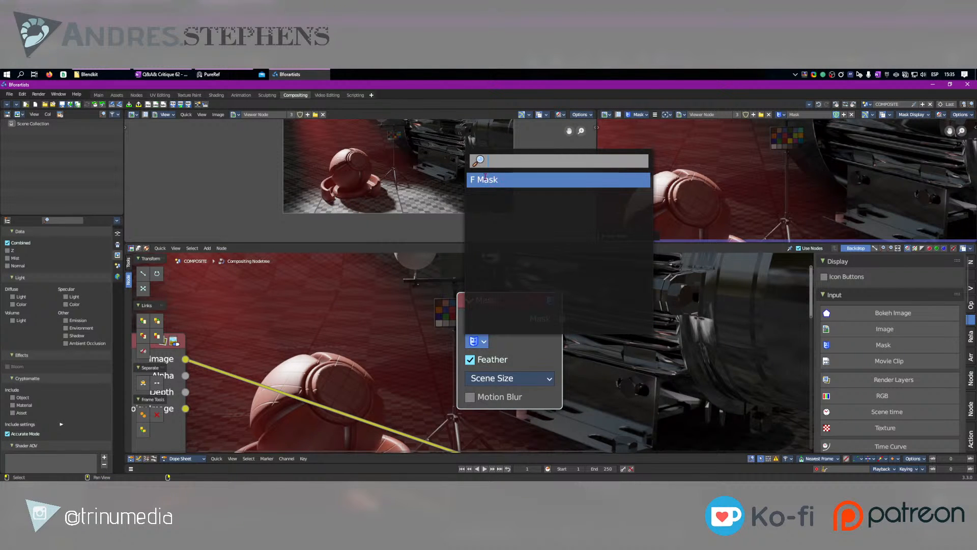
pyautogui.click(485, 179)
pyautogui.moveTo(485, 301); pyautogui.dragTo(475, 279)
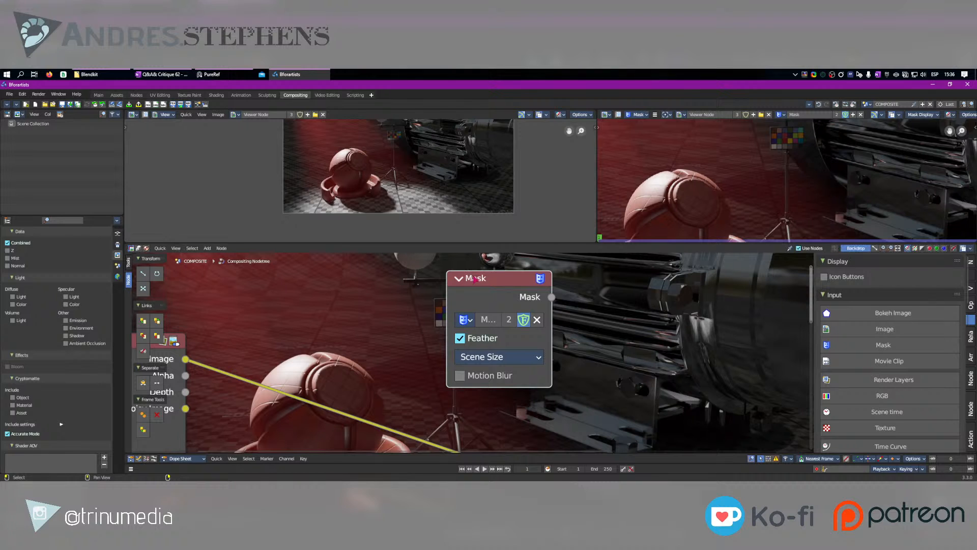
# Maximize the mask editor and show its Mask sidebar settings, enlarged and widened enough to read the Mask Layers section.
pyautogui.hotkey('ctrl', 'space')
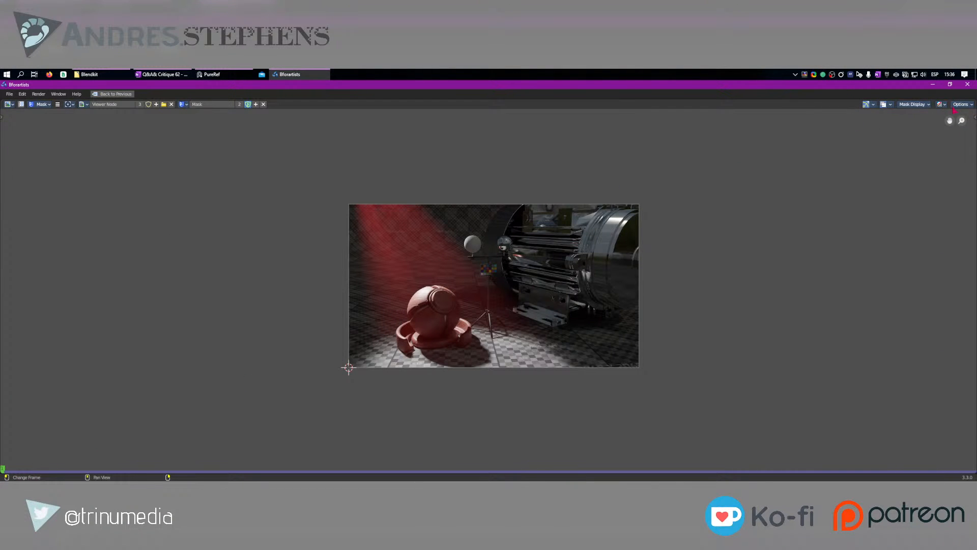
pyautogui.click(974, 119)
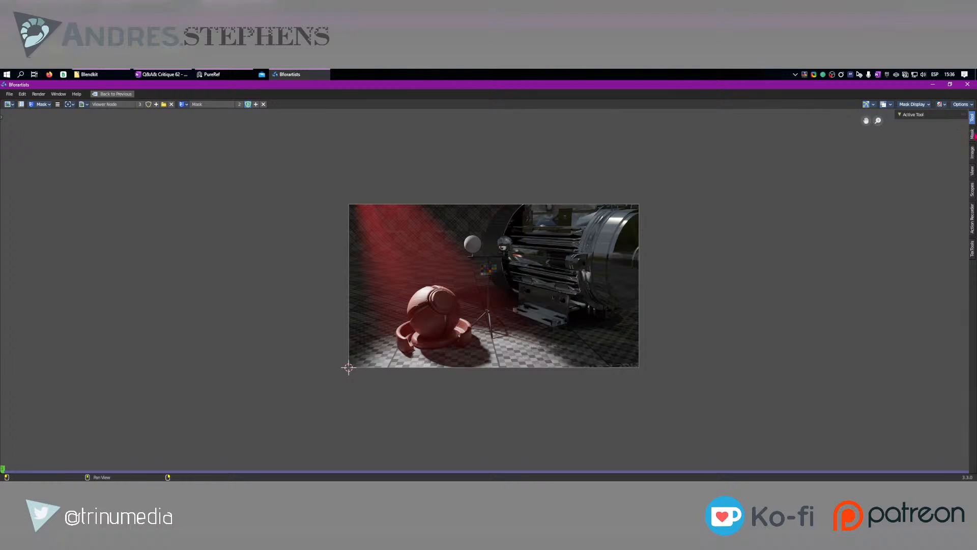
pyautogui.click(974, 135)
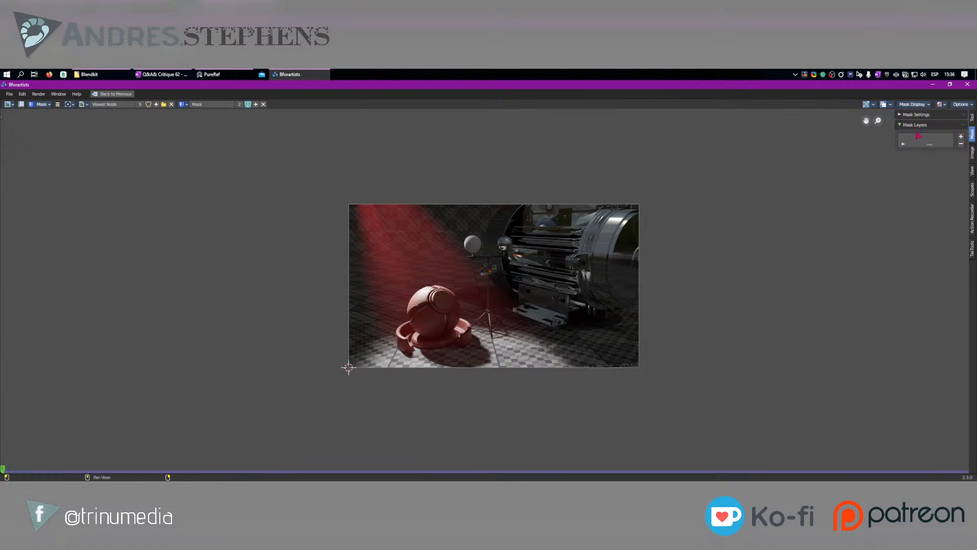
pyautogui.keyDown('ctrl'); pyautogui.moveTo(919, 133); pyautogui.dragTo(914, 282, button='middle'); pyautogui.keyUp('ctrl')
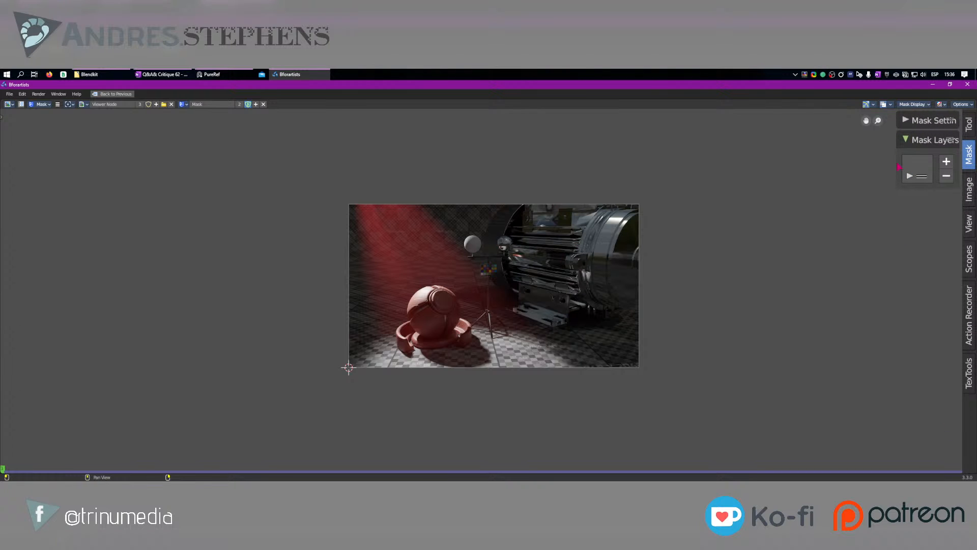
pyautogui.moveTo(895, 162); pyautogui.dragTo(751, 162)
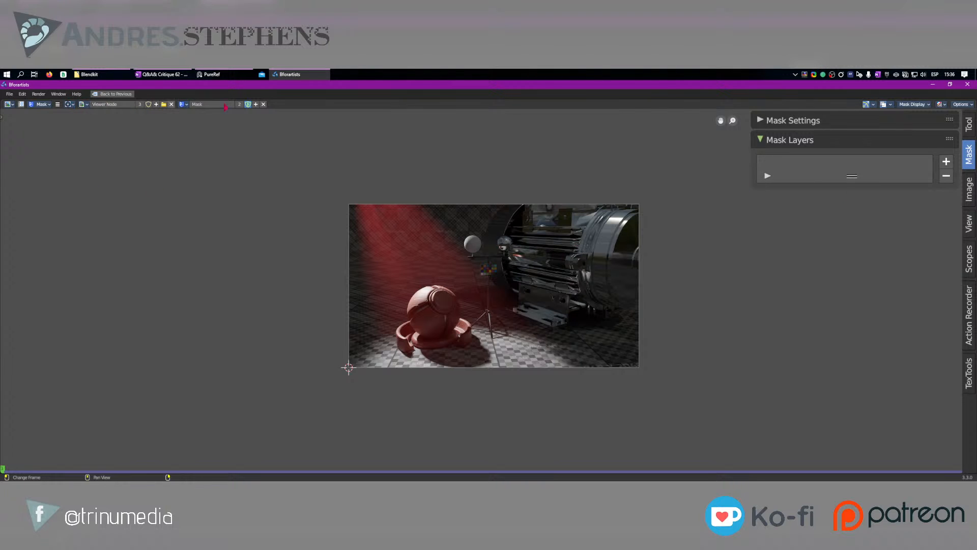
# Make the mask editor's header menus visible and look through the mask commands they offer.
pyautogui.rightClick(295, 101)
pyautogui.click(275, 125)
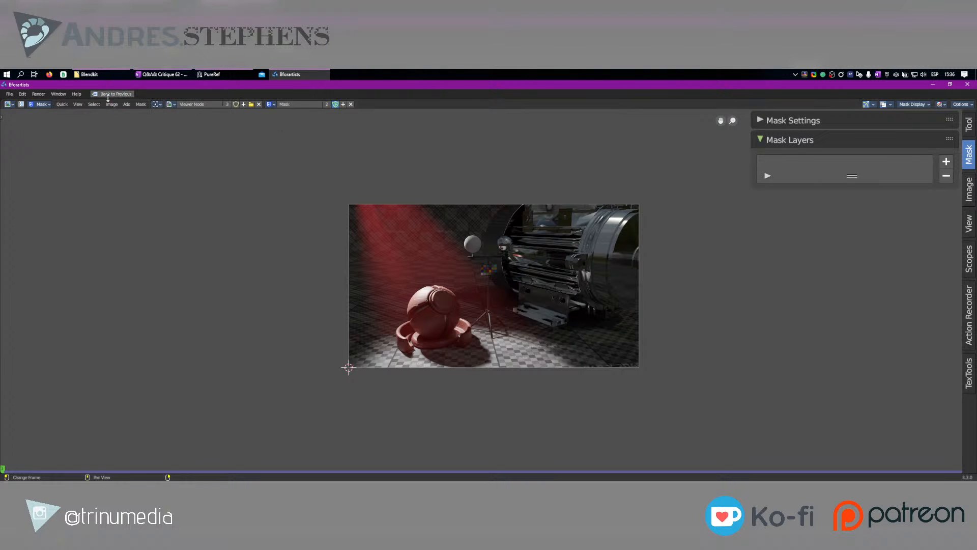
pyautogui.click(141, 105)
pyautogui.moveTo(146, 115)
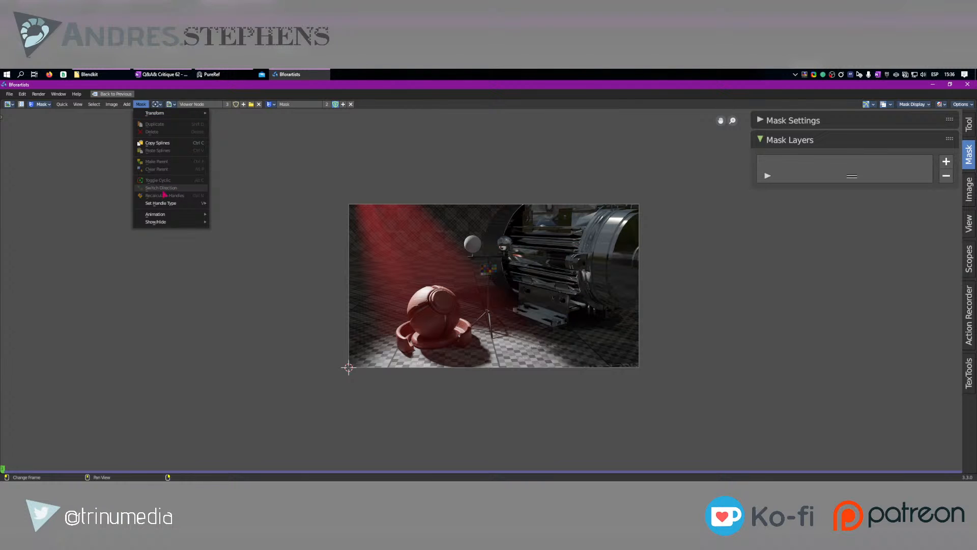
pyautogui.moveTo(167, 205)
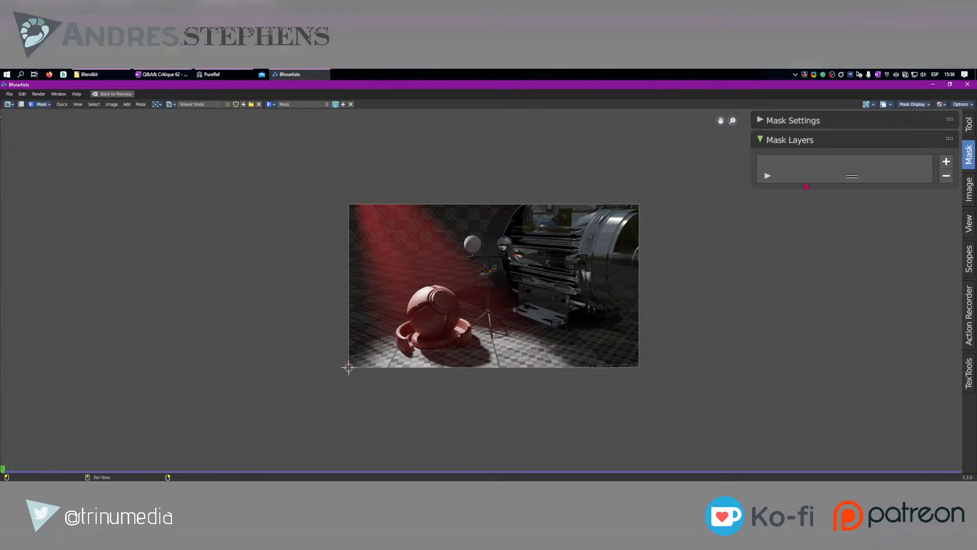
# Add a mask layer to the mask and go to the Spline setting in the mask display options.
pyautogui.click(946, 162)
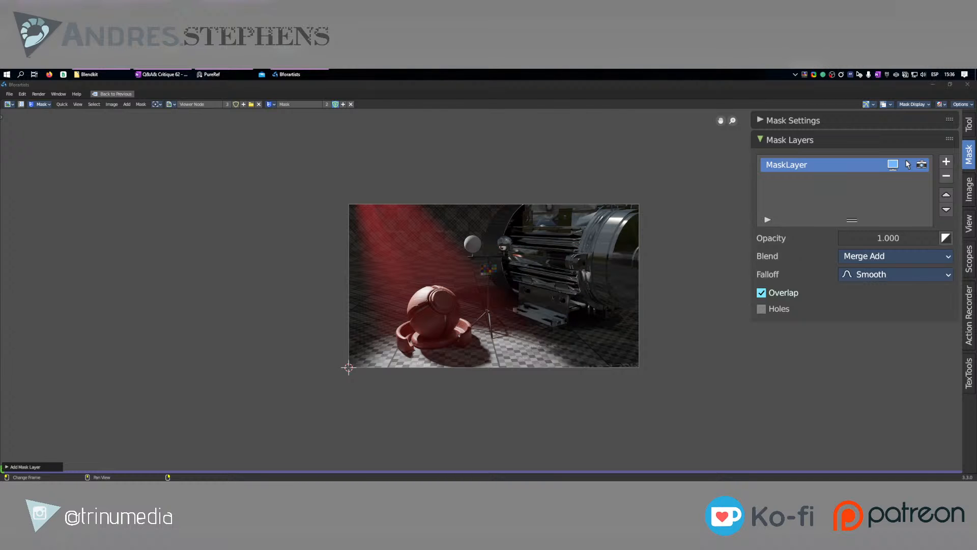
pyautogui.click(613, 222)
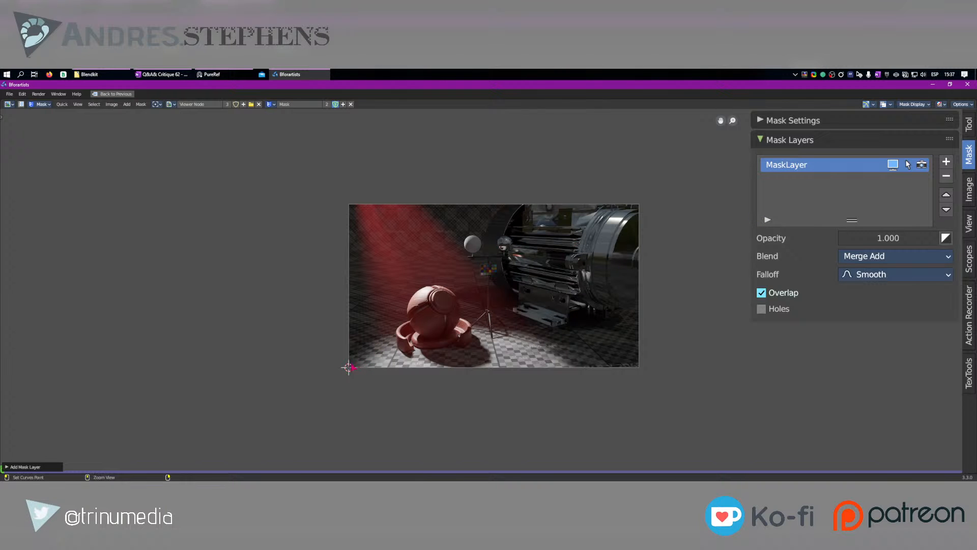
pyautogui.scroll(3, 487, 290)
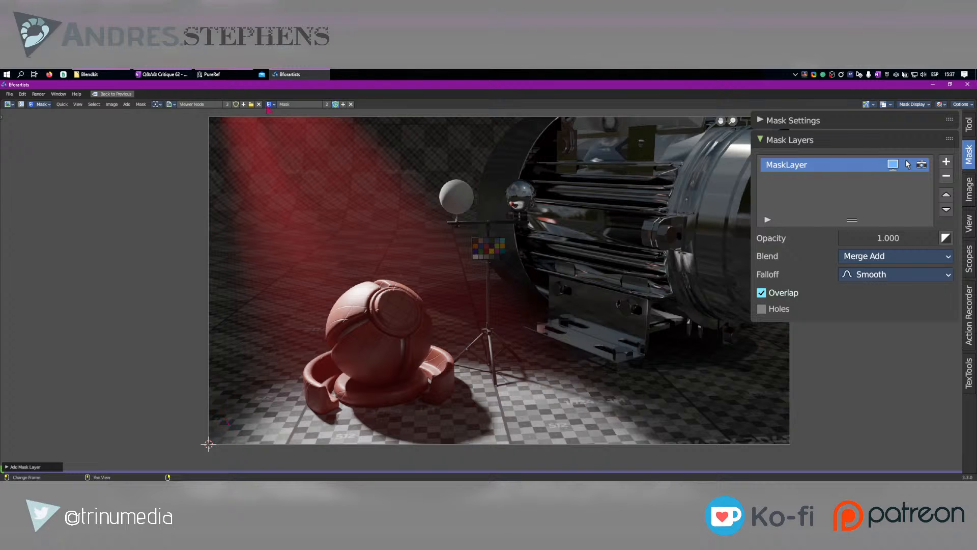
pyautogui.click(960, 104)
pyautogui.moveTo(930, 105)
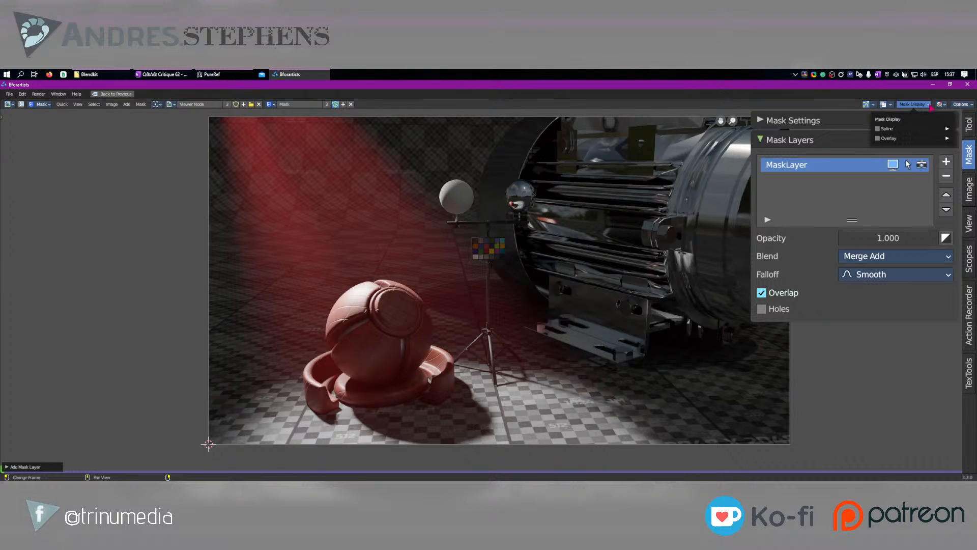
pyautogui.click(878, 129)
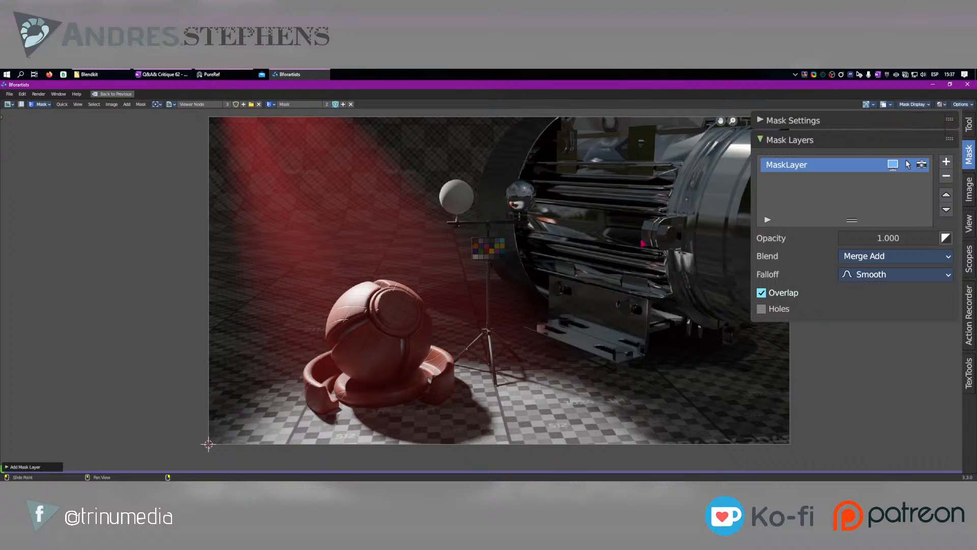
# Outline the lit floor with a mask spline from the image's lower-left corner, following the ball's base, its shadow and the tripod foot, returning below the image.
pyautogui.keyDown('ctrl'); pyautogui.click(209, 433); pyautogui.keyUp('ctrl')
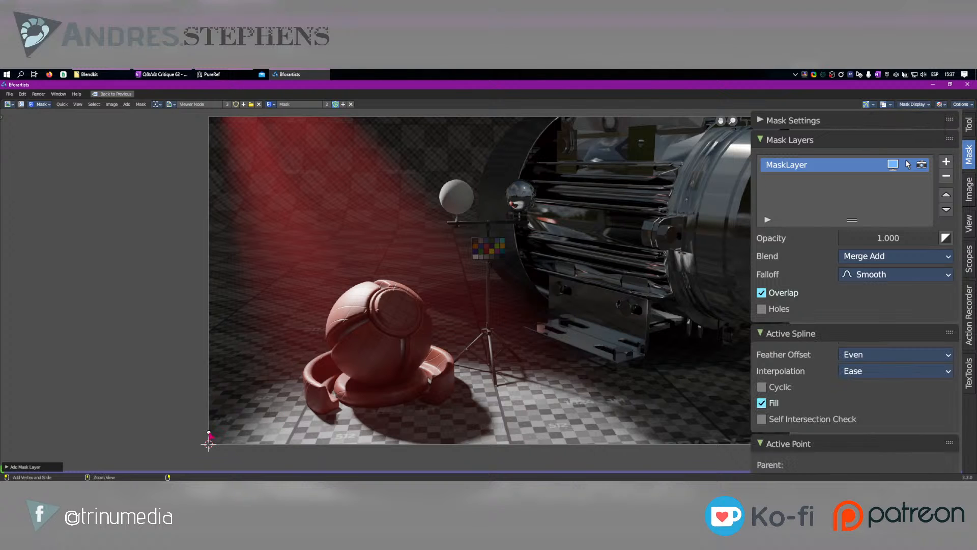
pyautogui.keyDown('ctrl'); pyautogui.click(262, 388); pyautogui.keyUp('ctrl')
pyautogui.keyDown('ctrl'); pyautogui.click(303, 377); pyautogui.keyUp('ctrl')
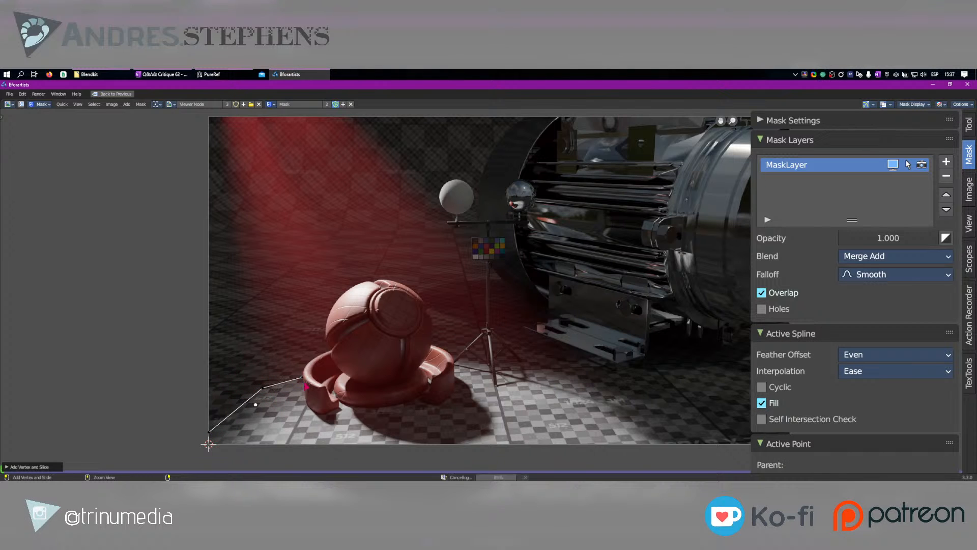
pyautogui.keyDown('ctrl'); pyautogui.click(305, 404); pyautogui.keyUp('ctrl')
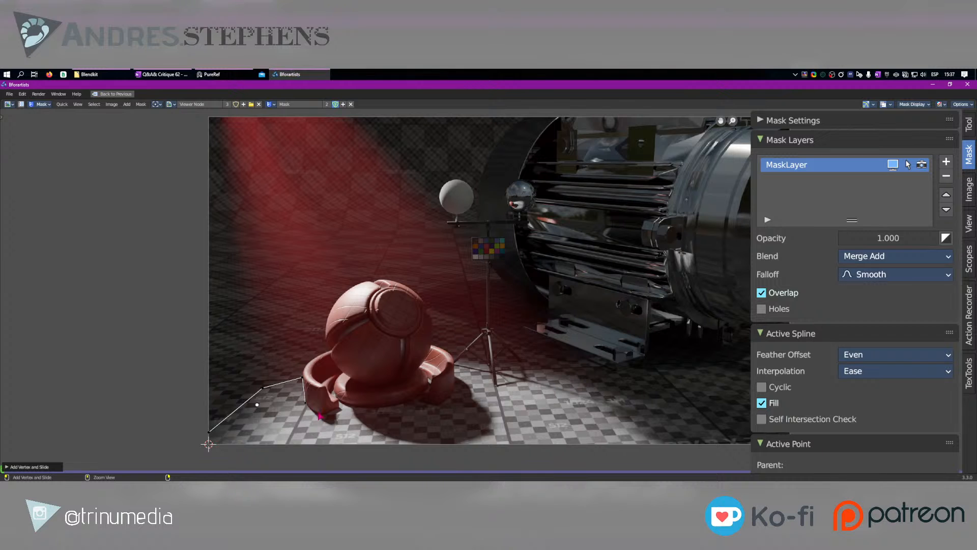
pyautogui.keyDown('ctrl'); pyautogui.click(318, 412); pyautogui.keyUp('ctrl')
pyautogui.keyDown('ctrl'); pyautogui.click(341, 405); pyautogui.keyUp('ctrl')
pyautogui.keyDown('ctrl'); pyautogui.click(359, 423); pyautogui.keyUp('ctrl')
pyautogui.keyDown('ctrl'); pyautogui.click(375, 433); pyautogui.keyUp('ctrl')
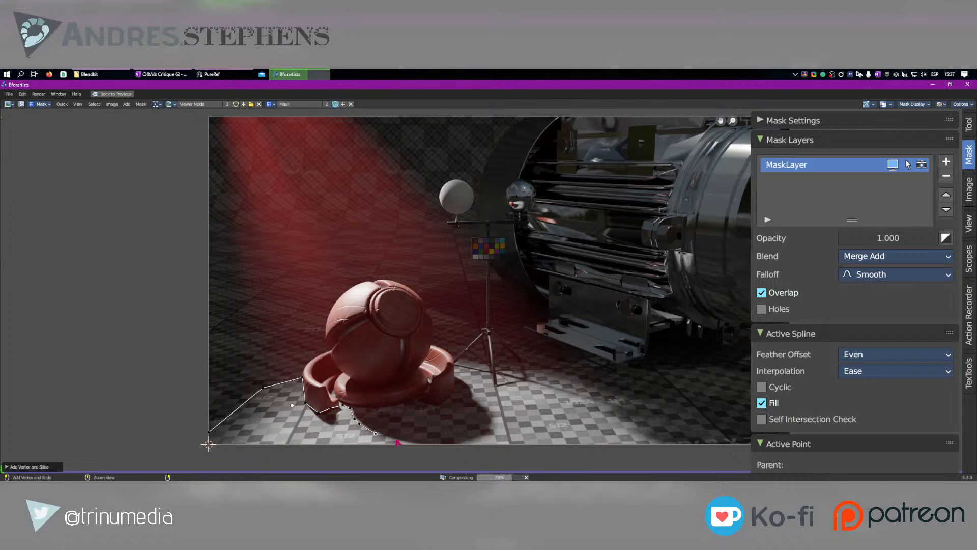
pyautogui.keyDown('ctrl'); pyautogui.click(399, 439); pyautogui.keyUp('ctrl')
pyautogui.keyDown('ctrl'); pyautogui.click(440, 442); pyautogui.keyUp('ctrl')
pyautogui.keyDown('ctrl'); pyautogui.click(472, 439); pyautogui.keyUp('ctrl')
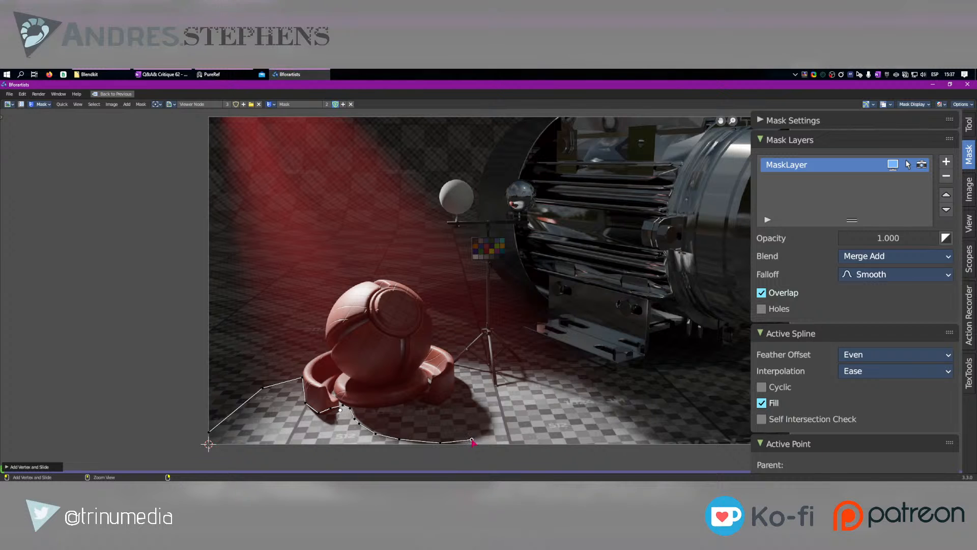
pyautogui.keyDown('ctrl'); pyautogui.click(486, 418); pyautogui.keyUp('ctrl')
pyautogui.keyDown('ctrl'); pyautogui.click(476, 402); pyautogui.keyUp('ctrl')
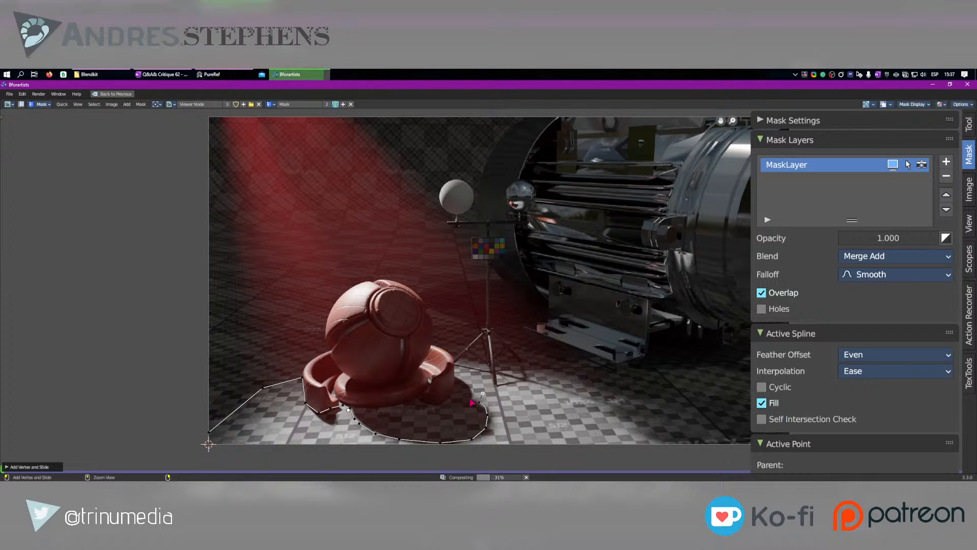
pyautogui.keyDown('ctrl'); pyautogui.click(469, 385); pyautogui.keyUp('ctrl')
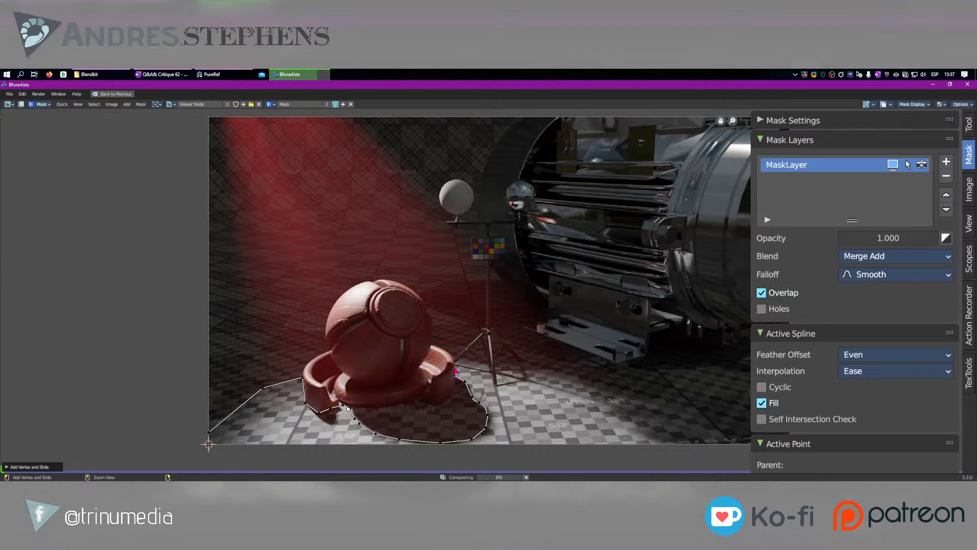
pyautogui.keyDown('ctrl'); pyautogui.click(455, 367); pyautogui.keyUp('ctrl')
pyautogui.keyDown('ctrl'); pyautogui.click(481, 366); pyautogui.keyUp('ctrl')
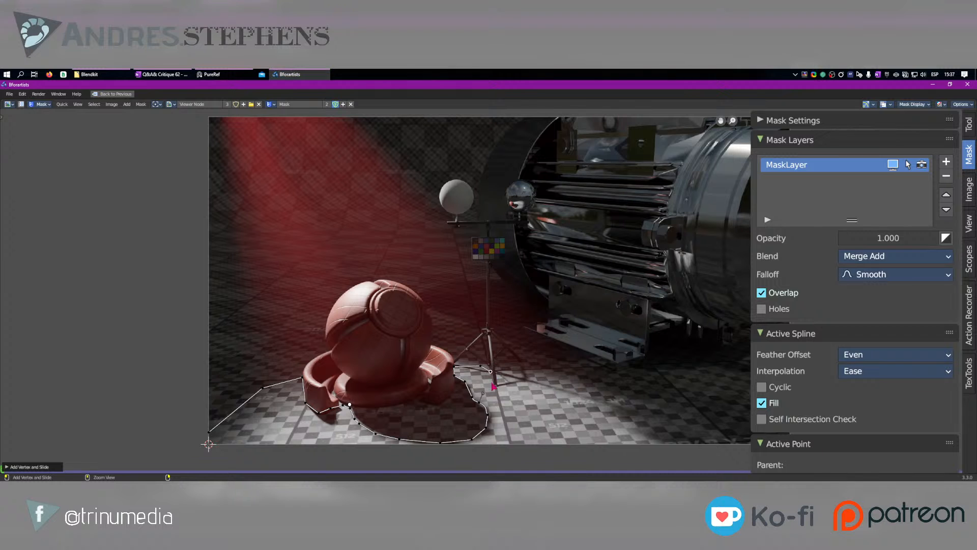
pyautogui.keyDown('ctrl'); pyautogui.click(496, 384); pyautogui.keyUp('ctrl')
pyautogui.keyDown('ctrl'); pyautogui.click(499, 370); pyautogui.keyUp('ctrl')
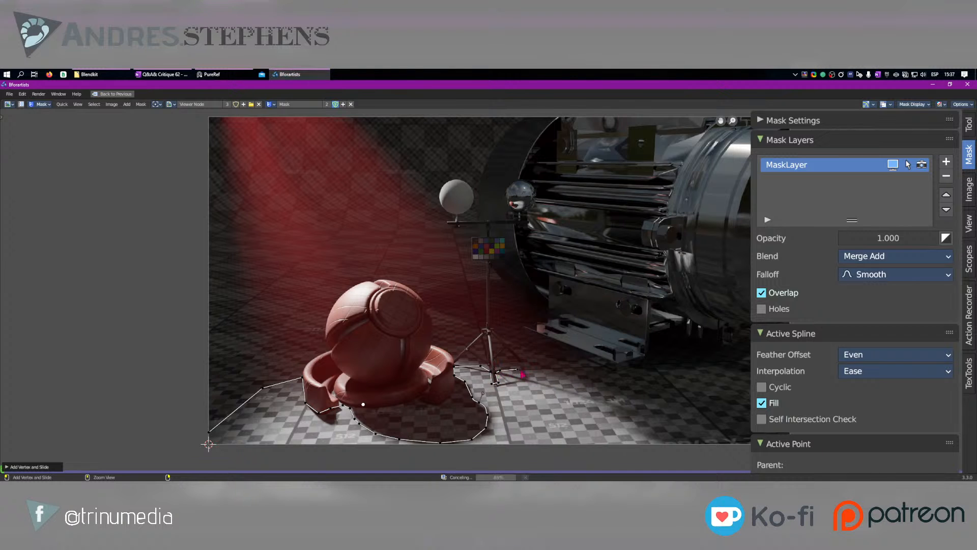
pyautogui.keyDown('ctrl'); pyautogui.click(531, 368); pyautogui.keyUp('ctrl')
pyautogui.keyDown('ctrl'); pyautogui.click(591, 385); pyautogui.keyUp('ctrl')
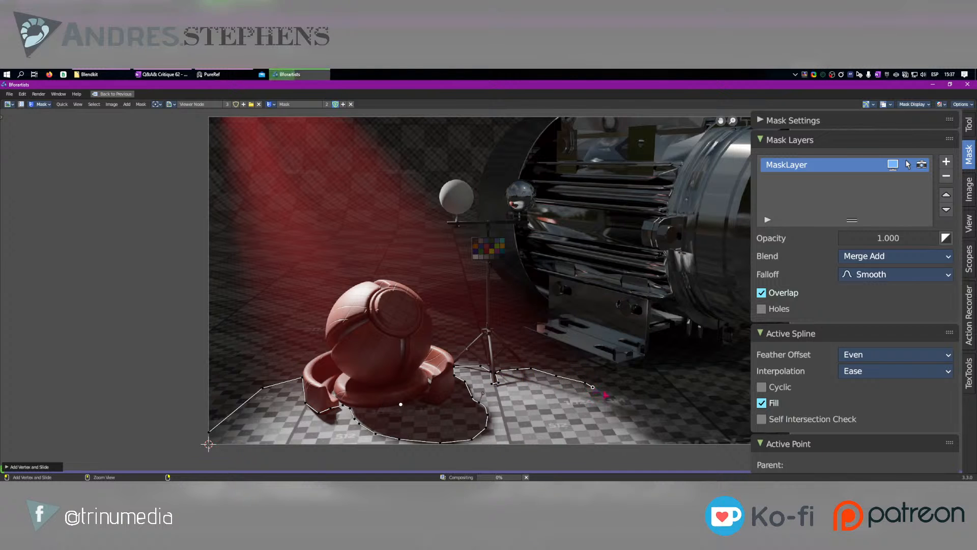
pyautogui.keyDown('ctrl'); pyautogui.click(669, 432); pyautogui.keyUp('ctrl')
pyautogui.keyDown('ctrl'); pyautogui.click(673, 446); pyautogui.keyUp('ctrl')
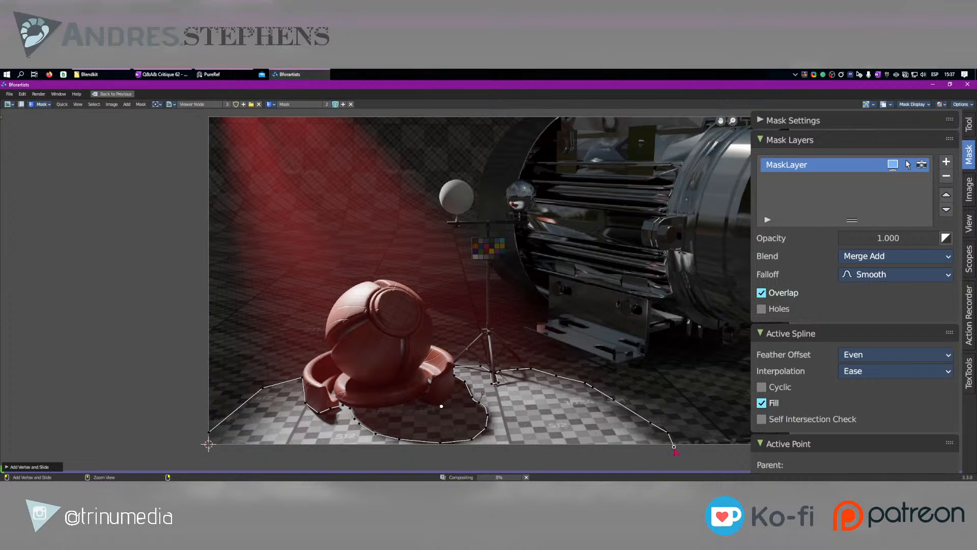
pyautogui.keyDown('ctrl'); pyautogui.click(410, 459); pyautogui.keyUp('ctrl')
pyautogui.keyDown('ctrl'); pyautogui.click(210, 453); pyautogui.keyUp('ctrl')
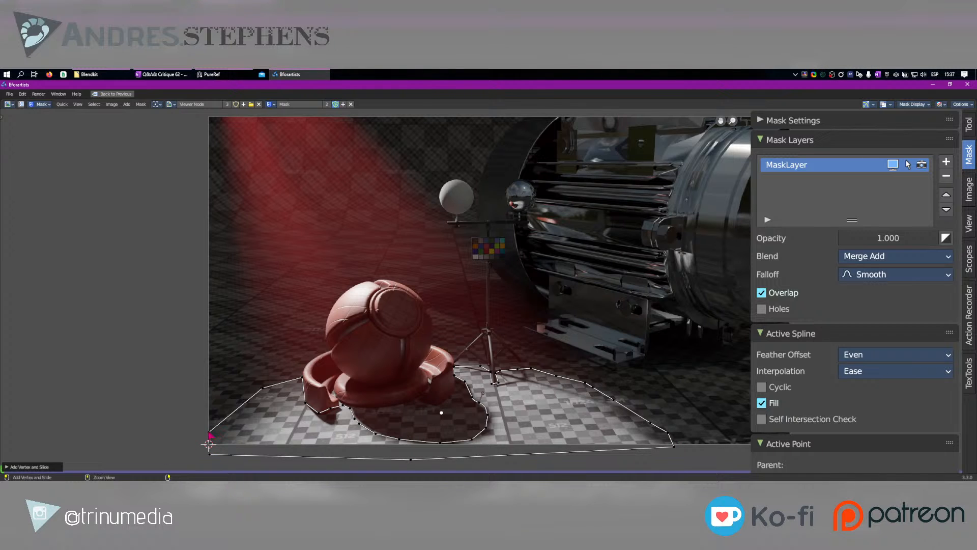
pyautogui.click(210, 433)
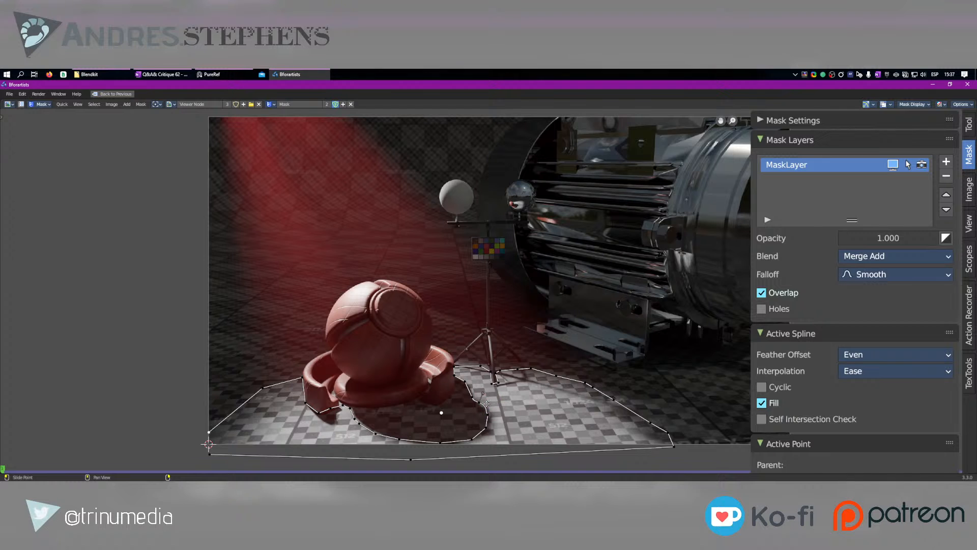
pyautogui.moveTo(485, 403); pyautogui.dragTo(482, 397, button='middle')
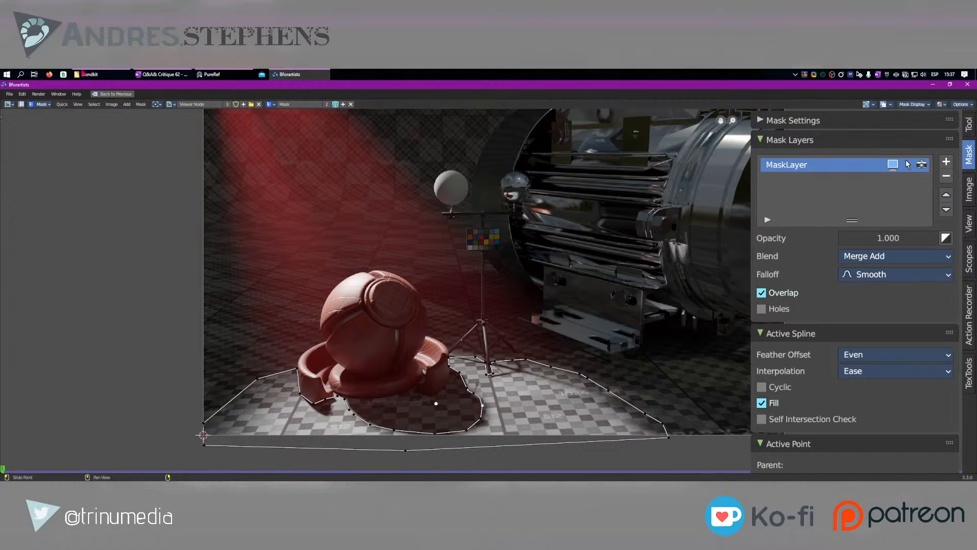
# Feather the mask spline outward along the right edge of the ball's shadow and inward along the lit floor's upper-right curve.
pyautogui.click(141, 105)
pyautogui.moveTo(148, 113)
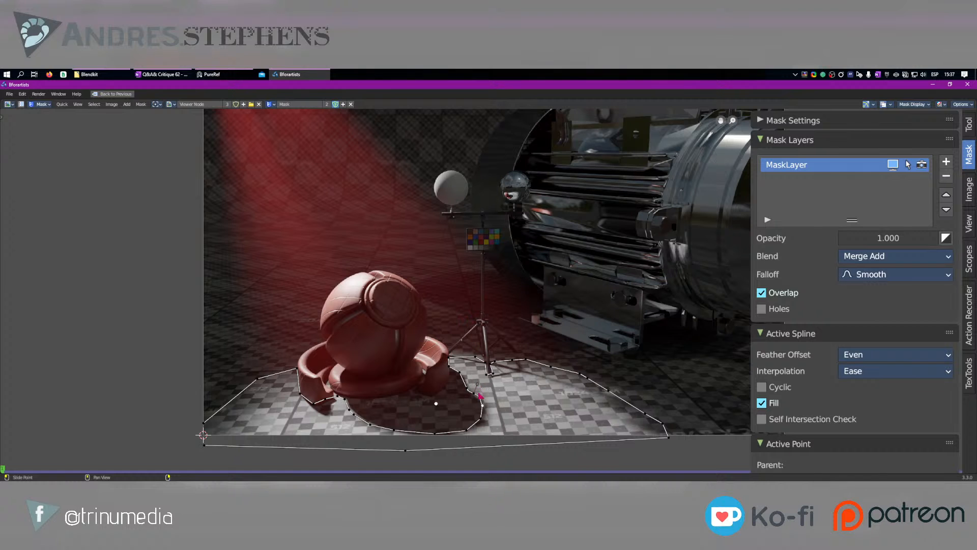
pyautogui.hotkey('alt', 's')
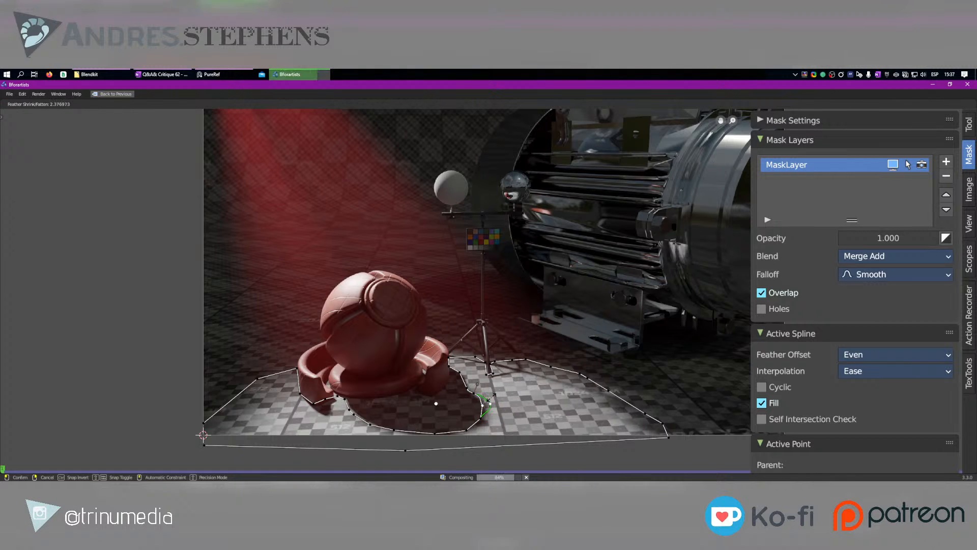
pyautogui.click(492, 401)
pyautogui.click(546, 368)
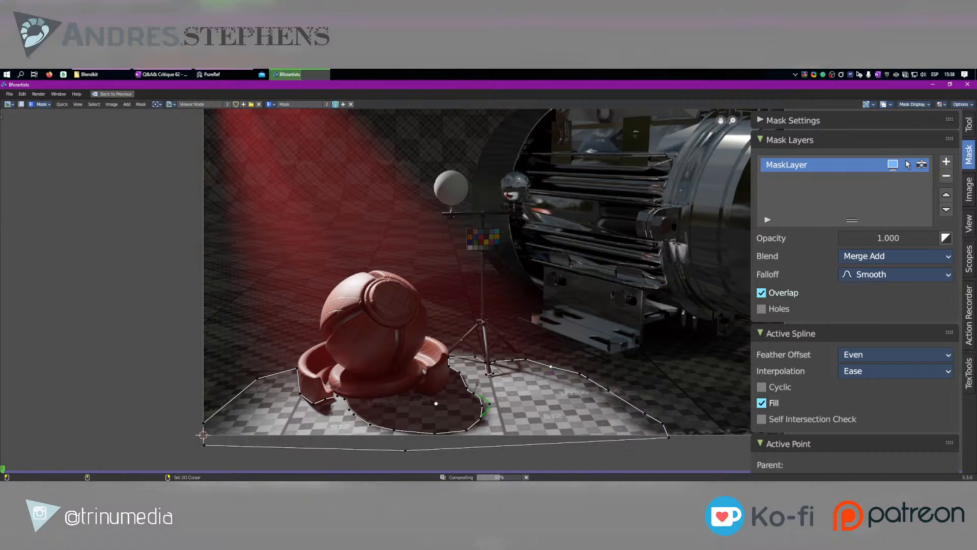
pyautogui.hotkey('alt', 's')
pyautogui.moveTo(582, 371); pyautogui.dragTo(625, 389)
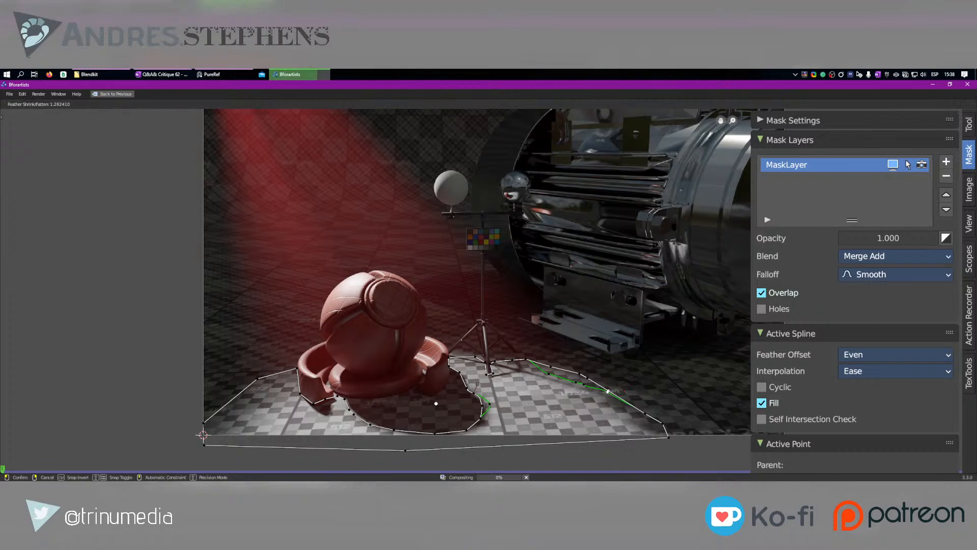
# Preview the Mask node's output in the viewer and examine the edges of the white floor shape.
pyautogui.hotkey('ctrl', 'space')
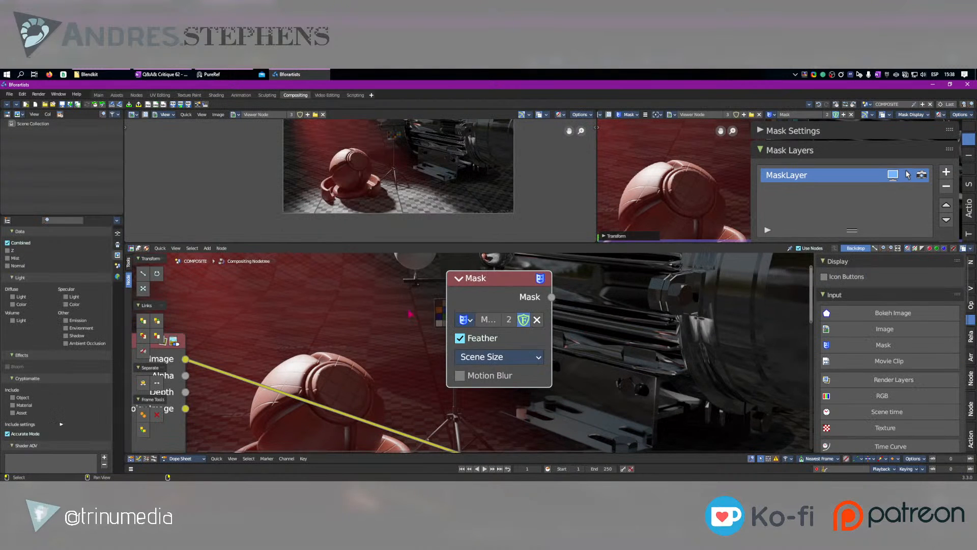
pyautogui.scroll(2, 504, 285)
pyautogui.moveTo(504, 255); pyautogui.dragTo(441, 319, button='middle')
pyautogui.keyDown('ctrl'); pyautogui.keyDown('shift'); pyautogui.click(441, 319); pyautogui.keyUp('shift'); pyautogui.keyUp('ctrl')
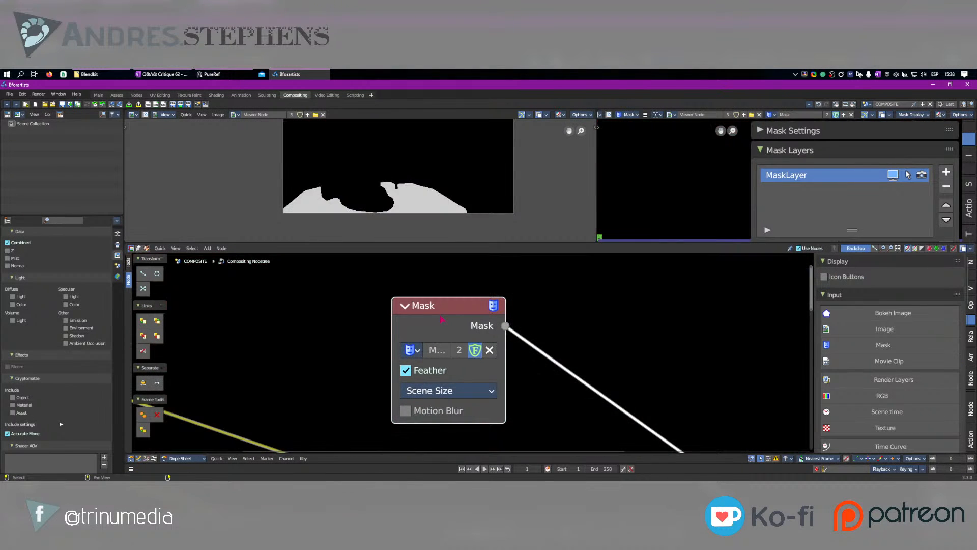
pyautogui.scroll(4, 371, 187)
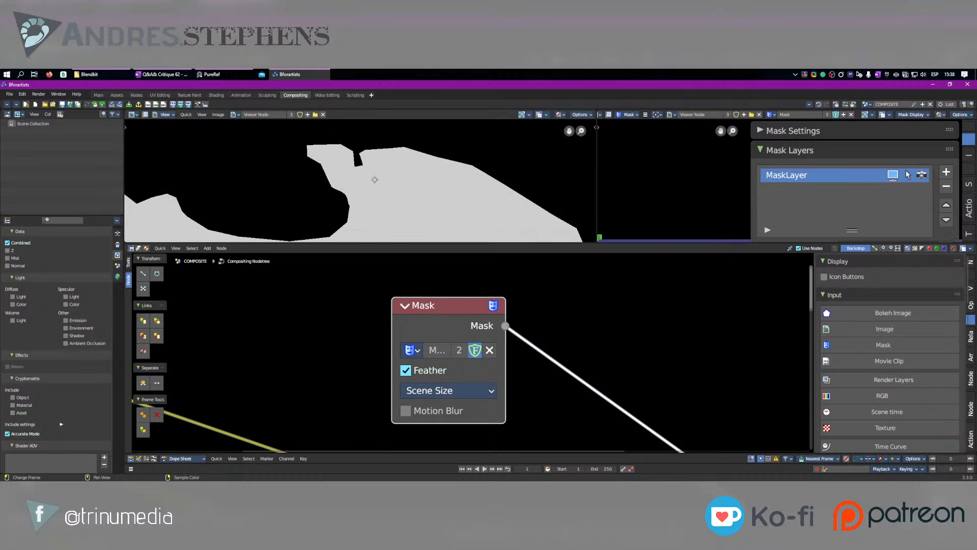
pyautogui.moveTo(431, 308); pyautogui.dragTo(376, 299)
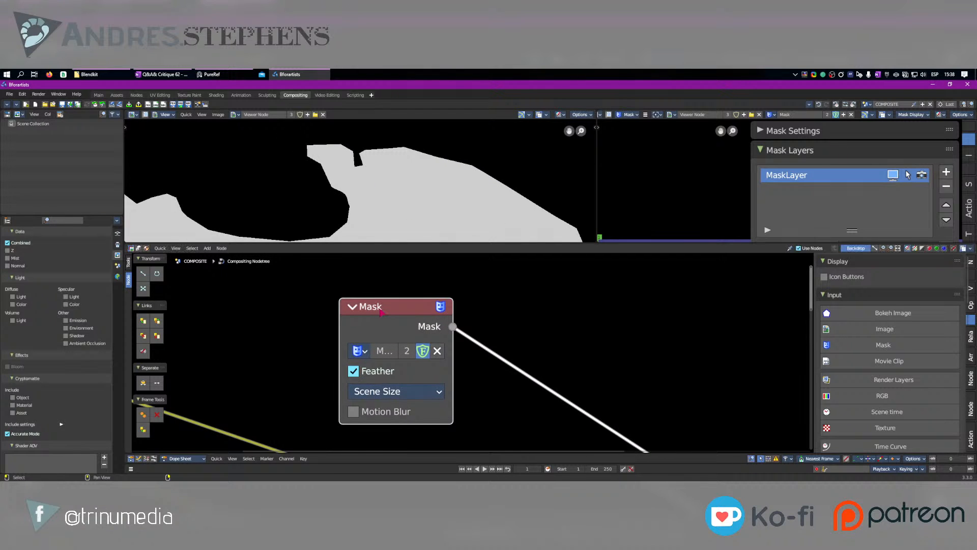
pyautogui.hotkey('ctrl', 'space')
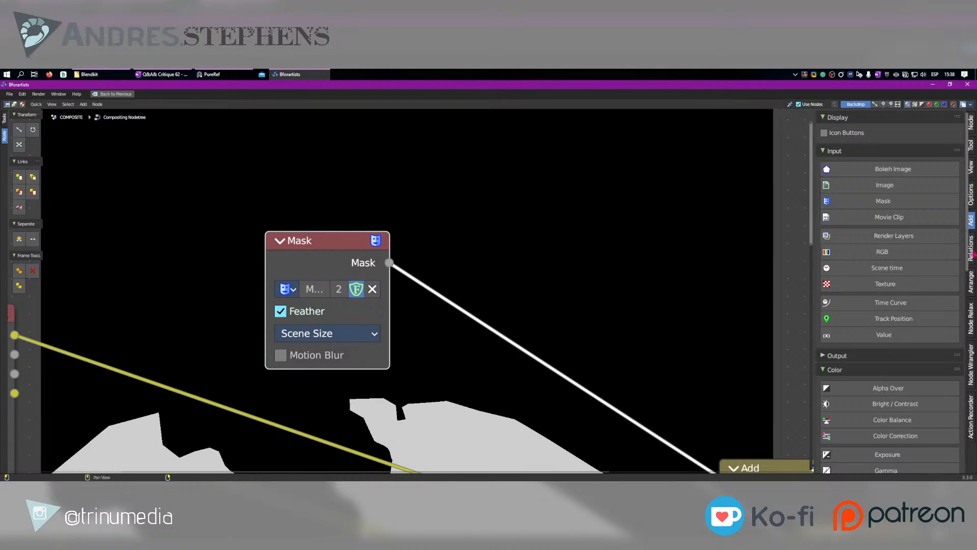
pyautogui.hotkey('ctrl', 'space')
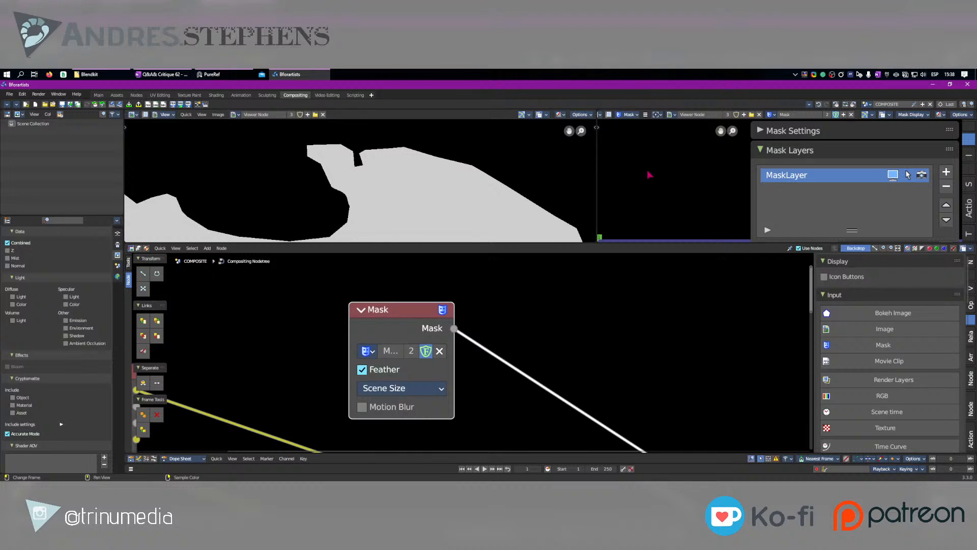
# Set the active spline's Feather Offset to Smooth with Ease interpolation in the maximized mask editor, and return to the full compositing layout.
pyautogui.hotkey('ctrl', 'space')
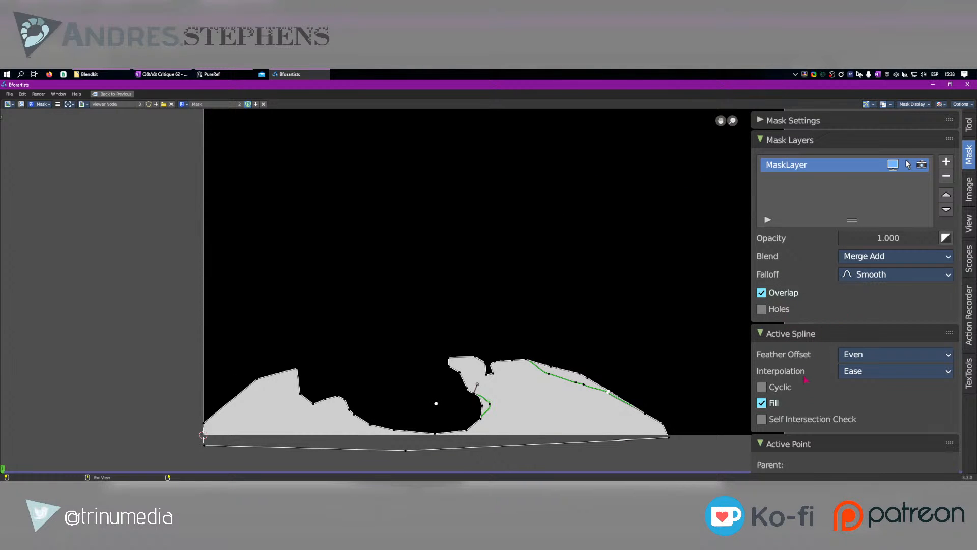
pyautogui.scroll(-1, 795, 323)
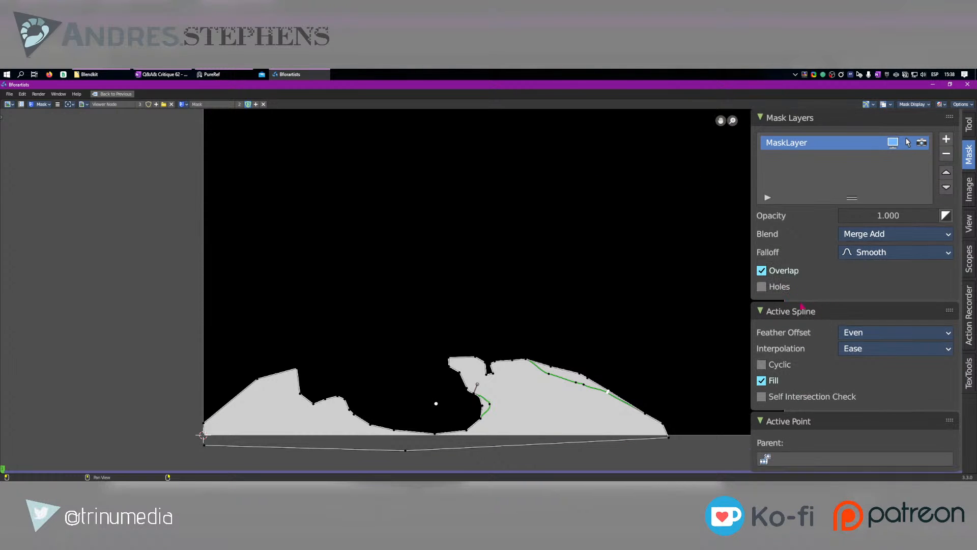
pyautogui.click(891, 253)
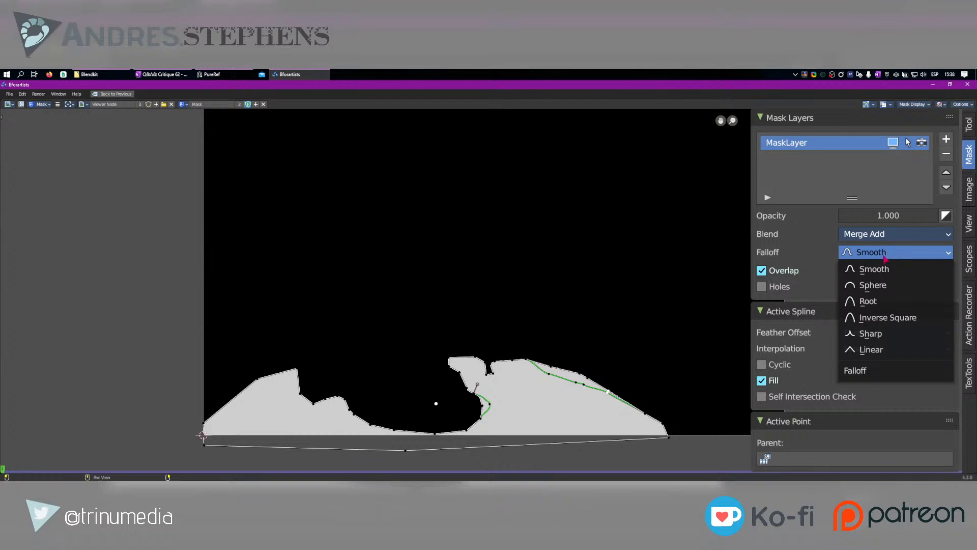
pyautogui.scroll(1, 808, 351)
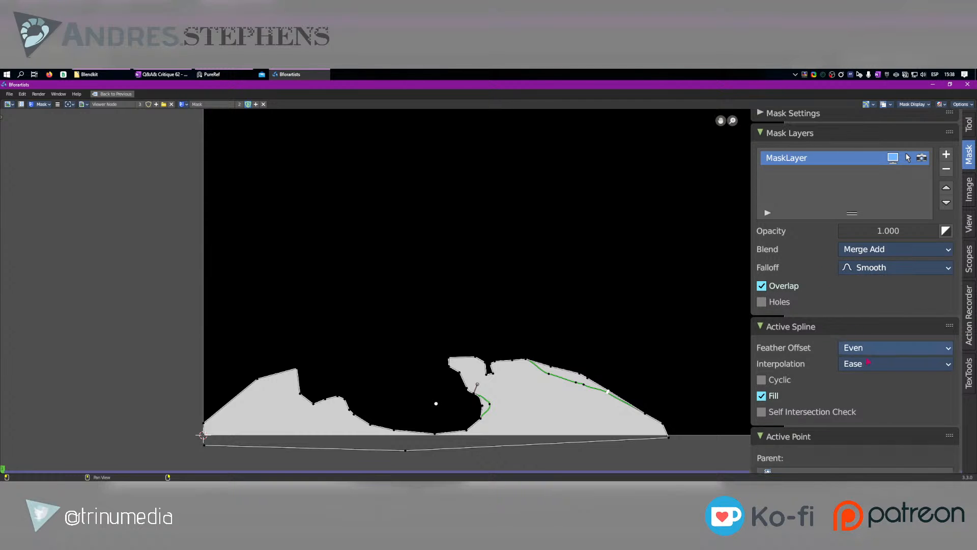
pyautogui.click(865, 348)
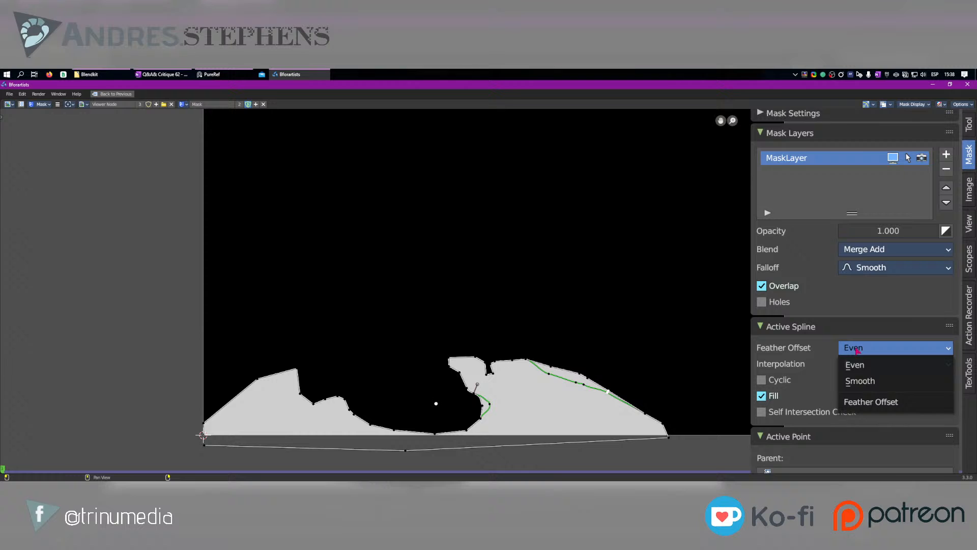
pyautogui.click(870, 380)
pyautogui.click(868, 363)
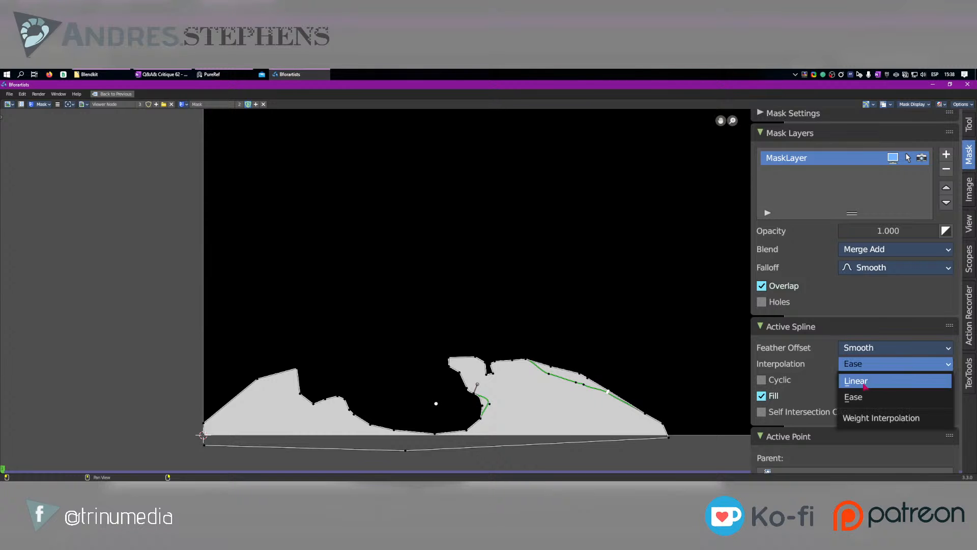
pyautogui.click(865, 400)
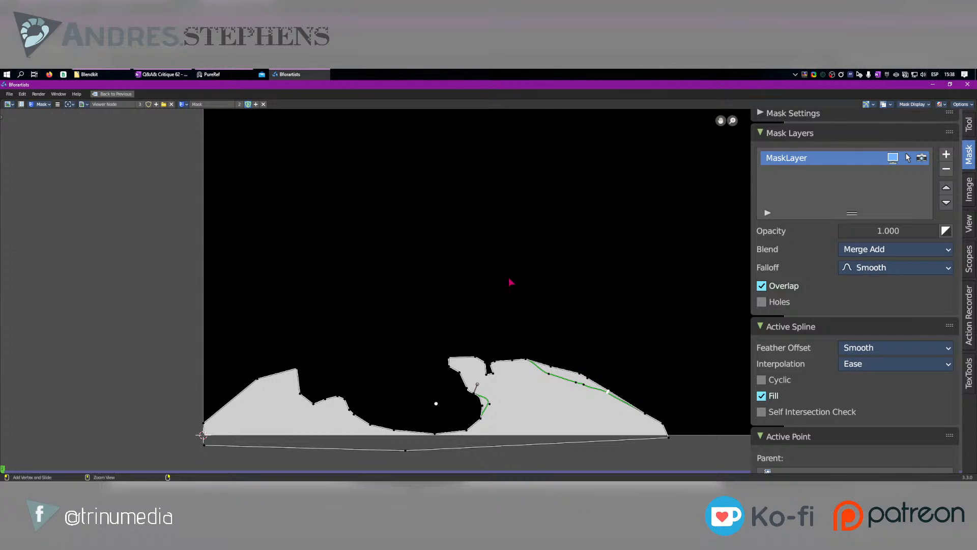
pyautogui.hotkey('ctrl', 'space')
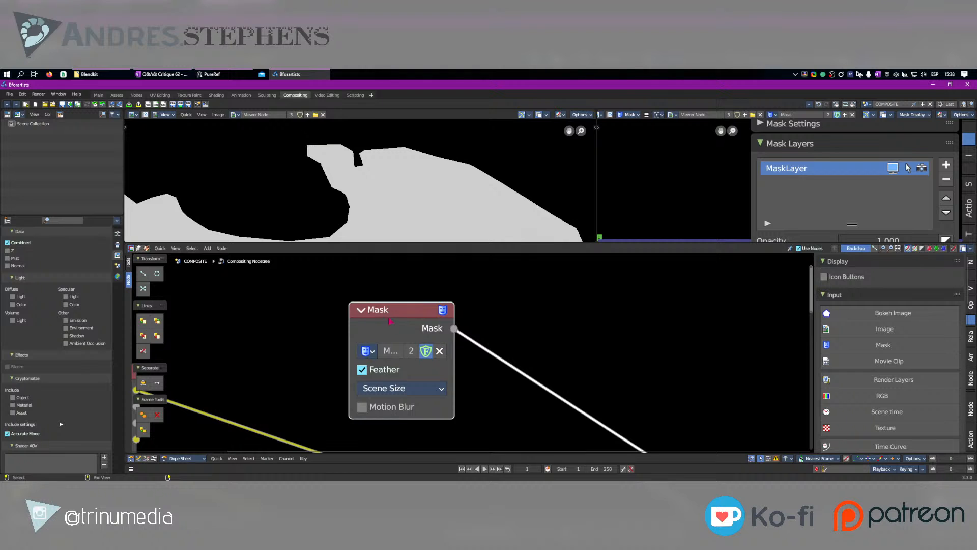
# Insert a duplicate of the red Color node between the first Render Layers and Add, feed the mask into its Fac and preview it.
pyautogui.scroll(-3, 367, 316)
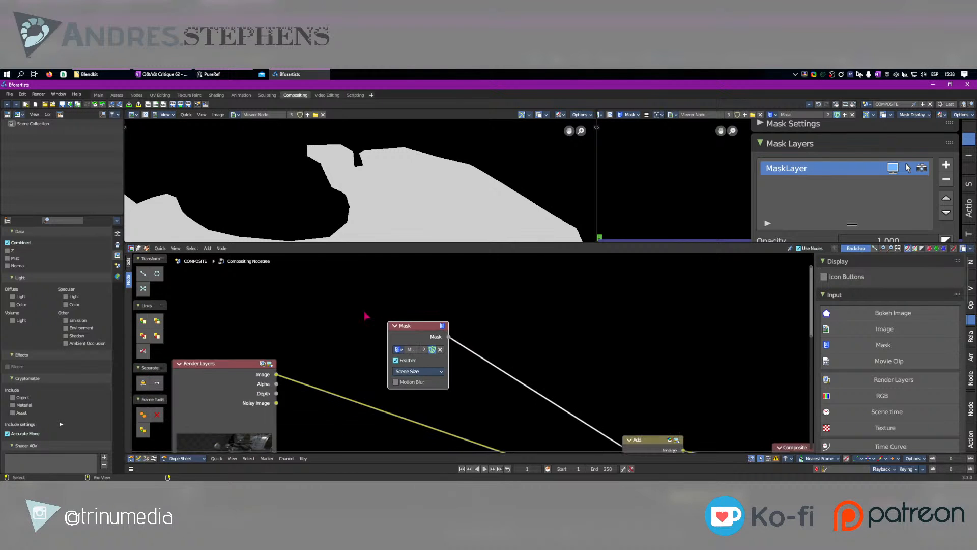
pyautogui.scroll(-3, 365, 314)
pyautogui.moveTo(554, 371); pyautogui.dragTo(489, 325, button='middle')
pyautogui.moveTo(524, 367); pyautogui.dragTo(555, 322)
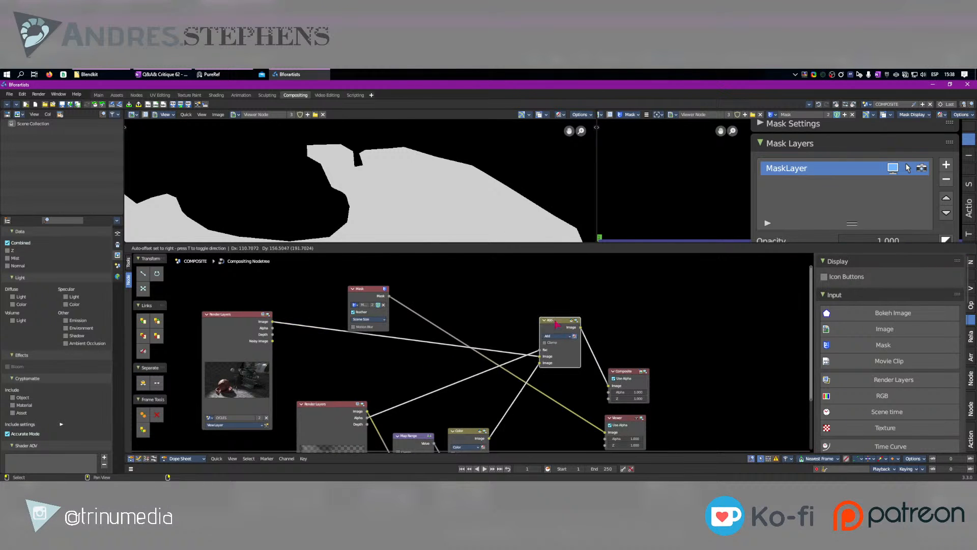
pyautogui.moveTo(473, 412)
pyautogui.mouseDown(button='middle')
pyautogui.moveTo(483, 356)
pyautogui.moveTo(474, 413)
pyautogui.mouseUp(button='middle')
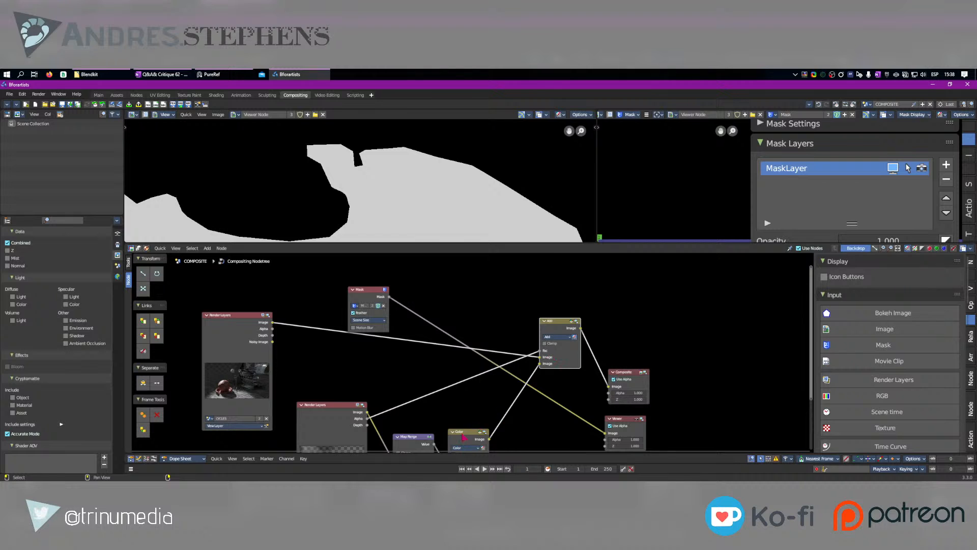
pyautogui.hotkey('shift', 'd')
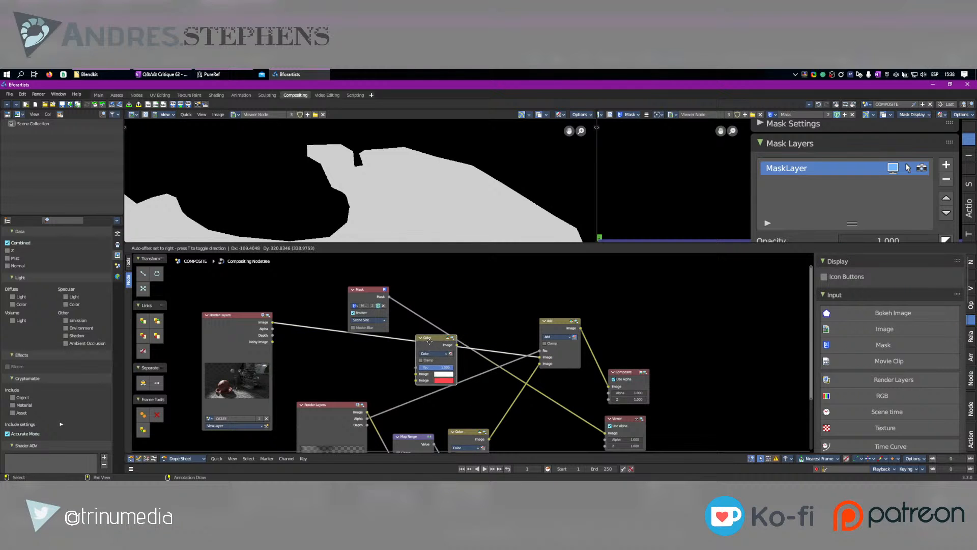
pyautogui.click(456, 298)
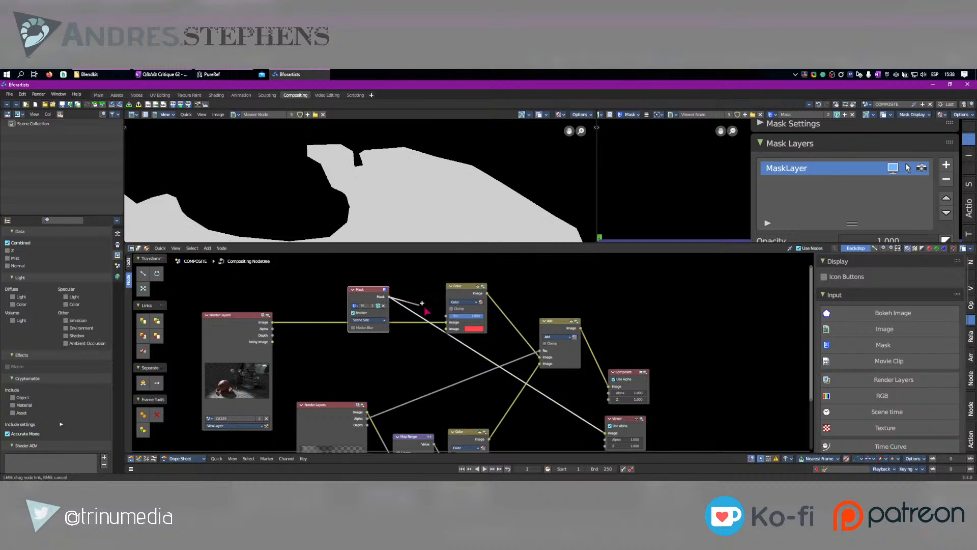
pyautogui.moveTo(389, 296); pyautogui.dragTo(447, 315)
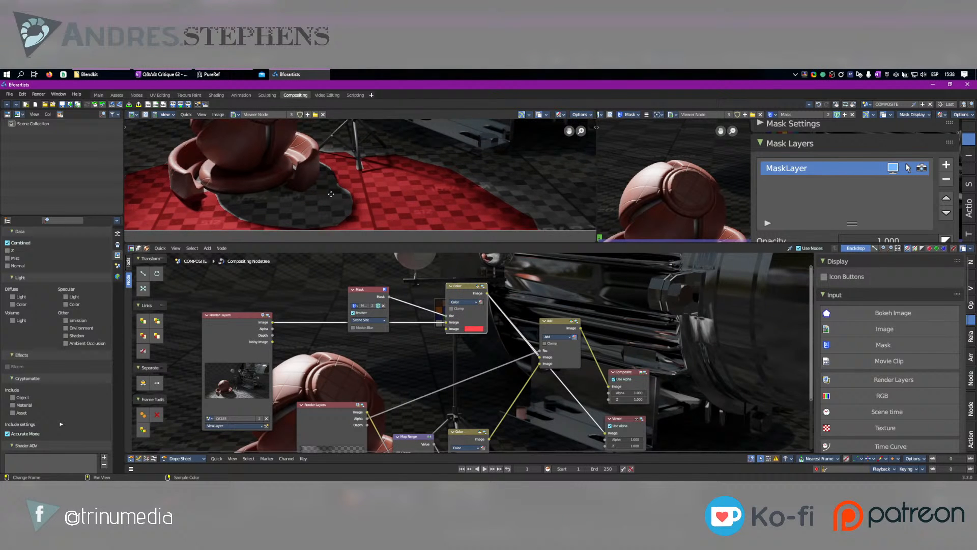
# Reposition the Mask node above the first Render Layers node, clear of the duplicated Color node.
pyautogui.moveTo(331, 194); pyautogui.dragTo(400, 217, button='middle')
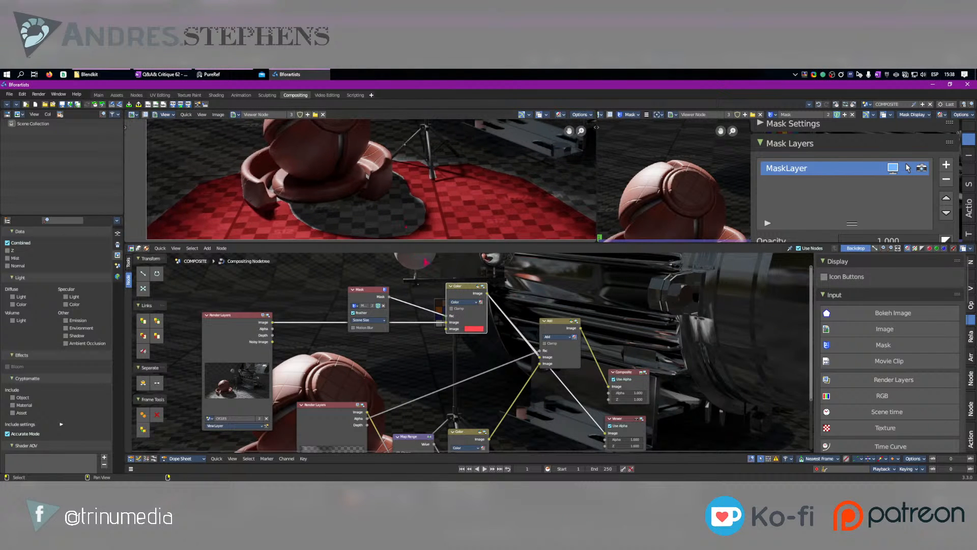
pyautogui.moveTo(378, 299); pyautogui.dragTo(306, 280)
pyautogui.moveTo(306, 282); pyautogui.dragTo(385, 320, button='middle')
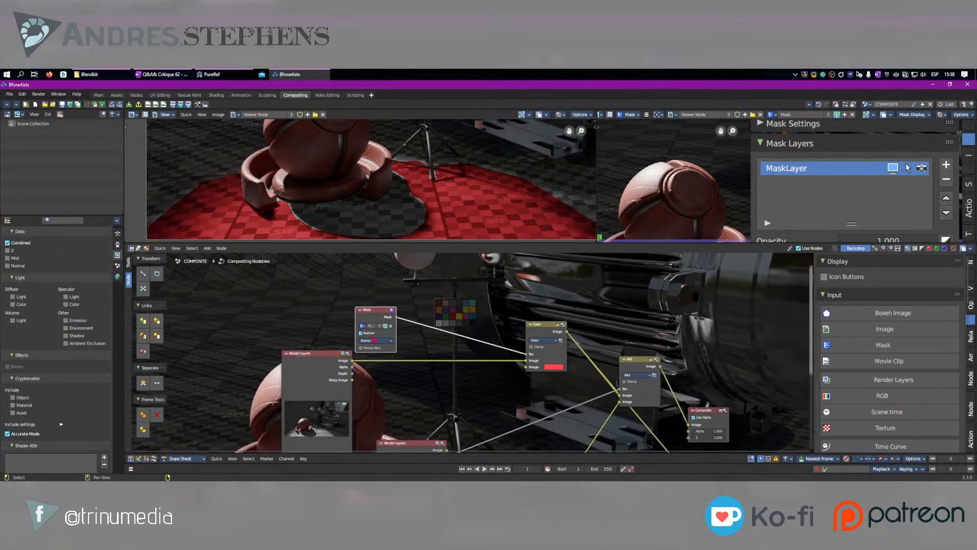
pyautogui.scroll(5, 350, 330)
pyautogui.moveTo(347, 295); pyautogui.dragTo(357, 295)
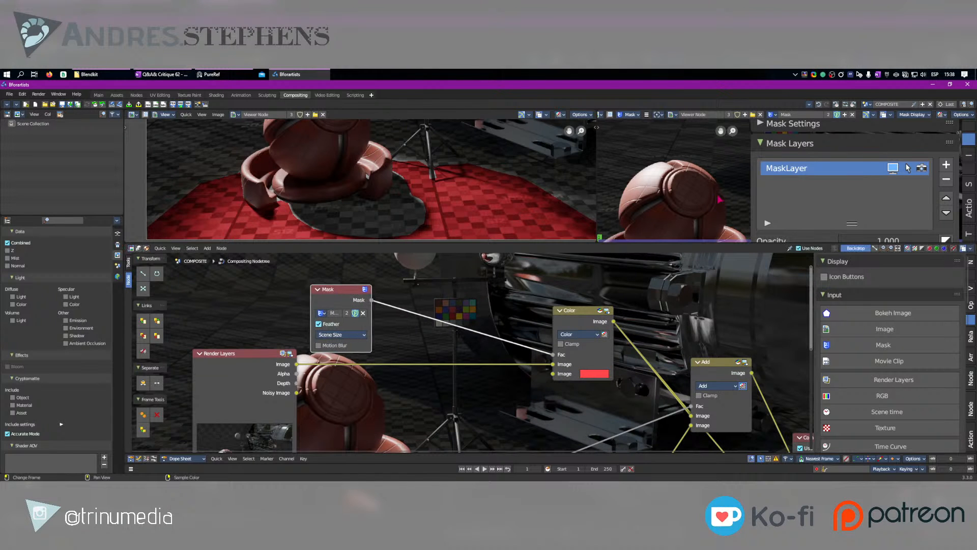
# Feather more of the mask spline along the lit floor's right edge and at its upper edge beside the tripod foot.
pyautogui.scroll(-5, 624, 213)
pyautogui.moveTo(733, 209); pyautogui.dragTo(637, 199, button='middle')
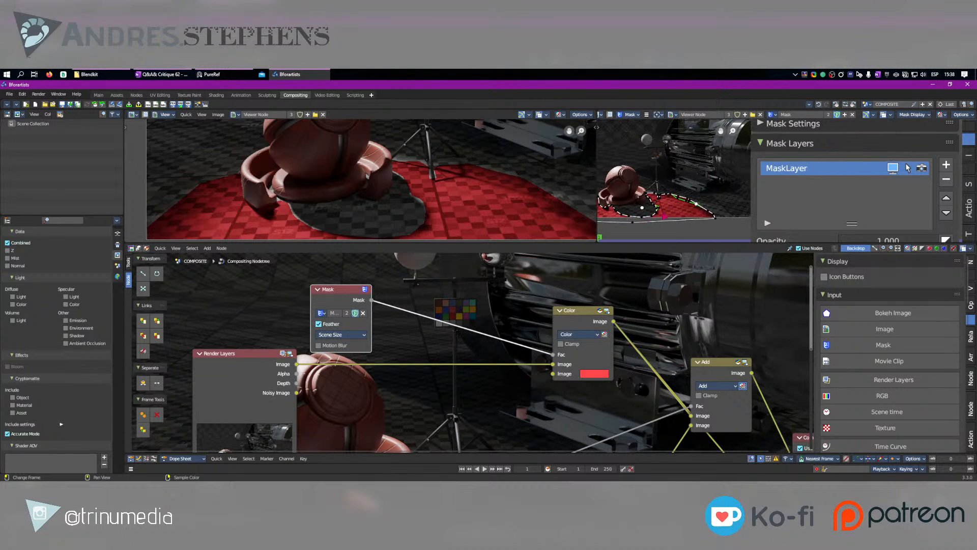
pyautogui.scroll(5, 705, 223)
pyautogui.scroll(-4, 706, 223)
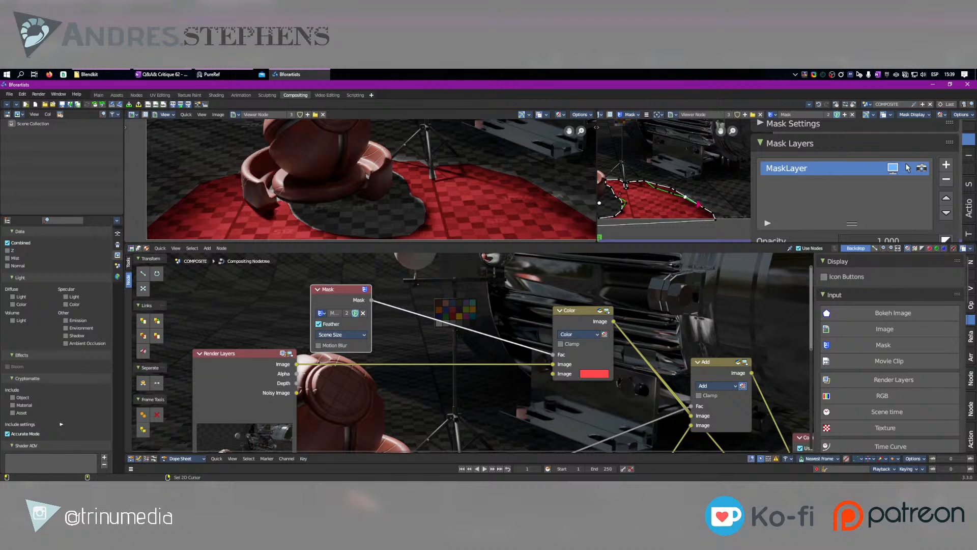
pyautogui.moveTo(687, 201); pyautogui.dragTo(711, 206)
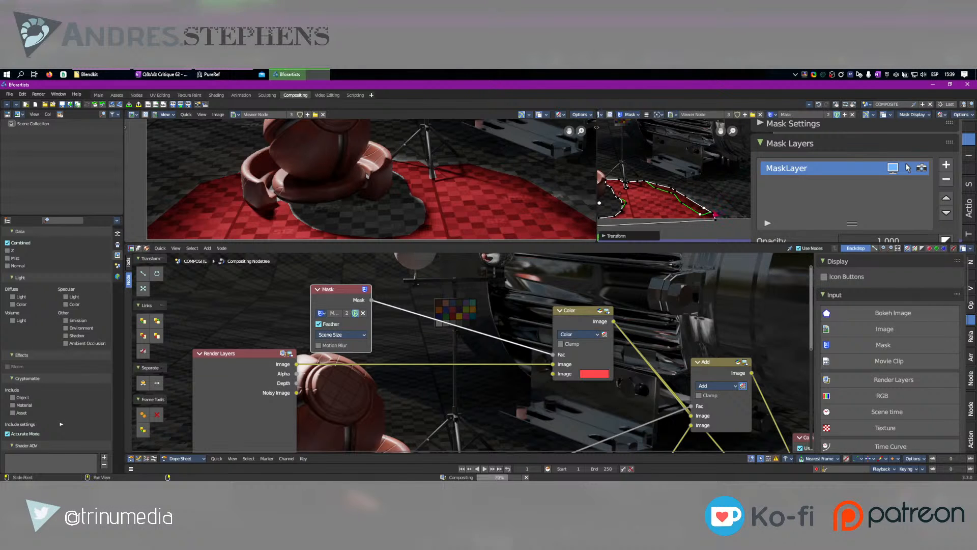
pyautogui.hotkey('alt', 's')
pyautogui.click(745, 179)
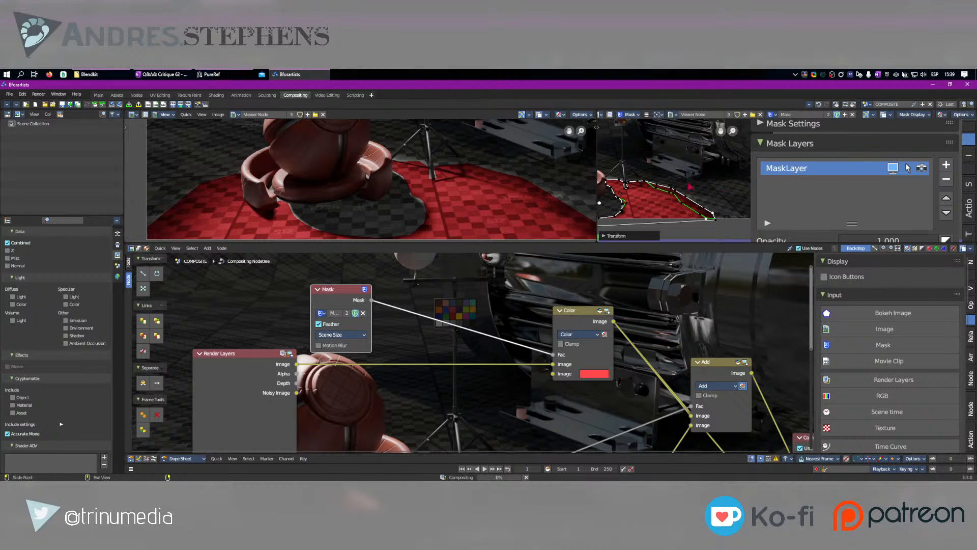
pyautogui.click(644, 182)
pyautogui.hotkey('alt', 's')
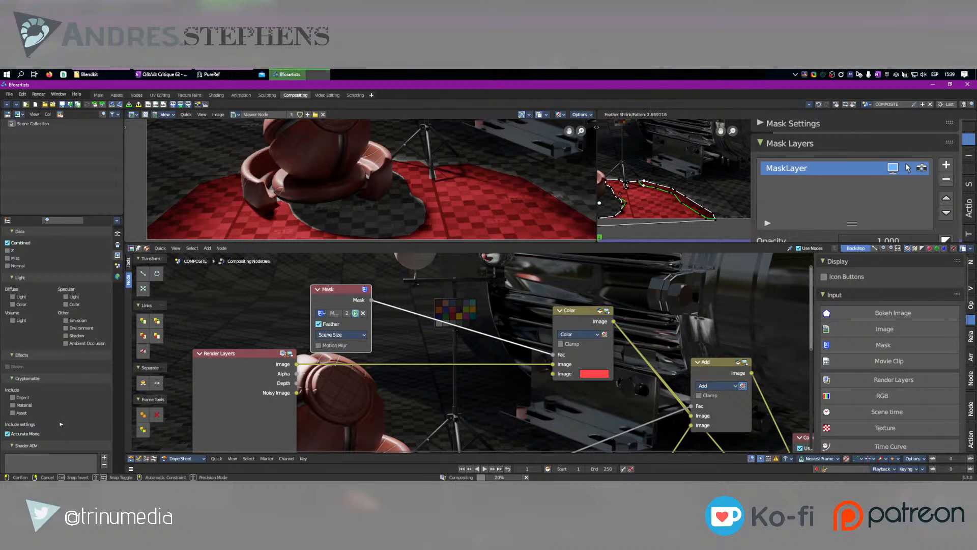
pyautogui.click(646, 186)
# Check the feathered edges of the tinted floor in the preview and go to the mask layer's opacity, blend and falloff settings.
pyautogui.moveTo(525, 191); pyautogui.dragTo(494, 189, button='middle')
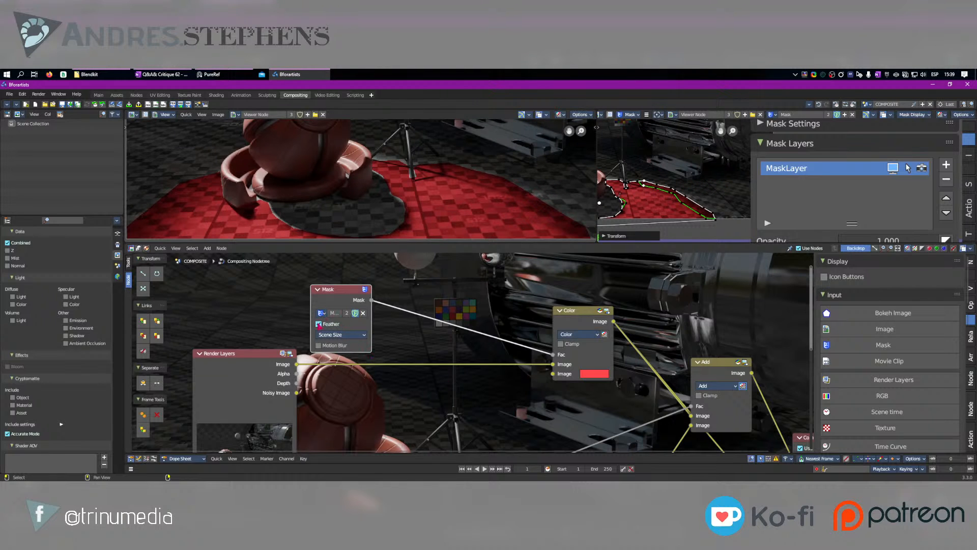
pyautogui.scroll(-2, 805, 179)
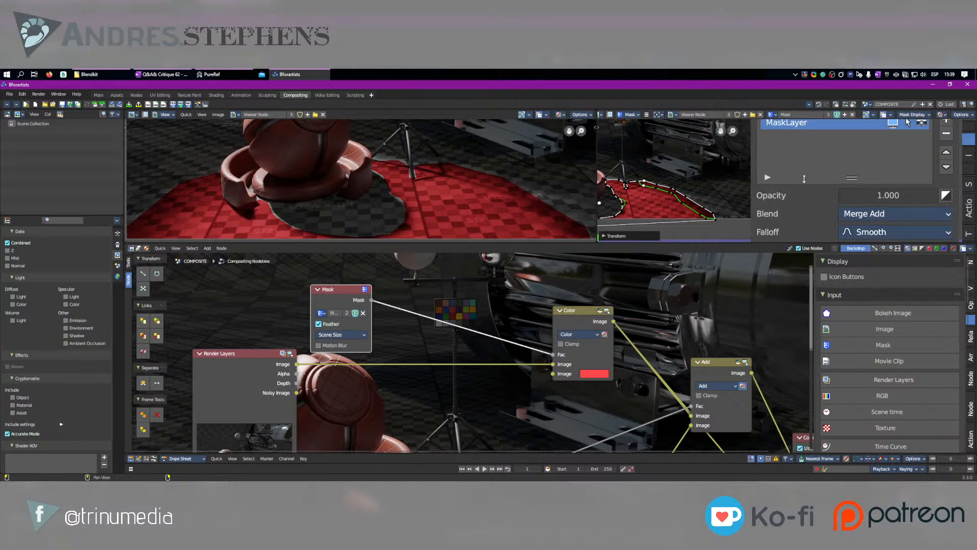
pyautogui.scroll(-2, 804, 179)
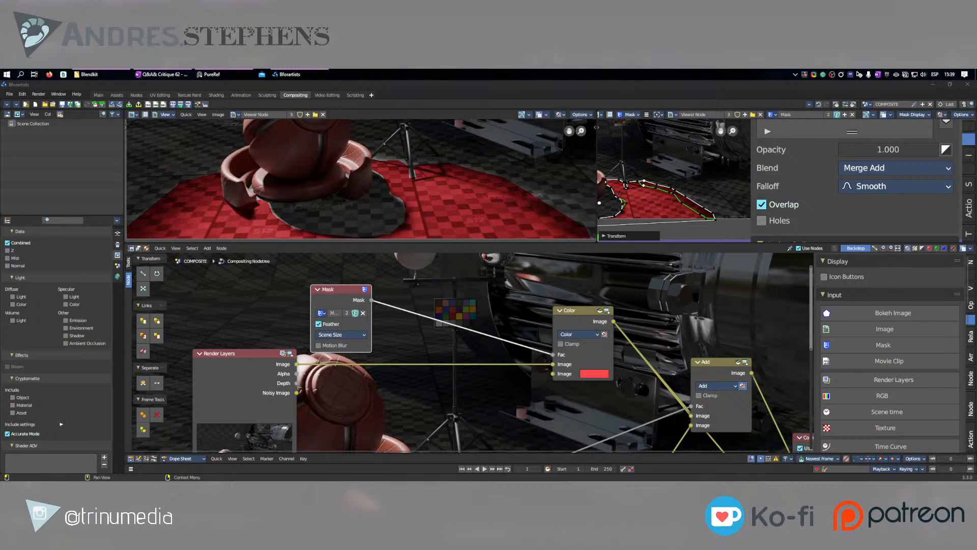
# Try to adjust the feather of the mask spline points along the lit floor's right edge.
pyautogui.scroll(-1, 865, 206)
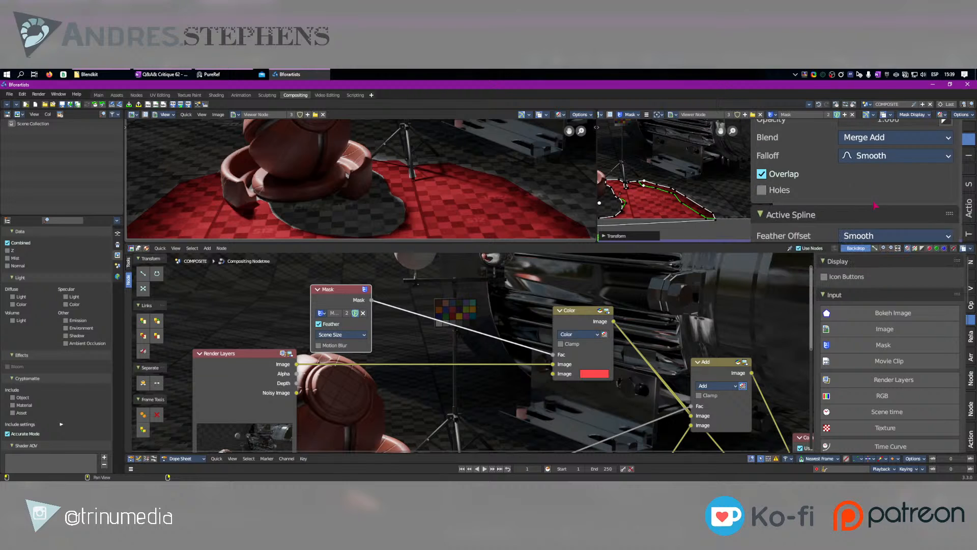
pyautogui.scroll(-2, 806, 198)
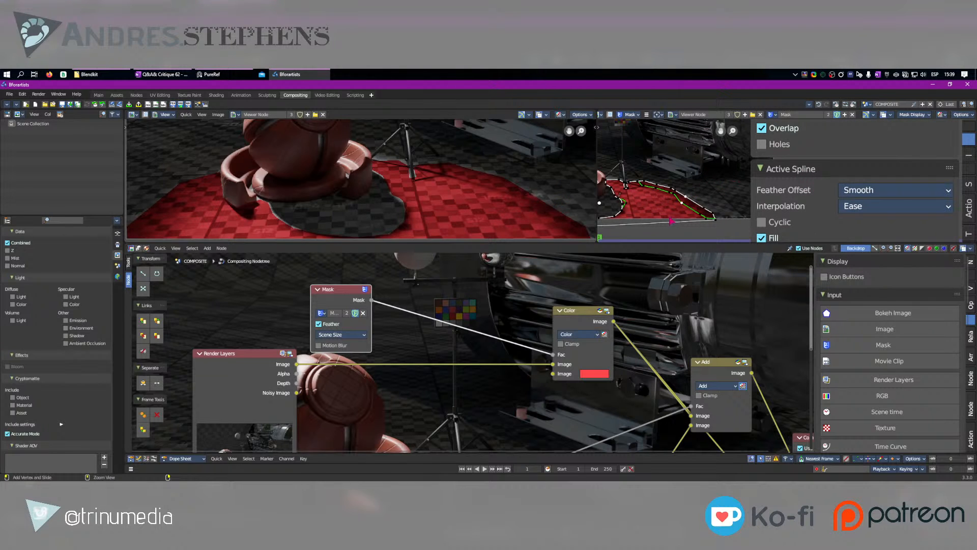
pyautogui.keyDown('ctrl'); pyautogui.click(728, 171); pyautogui.keyUp('ctrl')
pyautogui.hotkey('ctrl', 'z')
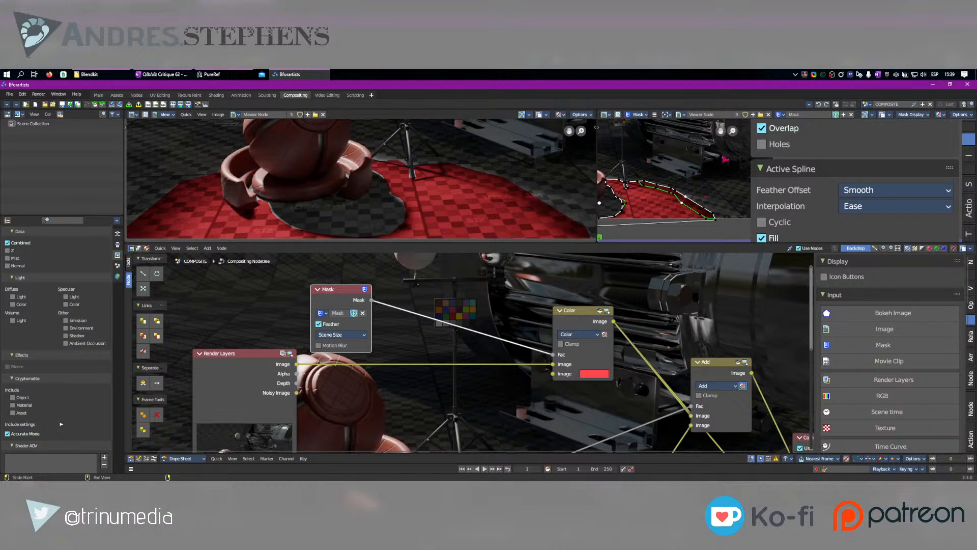
pyautogui.moveTo(631, 164); pyautogui.dragTo(717, 219)
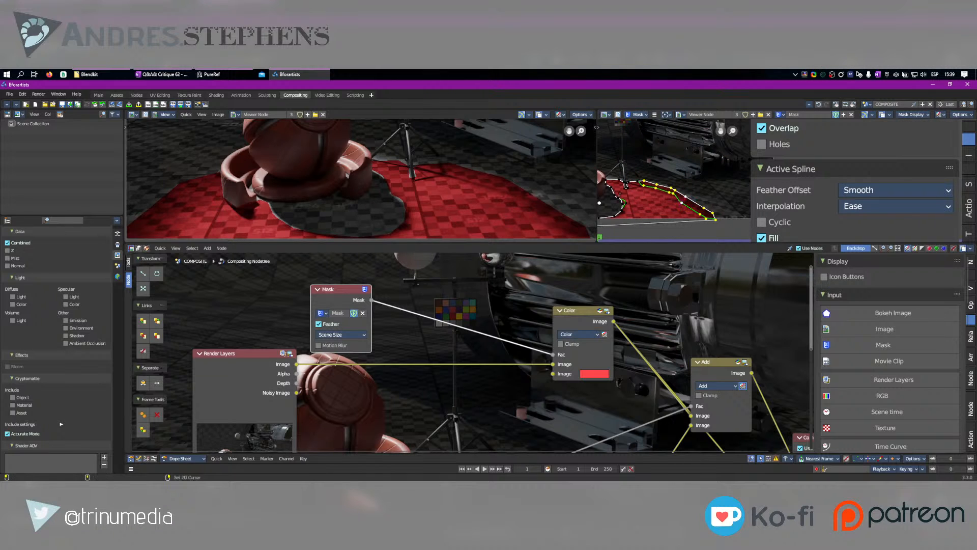
pyautogui.hotkey('alt', 's')
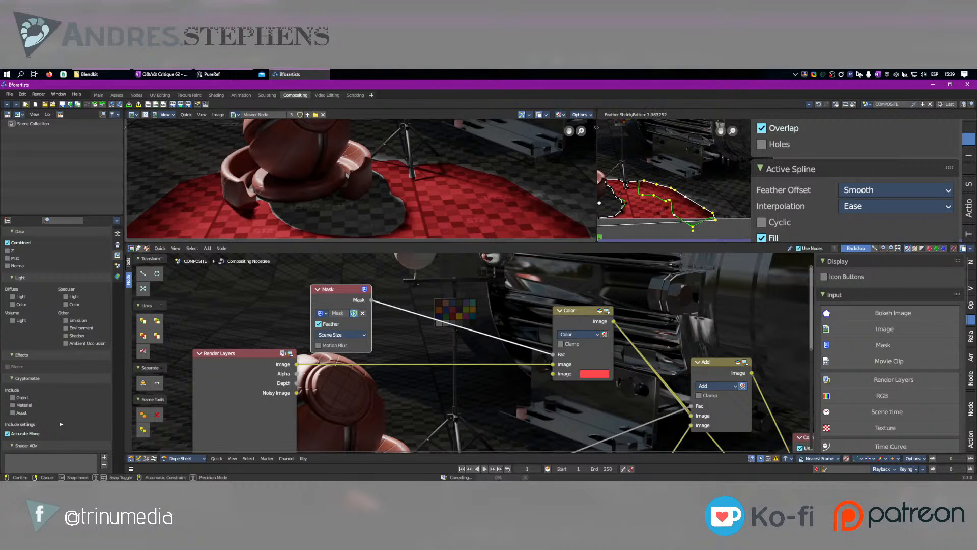
pyautogui.click(684, 204)
# Examine the mask's active spline and active point settings and its layer blend and falloff options.
pyautogui.scroll(-3, 806, 203)
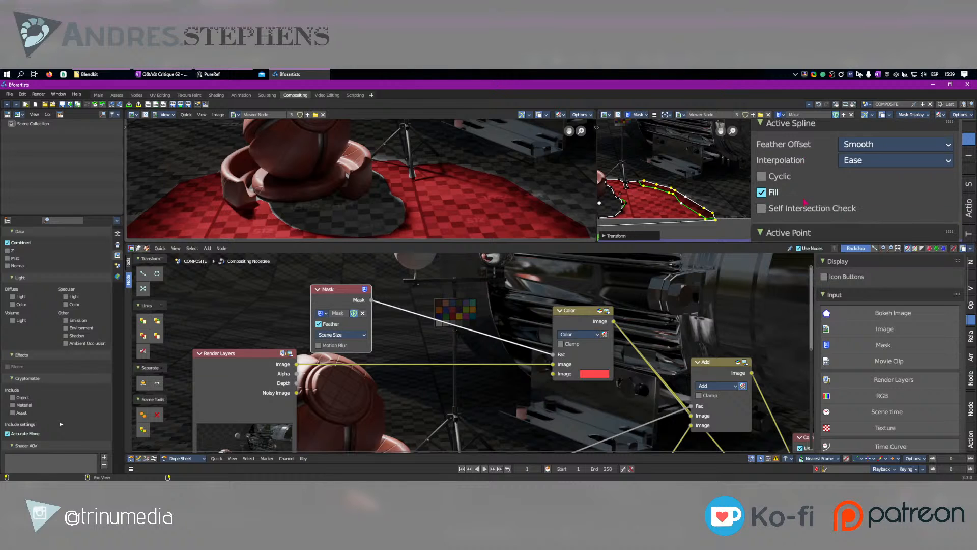
pyautogui.scroll(-2, 822, 232)
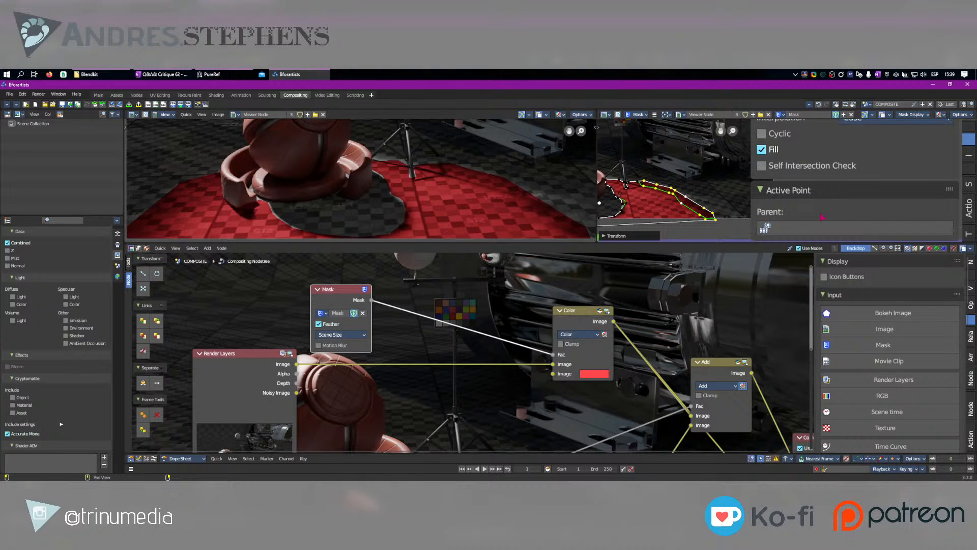
pyautogui.scroll(6, 823, 217)
pyautogui.scroll(3, 823, 217)
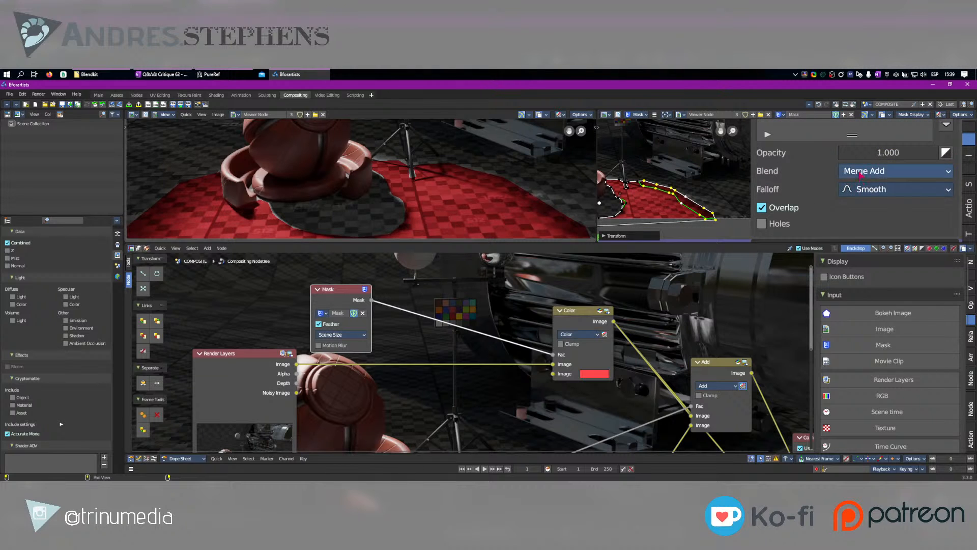
pyautogui.click(862, 172)
pyautogui.click(880, 188)
# Set the opacity of MaskLayer to 0.981.
pyautogui.scroll(3, 884, 189)
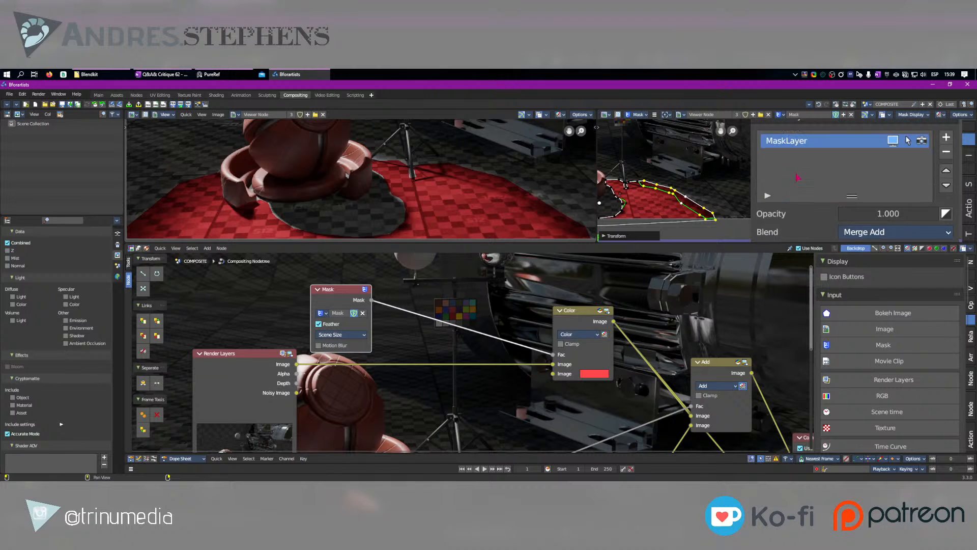
pyautogui.moveTo(889, 199); pyautogui.dragTo(879, 198)
pyautogui.click(888, 199)
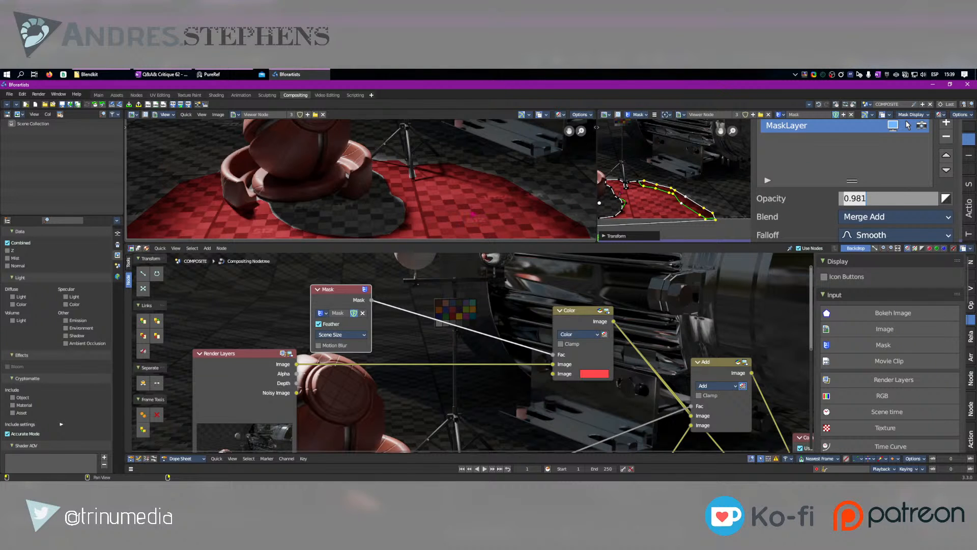
pyautogui.press('Return')
# Look through the mask frame range, active tool and image render slot settings for a way to soften the mask.
pyautogui.scroll(5, 833, 164)
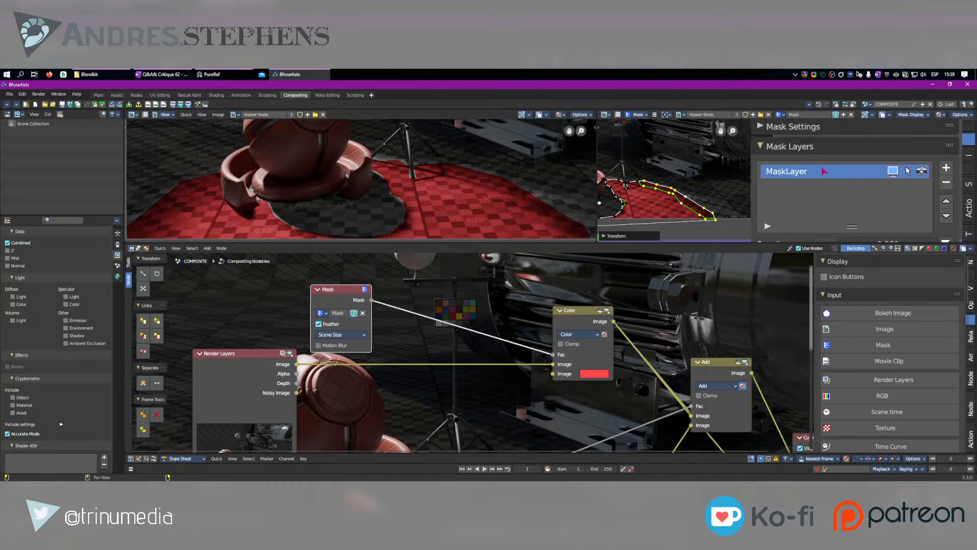
pyautogui.scroll(-2, 807, 139)
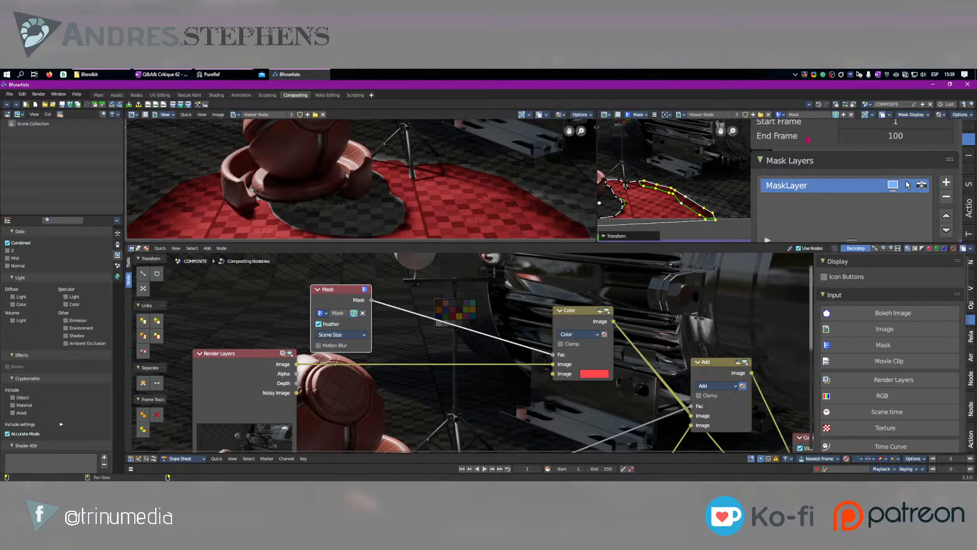
pyautogui.scroll(1, 972, 159)
pyautogui.click(971, 126)
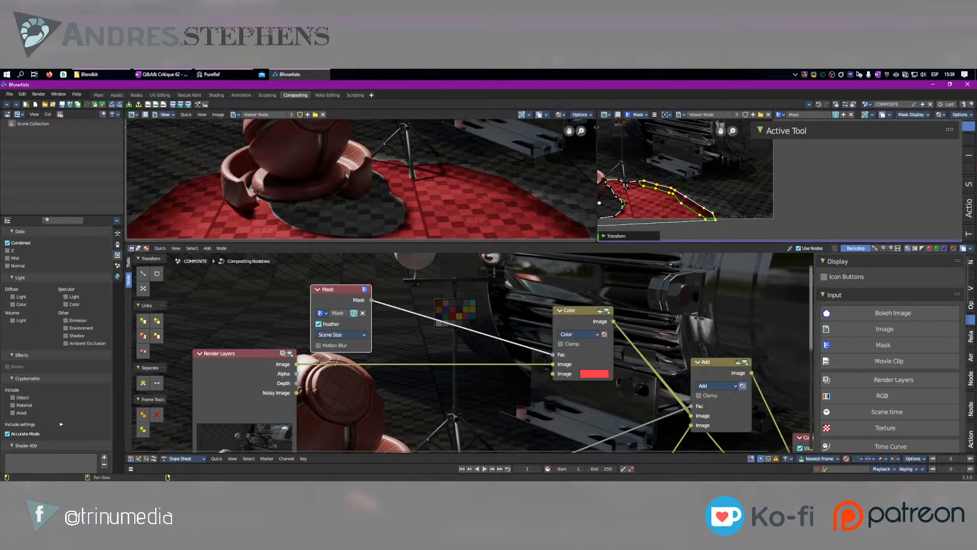
pyautogui.click(969, 141)
pyautogui.click(969, 155)
pyautogui.scroll(-2, 941, 173)
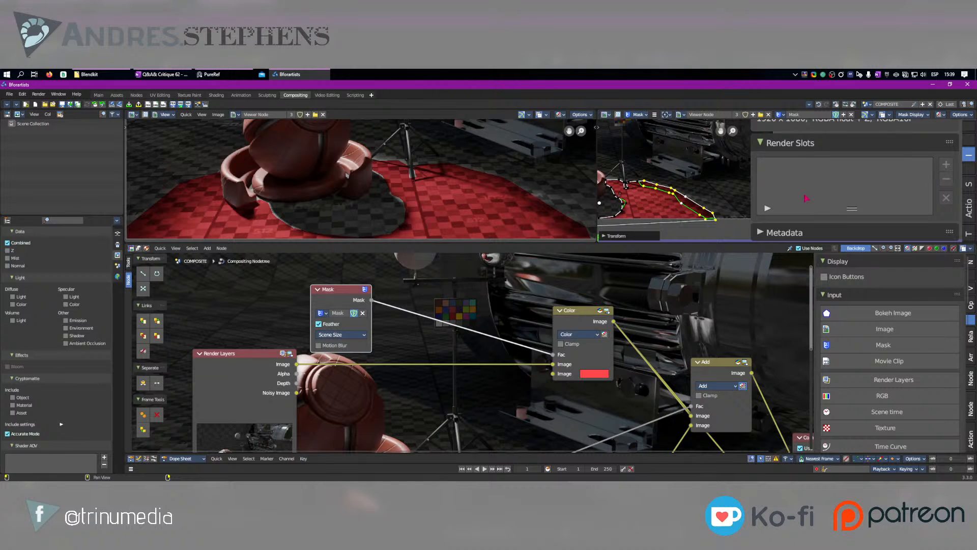
pyautogui.scroll(-3, 702, 201)
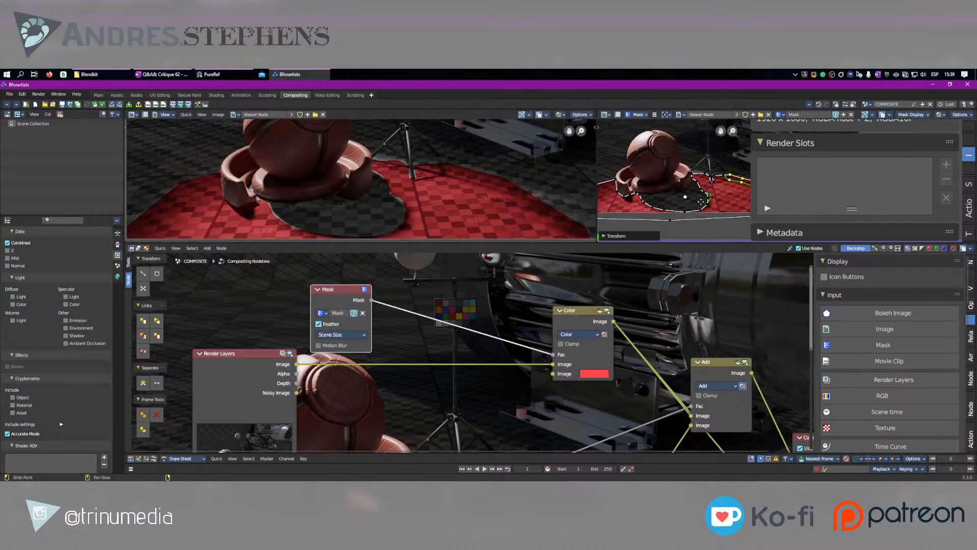
# Feather two mask spline points outward along the front edge of the shader ball's floor shadow.
pyautogui.click(653, 208)
pyautogui.keyDown('shift'); pyautogui.click(664, 210); pyautogui.keyUp('shift')
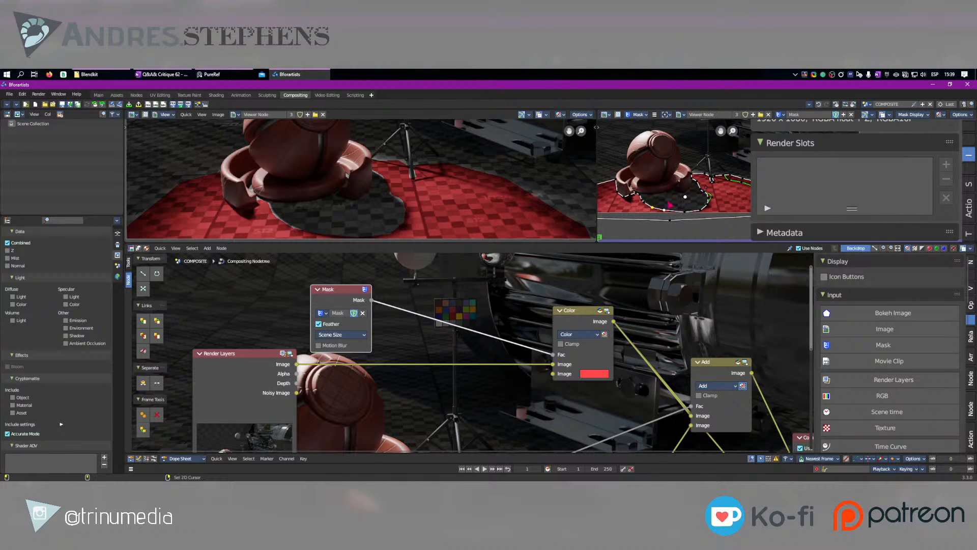
pyautogui.hotkey('alt', 's')
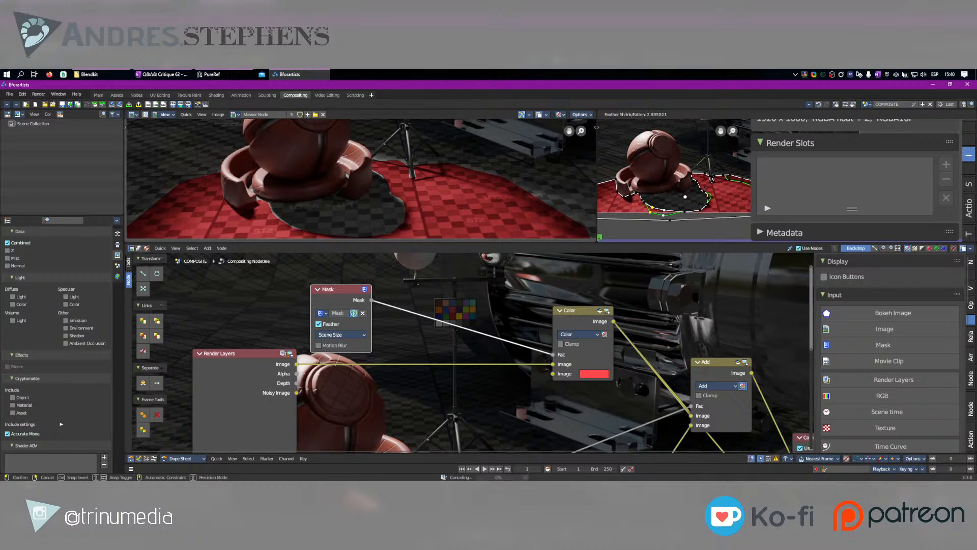
pyautogui.click(697, 219)
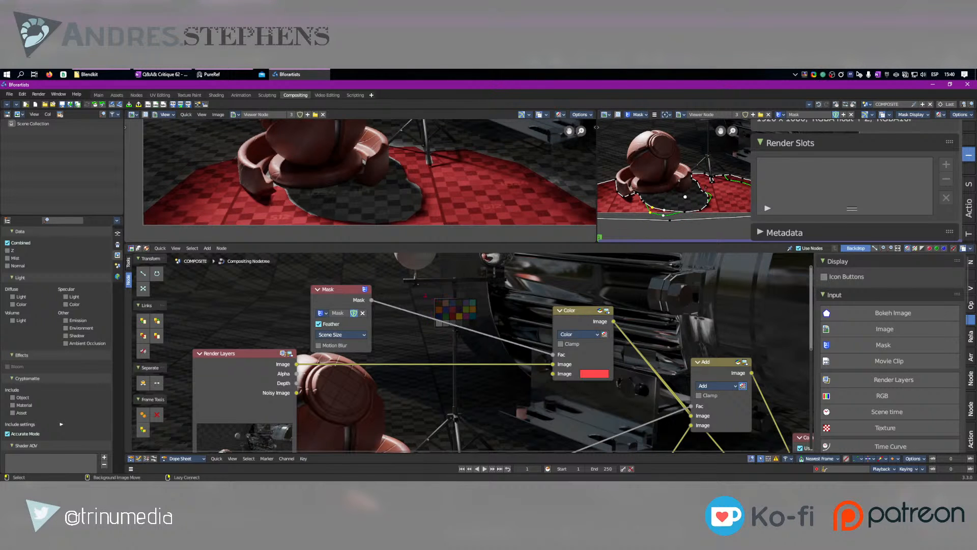
# Insert a Blur node on the link between the Mask node and the upper Color node's Fac input.
pyautogui.hotkey('shift', 'a')
pyautogui.write('blur')
pyautogui.press('Return')
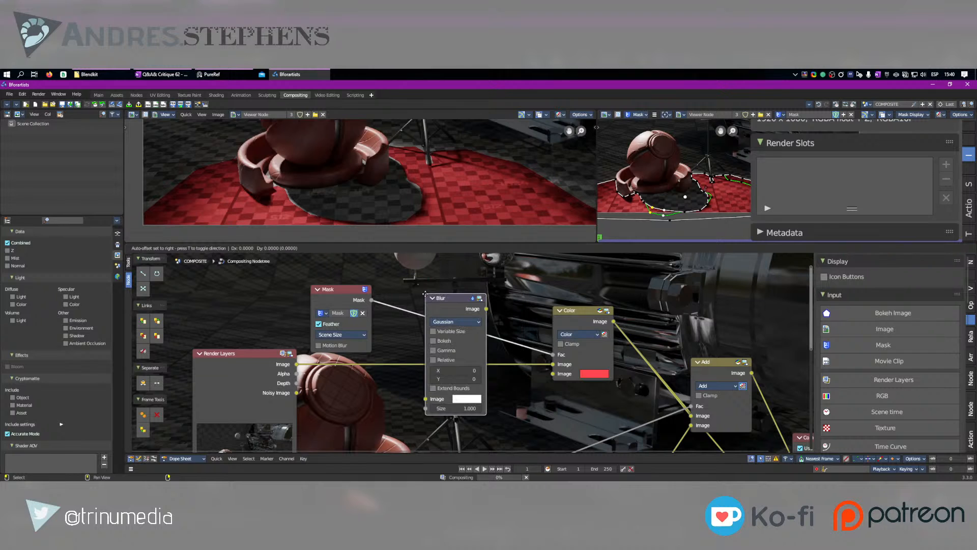
pyautogui.click(419, 276)
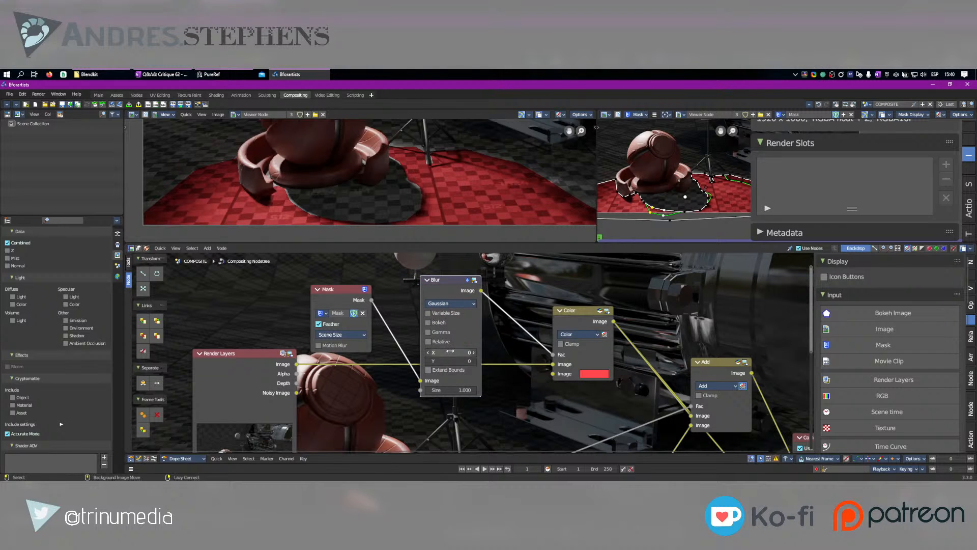
# Set the Blur node's X and Y sizes to 75.
pyautogui.moveTo(451, 353); pyautogui.dragTo(462, 360)
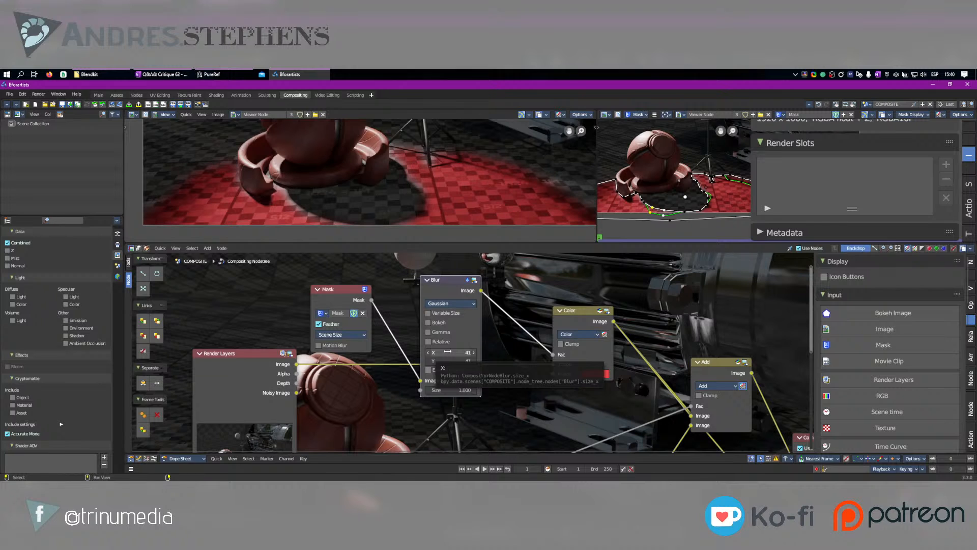
pyautogui.moveTo(448, 352); pyautogui.dragTo(448, 361)
pyautogui.write('75')
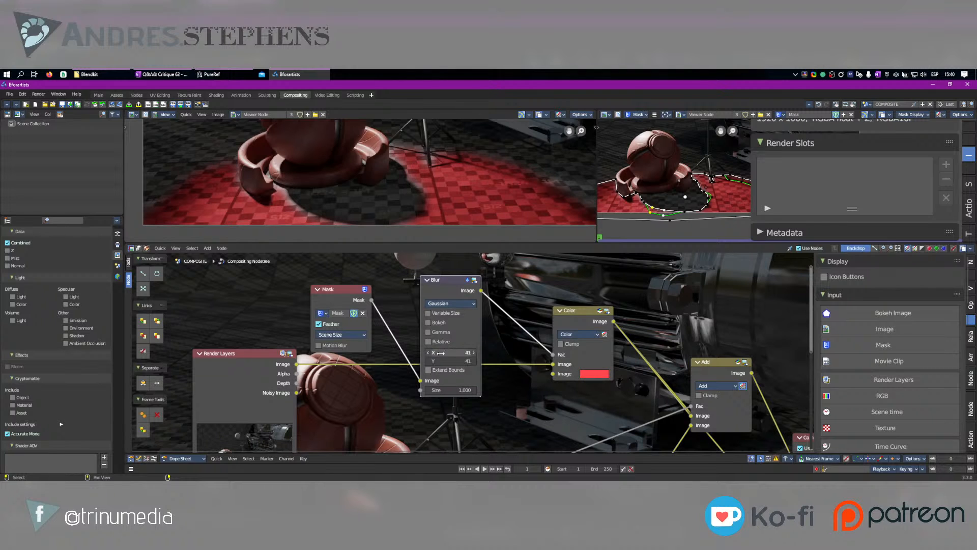
pyautogui.press('Return')
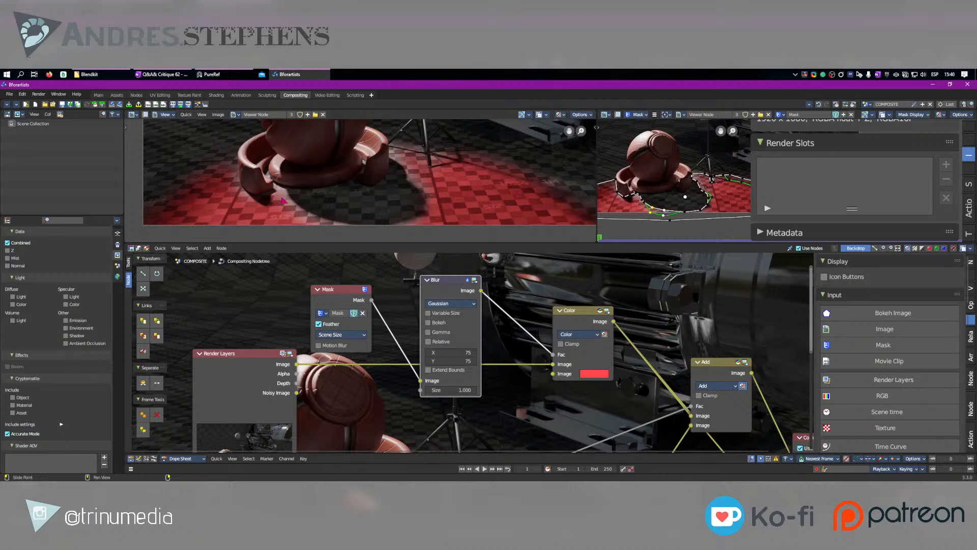
# Check the softened floor tint, then preview the Add node's combined output over the whole image.
pyautogui.scroll(-3, 394, 189)
pyautogui.moveTo(327, 217); pyautogui.dragTo(335, 232, button='middle')
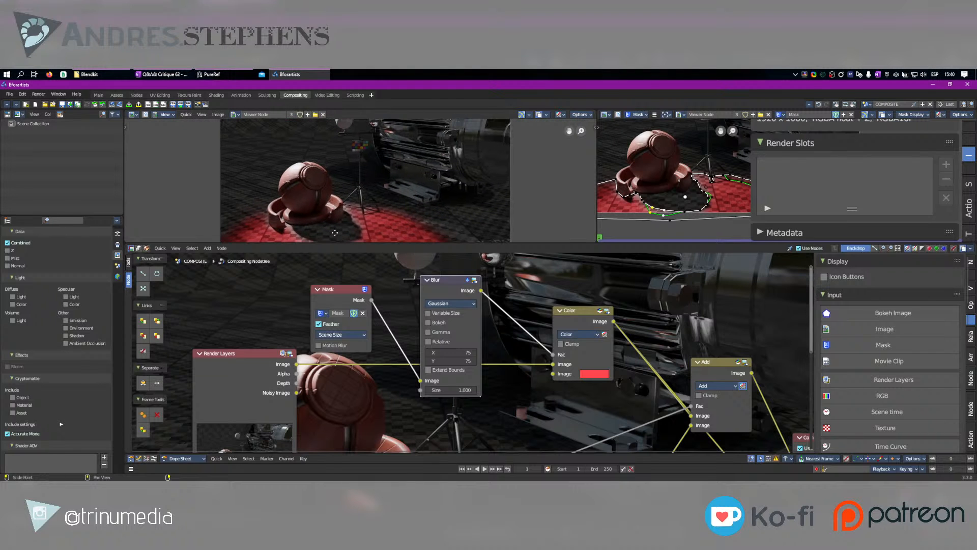
pyautogui.moveTo(390, 220); pyautogui.dragTo(387, 206, button='middle')
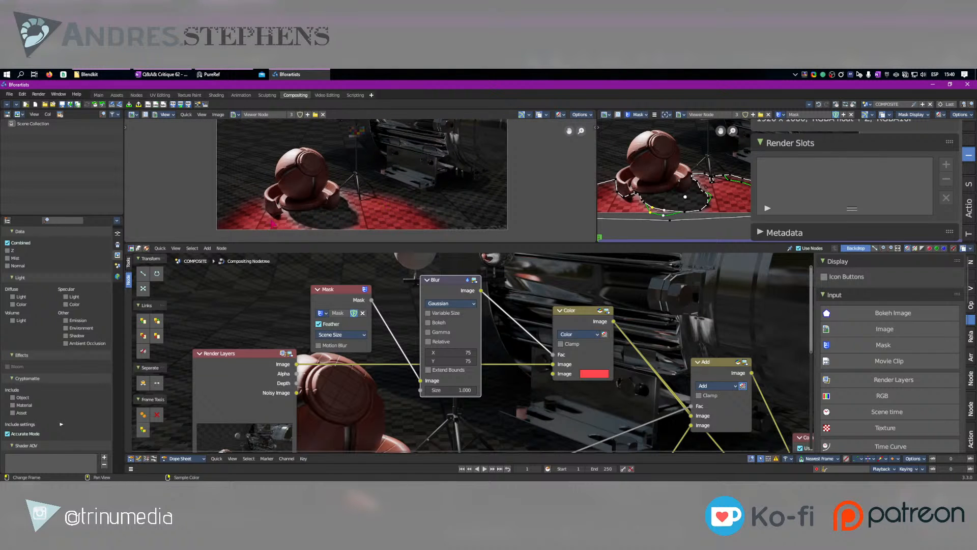
pyautogui.moveTo(727, 386); pyautogui.dragTo(572, 349, button='middle')
pyautogui.keyDown('ctrl'); pyautogui.keyDown('shift'); pyautogui.click(566, 335); pyautogui.keyUp('shift'); pyautogui.keyUp('ctrl')
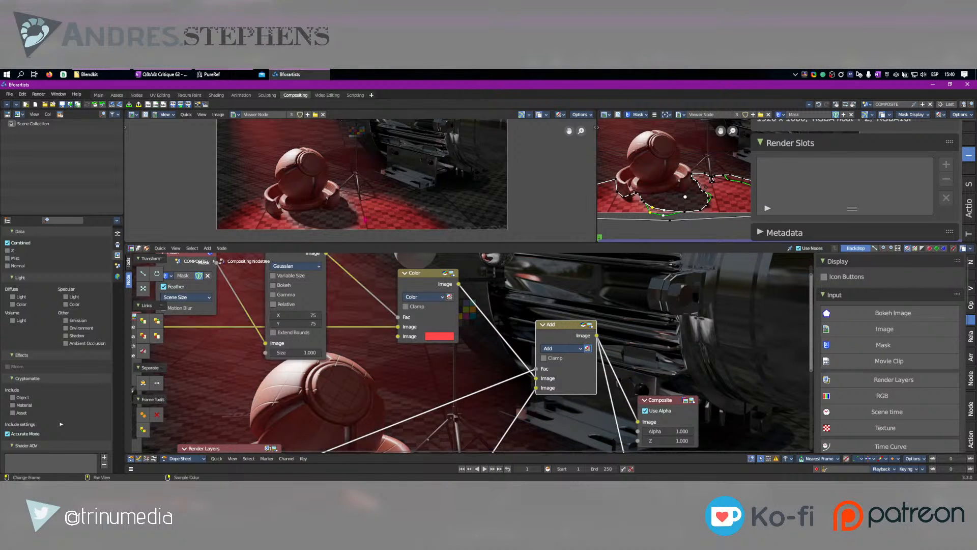
pyautogui.scroll(-2, 316, 154)
pyautogui.press('Home')
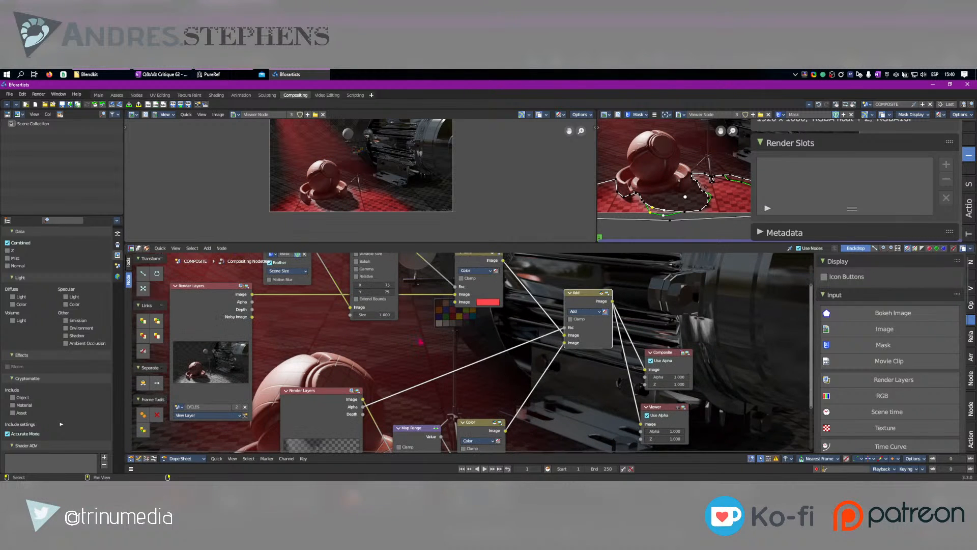
# Add an RGB node and connect it to the second Image input of both Color nodes.
pyautogui.scroll(-4, 891, 352)
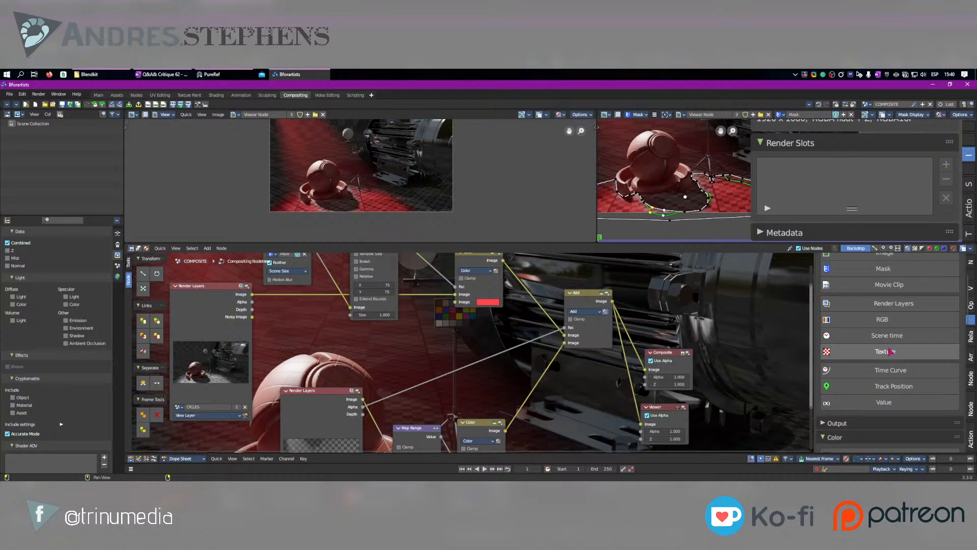
pyautogui.click(882, 319)
pyautogui.click(407, 351)
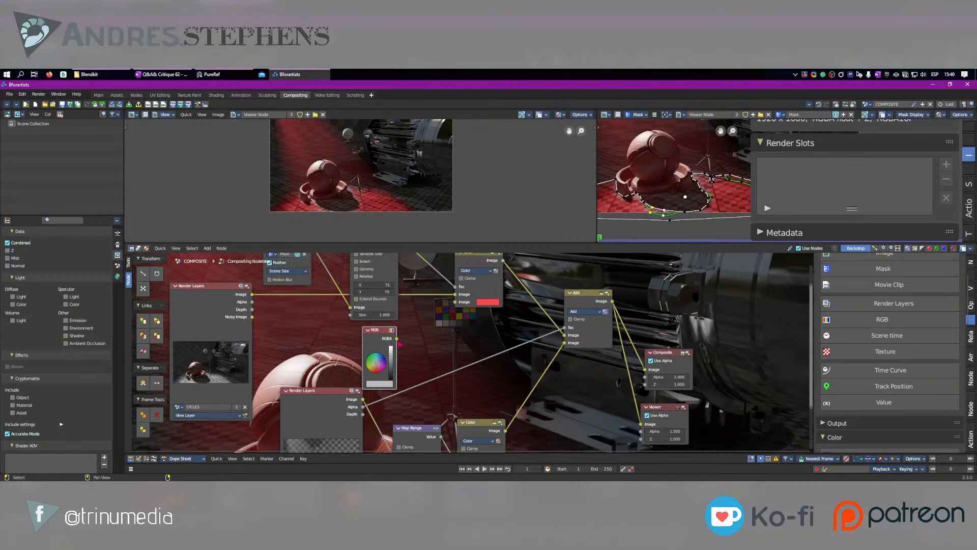
pyautogui.moveTo(399, 342); pyautogui.dragTo(459, 418)
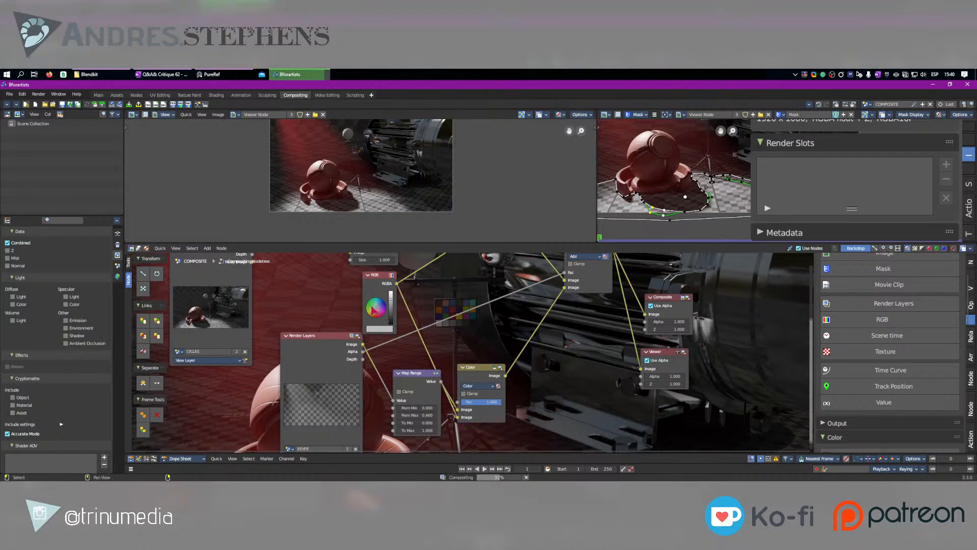
# Try blue-violet, green, orange and blue on the shared RGB node, ending on a teal light colour.
pyautogui.scroll(2, 361, 196)
pyautogui.moveTo(380, 312); pyautogui.dragTo(382, 305)
pyautogui.scroll(1, 338, 196)
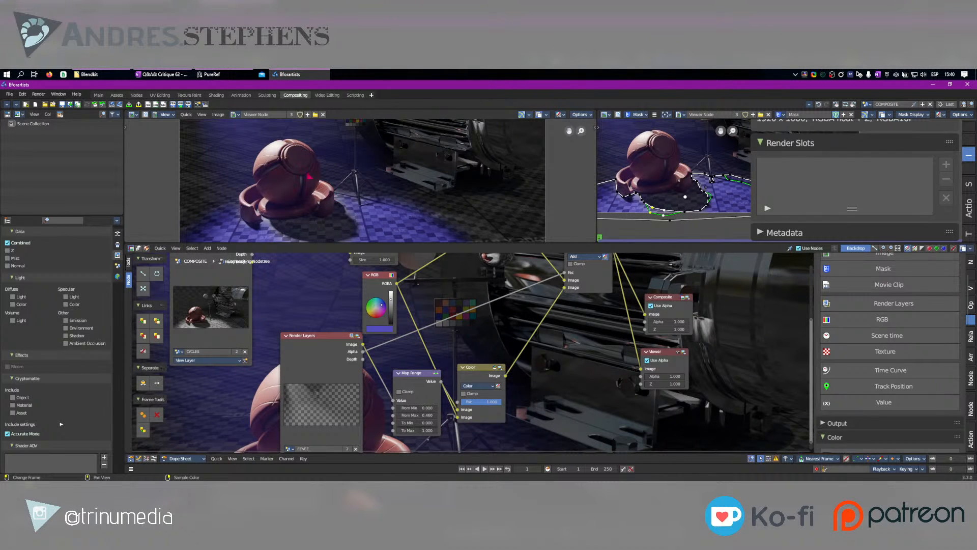
pyautogui.scroll(-3, 326, 173)
pyautogui.moveTo(375, 305); pyautogui.dragTo(372, 308)
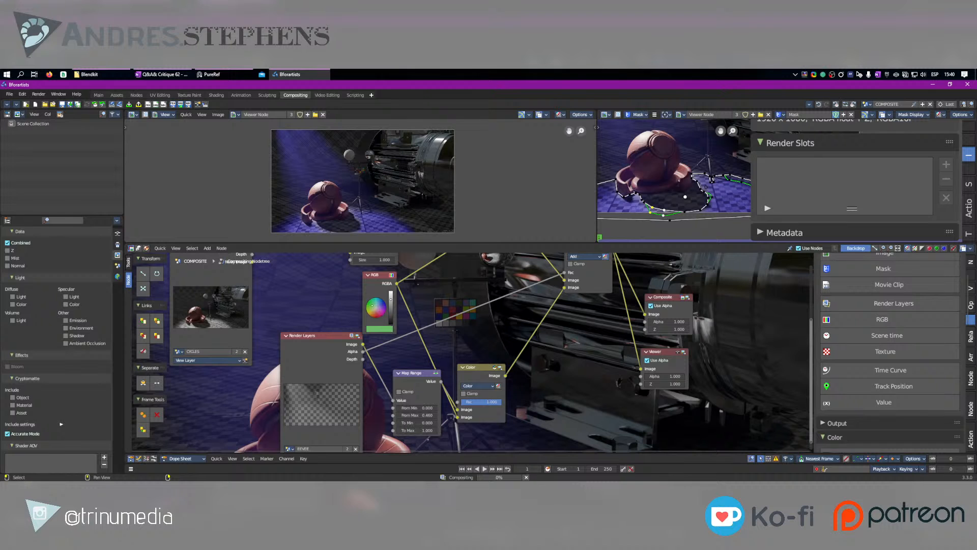
pyautogui.click(372, 311)
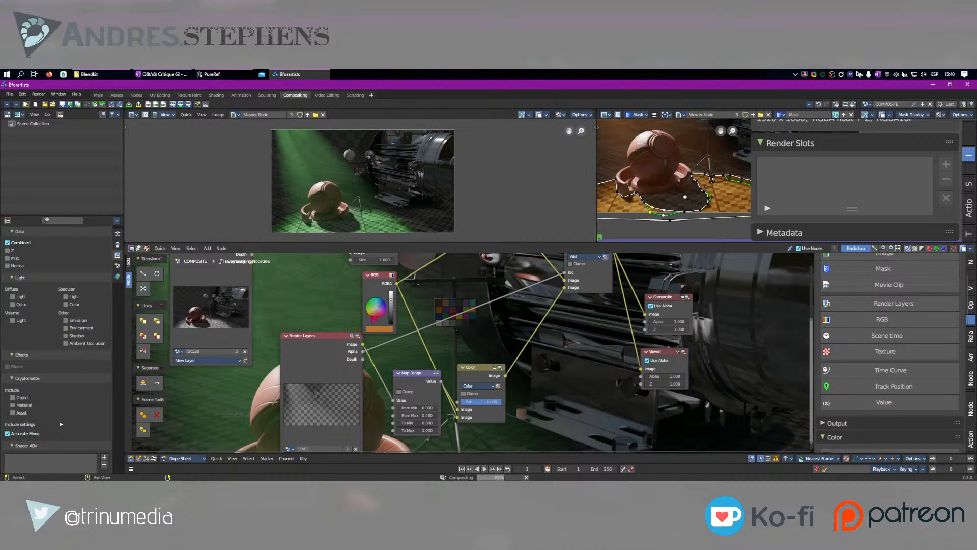
pyautogui.moveTo(385, 308); pyautogui.dragTo(380, 303)
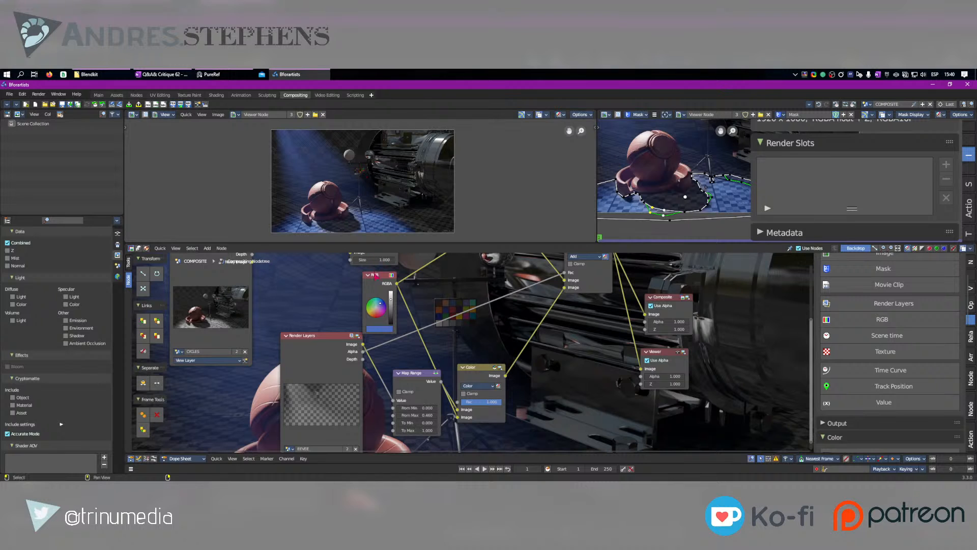
pyautogui.moveTo(380, 303); pyautogui.dragTo(376, 306)
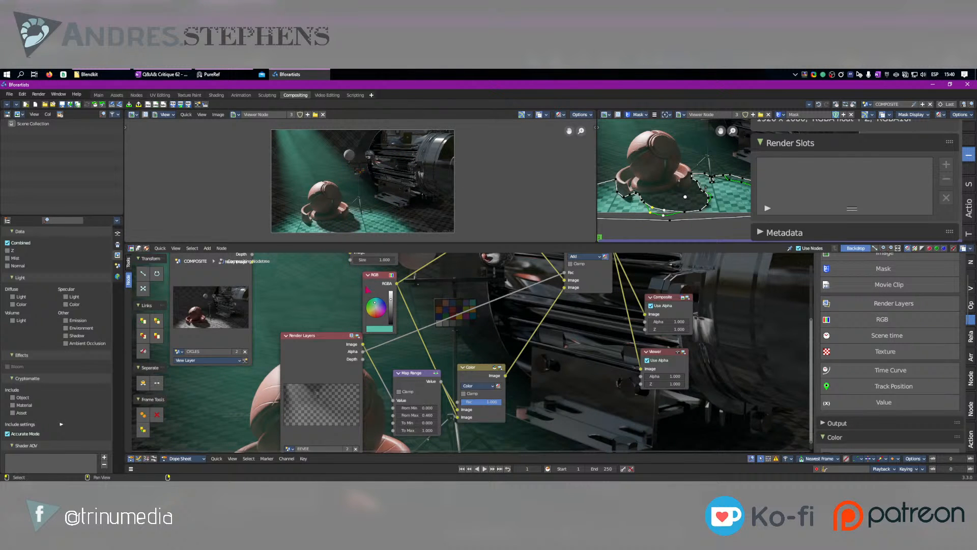
# Try green and golden yellow on the shared RGB node to compare the light tints.
pyautogui.click(373, 311)
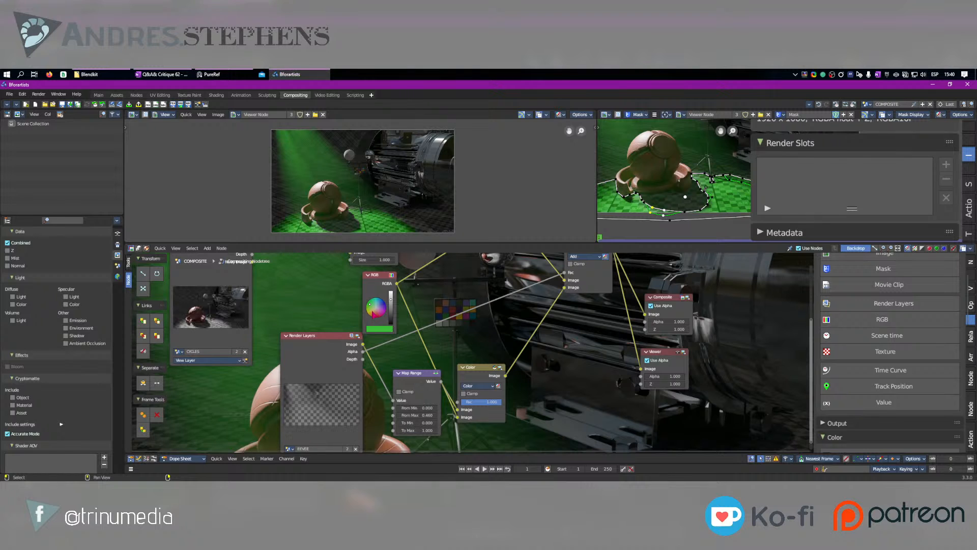
pyautogui.moveTo(374, 312); pyautogui.dragTo(372, 309)
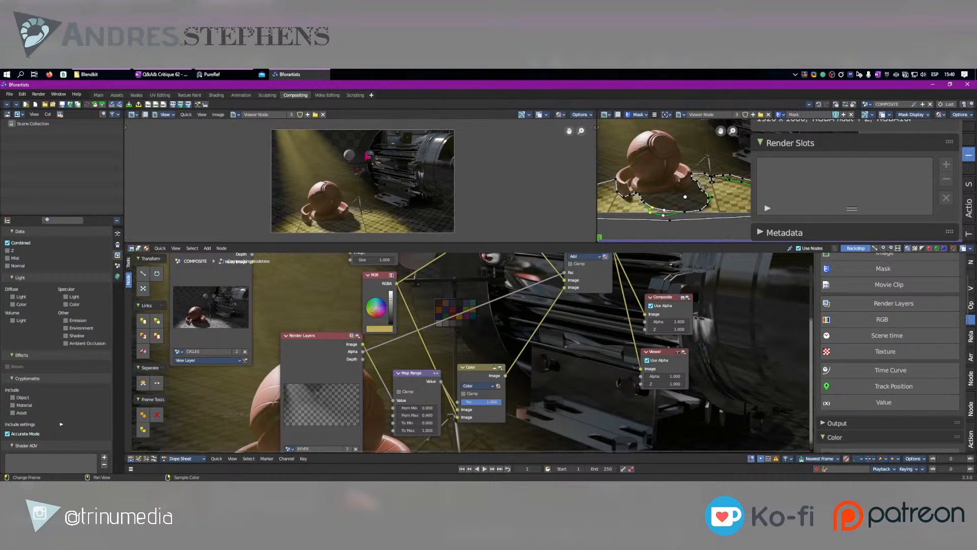
pyautogui.moveTo(373, 309)
pyautogui.mouseDown()
pyautogui.moveTo(383, 305)
pyautogui.moveTo(374, 312)
pyautogui.mouseUp()
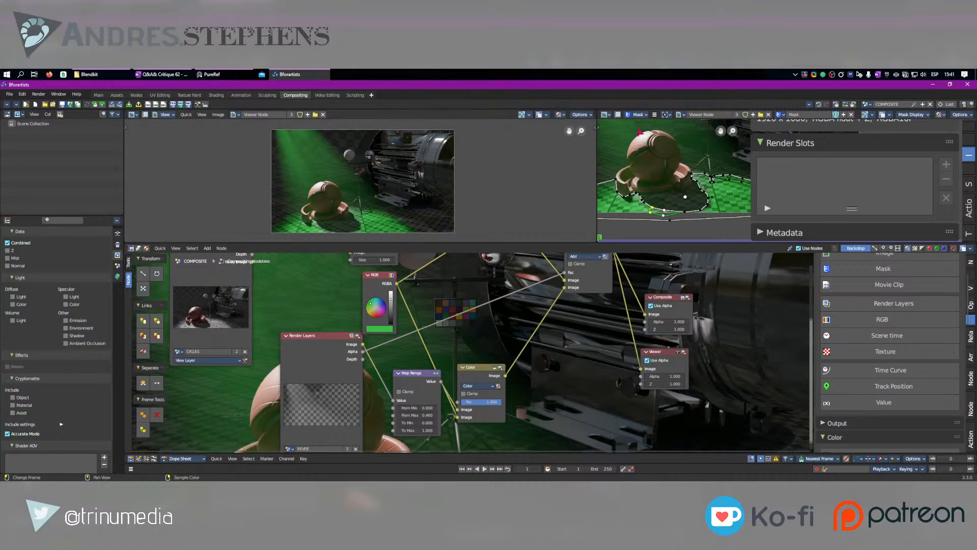
# Show the histogram and waveform scopes beside the viewer image, and set the shared RGB colour to a muted yellow.
pyautogui.click(594, 130)
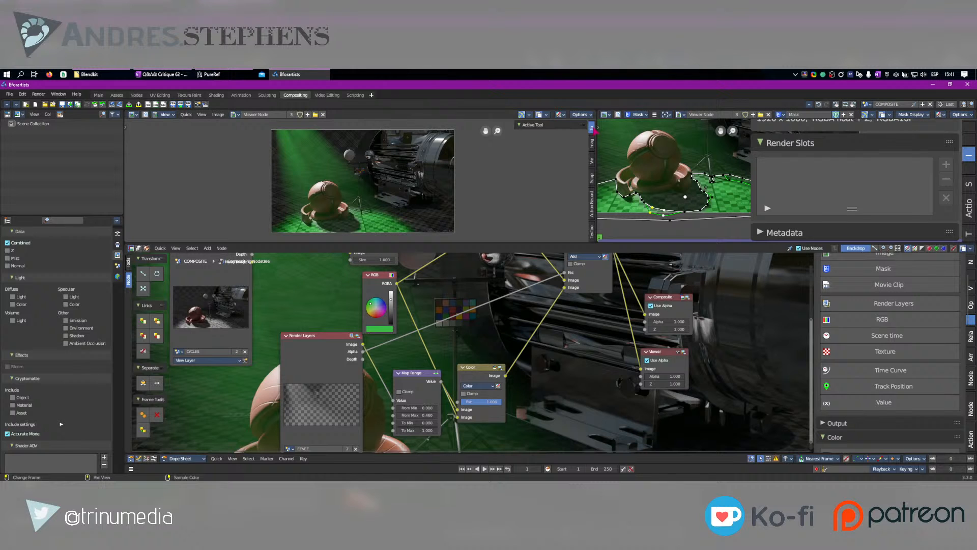
pyautogui.click(592, 178)
pyautogui.moveTo(334, 208); pyautogui.dragTo(324, 201, button='middle')
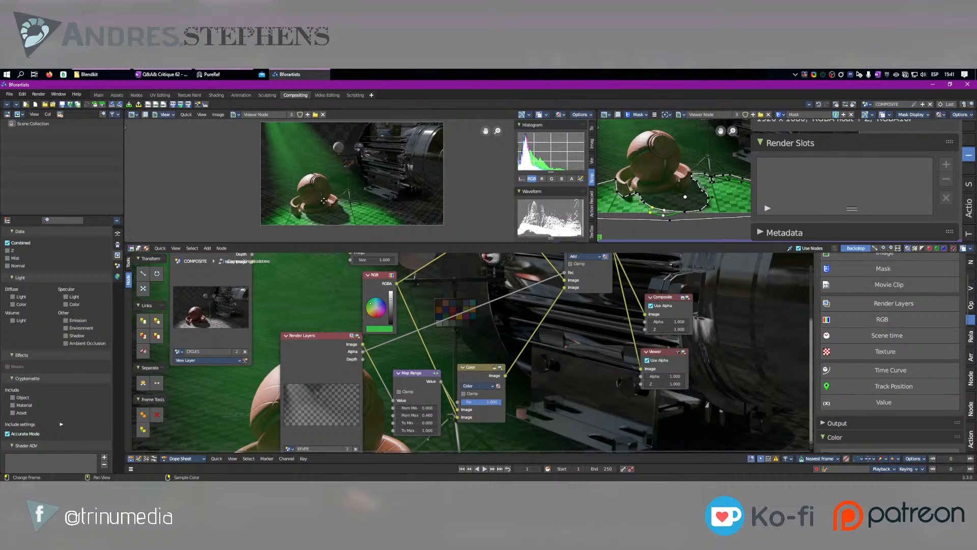
pyautogui.scroll(1, 324, 201)
pyautogui.moveTo(370, 304); pyautogui.dragTo(373, 310)
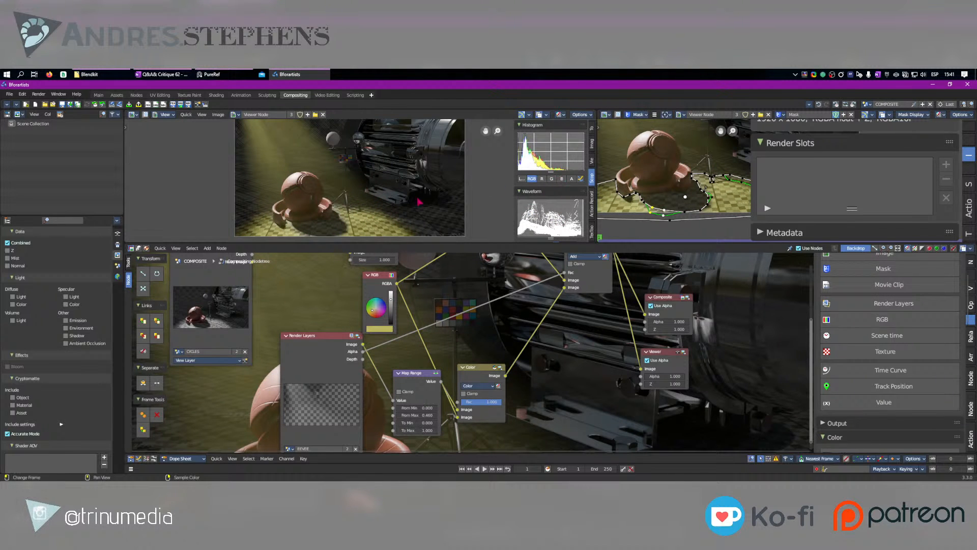
pyautogui.scroll(2, 336, 223)
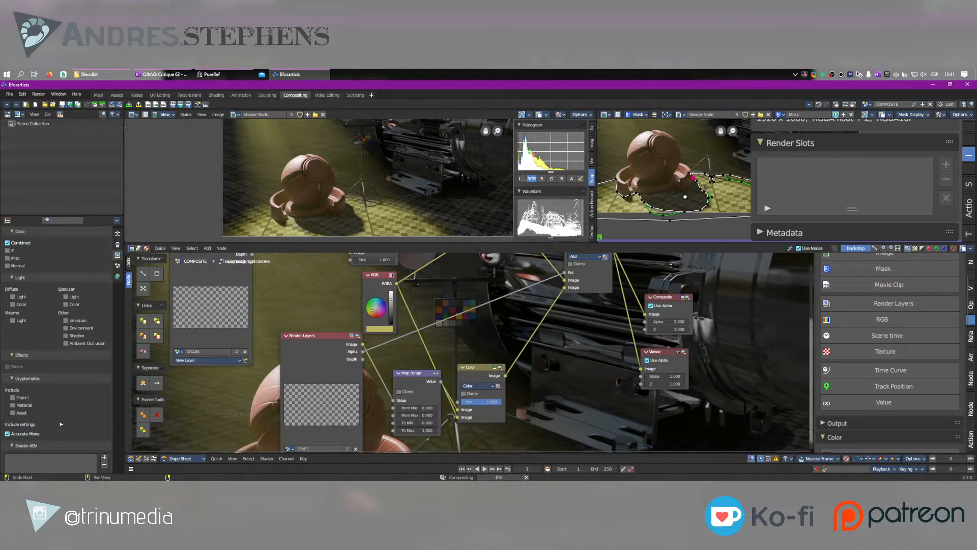
pyautogui.scroll(-2, 671, 187)
pyautogui.moveTo(665, 184); pyautogui.dragTo(652, 186, button='middle')
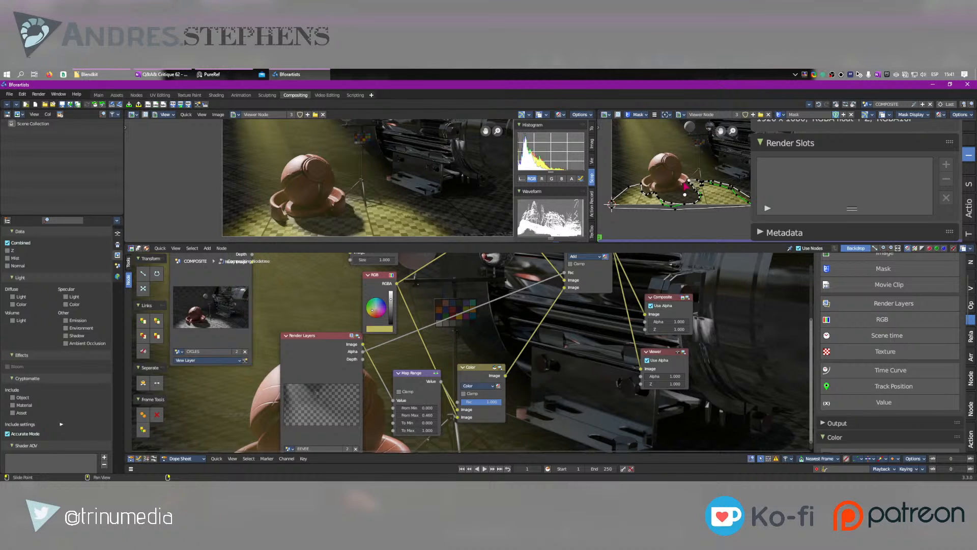
pyautogui.moveTo(666, 204); pyautogui.dragTo(681, 227, button='middle')
pyautogui.click(911, 114)
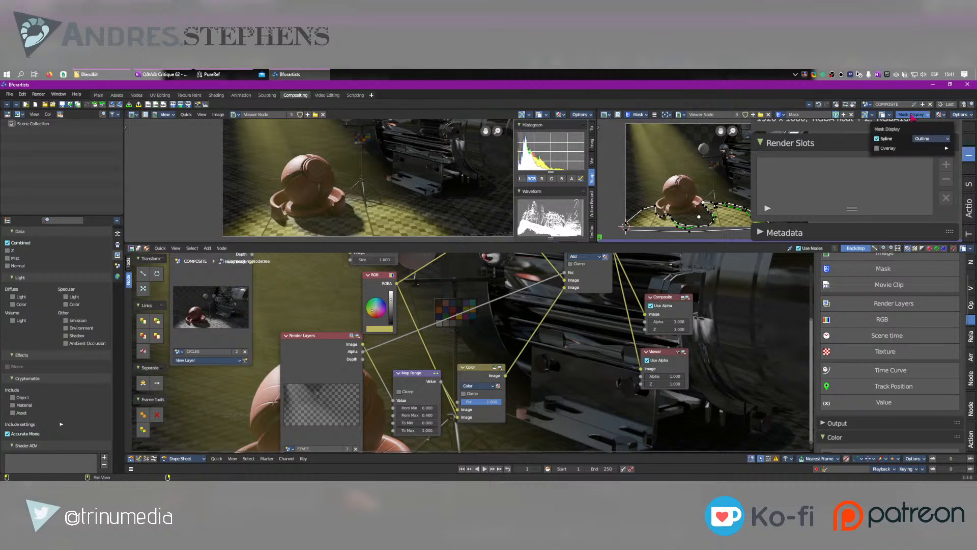
pyautogui.click(642, 115)
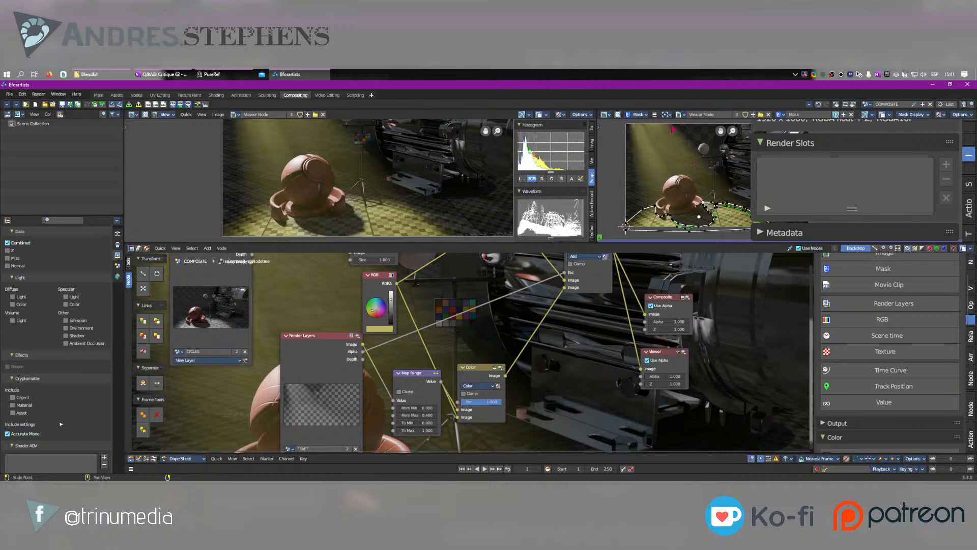
pyautogui.click(668, 115)
pyautogui.scroll(1, 367, 219)
pyautogui.moveTo(367, 219); pyautogui.dragTo(367, 219, button='middle')
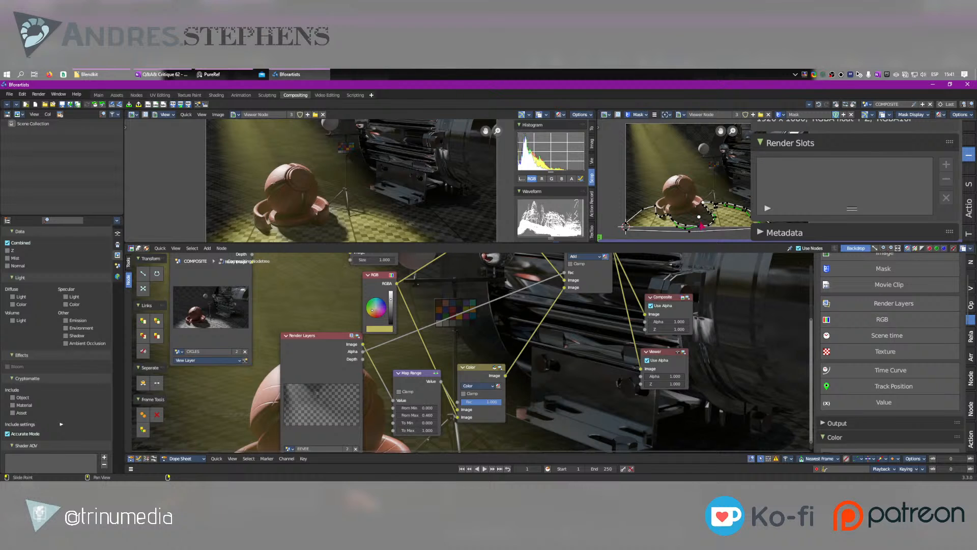
# Scale down the mask points around the ball's floor shadow slightly, and check the result over the whole image.
pyautogui.click(719, 200)
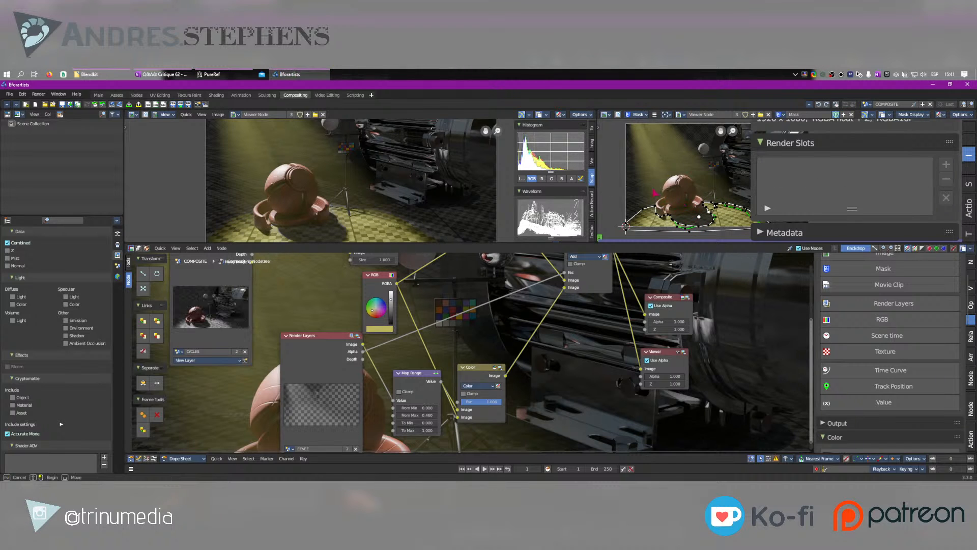
pyautogui.moveTo(653, 189); pyautogui.dragTo(716, 234)
pyautogui.press('s')
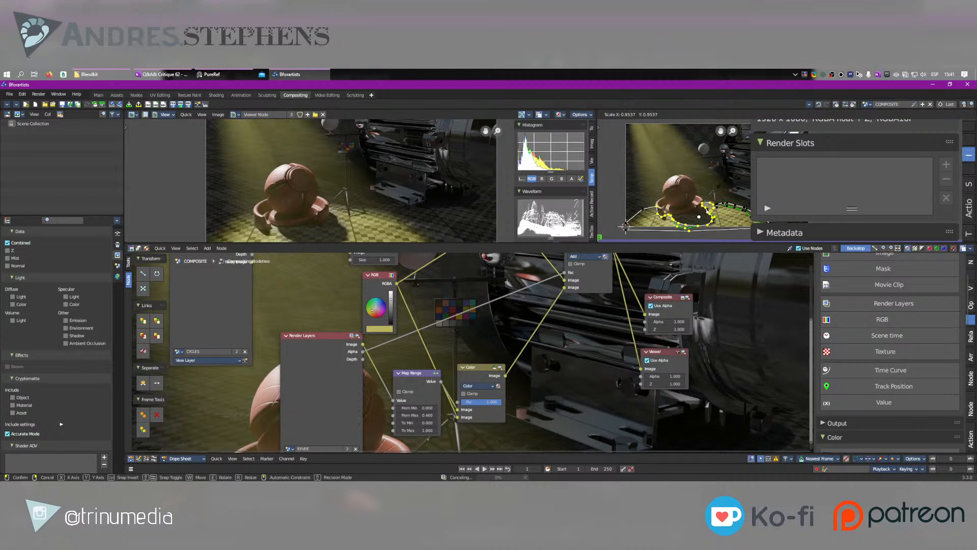
pyautogui.click(716, 187)
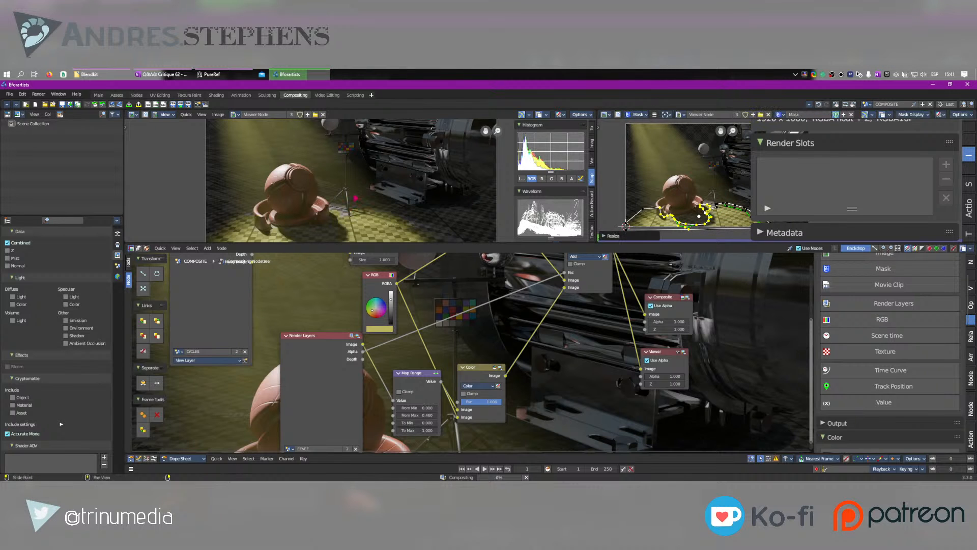
pyautogui.moveTo(336, 206); pyautogui.dragTo(369, 198, button='middle')
pyautogui.scroll(-2, 359, 185)
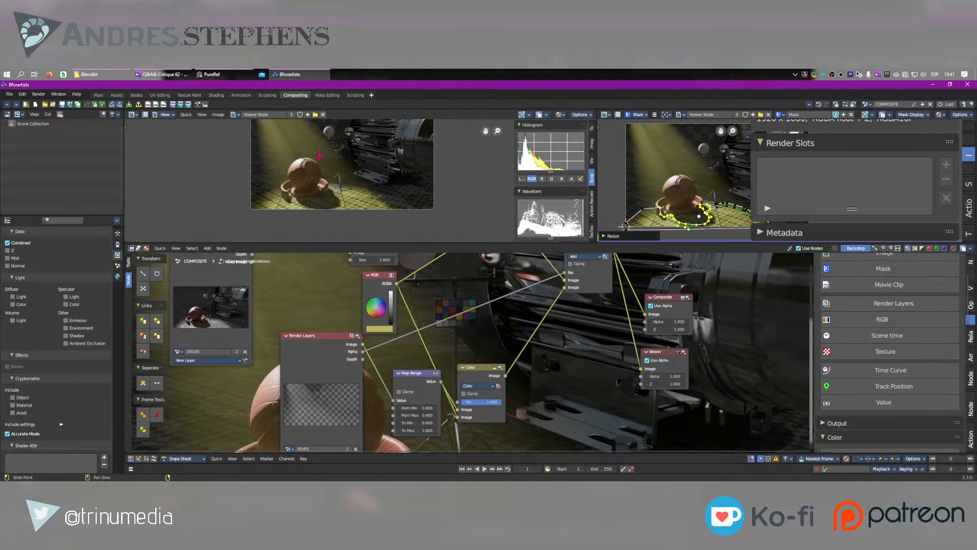
pyautogui.moveTo(287, 139); pyautogui.dragTo(310, 187, button='middle')
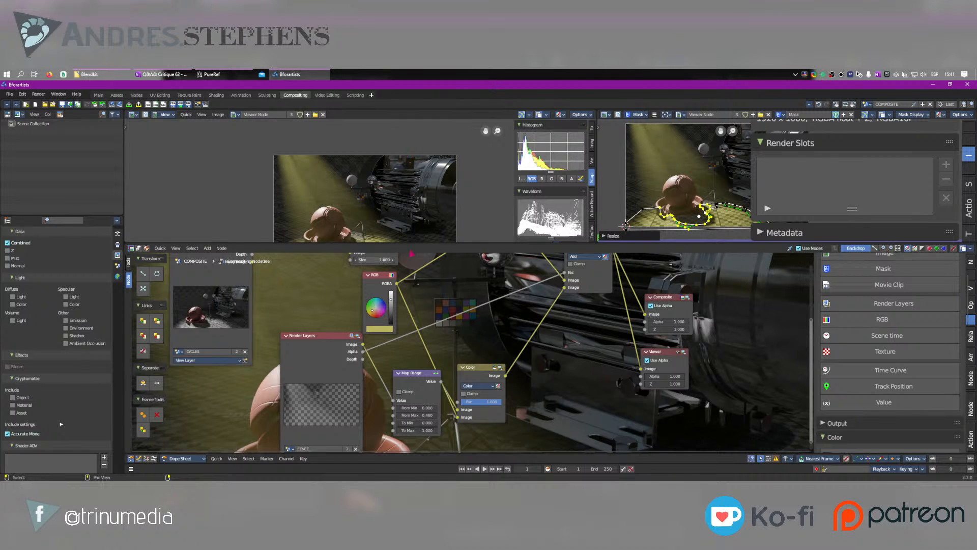
pyautogui.moveTo(358, 219); pyautogui.dragTo(339, 209, button='middle')
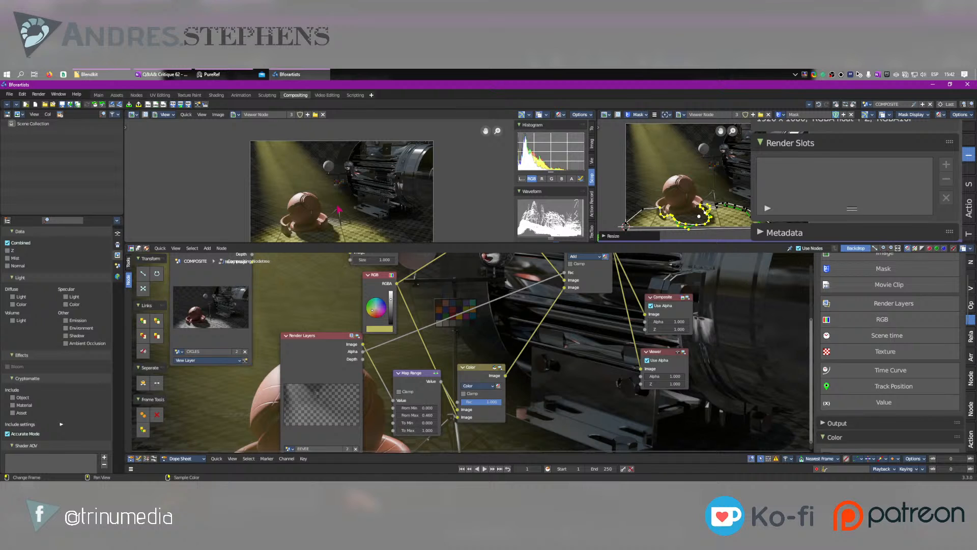
# Reposition the EEVEE Render Layers node slightly in the node tree, and inspect the composited image up close.
pyautogui.scroll(5, 30, 336)
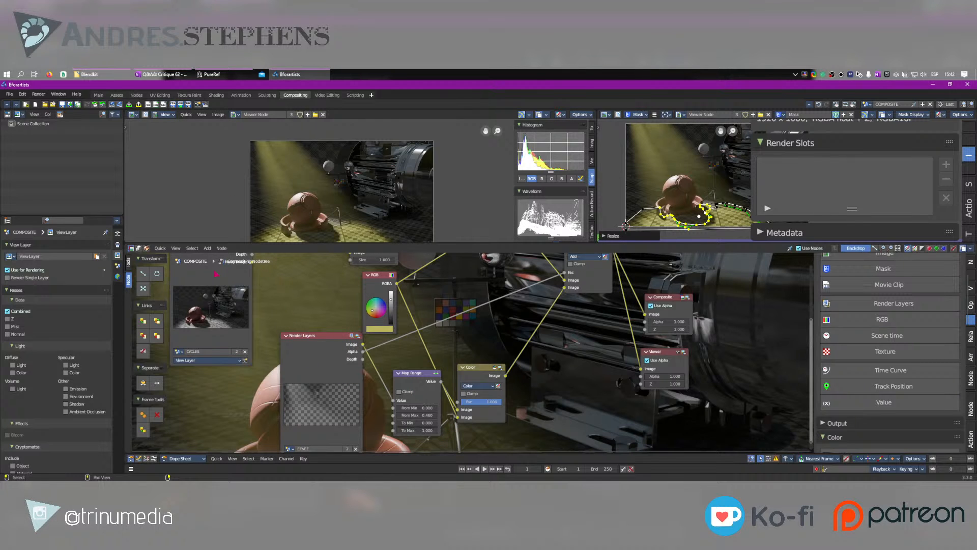
pyautogui.scroll(-1, 306, 322)
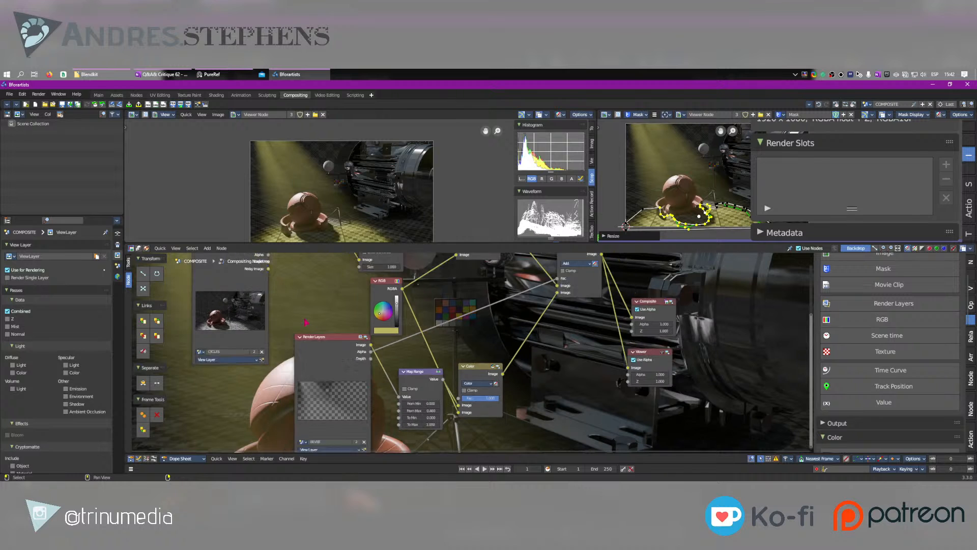
pyautogui.scroll(-1, 306, 322)
pyautogui.moveTo(351, 346); pyautogui.dragTo(337, 354)
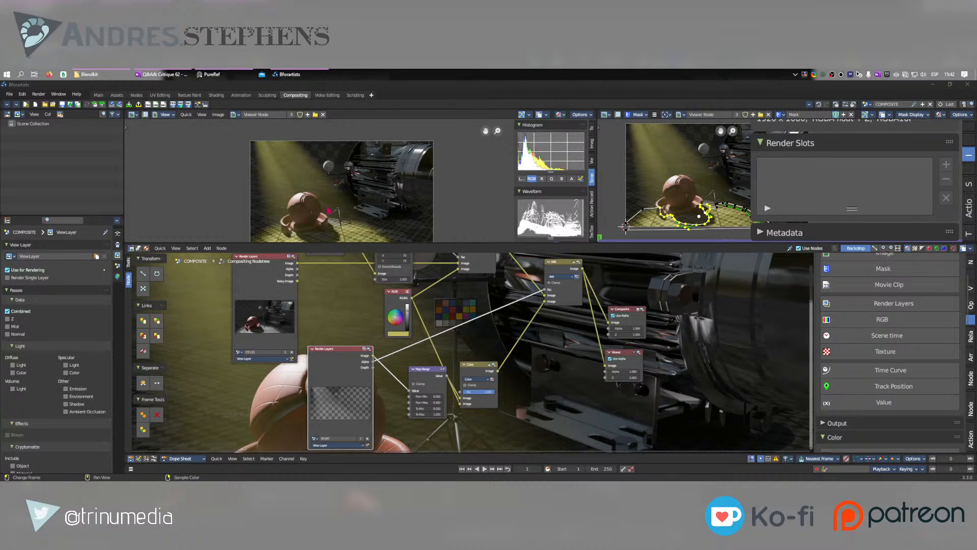
pyautogui.scroll(3, 323, 181)
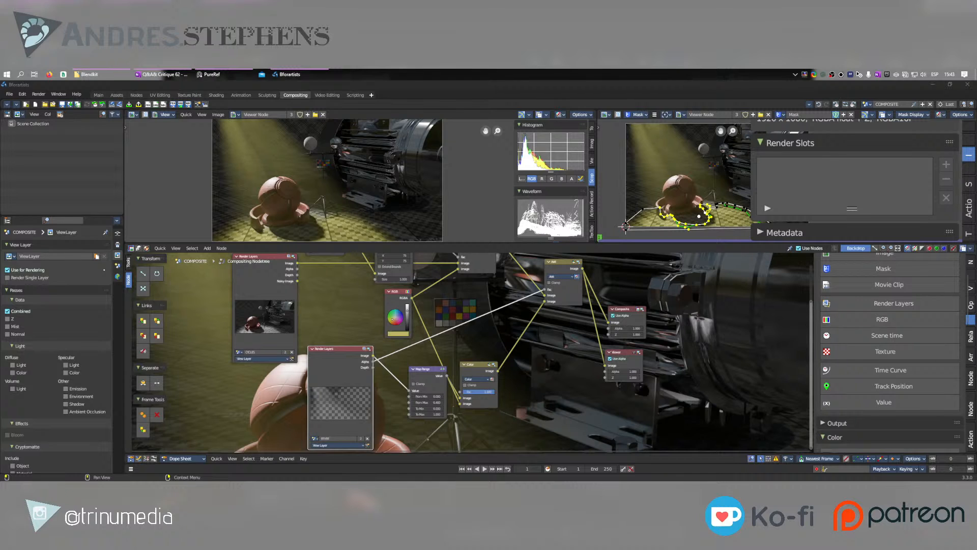
pyautogui.click(507, 224)
# Select the mask points between the ball and the tripod base and move them slightly upward.
pyautogui.scroll(2, 720, 213)
pyautogui.scroll(3, 720, 213)
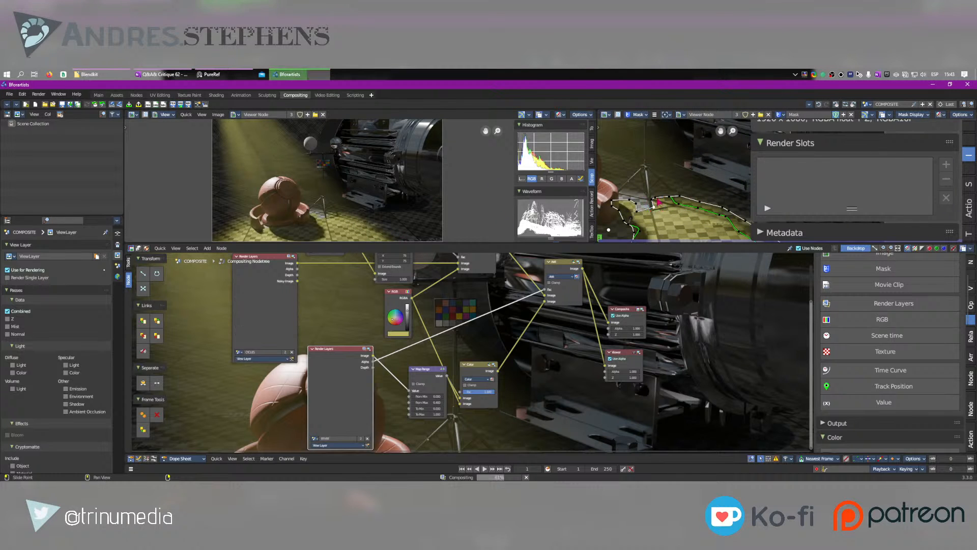
pyautogui.moveTo(650, 206); pyautogui.dragTo(631, 221)
pyautogui.hotkey('ctrl', 'z')
pyautogui.press('b')
pyautogui.press('g')
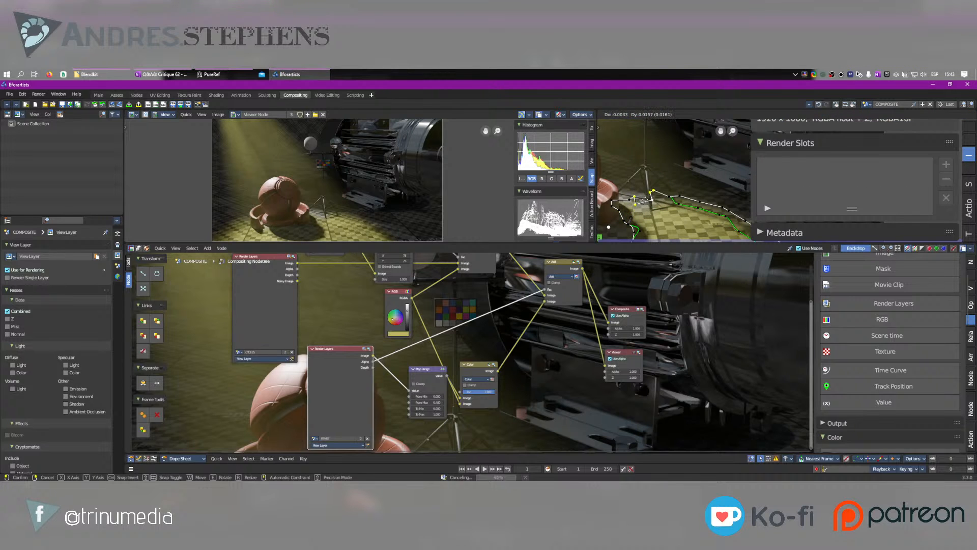
pyautogui.click(655, 200)
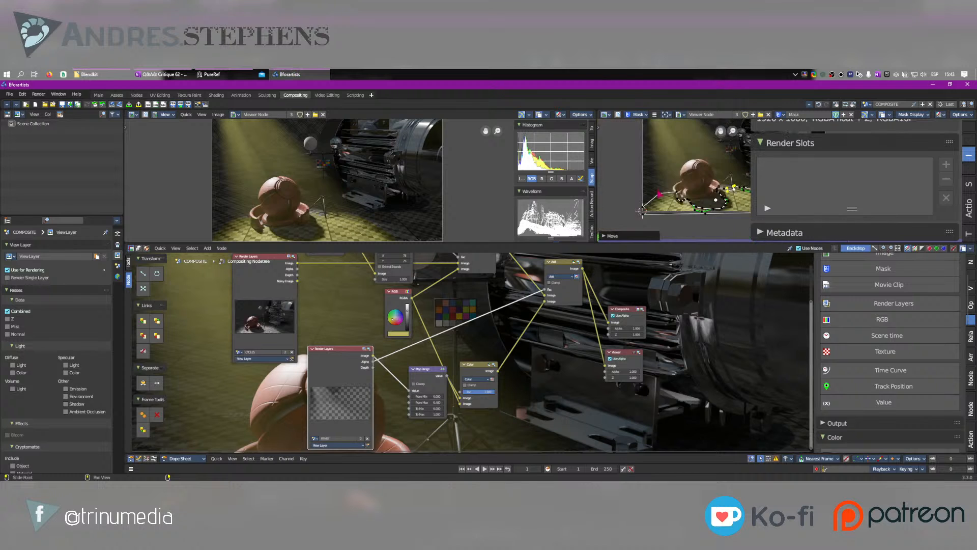
# Maximize the mask editor with its menus shown, select all mask points, and switch the spline direction so the feather faces outward.
pyautogui.hotkey('ctrl', 'space')
pyautogui.scroll(4, 423, 326)
pyautogui.scroll(1, 422, 327)
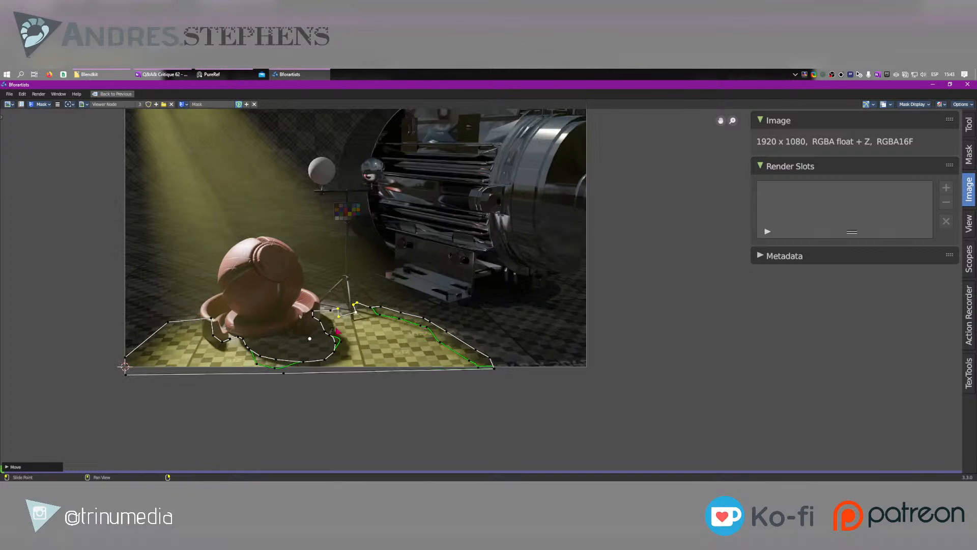
pyautogui.press('a')
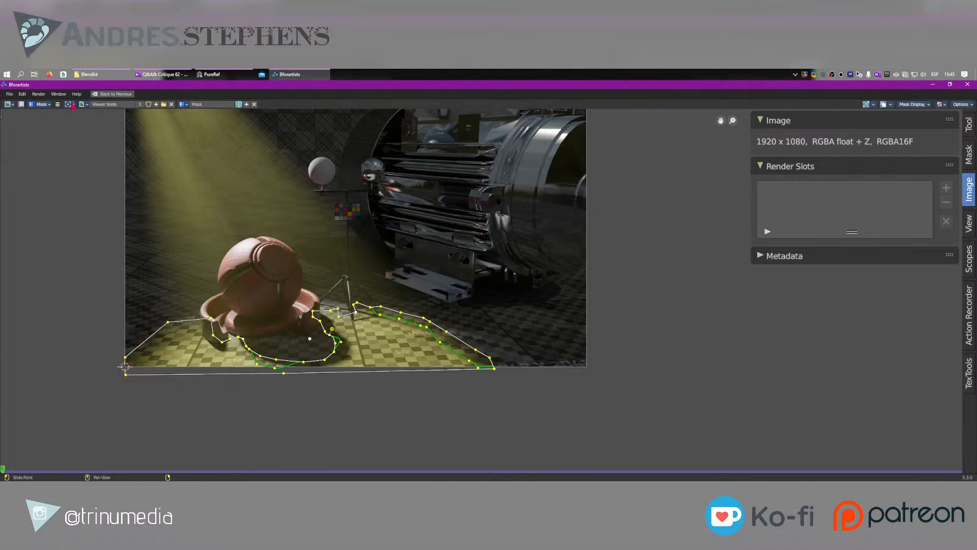
pyautogui.rightClick(318, 105)
pyautogui.click(285, 130)
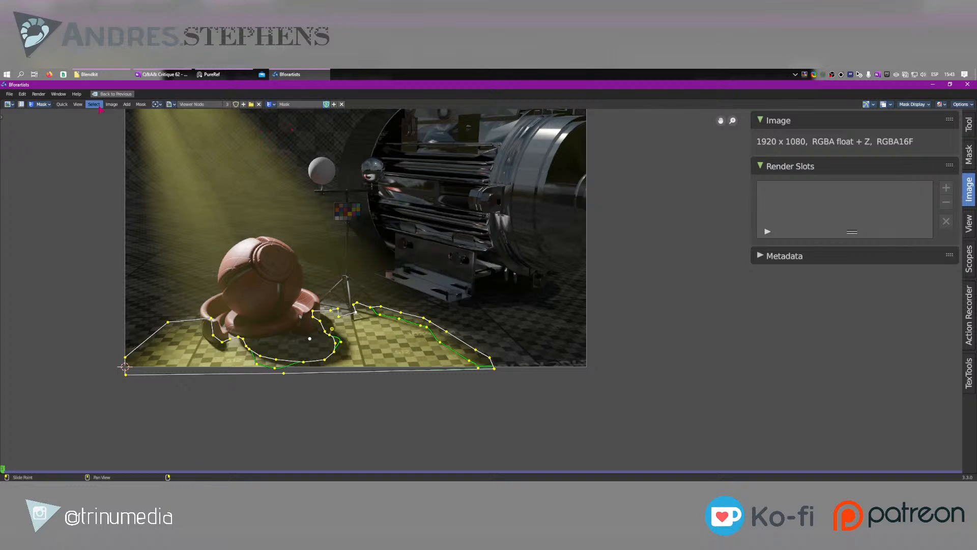
pyautogui.click(139, 105)
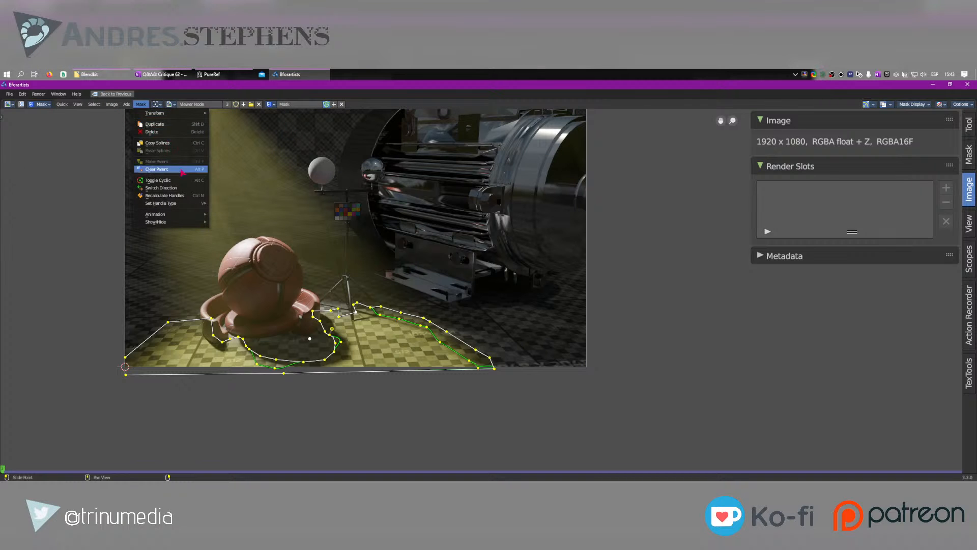
pyautogui.click(195, 193)
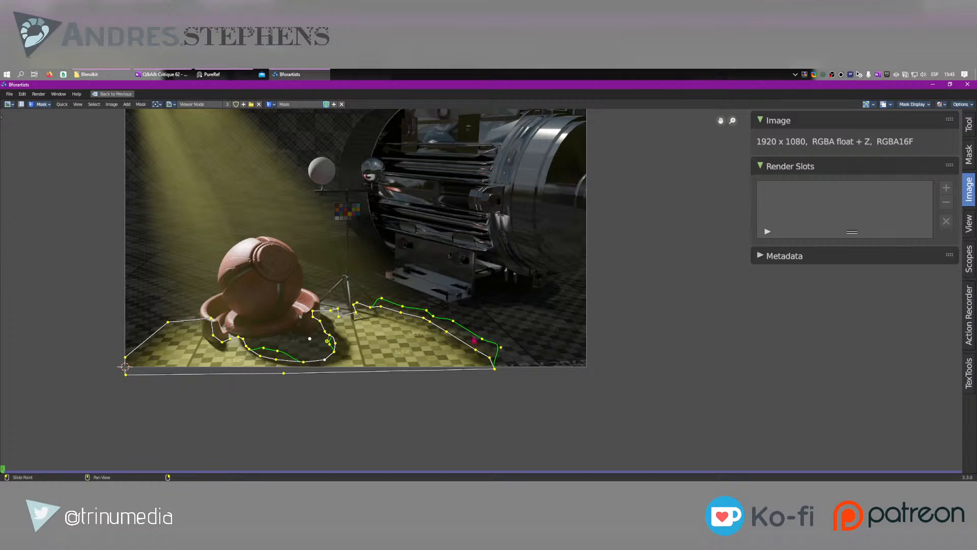
# Select the mask points between the ball and the tripod base and expand their feather.
pyautogui.click(357, 304)
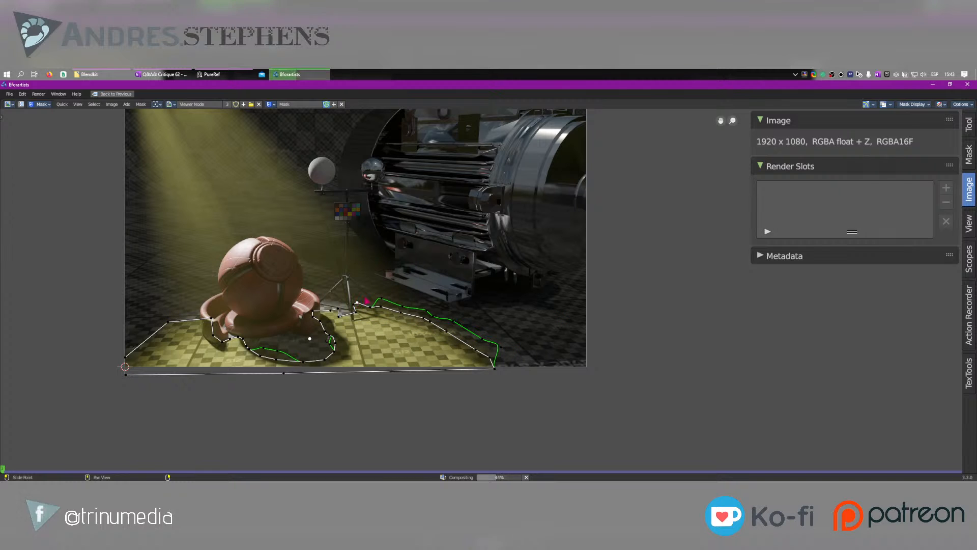
pyautogui.press('b')
pyautogui.moveTo(367, 293); pyautogui.dragTo(311, 319)
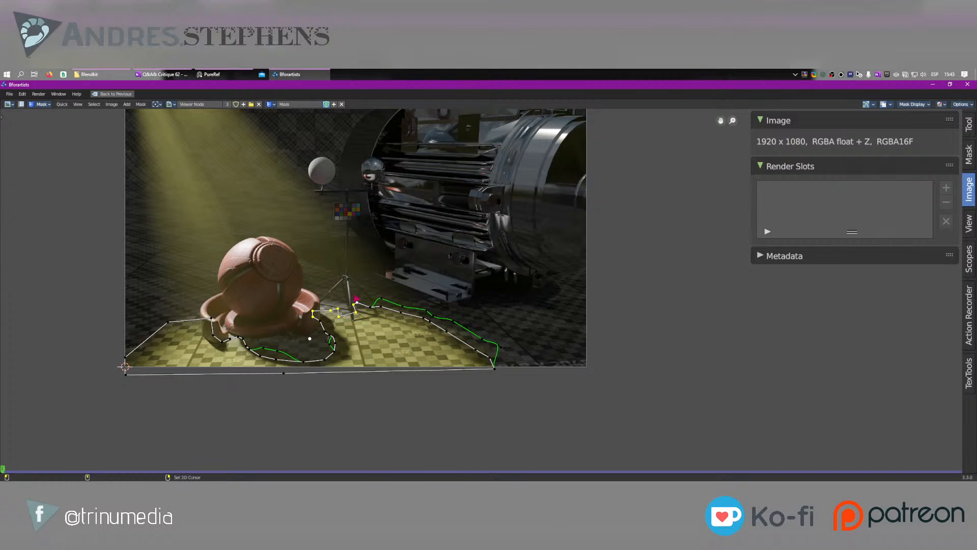
pyautogui.hotkey('alt', 's')
pyautogui.click(356, 321)
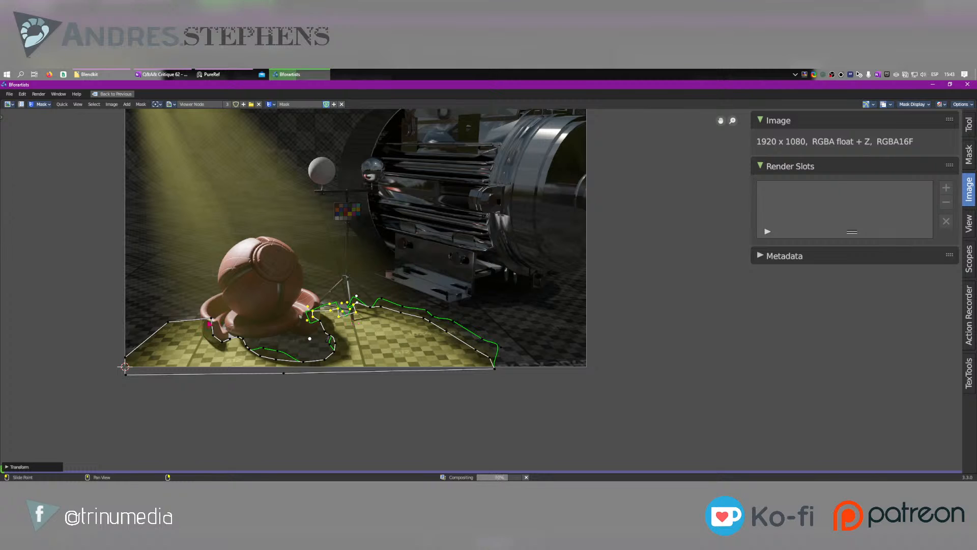
# Feather the mask at the left side of the ball's base, and move its two corner points outward to the left.
pyautogui.click(213, 316)
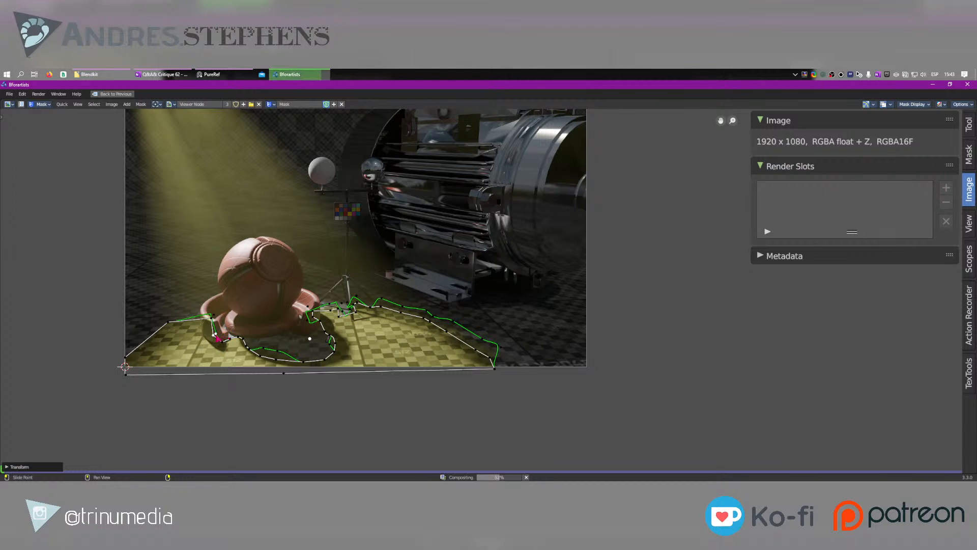
pyautogui.click(216, 336)
pyautogui.press('g')
pyautogui.click(213, 343)
pyautogui.click(212, 318)
pyautogui.press('g')
pyautogui.click(201, 323)
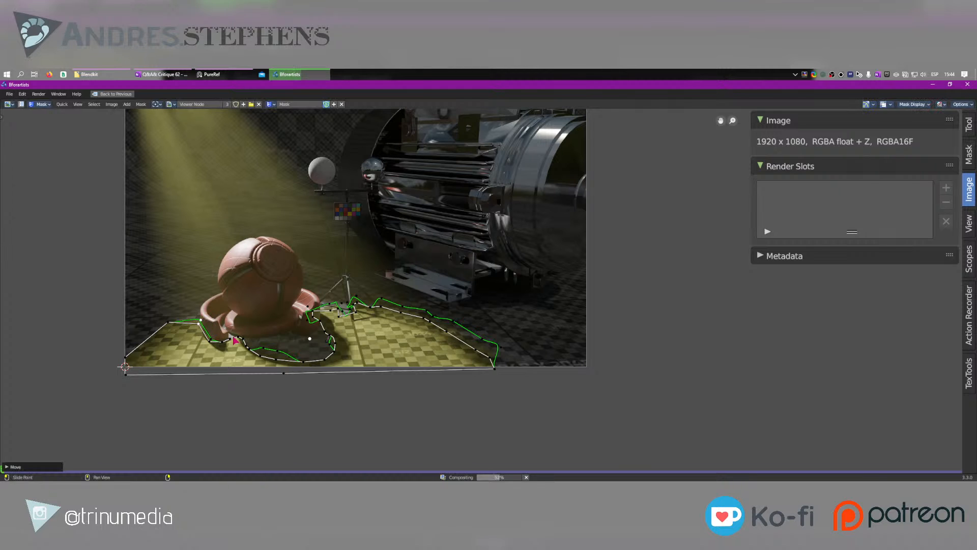
pyautogui.click(243, 339)
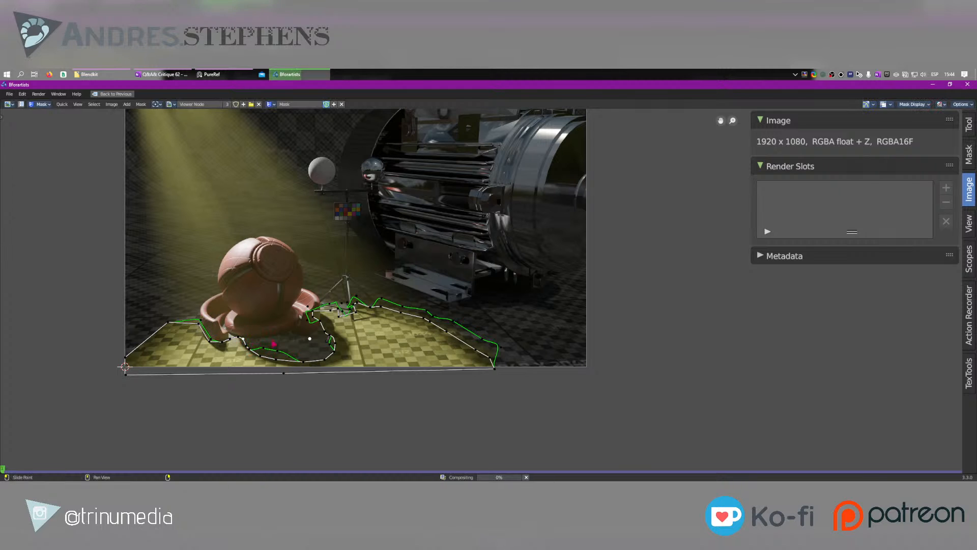
# Expand the feather at the mask point on the lower edge of the ball's shadow and at the mask's lower-right corner.
pyautogui.click(304, 363)
pyautogui.hotkey('alt', 's')
pyautogui.click(331, 362)
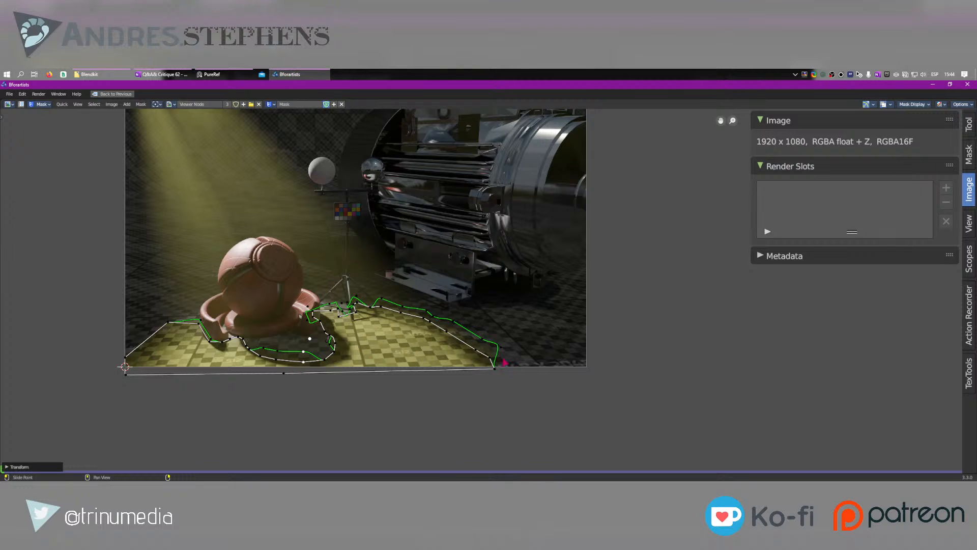
pyautogui.click(493, 365)
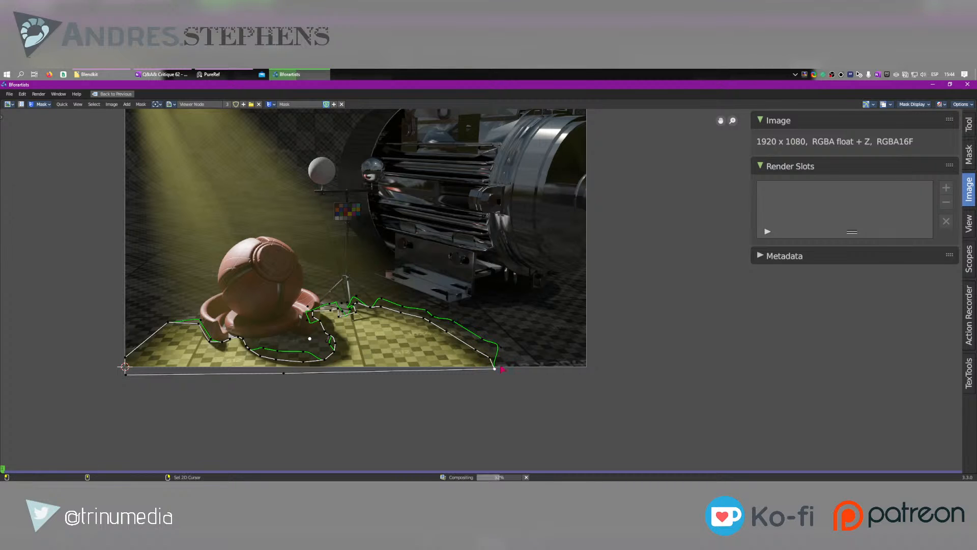
pyautogui.hotkey('alt', 's')
pyautogui.click(678, 352)
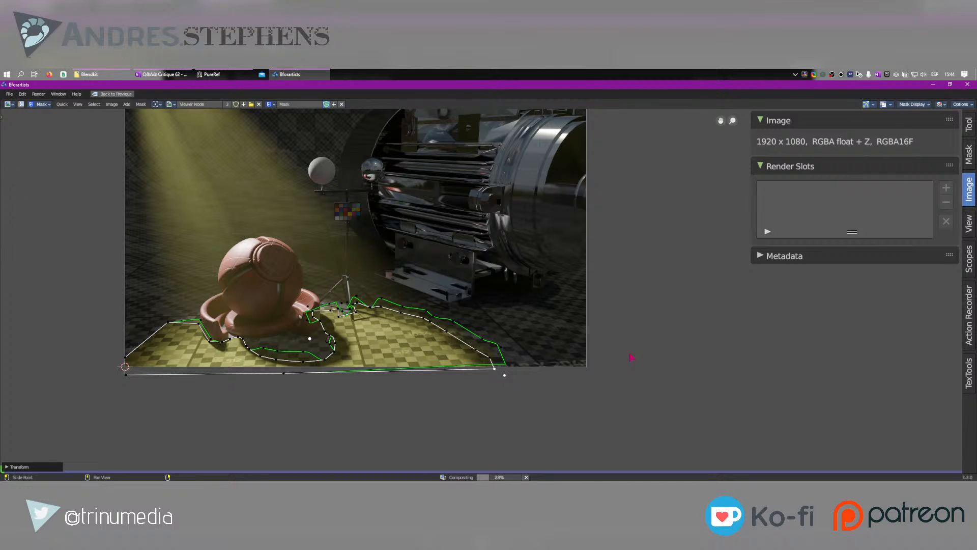
# Lower the mask's lower-right corner point and shift the points along the mask's right edge slightly inward.
pyautogui.press('g')
pyautogui.click(498, 379)
pyautogui.click(491, 359)
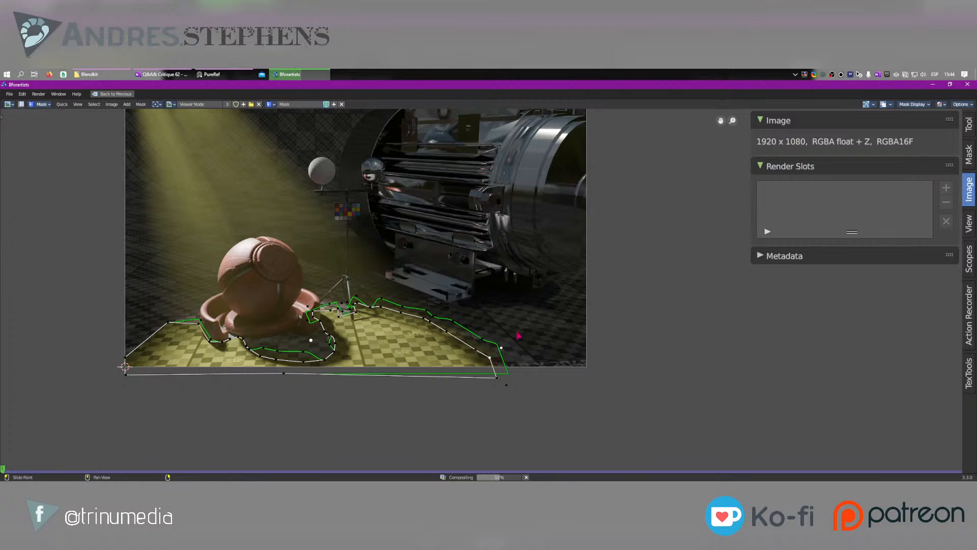
pyautogui.moveTo(520, 335); pyautogui.dragTo(468, 394)
pyautogui.press('g')
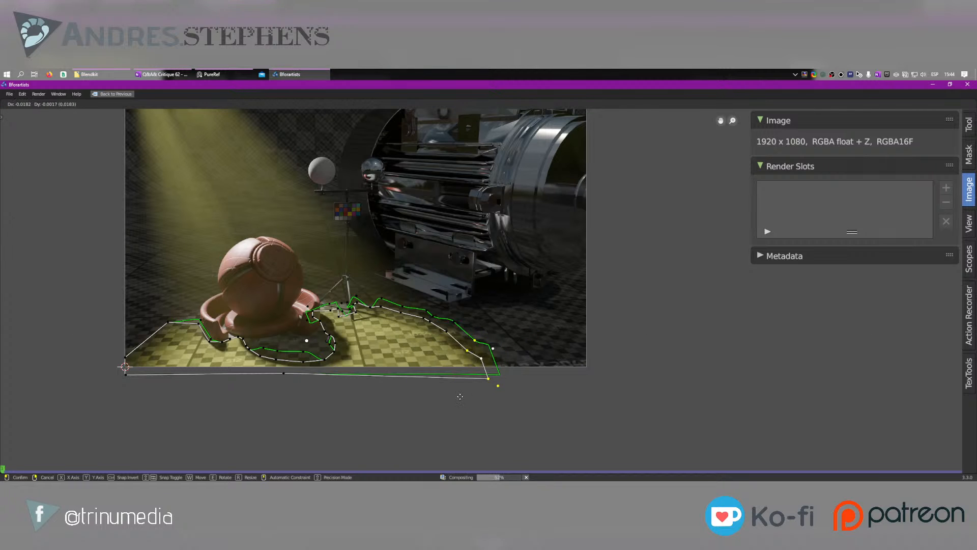
pyautogui.click(456, 397)
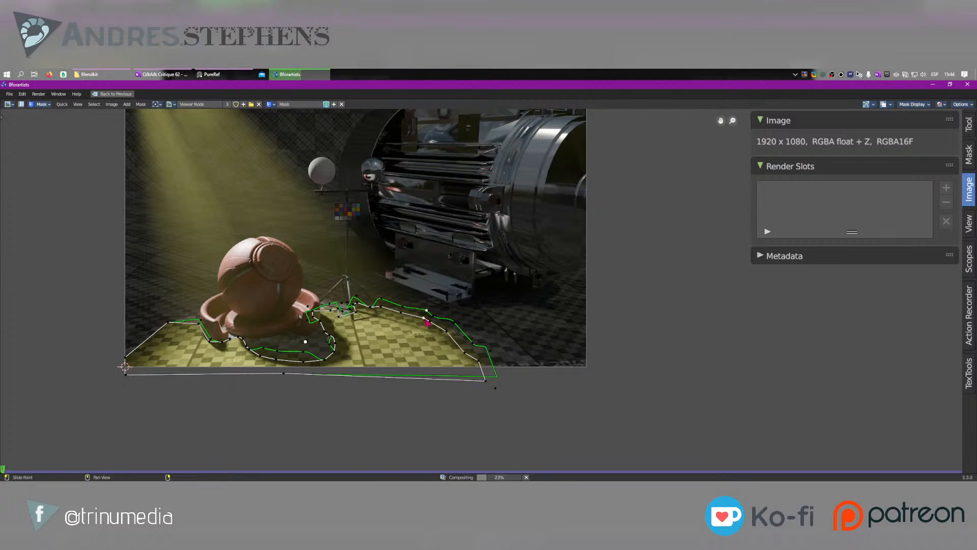
# Restore the compositing layout and preview the Mask node's output in the viewer to examine its feathered edges.
pyautogui.scroll(5, 414, 345)
pyautogui.hotkey('ctrl', 'space')
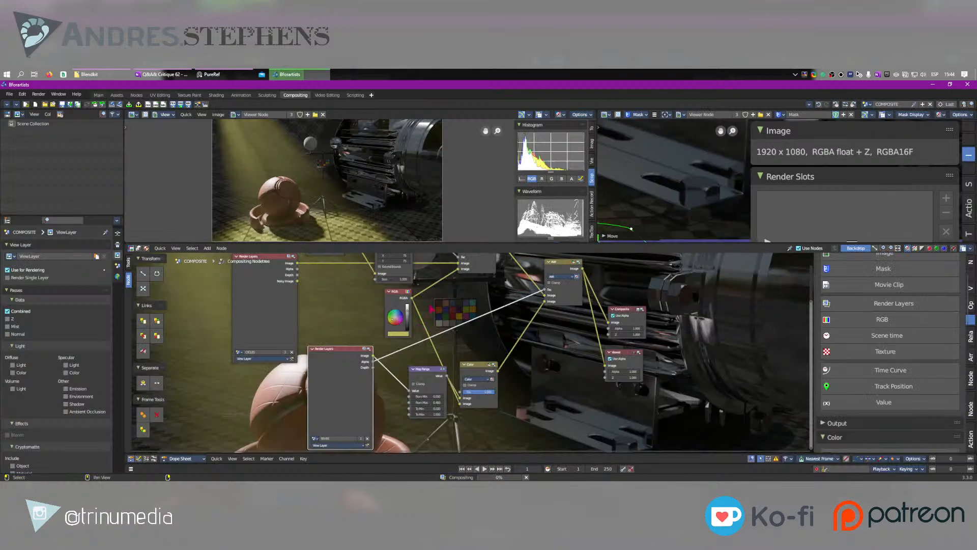
pyautogui.moveTo(413, 281); pyautogui.dragTo(404, 368, button='middle')
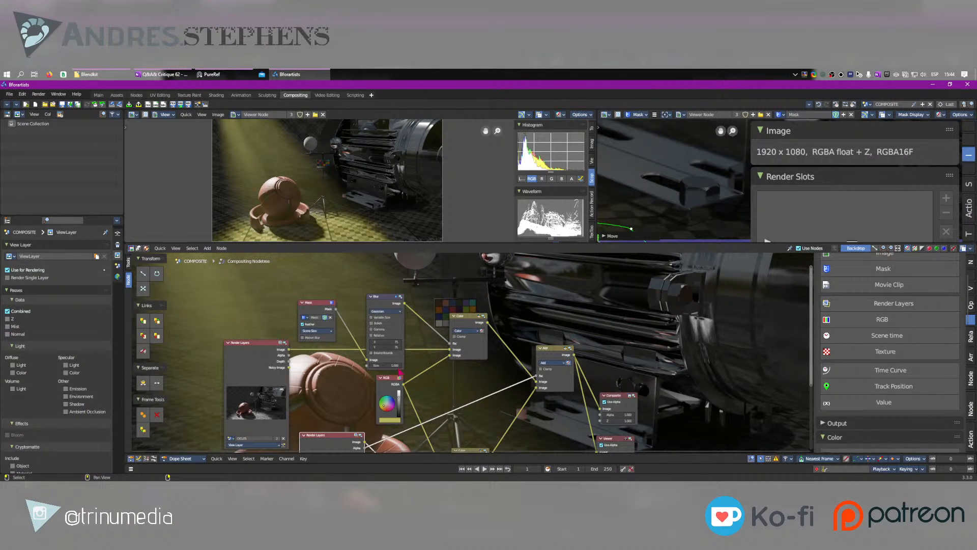
pyautogui.click(383, 304)
pyautogui.keyDown('ctrl'); pyautogui.keyDown('shift'); pyautogui.click(314, 305); pyautogui.keyUp('shift'); pyautogui.keyUp('ctrl')
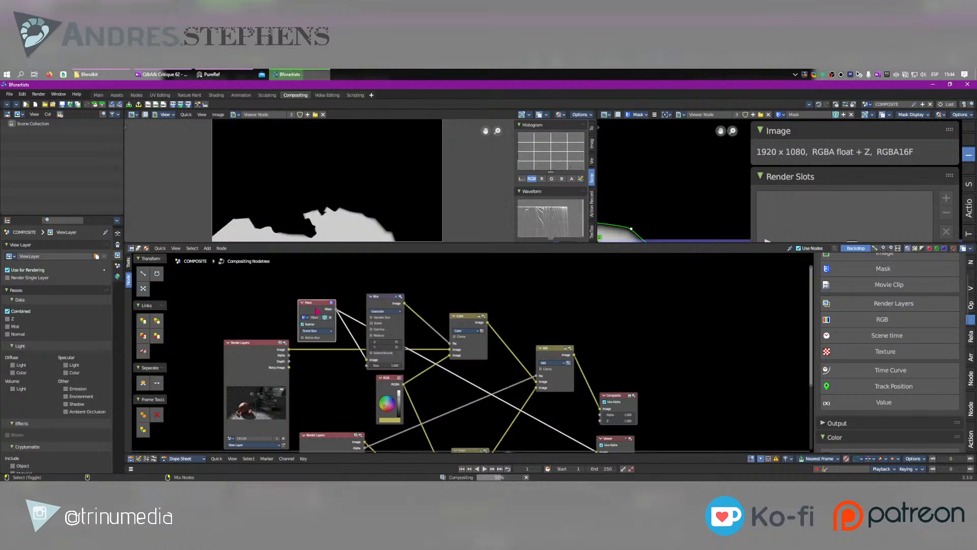
pyautogui.scroll(4, 378, 219)
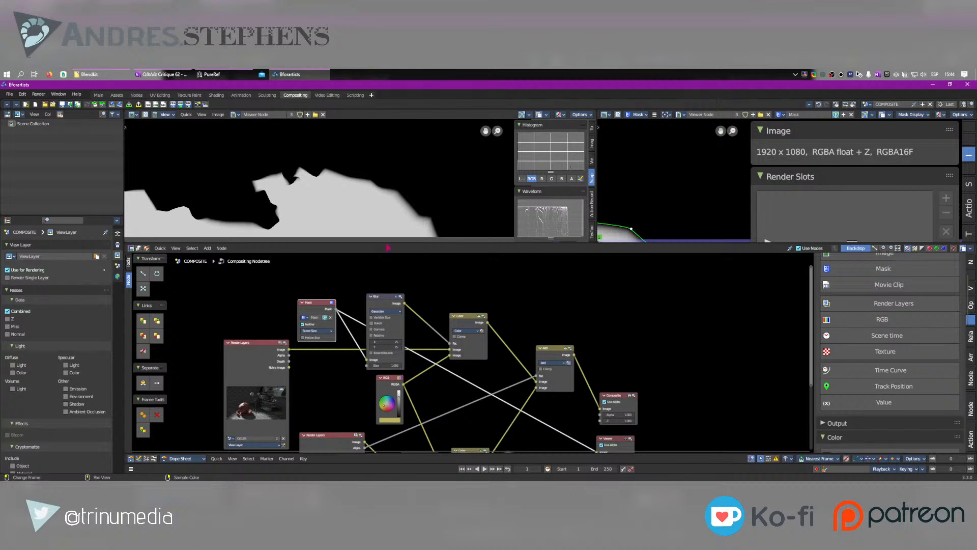
# Delete the Blur node while keeping the Mask node connected directly to the Color mix node's factor.
pyautogui.moveTo(385, 342); pyautogui.dragTo(396, 342)
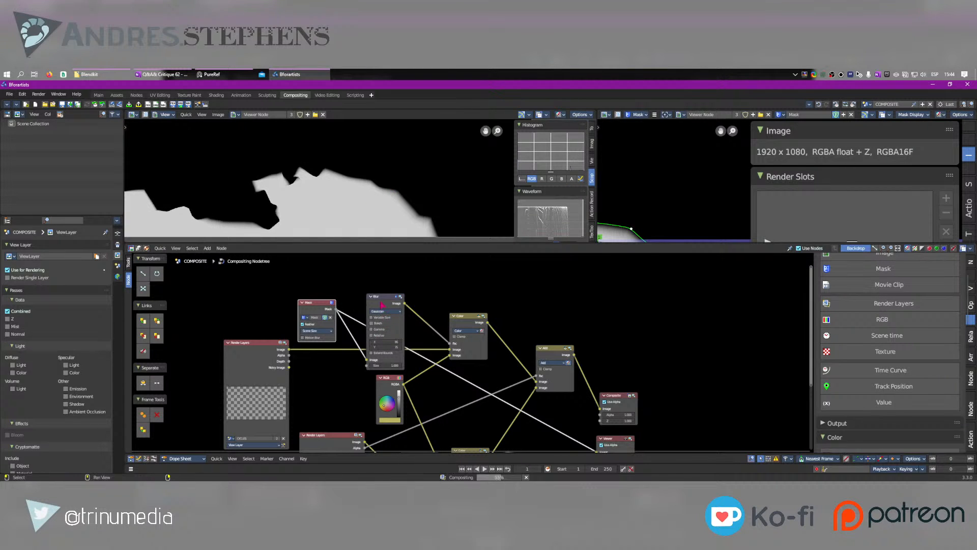
pyautogui.hotkey('ctrl', 'x')
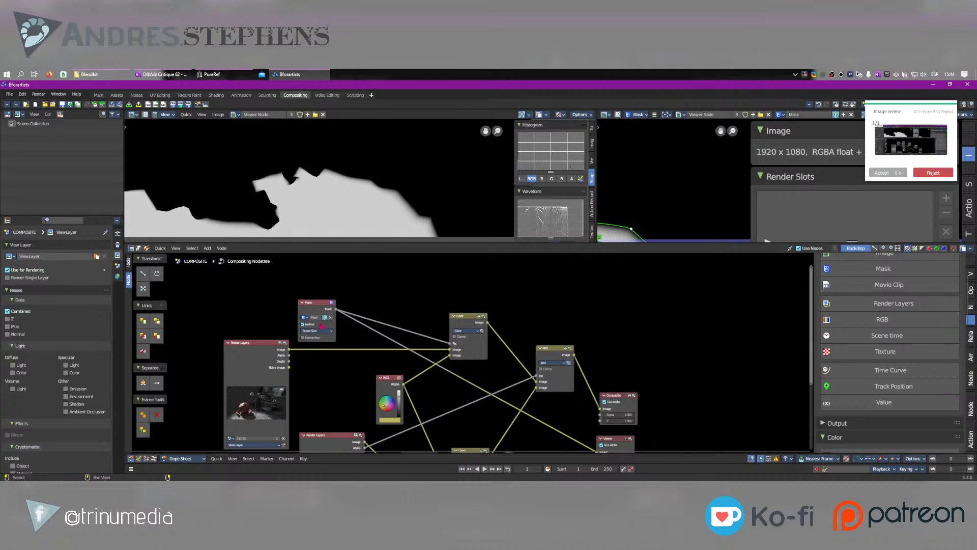
pyautogui.scroll(5, 364, 322)
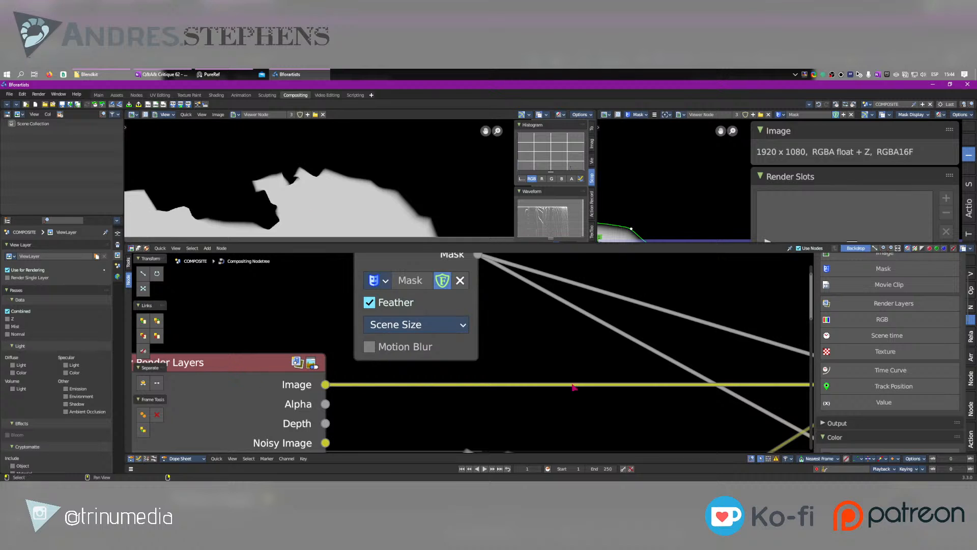
pyautogui.click(422, 268)
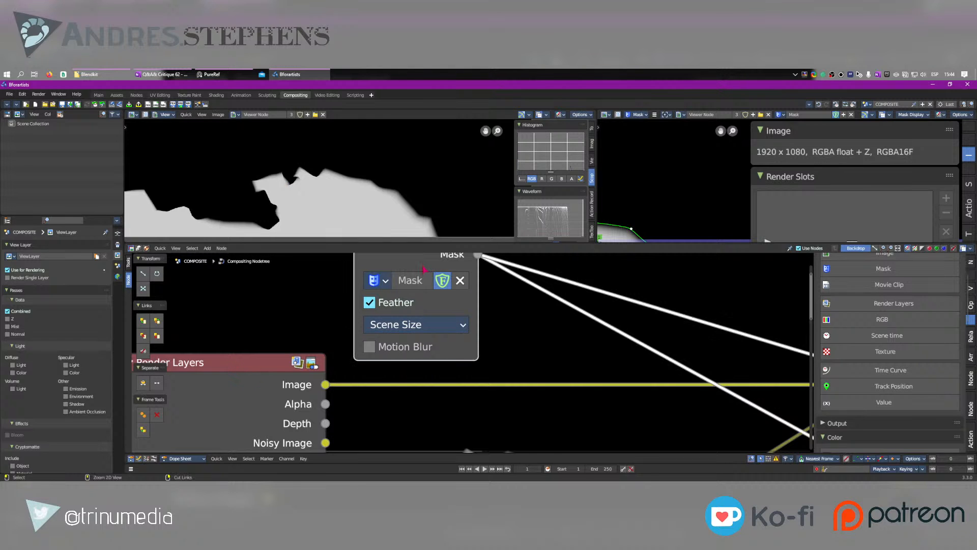
pyautogui.hotkey('ctrl', 'space')
pyautogui.hotkey('ctrl', 'space')
pyautogui.press('Home')
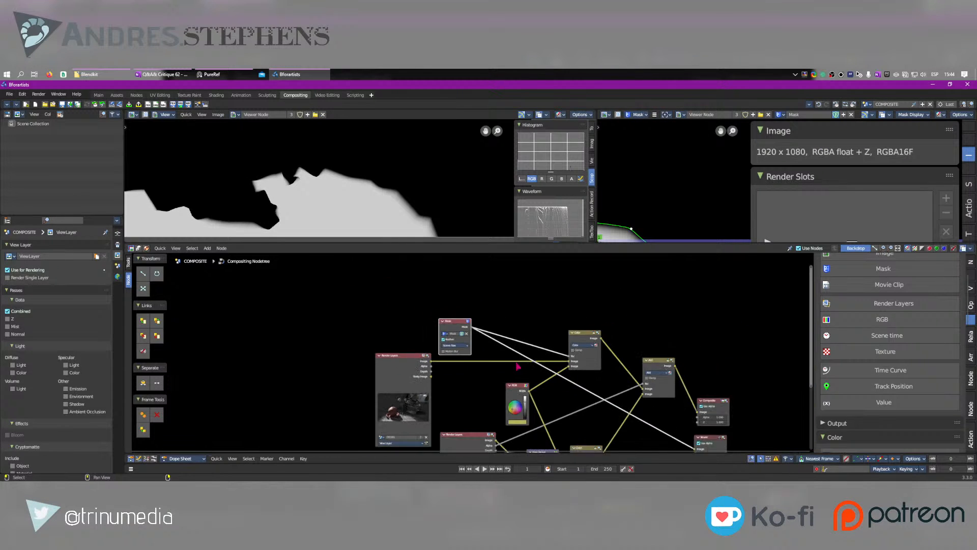
# Move the upper Render Layers node away from the Mask node and add a Luminance Key node beside it.
pyautogui.click(341, 338)
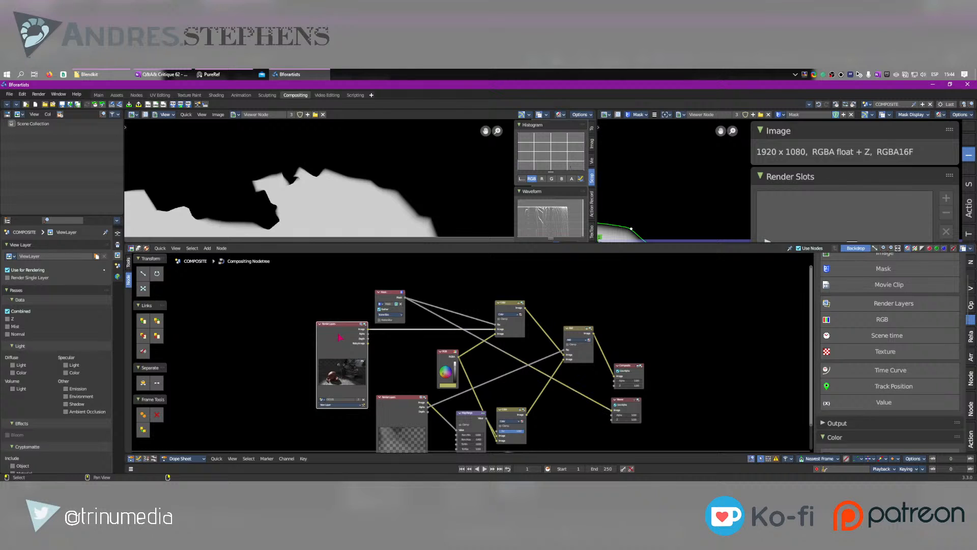
pyautogui.moveTo(350, 342); pyautogui.dragTo(296, 344)
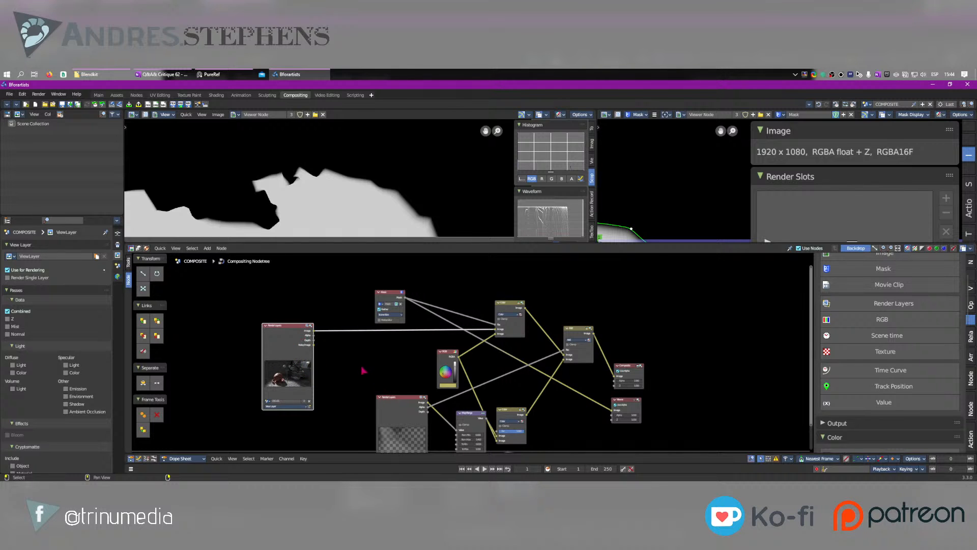
pyautogui.hotkey('shift', 'a')
pyautogui.write('lum')
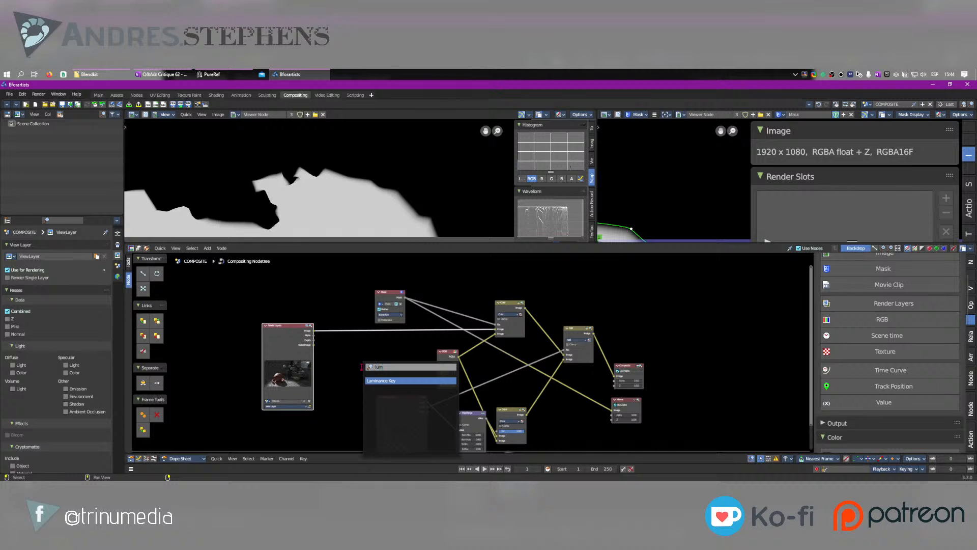
pyautogui.press('Return')
pyautogui.click(343, 358)
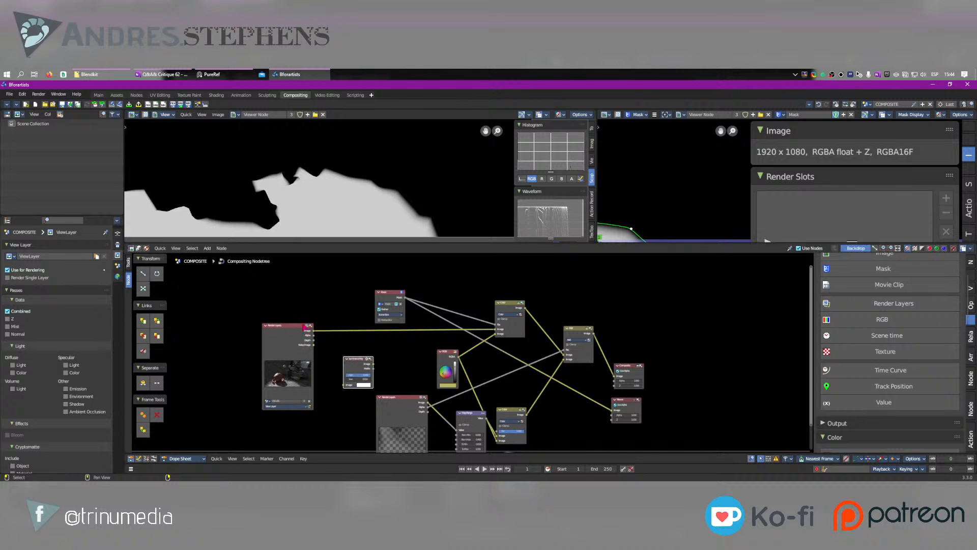
# Connect the upper Render Layers image output to the Luminance Key node and preview the keyed image.
pyautogui.keyDown('alt'); pyautogui.moveTo(312, 337); pyautogui.dragTo(359, 368, button='right'); pyautogui.keyUp('alt')
pyautogui.keyDown('ctrl'); pyautogui.keyDown('shift'); pyautogui.click(360, 368); pyautogui.keyUp('shift'); pyautogui.keyUp('ctrl')
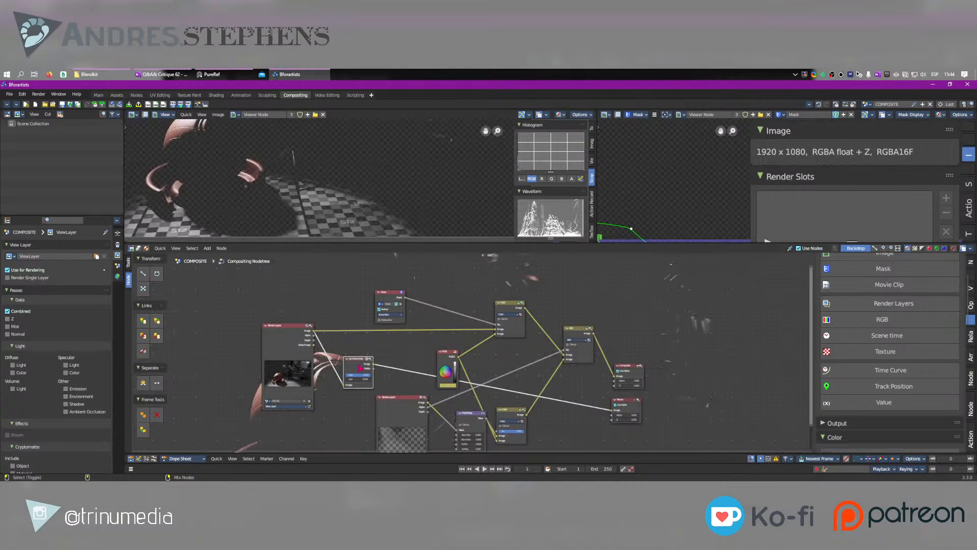
pyautogui.moveTo(273, 185); pyautogui.dragTo(372, 179, button='middle')
pyautogui.scroll(-3, 367, 196)
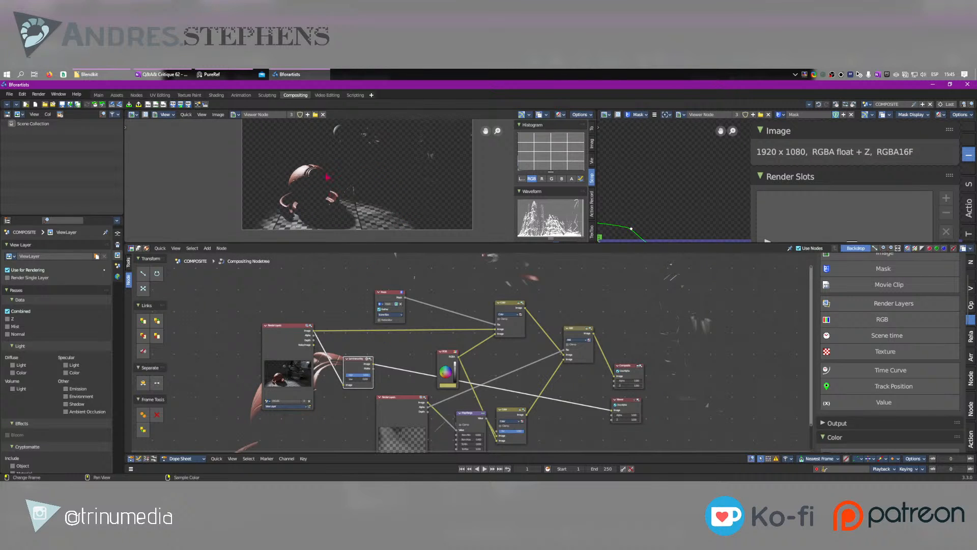
# Move the Mask node up above the Render Layers node and slightly reposition the Luminance Key node.
pyautogui.moveTo(390, 298); pyautogui.dragTo(340, 280)
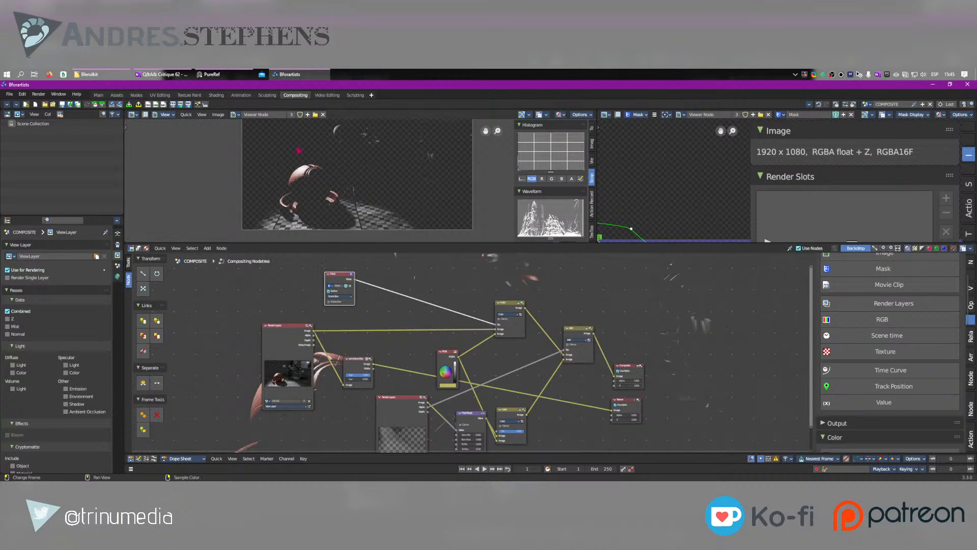
pyautogui.moveTo(277, 129)
pyautogui.mouseDown(button='middle')
pyautogui.moveTo(277, 163)
pyautogui.moveTo(266, 142)
pyautogui.mouseUp(button='middle')
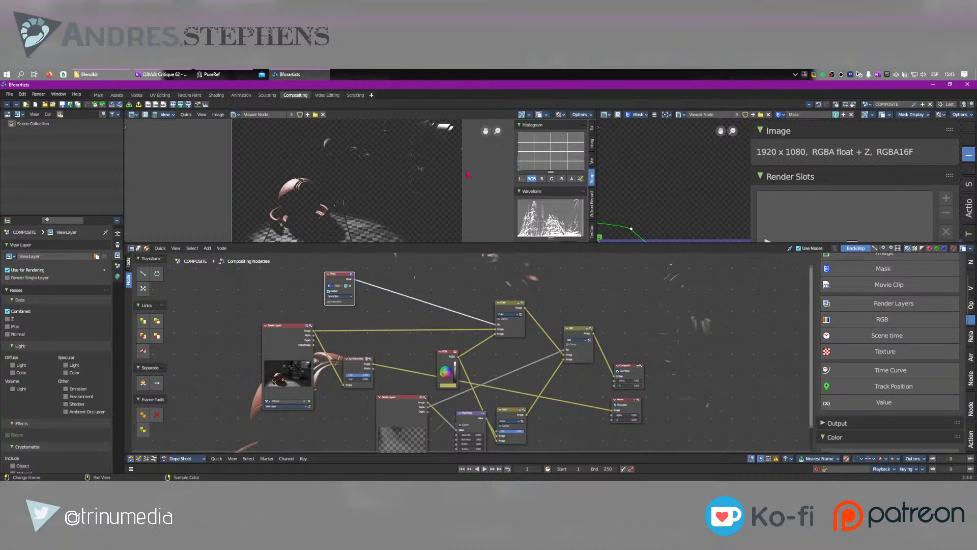
pyautogui.moveTo(377, 189); pyautogui.dragTo(383, 165, button='middle')
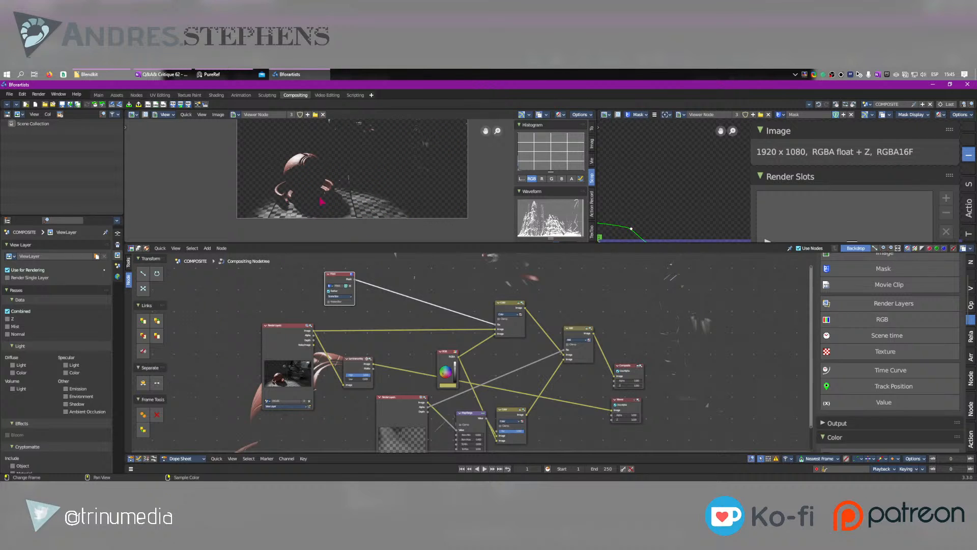
pyautogui.moveTo(366, 365); pyautogui.dragTo(363, 363)
# Delete all points of the existing floor mask in the mask editor.
pyautogui.click(346, 279)
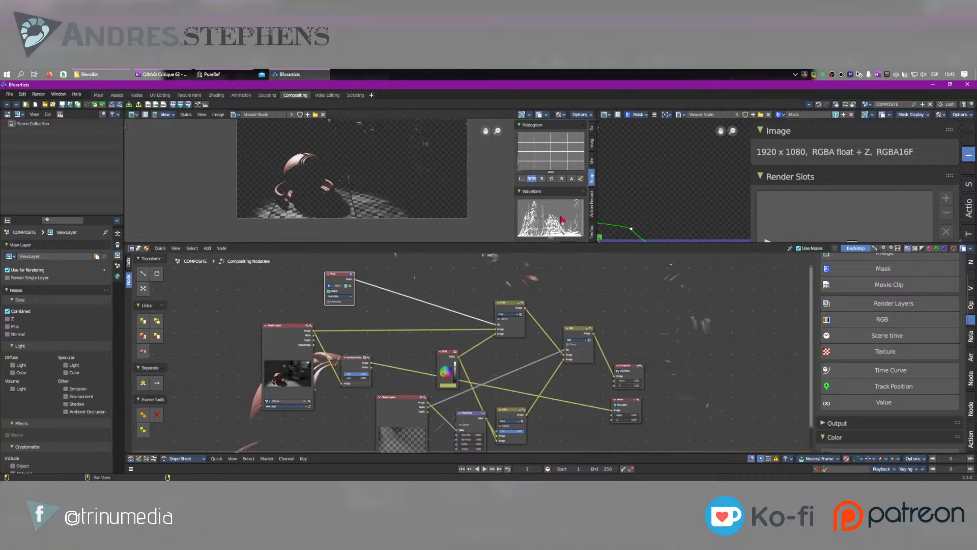
pyautogui.scroll(-6, 685, 198)
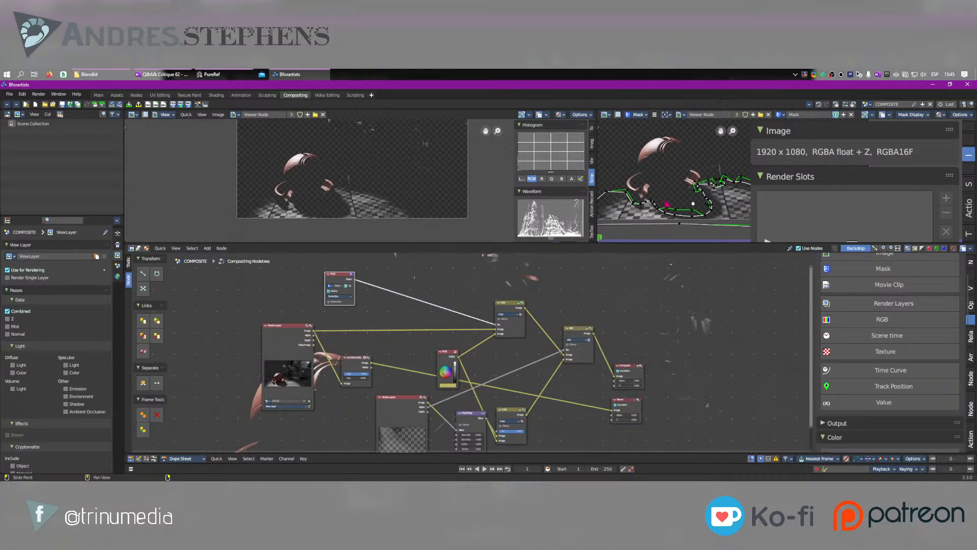
pyautogui.press('Delete')
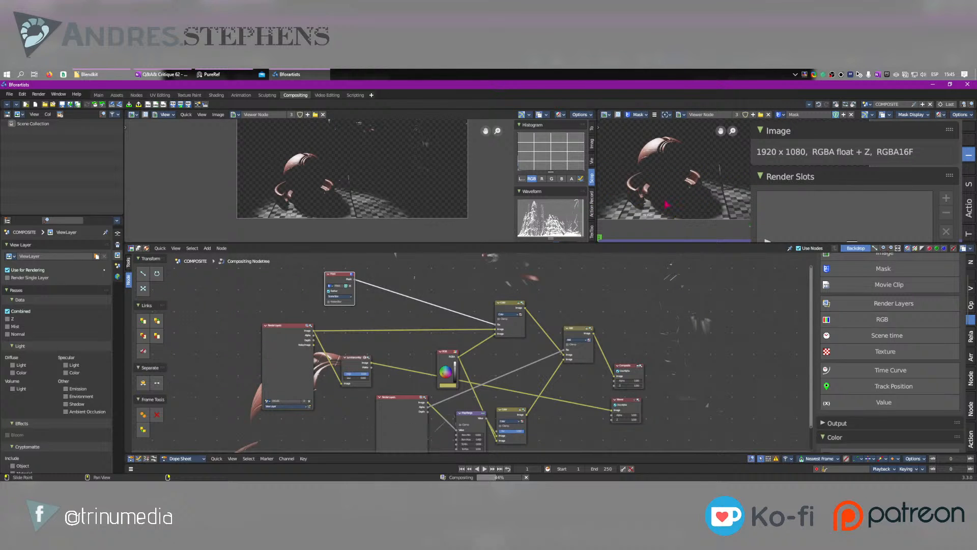
# Draw a closed, roughly triangular mask covering the upper-right half of the image, with its corners slightly outside the frame.
pyautogui.press('Home')
pyautogui.moveTo(672, 202); pyautogui.dragTo(590, 210, button='middle')
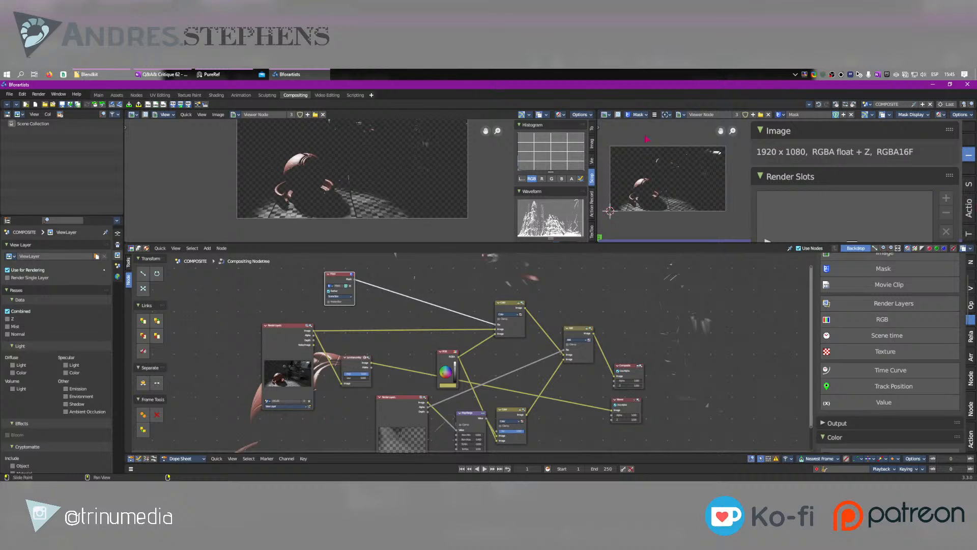
pyautogui.moveTo(661, 159); pyautogui.dragTo(669, 158, button='middle')
pyautogui.keyDown('ctrl'); pyautogui.click(628, 143); pyautogui.keyUp('ctrl')
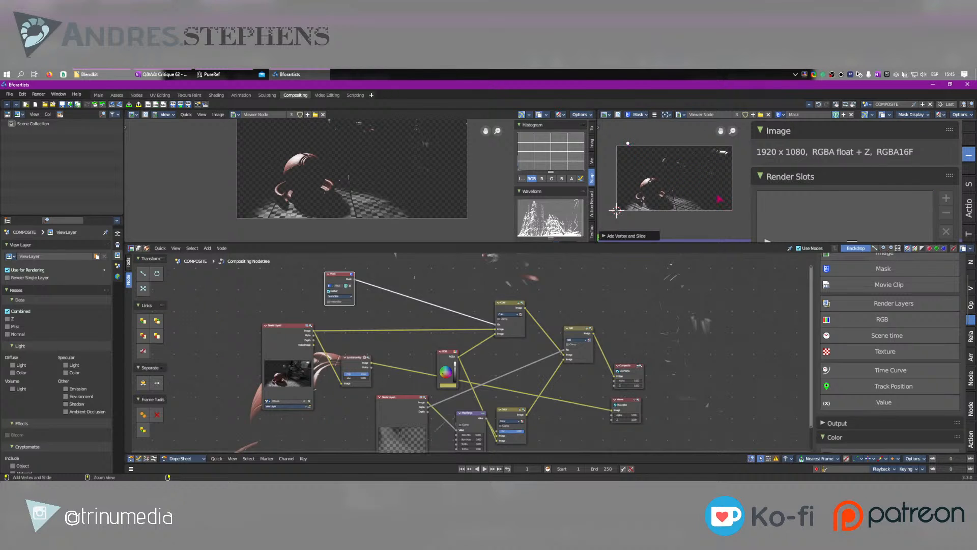
pyautogui.keyDown('ctrl'); pyautogui.click(742, 210); pyautogui.keyUp('ctrl')
pyautogui.keyDown('ctrl'); pyautogui.click(737, 143); pyautogui.keyUp('ctrl')
pyautogui.keyDown('ctrl'); pyautogui.click(629, 145); pyautogui.keyUp('ctrl')
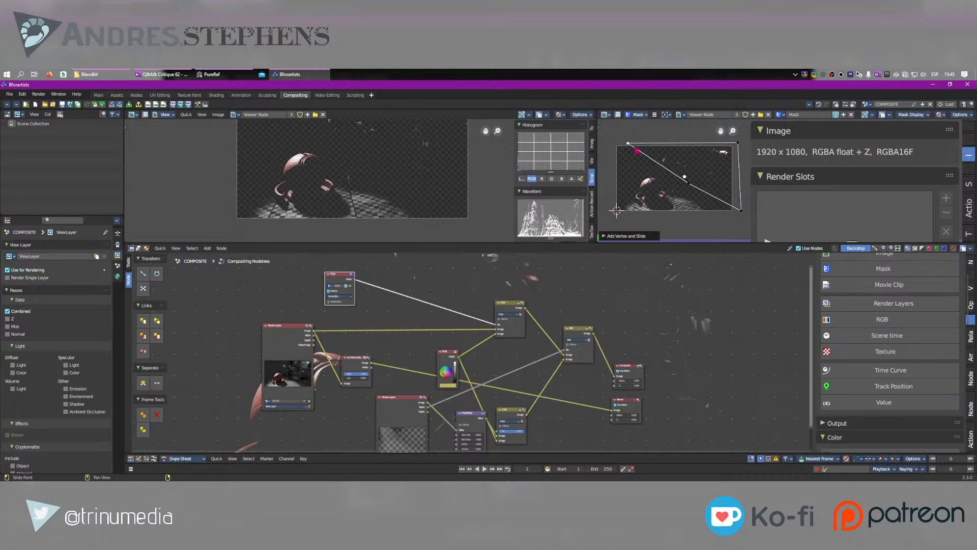
pyautogui.press('g')
pyautogui.click(637, 148)
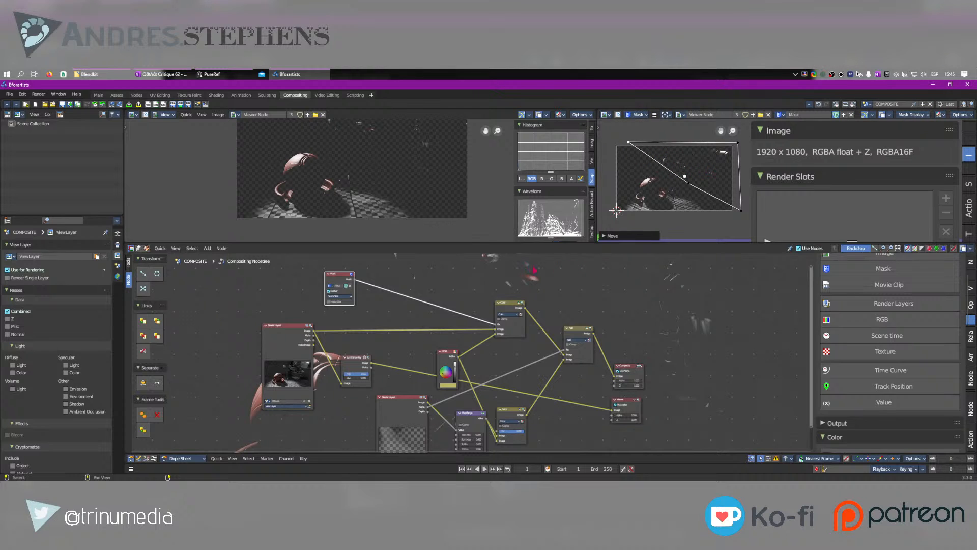
# Preview the Mask node and the Luminance Key node in turn to compare them, and nudge the Luminance Key node slightly.
pyautogui.keyDown('ctrl'); pyautogui.keyDown('shift'); pyautogui.click(338, 286); pyautogui.keyUp('shift'); pyautogui.keyUp('ctrl')
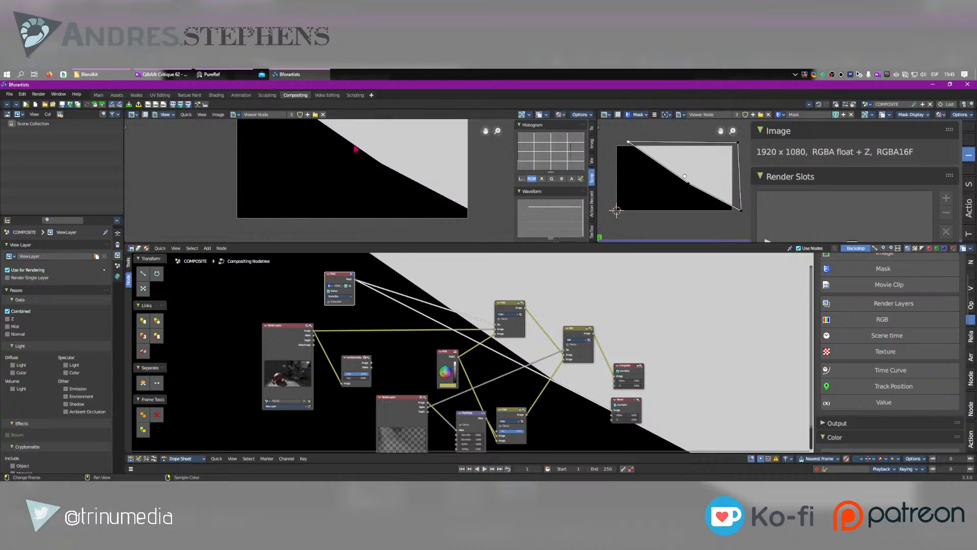
pyautogui.moveTo(390, 136); pyautogui.dragTo(380, 158, button='middle')
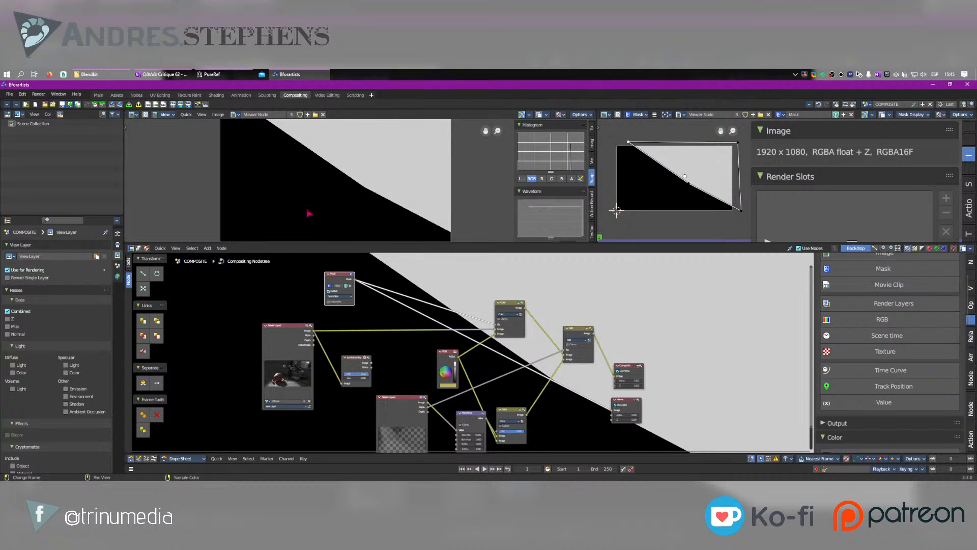
pyautogui.keyDown('ctrl'); pyautogui.keyDown('shift'); pyautogui.click(366, 369); pyautogui.keyUp('shift'); pyautogui.keyUp('ctrl')
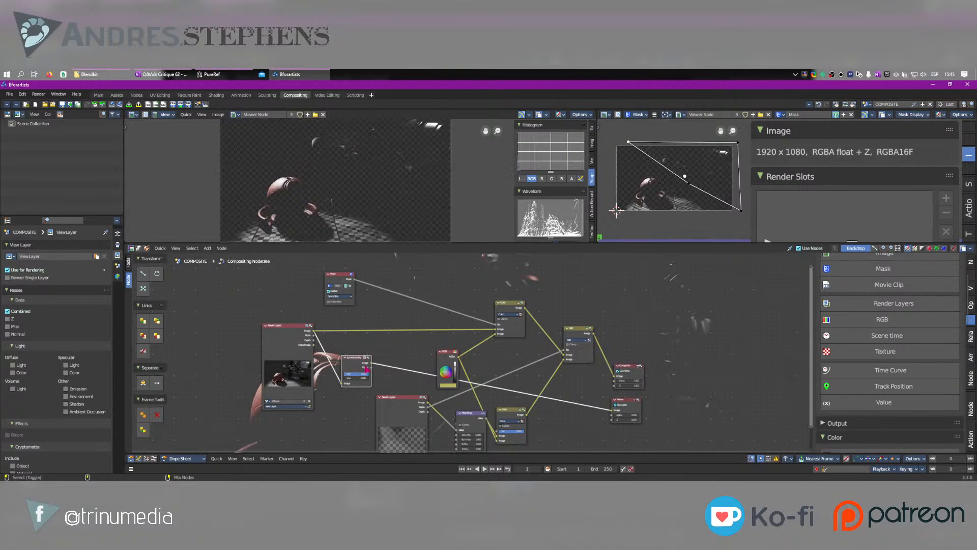
pyautogui.moveTo(356, 366); pyautogui.dragTo(353, 362)
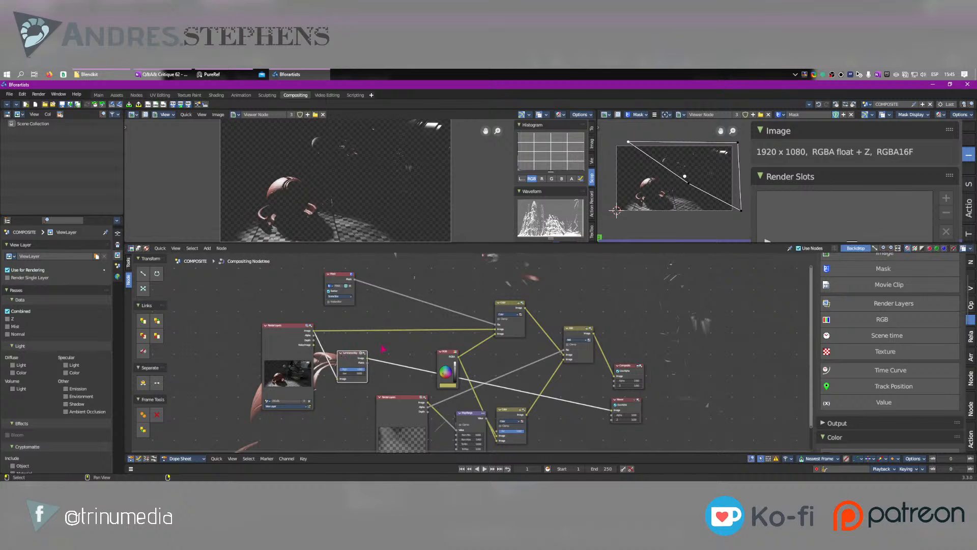
# Insert a Mix node after the Luminance Key node and connect the Mask node's output into its image input.
pyautogui.doubleClick(382, 344)
pyautogui.write('mix')
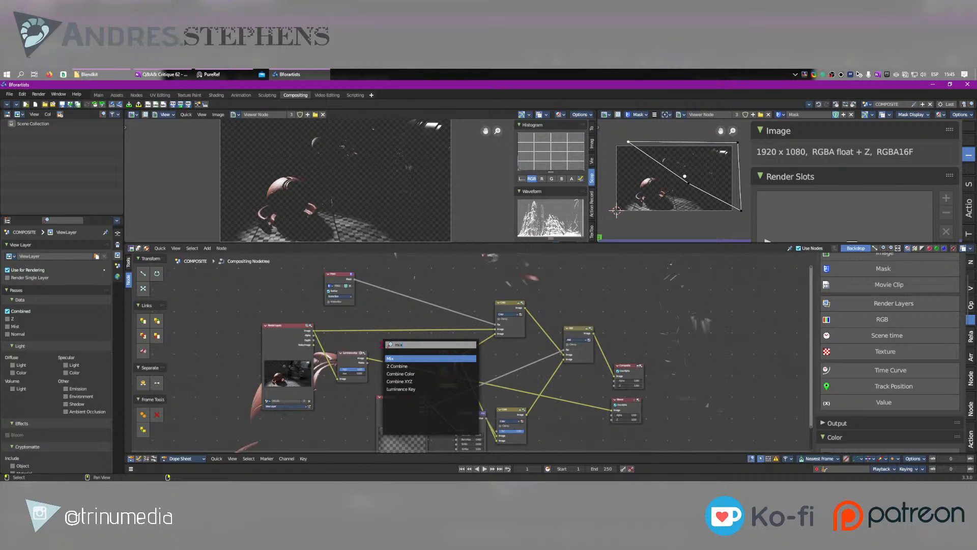
pyautogui.press('Return')
pyautogui.click(381, 341)
pyautogui.scroll(2, 379, 339)
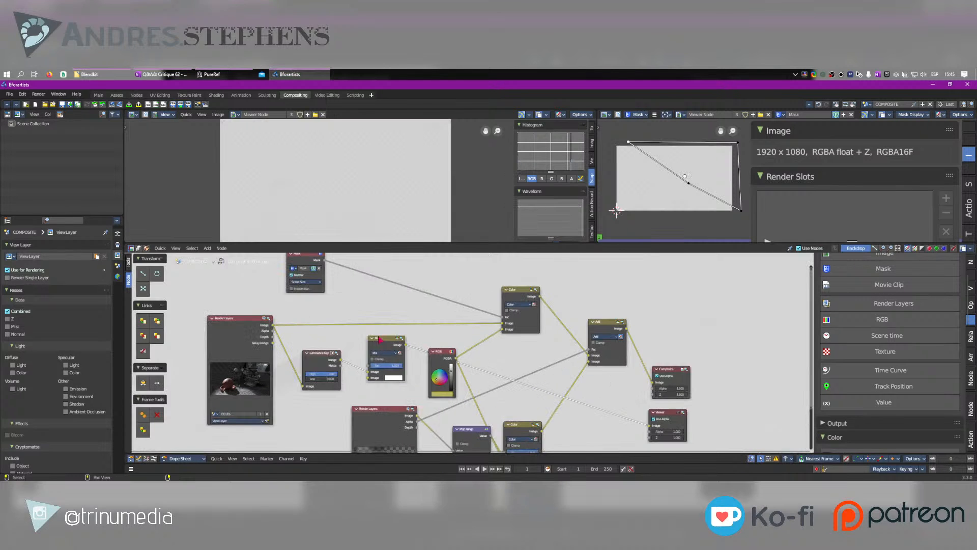
pyautogui.moveTo(326, 261); pyautogui.dragTo(377, 376)
# Set the new Mix node's blending mode to Multiply and swap its two image inputs.
pyautogui.click(386, 353)
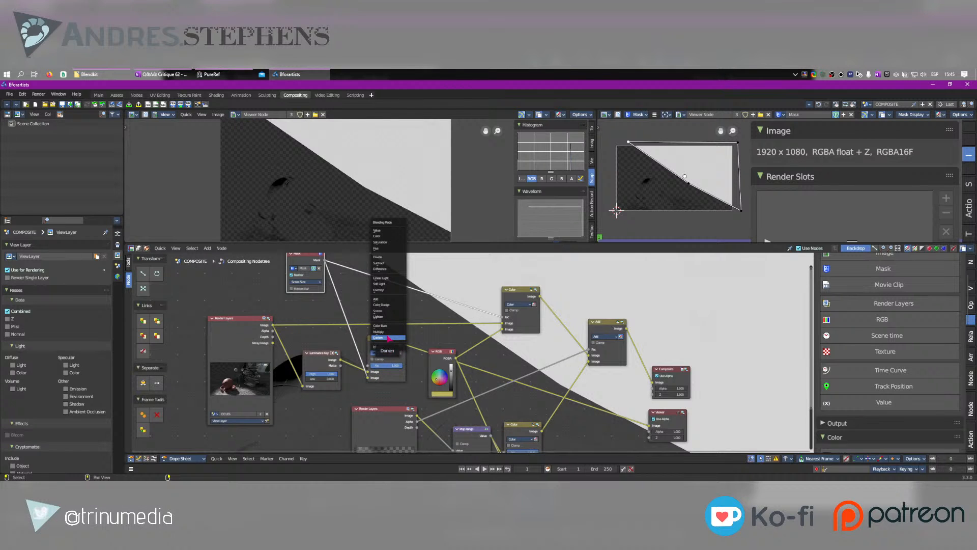
pyautogui.click(389, 332)
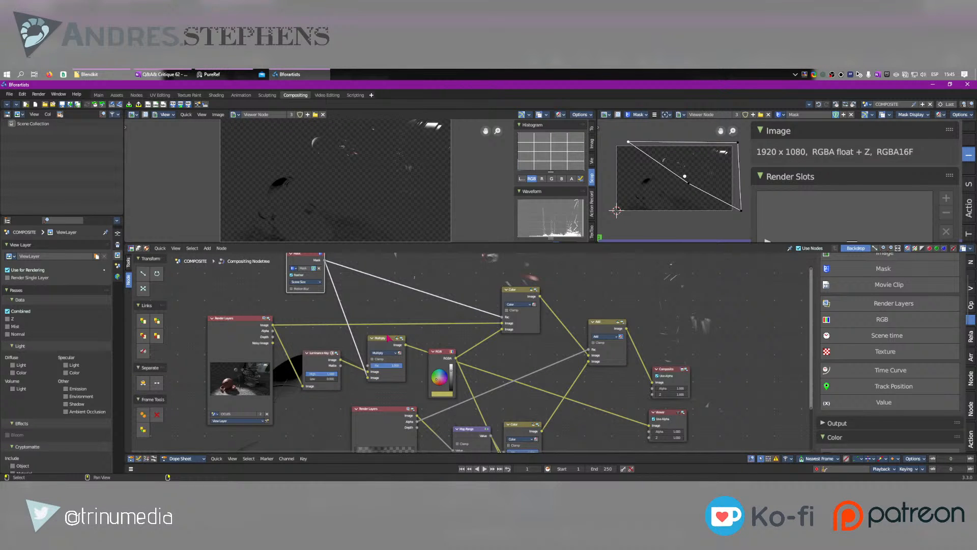
pyautogui.click(381, 339)
pyautogui.hotkey('alt', 's')
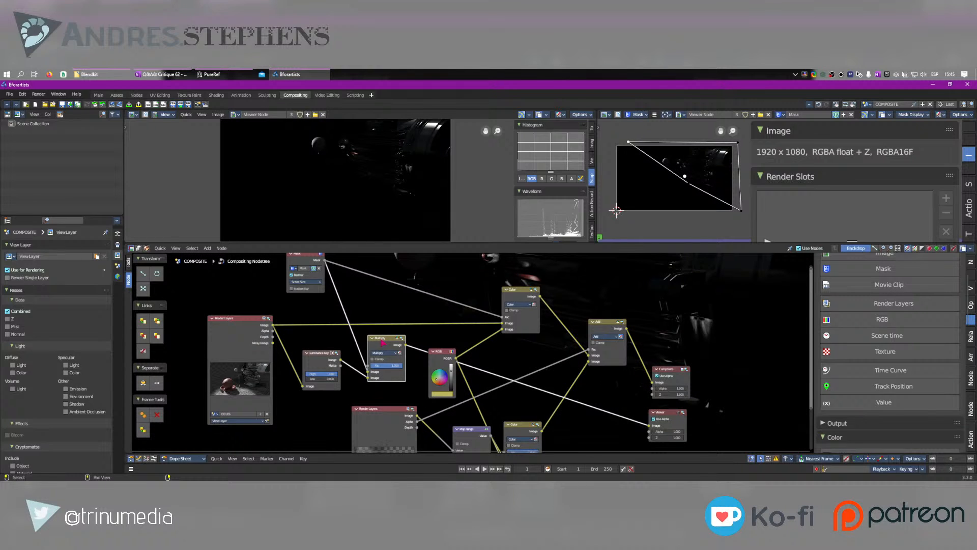
# Try an Invert node between the Mask and Multiply nodes, and preview the Multiply result.
pyautogui.hotkey('shift', 'a')
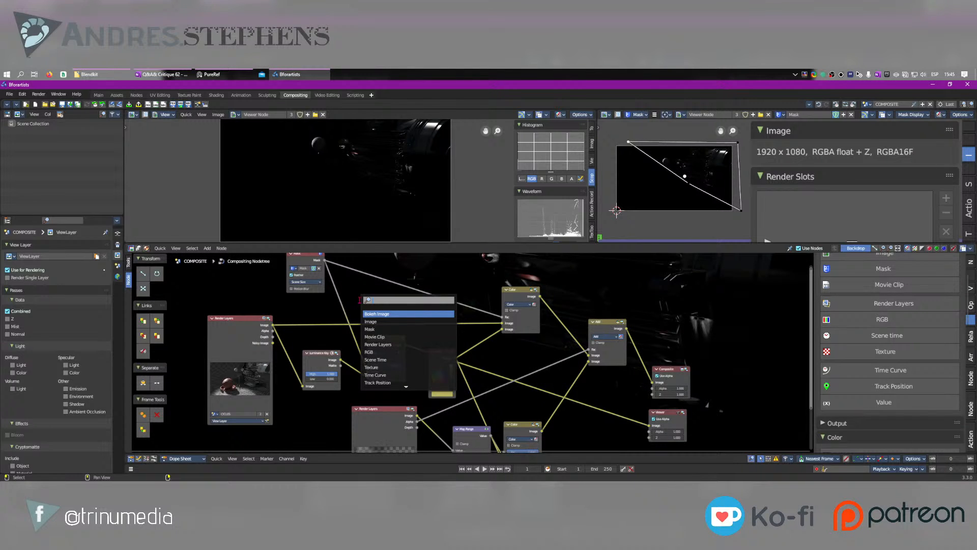
pyautogui.write('inv')
pyautogui.press('Return')
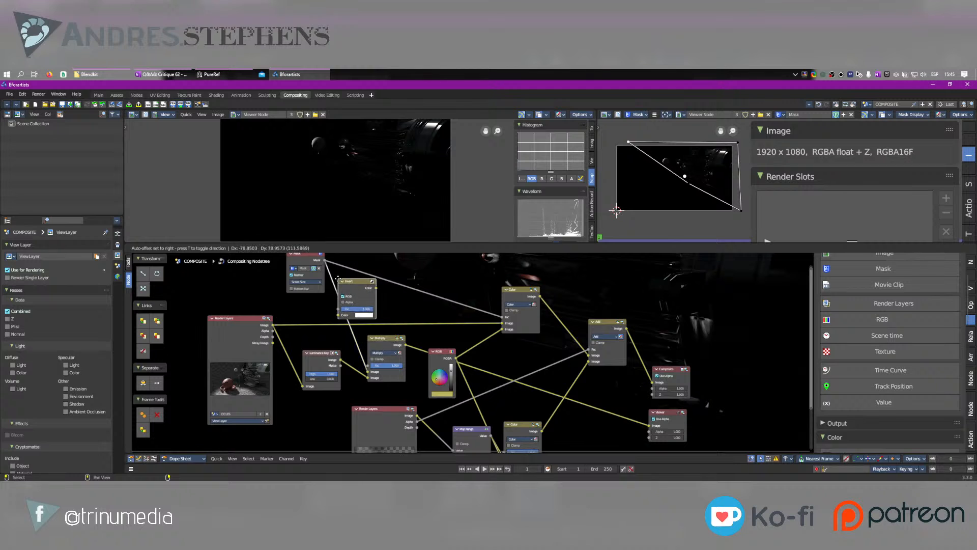
pyautogui.click(367, 308)
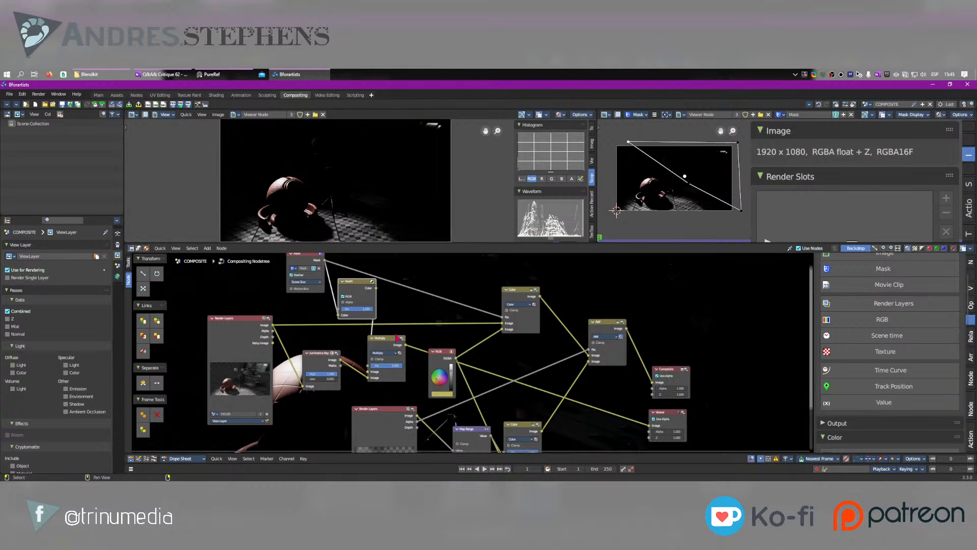
pyautogui.moveTo(398, 338); pyautogui.dragTo(403, 339)
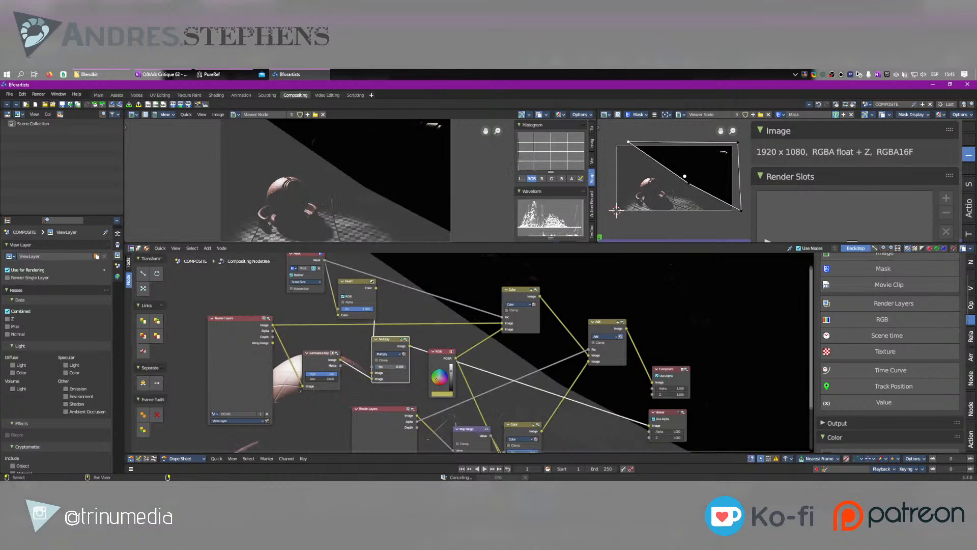
pyautogui.click(404, 354)
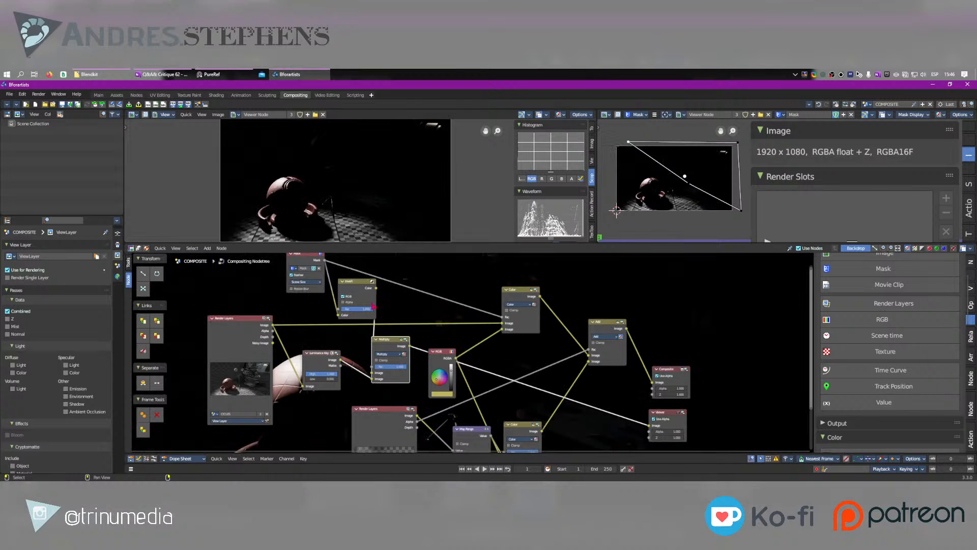
# Try inverting alpha instead of RGB on the Invert node, and remove the node while keeping the Mask linked to Multiply.
pyautogui.click(368, 289)
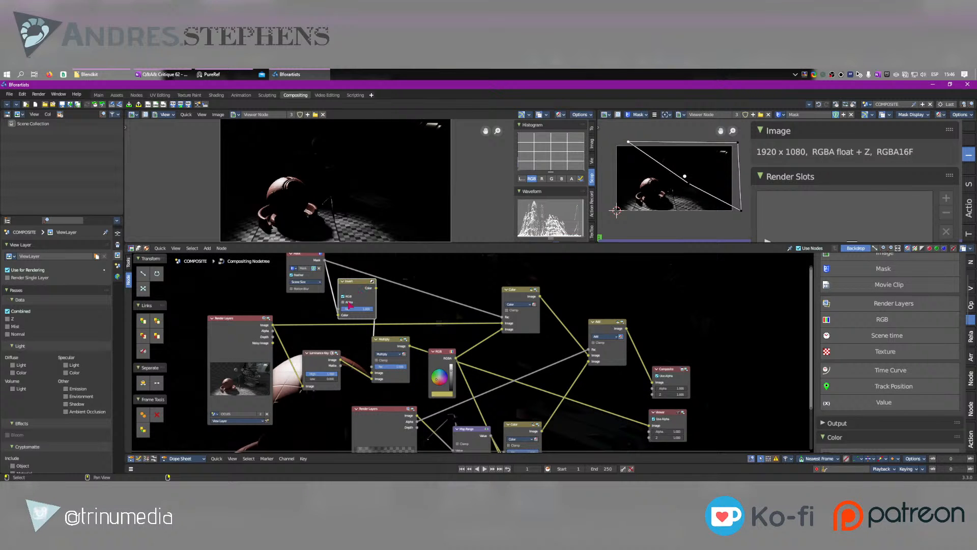
pyautogui.click(348, 303)
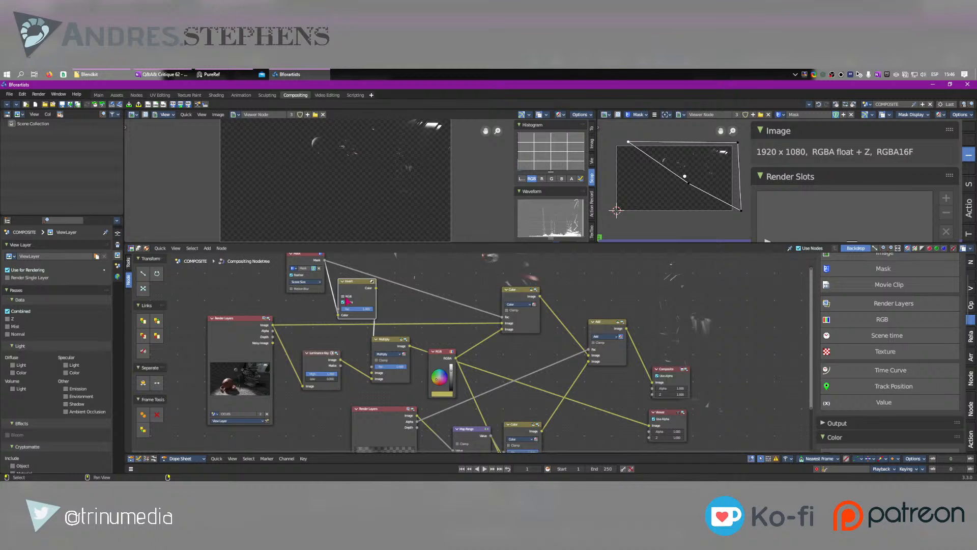
pyautogui.click(346, 297)
pyautogui.moveTo(363, 288); pyautogui.dragTo(359, 290)
pyautogui.press('x')
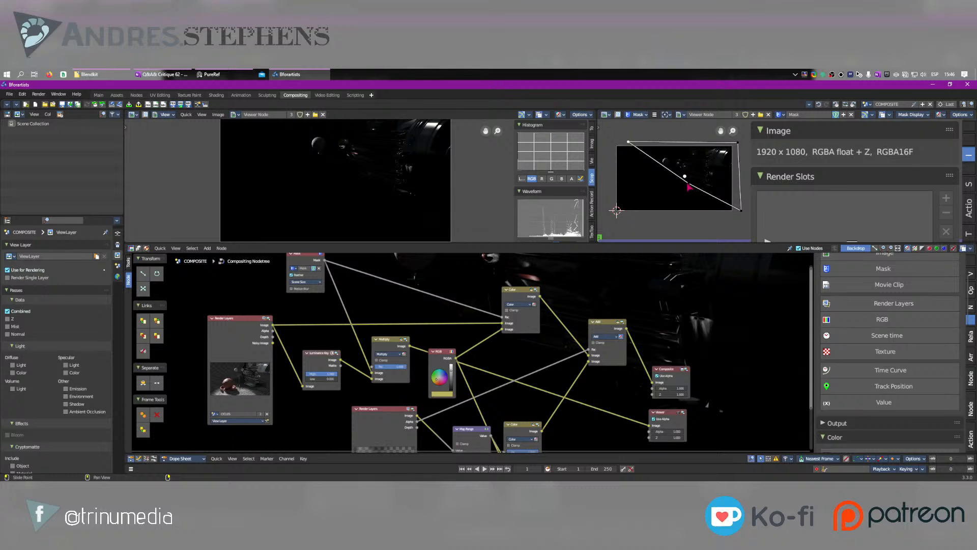
# Reshape the mask to cover the lower-left half of the image, moving its corners slightly outside the frame.
pyautogui.moveTo(737, 145); pyautogui.dragTo(603, 228)
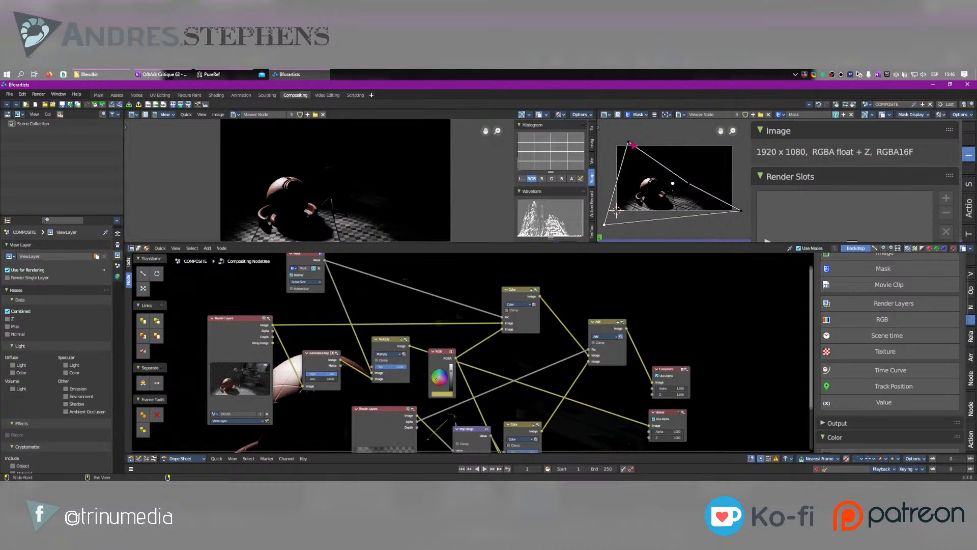
pyautogui.moveTo(628, 144); pyautogui.dragTo(611, 142)
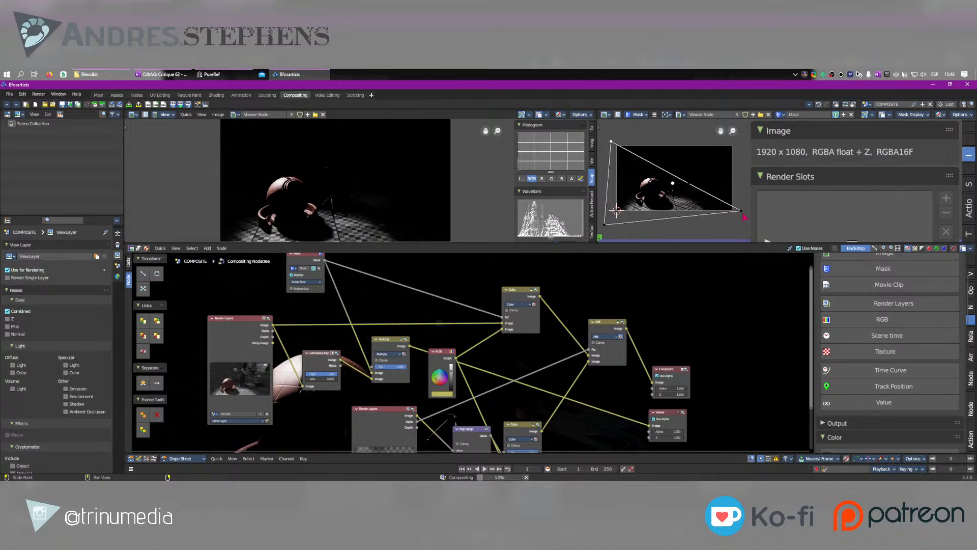
pyautogui.moveTo(742, 211); pyautogui.dragTo(747, 220)
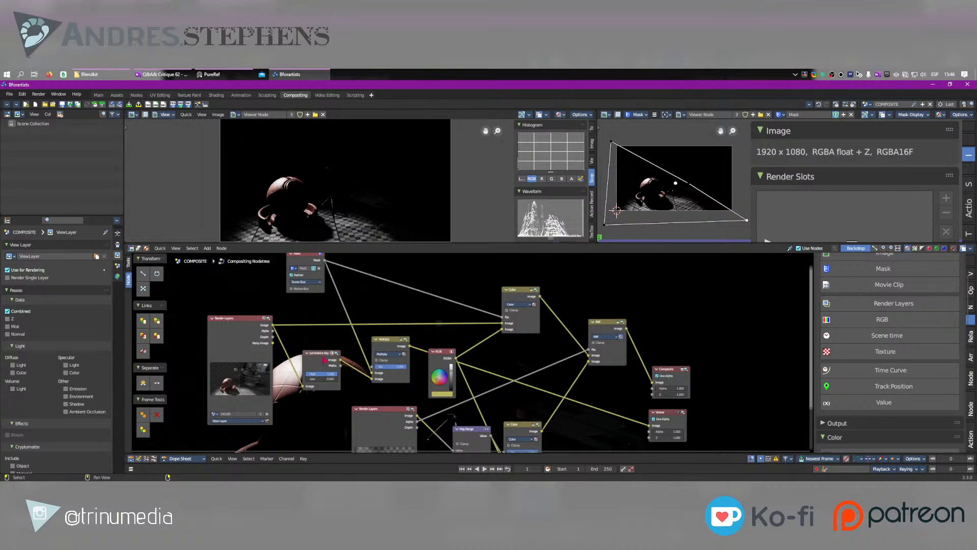
# Check the Multiply result in the viewer and connect its output to the Fac input of the upper Color node.
pyautogui.moveTo(326, 360); pyautogui.dragTo(330, 360)
pyautogui.scroll(2, 351, 170)
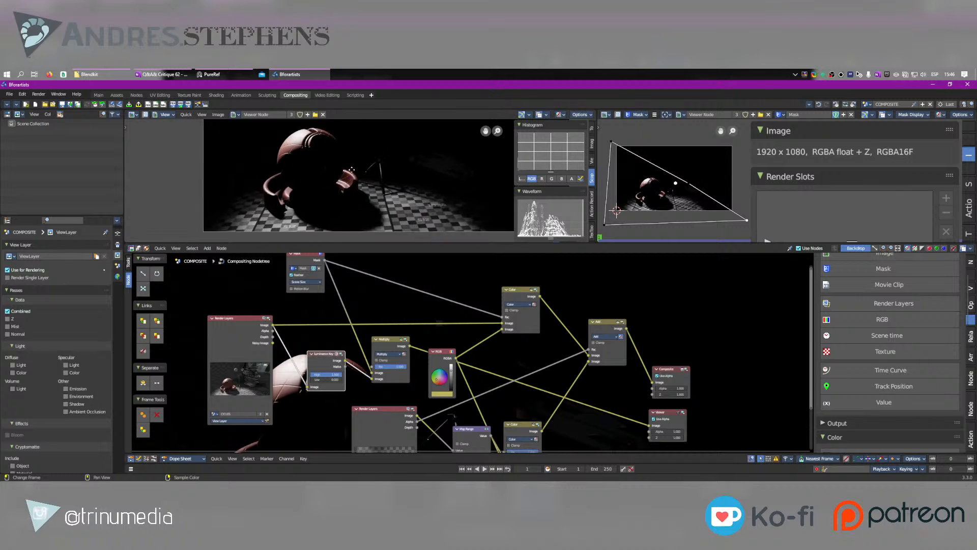
pyautogui.moveTo(352, 169); pyautogui.dragTo(355, 164, button='middle')
pyautogui.moveTo(392, 351); pyautogui.dragTo(388, 350)
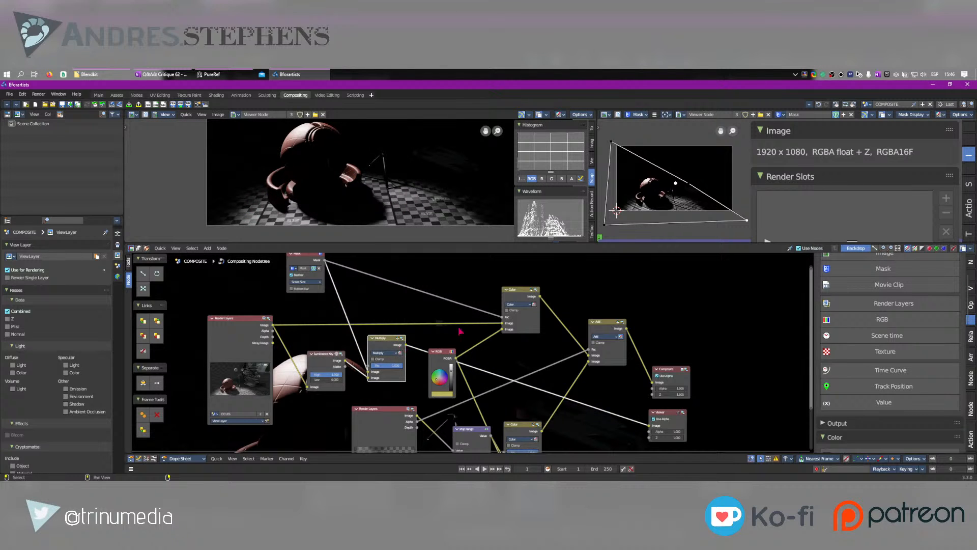
pyautogui.moveTo(525, 295); pyautogui.dragTo(524, 292)
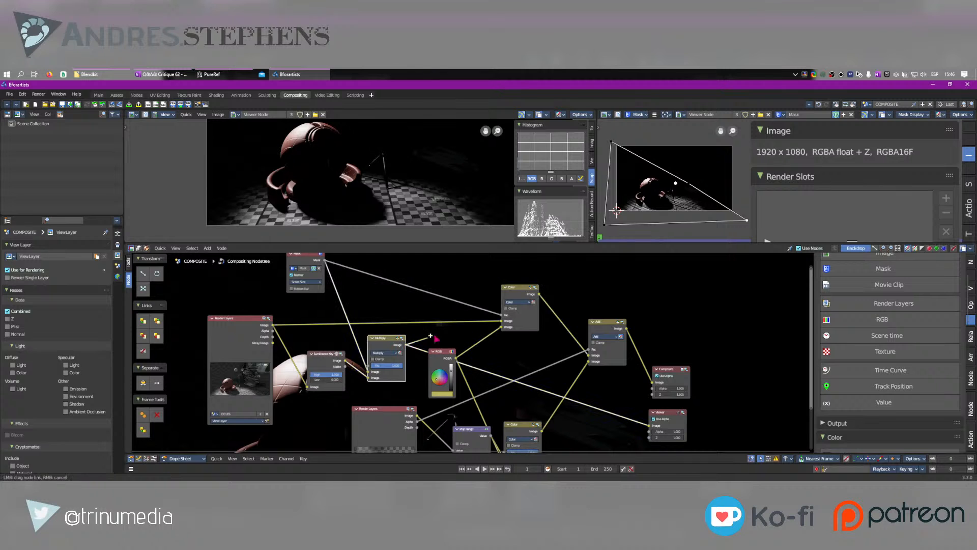
pyautogui.moveTo(407, 346); pyautogui.dragTo(503, 321)
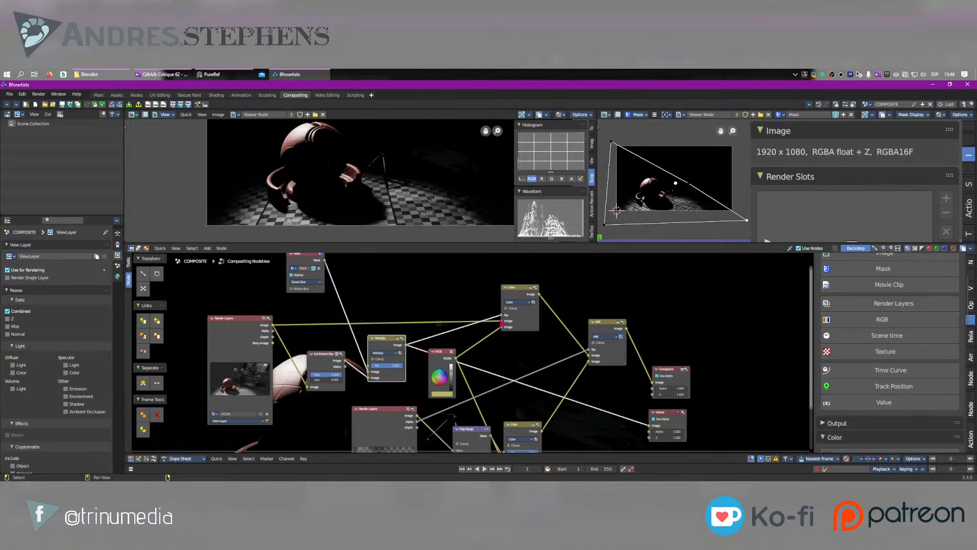
# Move the Luminance Key and Multiply nodes up above the Render Layers link, with the Mask node just above the Luminance Key.
pyautogui.moveTo(406, 331); pyautogui.dragTo(312, 378)
pyautogui.press('g')
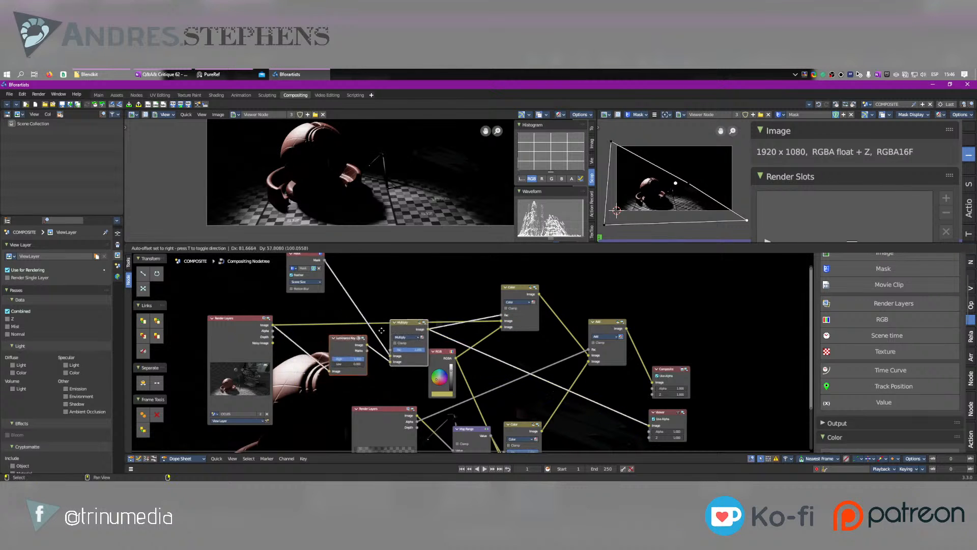
pyautogui.click(389, 281)
pyautogui.moveTo(389, 280); pyautogui.dragTo(397, 370, button='middle')
pyautogui.moveTo(313, 346); pyautogui.dragTo(367, 321)
pyautogui.scroll(5, 359, 325)
pyautogui.moveTo(446, 384); pyautogui.dragTo(448, 343, button='middle')
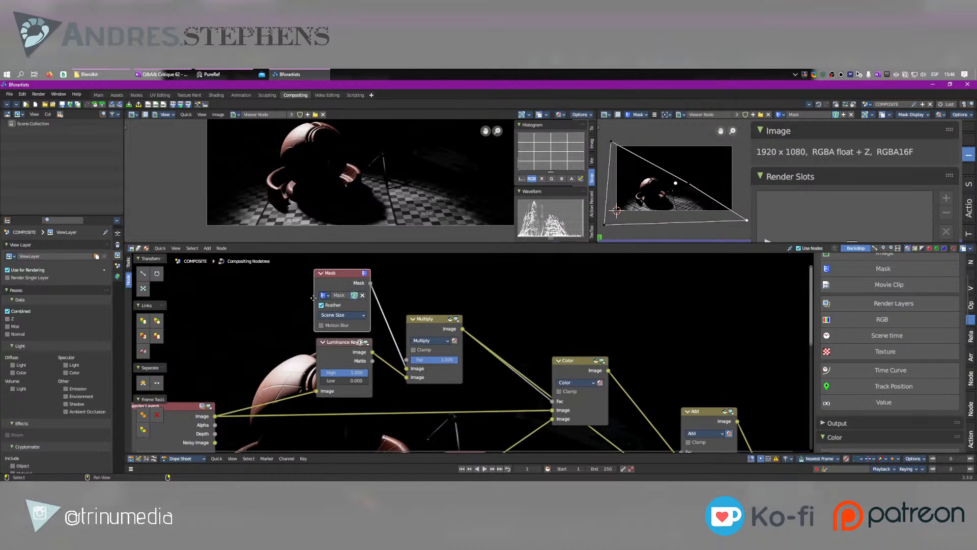
# Maximize the node editor, space out the Mask, Luminance Key, Multiply and Color nodes slightly, and restore the layout.
pyautogui.hotkey('ctrl', 'space')
pyautogui.moveTo(246, 200); pyautogui.dragTo(254, 195)
pyautogui.moveTo(258, 282); pyautogui.dragTo(263, 282)
pyautogui.moveTo(367, 250); pyautogui.dragTo(384, 226)
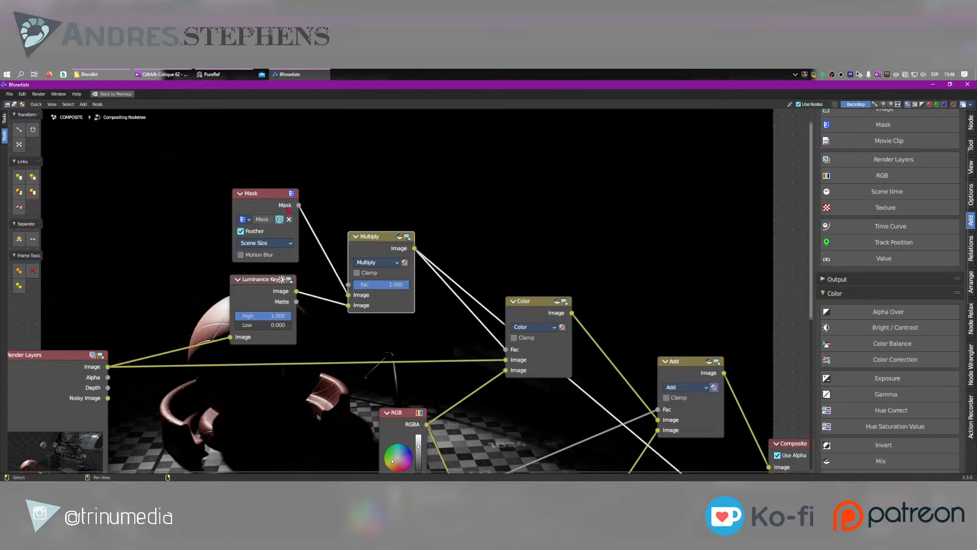
pyautogui.scroll(1, 414, 308)
pyautogui.moveTo(484, 330); pyautogui.dragTo(447, 314, button='middle')
pyautogui.moveTo(501, 289)
pyautogui.mouseDown()
pyautogui.moveTo(510, 274)
pyautogui.moveTo(491, 287)
pyautogui.mouseUp()
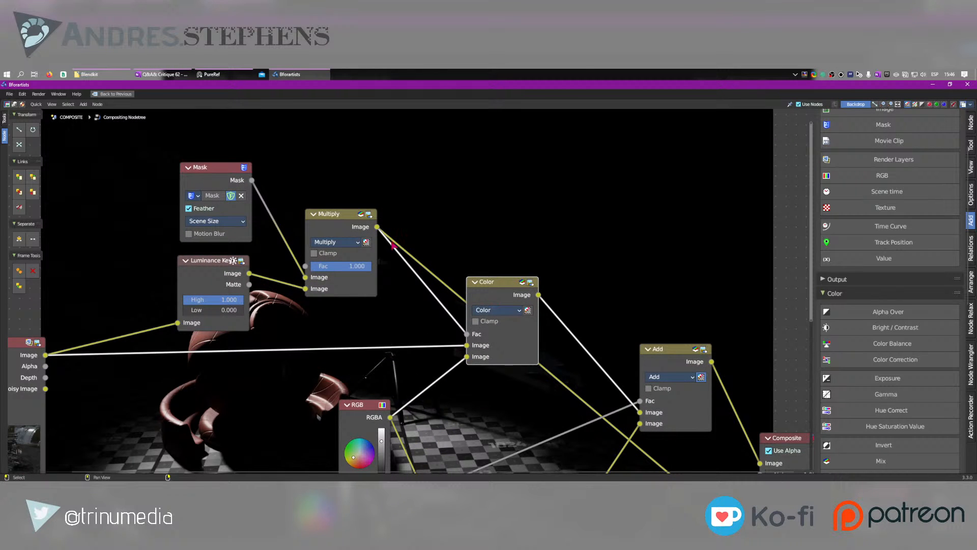
pyautogui.hotkey('ctrl', 'space')
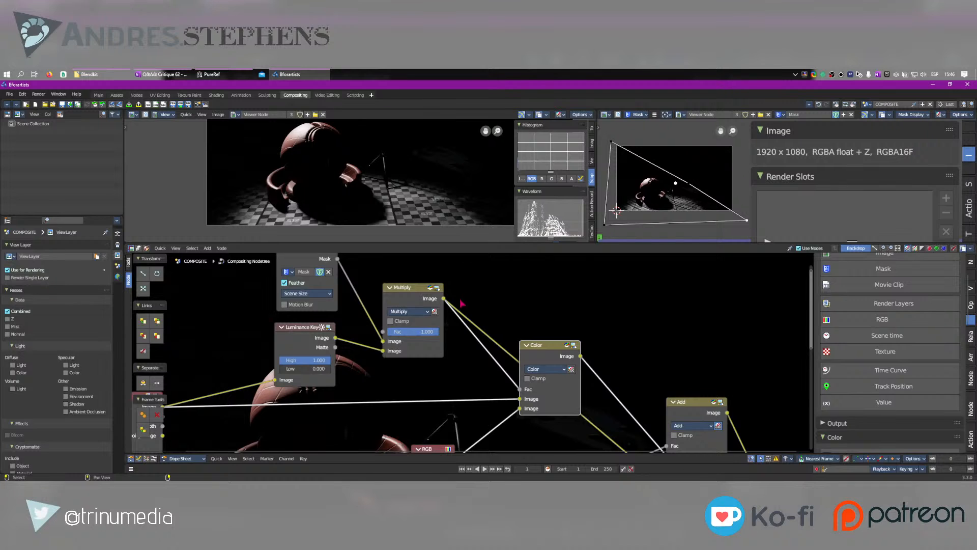
# Preview the Add node's combined result and examine the ball and light stand up close in the viewer.
pyautogui.scroll(-5, 706, 405)
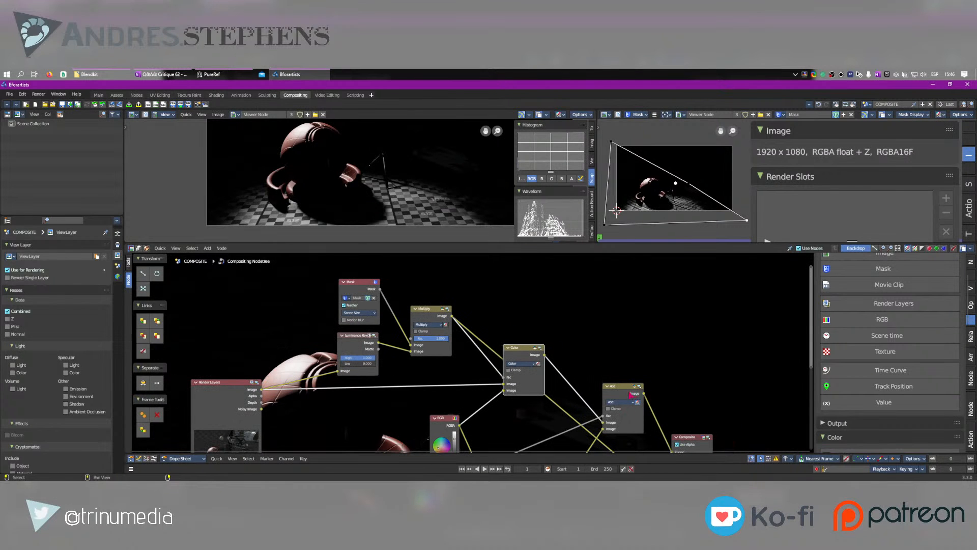
pyautogui.keyDown('ctrl'); pyautogui.keyDown('shift'); pyautogui.click(625, 414); pyautogui.keyUp('shift'); pyautogui.keyUp('ctrl')
pyautogui.scroll(-3, 360, 175)
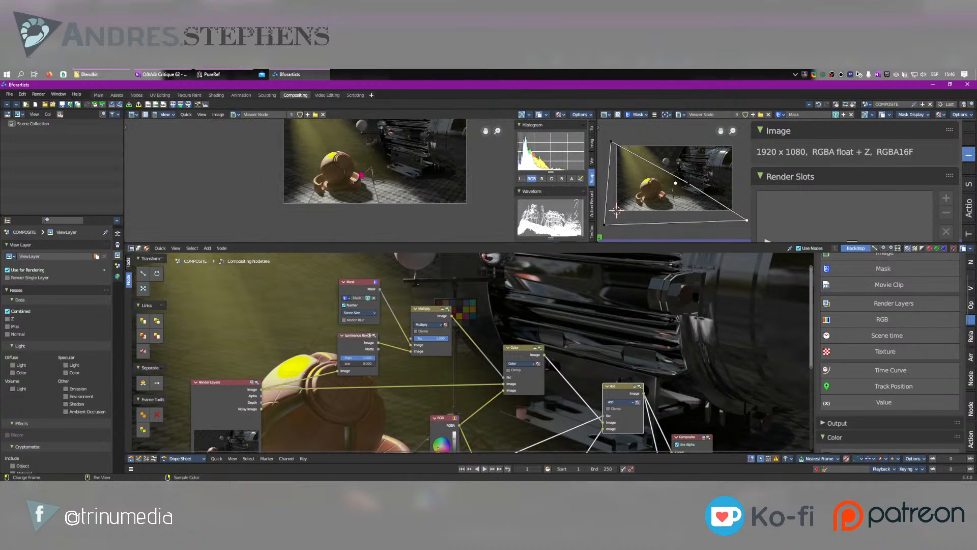
pyautogui.moveTo(361, 174); pyautogui.dragTo(346, 189, button='middle')
pyautogui.scroll(4, 351, 185)
pyautogui.moveTo(244, 151); pyautogui.dragTo(278, 168, button='middle')
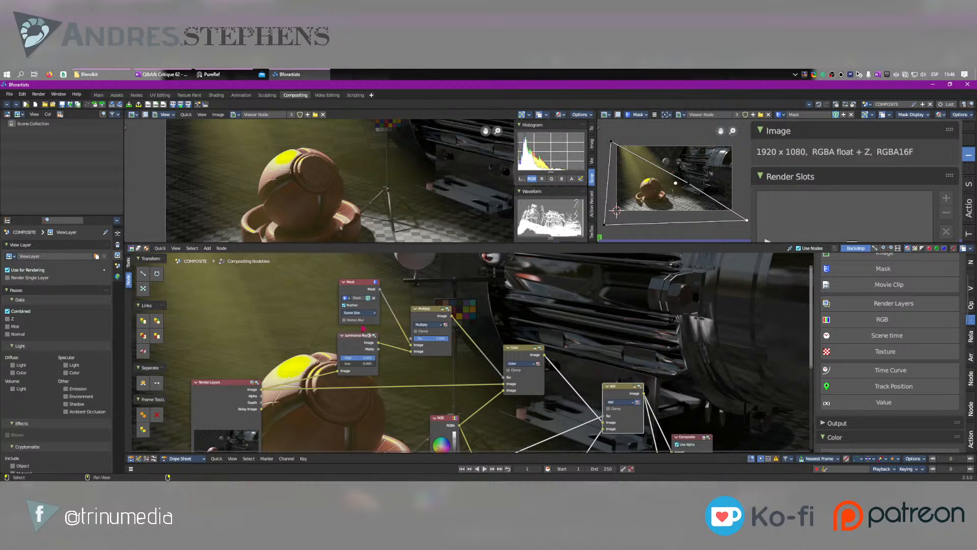
# Examine the tint on top of the ball and on the surrounding floor against the Luminance Key settings.
pyautogui.scroll(4, 364, 356)
pyautogui.moveTo(323, 368); pyautogui.dragTo(293, 368)
pyautogui.scroll(3, 342, 170)
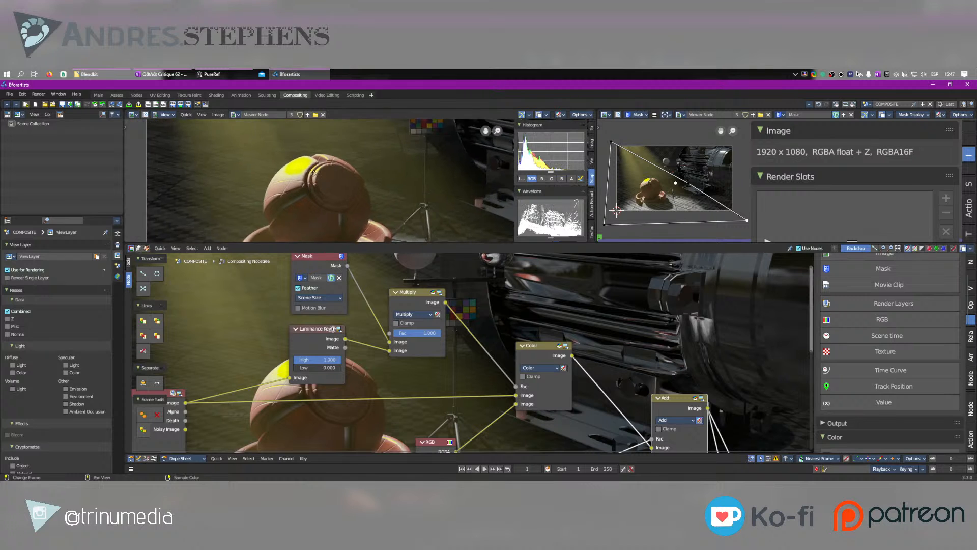
pyautogui.scroll(2, 362, 149)
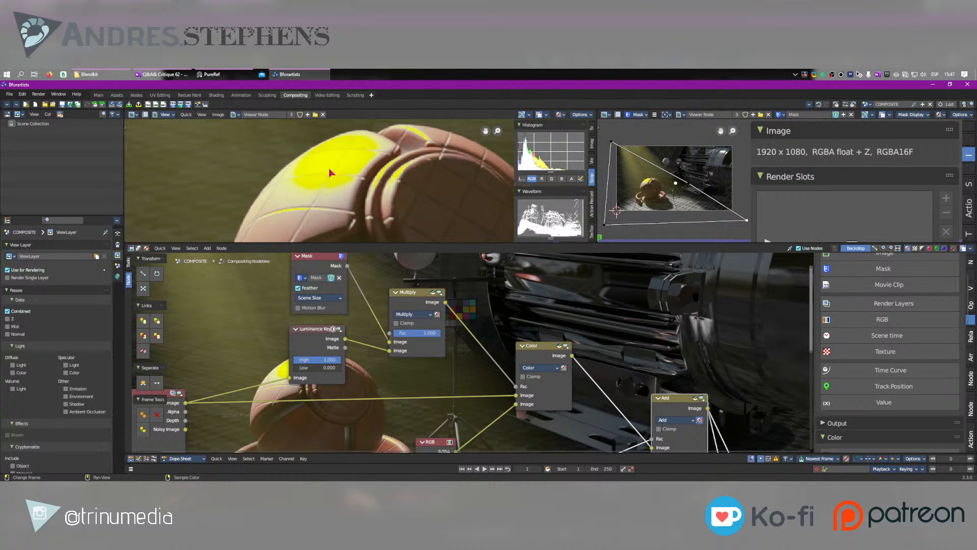
pyautogui.moveTo(317, 321); pyautogui.dragTo(395, 268, button='middle')
pyautogui.scroll(-8, 365, 185)
pyautogui.scroll(5, 351, 168)
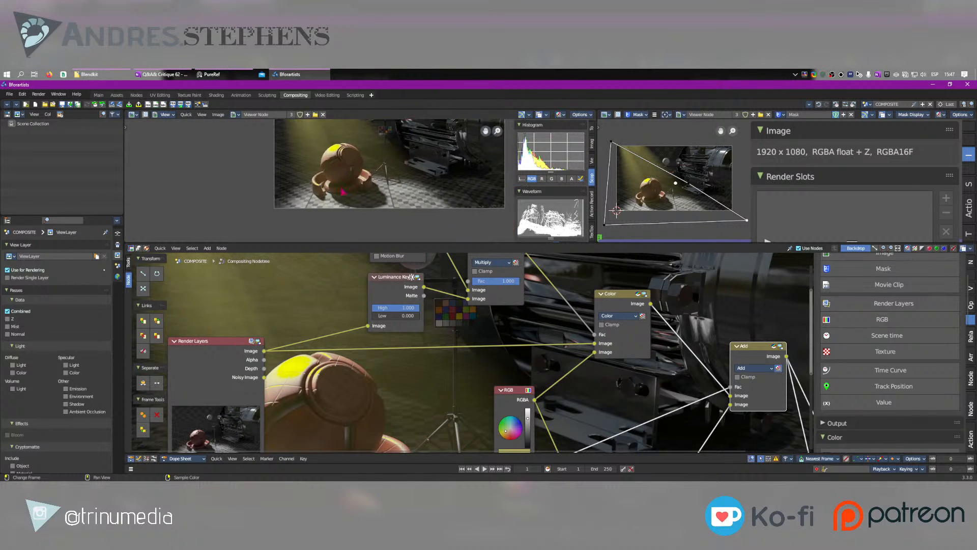
pyautogui.moveTo(452, 337); pyautogui.dragTo(425, 378, button='middle')
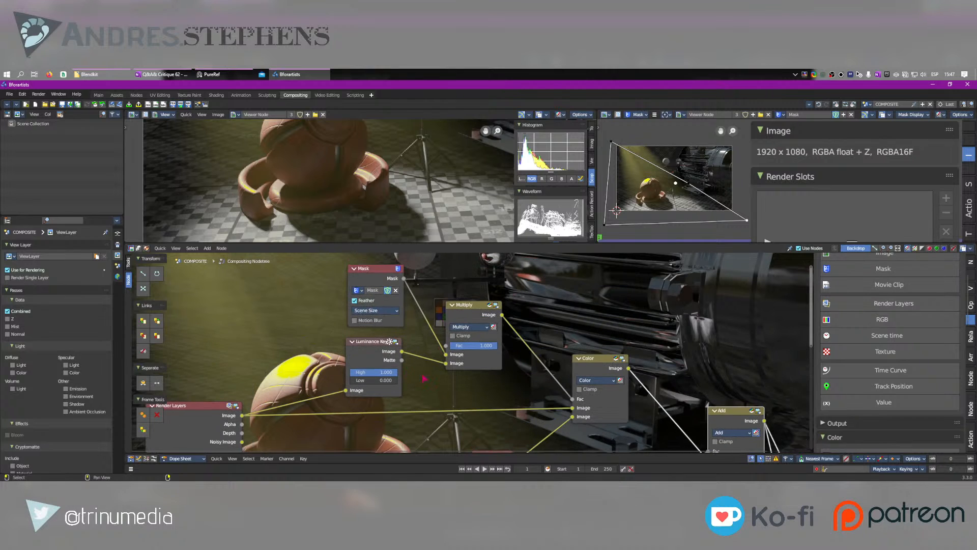
# Preview the Luminance Key node and set its High value to about 0.158.
pyautogui.moveTo(391, 374); pyautogui.dragTo(357, 374)
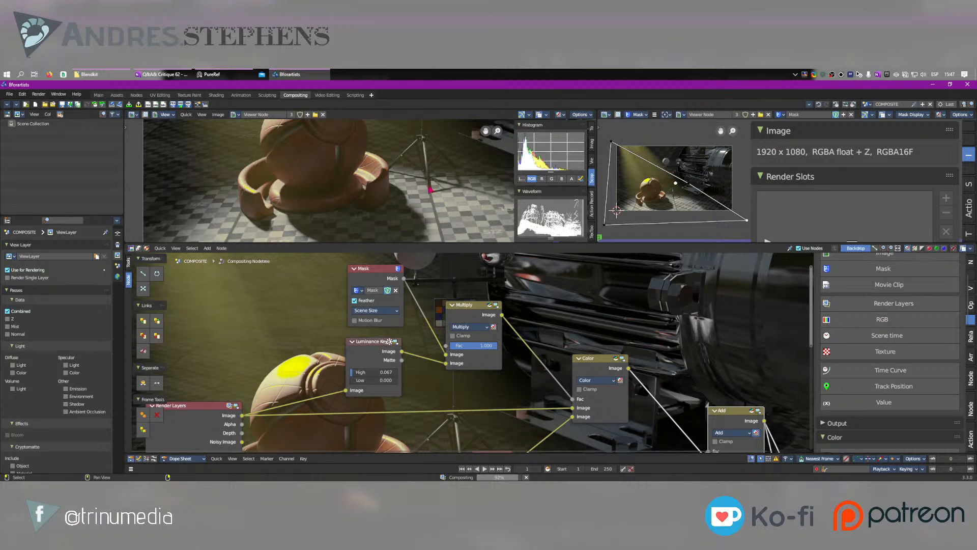
pyautogui.keyDown('ctrl'); pyautogui.keyDown('shift'); pyautogui.click(372, 345); pyautogui.keyUp('shift'); pyautogui.keyUp('ctrl')
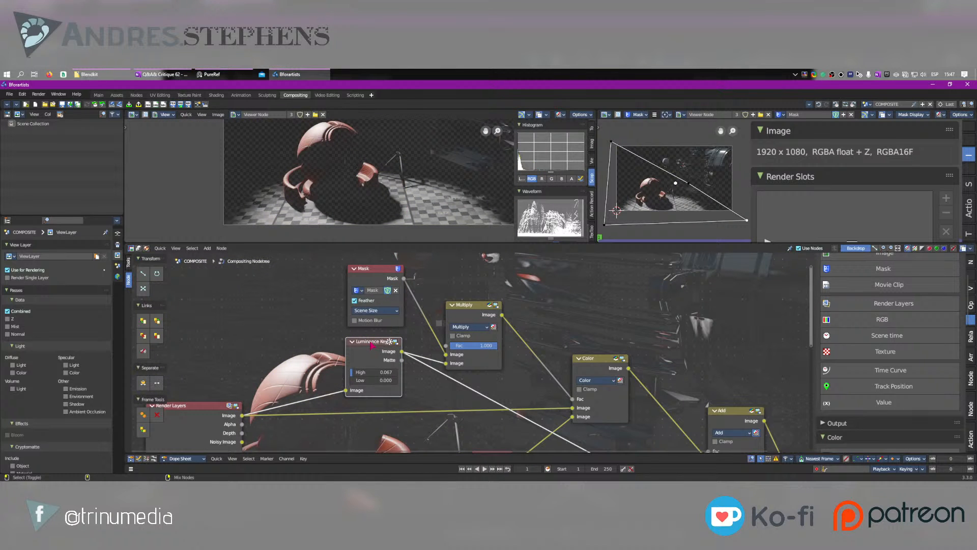
pyautogui.moveTo(372, 372)
pyautogui.mouseDown()
pyautogui.moveTo(411, 372)
pyautogui.moveTo(359, 375)
pyautogui.mouseUp()
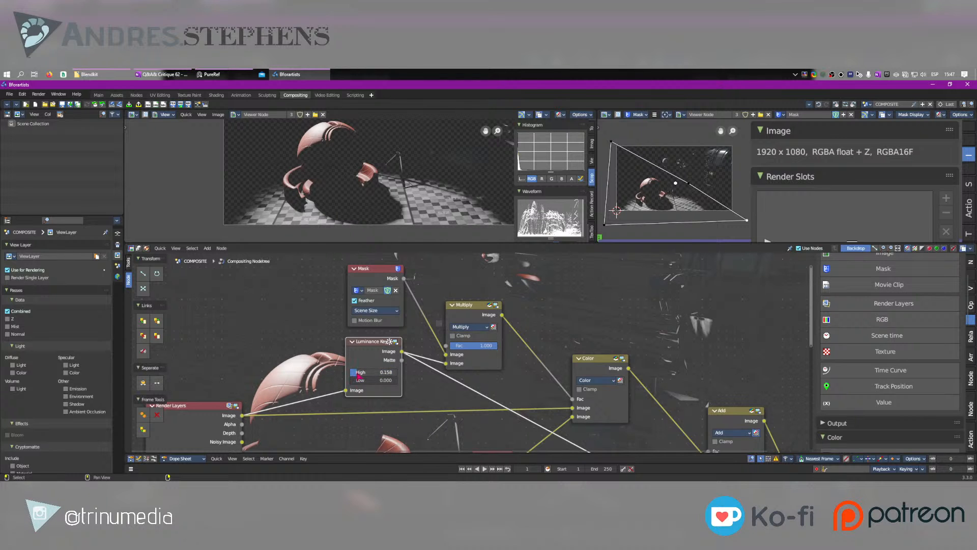
# Preview the Multiply node and insert a Map Range node between its output and the Color node's factor.
pyautogui.keyDown('ctrl'); pyautogui.keyDown('shift'); pyautogui.click(478, 305); pyautogui.keyUp('shift'); pyautogui.keyUp('ctrl')
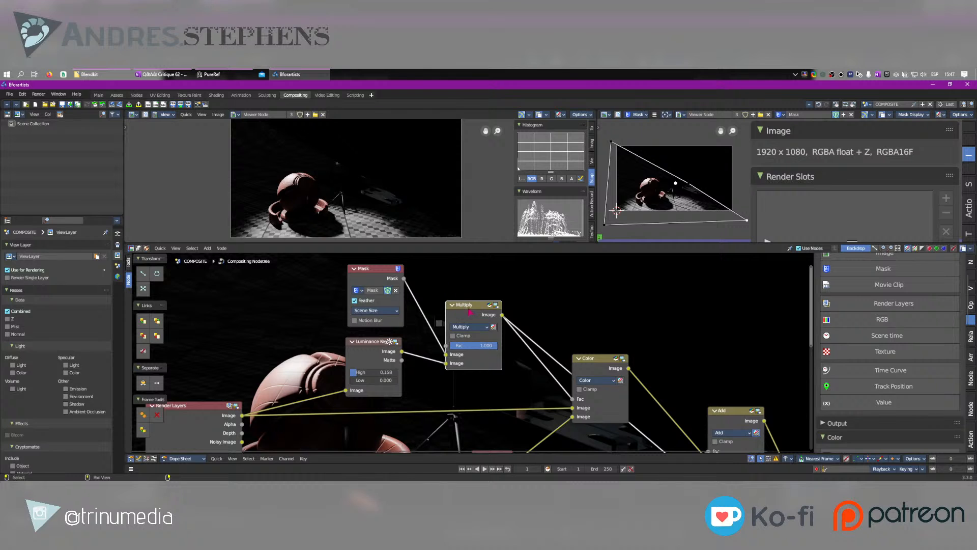
pyautogui.moveTo(469, 310); pyautogui.dragTo(453, 301)
pyautogui.doubleClick(507, 284)
pyautogui.write('ra')
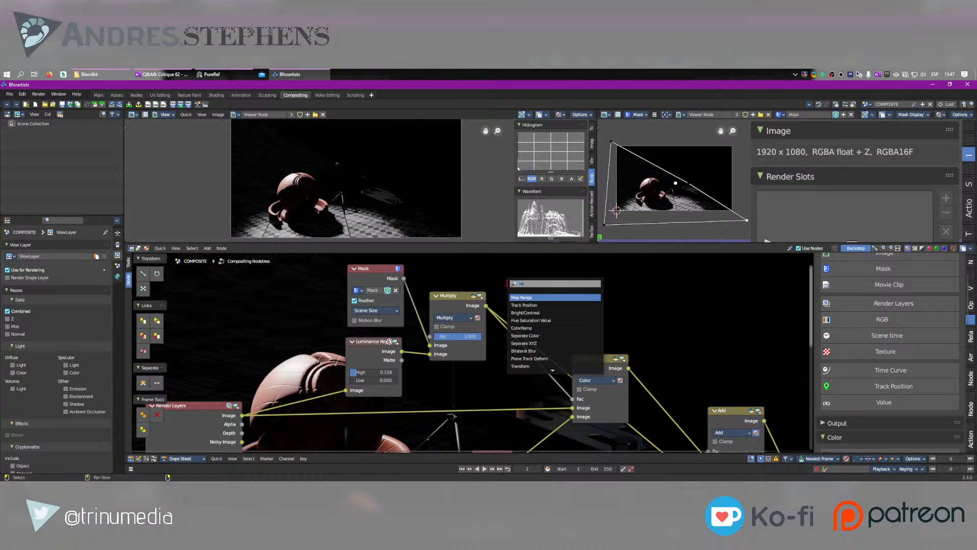
pyautogui.press('Return')
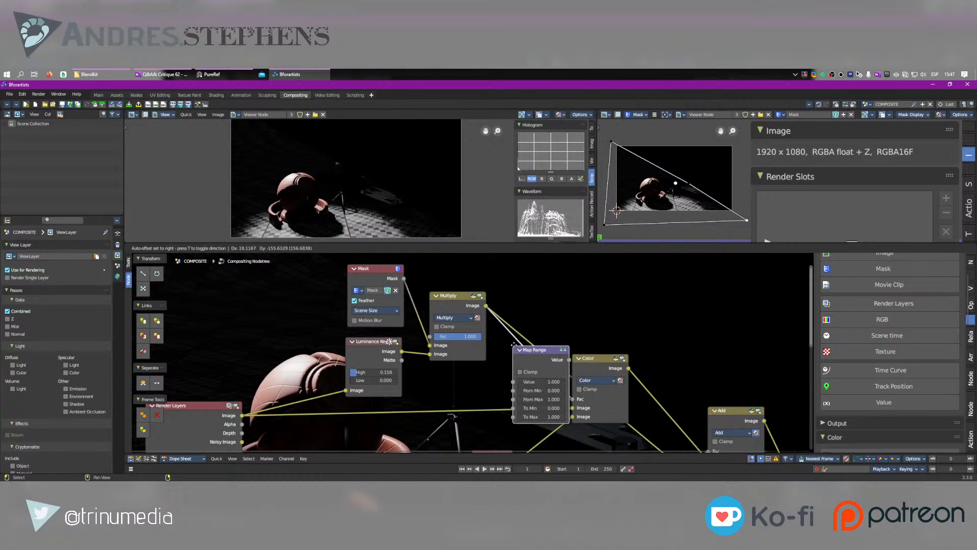
pyautogui.click(516, 349)
pyautogui.moveTo(517, 349); pyautogui.dragTo(509, 318)
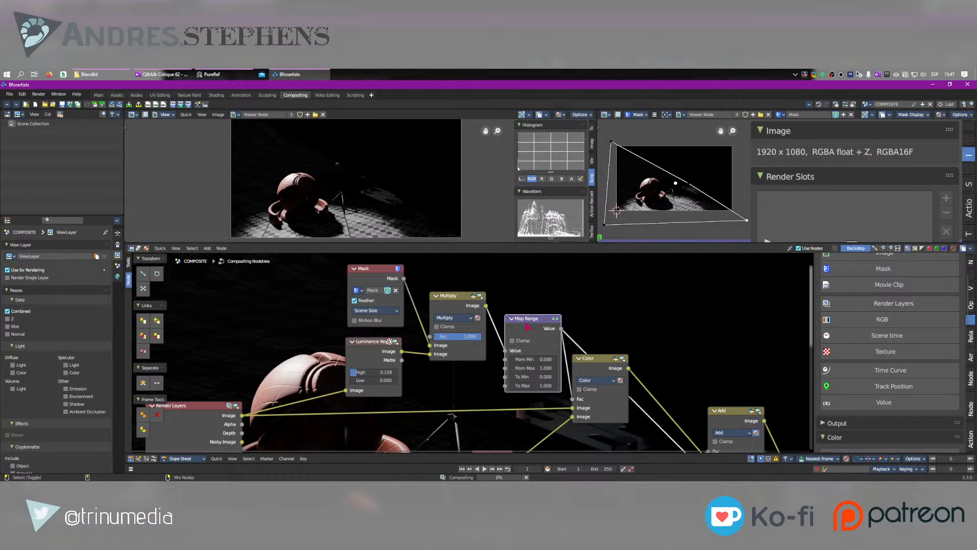
# Set the Map Range's From Min to 0.150 and From Max to 0.420, and move the Color node slightly away from it.
pyautogui.moveTo(539, 360)
pyautogui.mouseDown()
pyautogui.moveTo(525, 360)
pyautogui.moveTo(532, 359)
pyautogui.mouseUp()
pyautogui.click(545, 361)
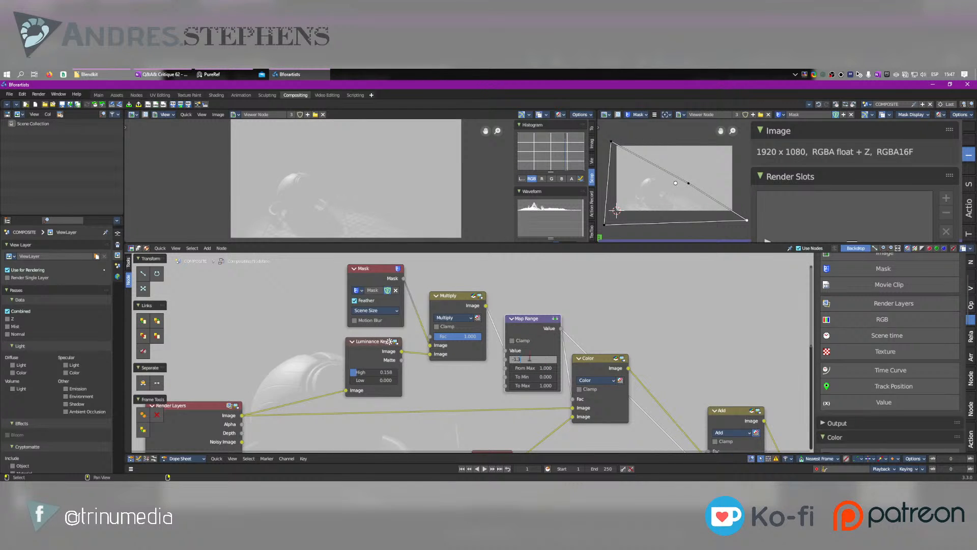
pyautogui.press('Return')
pyautogui.moveTo(540, 368)
pyautogui.keyDown('shift'); pyautogui.mouseDown()
pyautogui.moveTo(507, 368)
pyautogui.moveTo(543, 360)
pyautogui.mouseUp(); pyautogui.keyUp('shift')
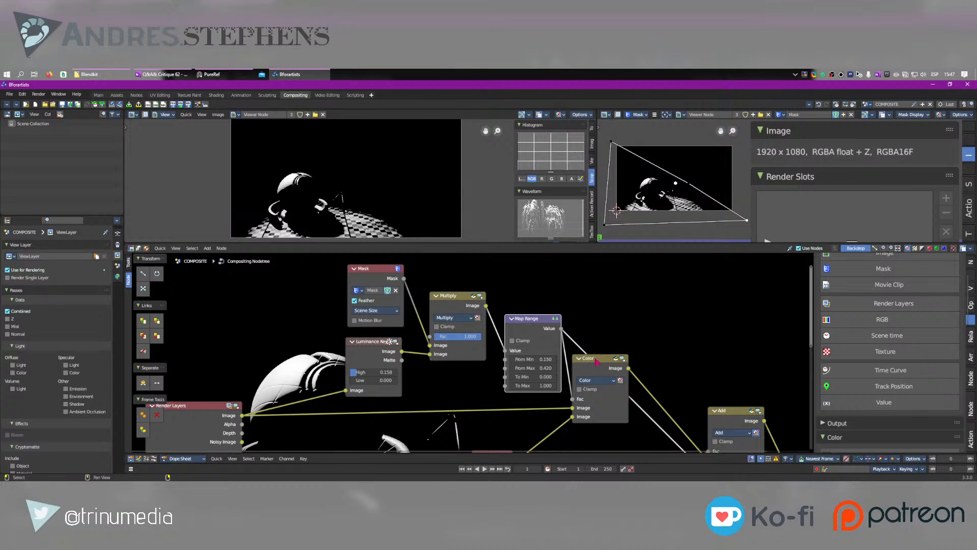
pyautogui.moveTo(596, 359); pyautogui.dragTo(620, 371)
# Preview the Add node's combined result and examine the tint on the ball, light stand and checkered floor.
pyautogui.moveTo(748, 413); pyautogui.dragTo(650, 351, button='middle')
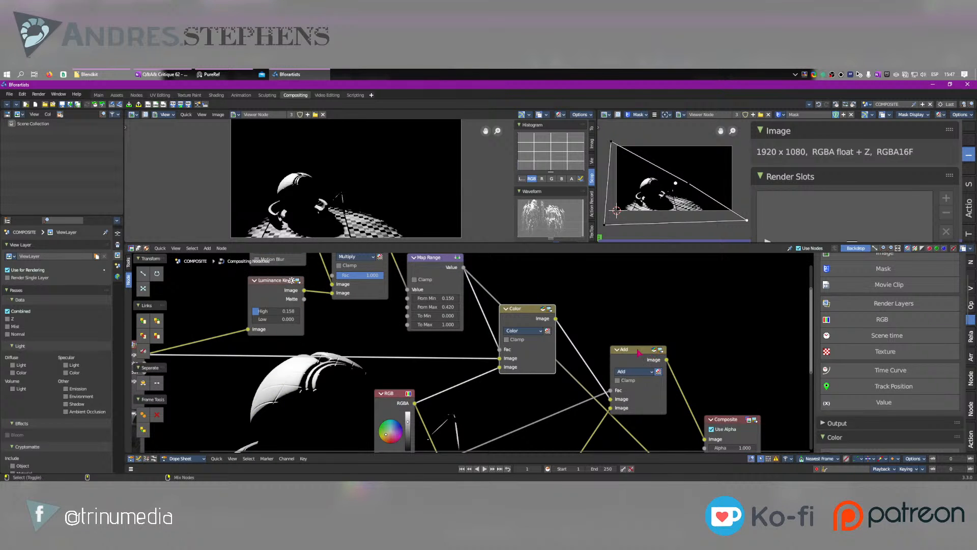
pyautogui.keyDown('ctrl'); pyautogui.keyDown('shift'); pyautogui.click(639, 353); pyautogui.keyUp('shift'); pyautogui.keyUp('ctrl')
pyautogui.scroll(3, 357, 184)
pyautogui.moveTo(287, 226); pyautogui.dragTo(380, 164, button='middle')
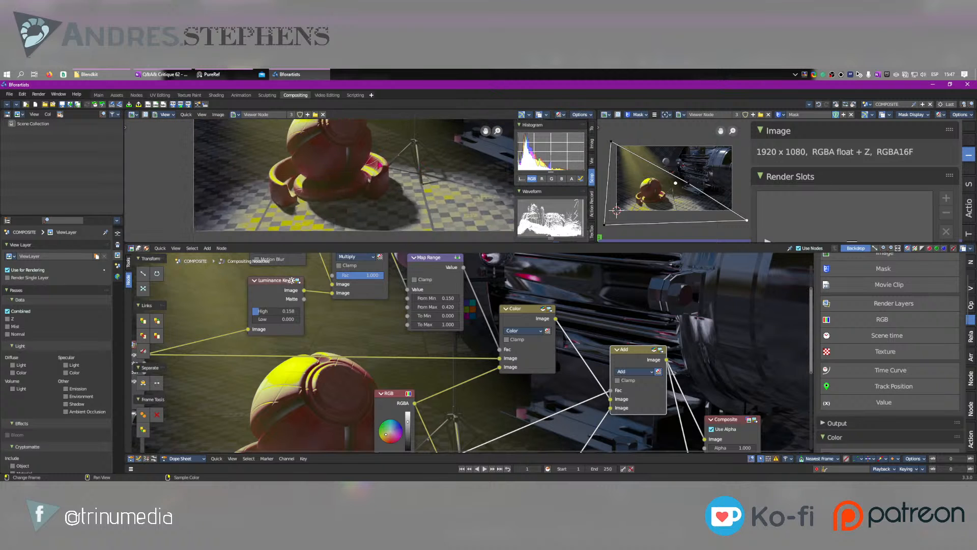
pyautogui.scroll(-2, 336, 216)
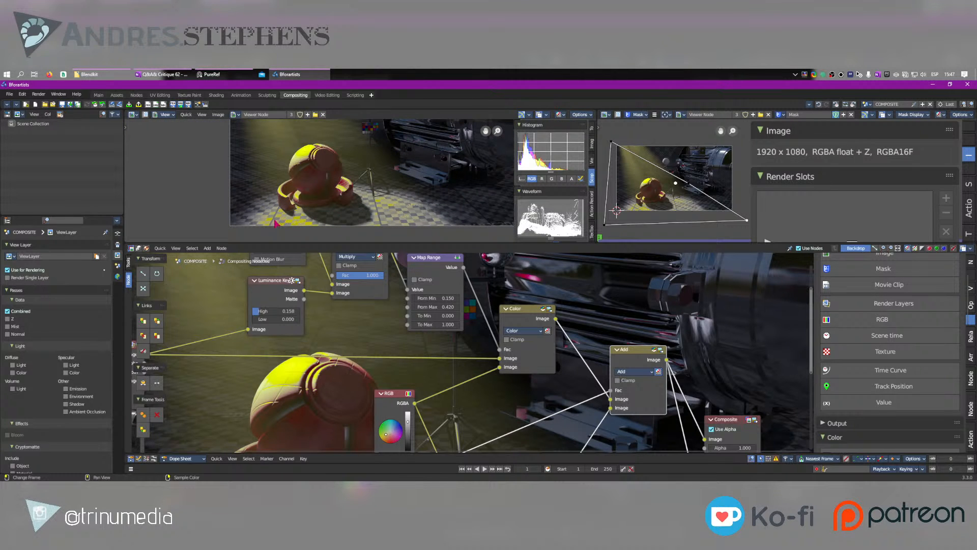
pyautogui.scroll(4, 314, 196)
pyautogui.moveTo(314, 196); pyautogui.dragTo(345, 209, button='middle')
pyautogui.scroll(-4, 345, 209)
pyautogui.scroll(4, 385, 187)
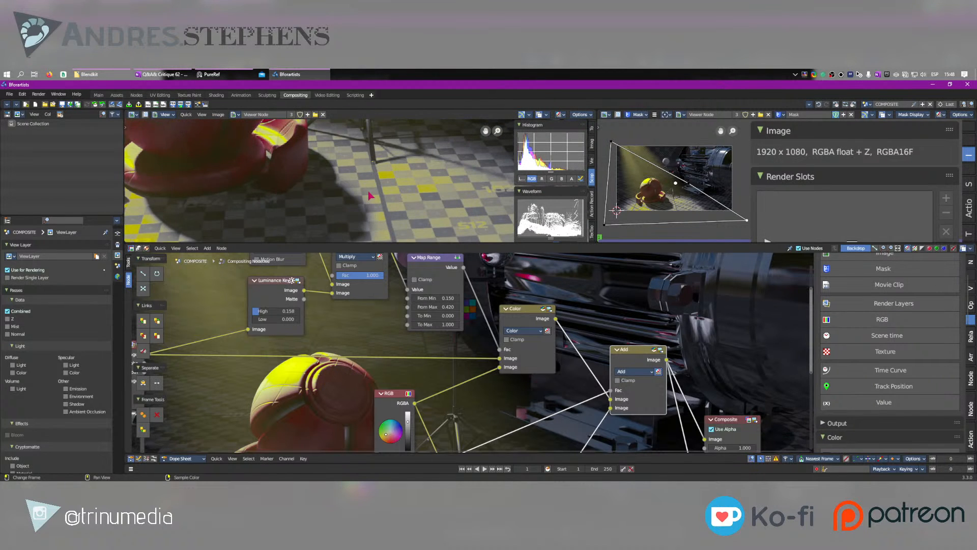
pyautogui.scroll(-3, 371, 196)
pyautogui.moveTo(283, 174); pyautogui.dragTo(331, 217, button='middle')
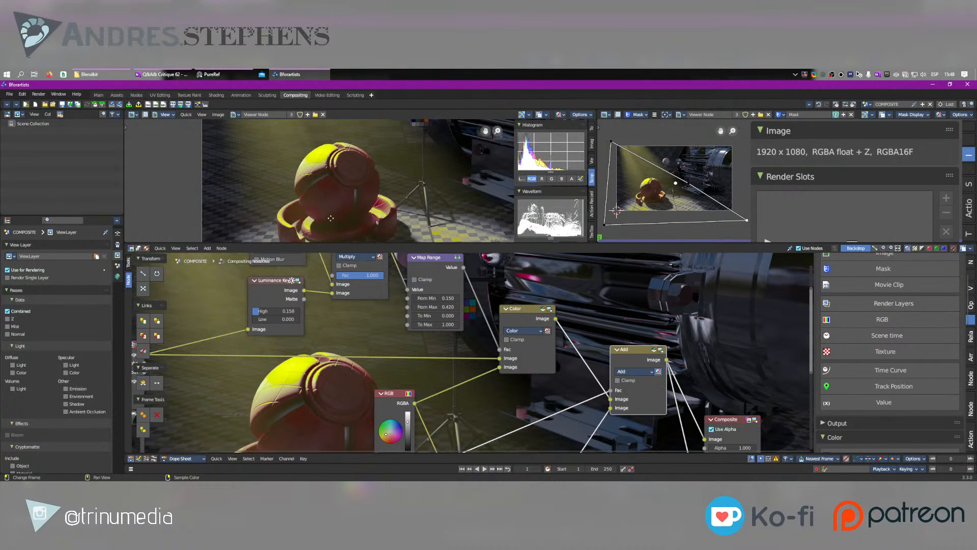
pyautogui.scroll(-4, 345, 179)
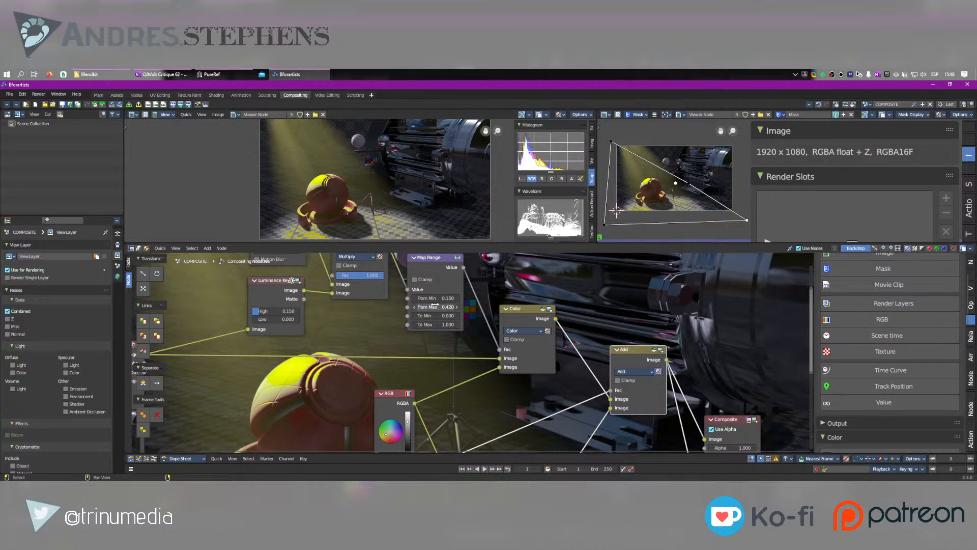
# Set the Map Range's From Max to 0.530 and change the shared RGB tint to blue.
pyautogui.keyDown('shift'); pyautogui.moveTo(435, 307); pyautogui.dragTo(444, 307); pyautogui.keyUp('shift')
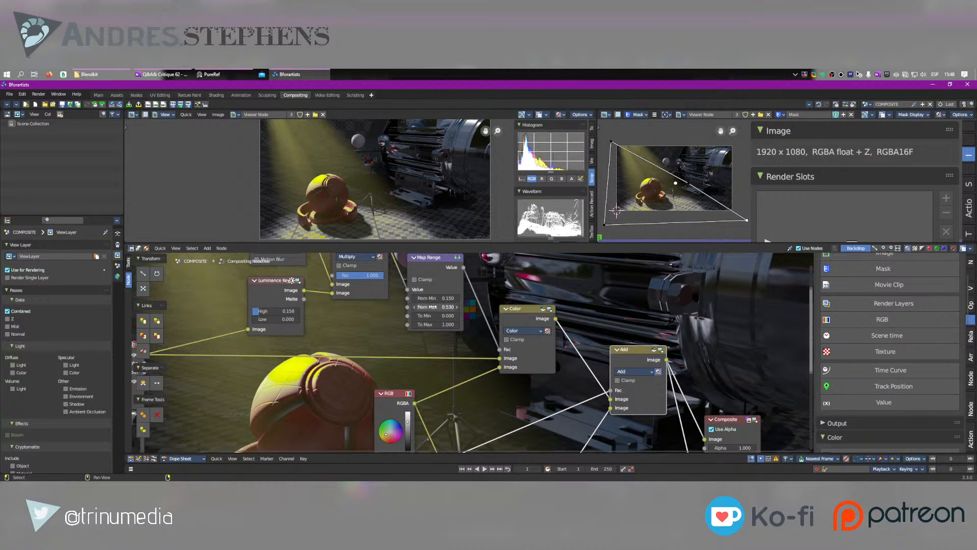
pyautogui.moveTo(314, 215); pyautogui.dragTo(355, 210, button='middle')
pyautogui.moveTo(396, 430); pyautogui.dragTo(393, 391, button='middle')
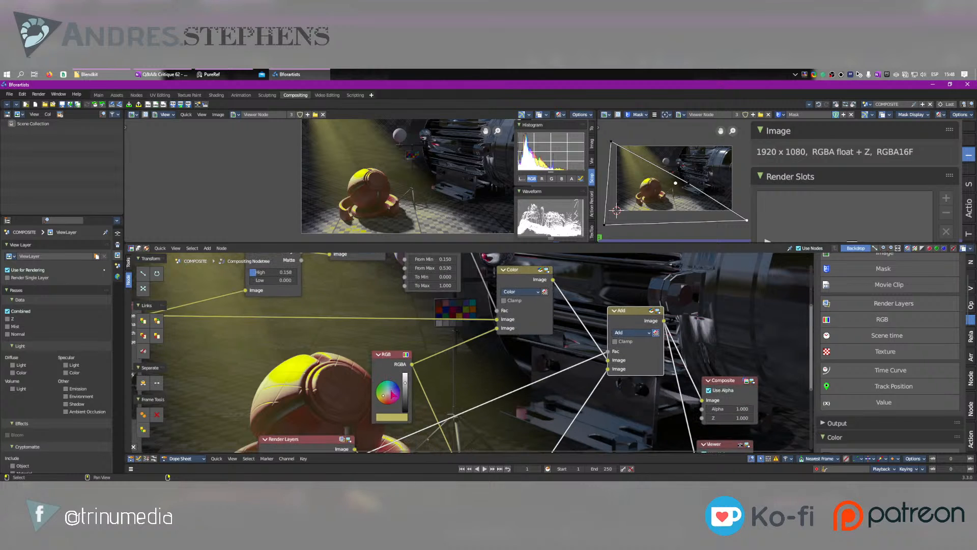
pyautogui.click(394, 391)
pyautogui.scroll(3, 359, 177)
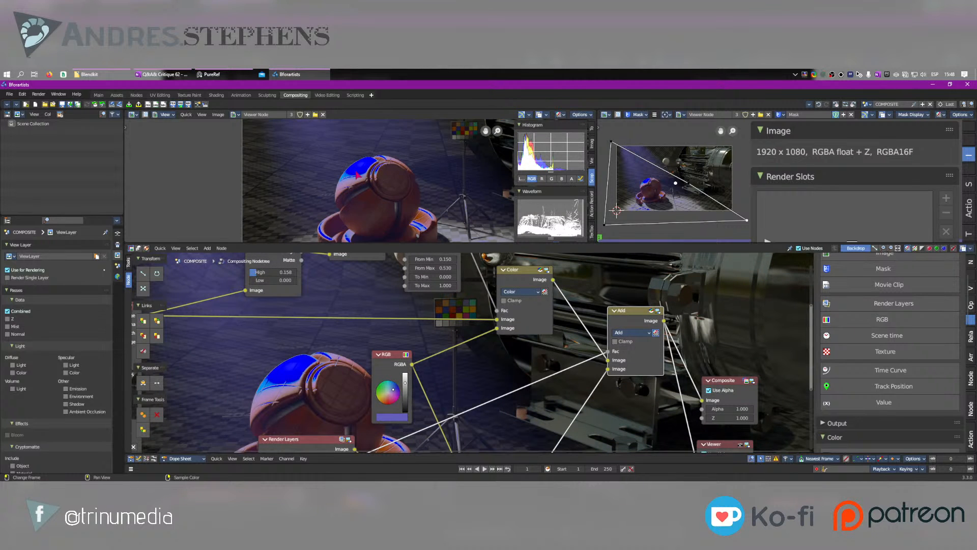
# Set the Luminance Key's High to 0.333 and the Map Range's From Min to 0.010, undoing the extra adjustments.
pyautogui.moveTo(520, 328); pyautogui.dragTo(532, 388, button='middle')
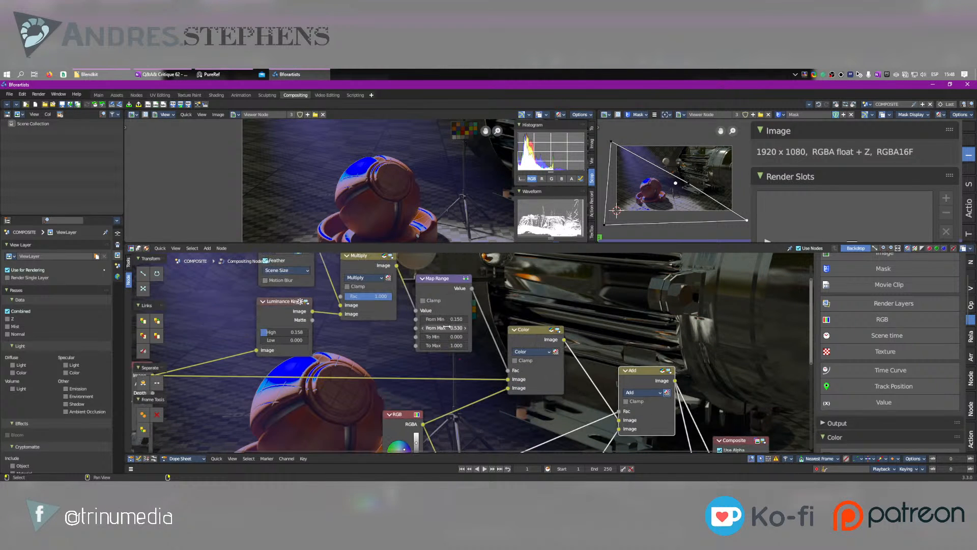
pyautogui.moveTo(271, 335); pyautogui.dragTo(290, 335)
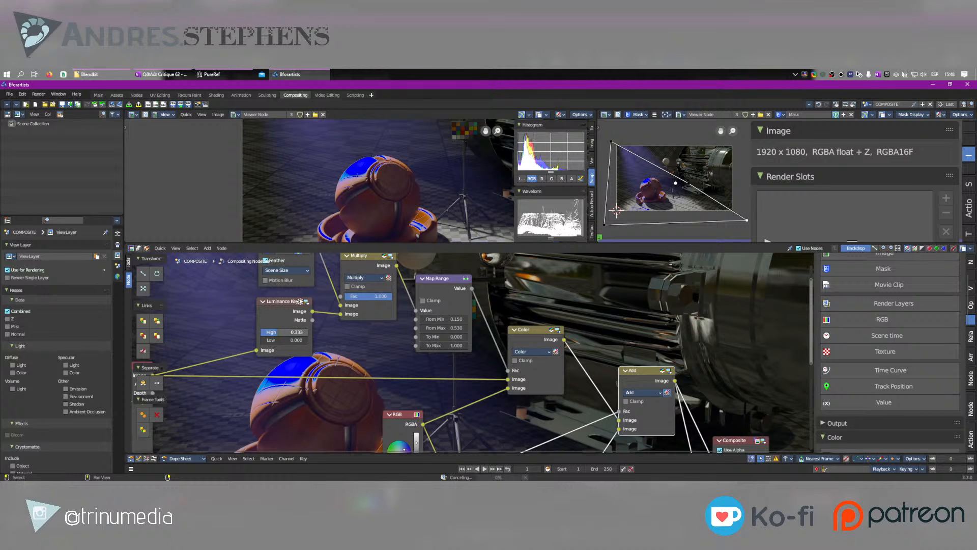
pyautogui.moveTo(291, 334); pyautogui.dragTo(279, 334)
pyautogui.moveTo(449, 322); pyautogui.dragTo(432, 346)
pyautogui.hotkey('ctrl', 'z')
pyautogui.hotkey('ctrl', 'z')
pyautogui.scroll(-6, 391, 198)
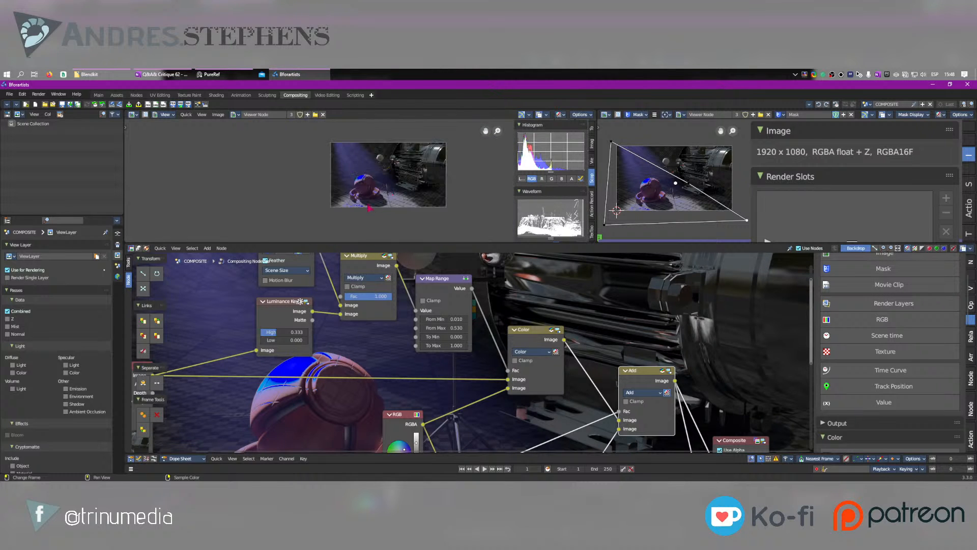
# Change the shared RGB tint to orange-red and check it on the ball and floor in the viewer.
pyautogui.scroll(5, 370, 209)
pyautogui.moveTo(412, 428); pyautogui.dragTo(395, 342, button='middle')
pyautogui.moveTo(387, 364); pyautogui.dragTo(379, 377)
pyautogui.scroll(-3, 364, 171)
pyautogui.moveTo(376, 183); pyautogui.dragTo(357, 194, button='middle')
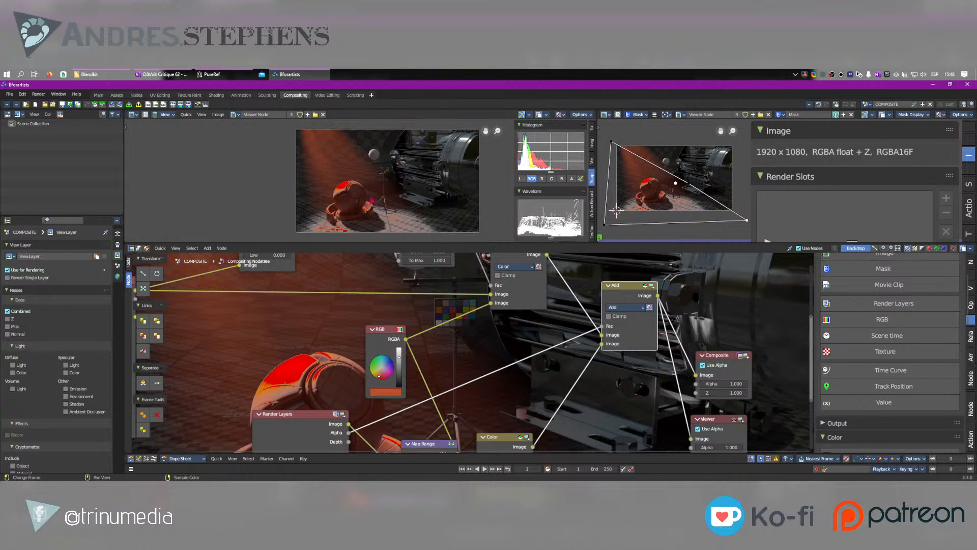
pyautogui.scroll(4, 359, 195)
pyautogui.moveTo(307, 218); pyautogui.dragTo(365, 160, button='middle')
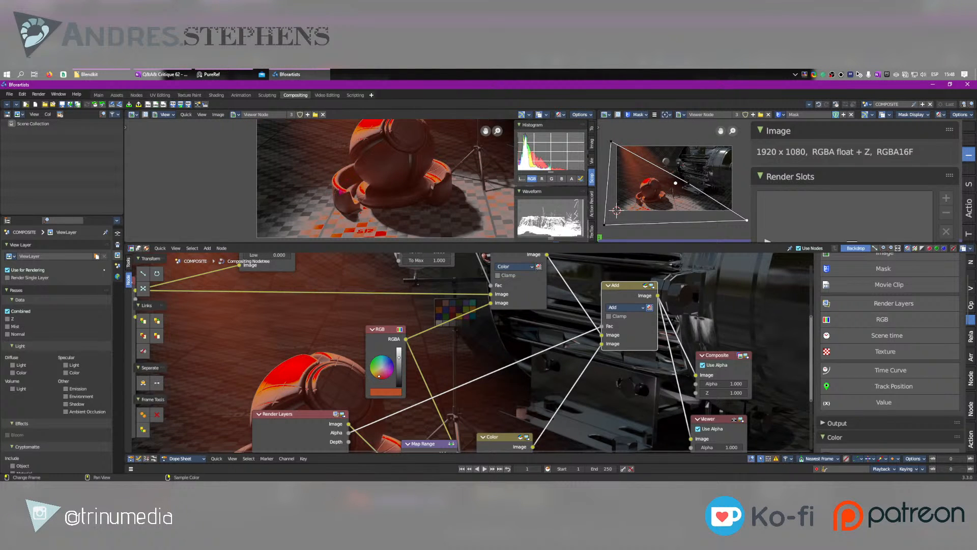
# Set the Luminance Key's High value to 0.625 and check the whole composited image.
pyautogui.moveTo(374, 296); pyautogui.dragTo(371, 353, button='middle')
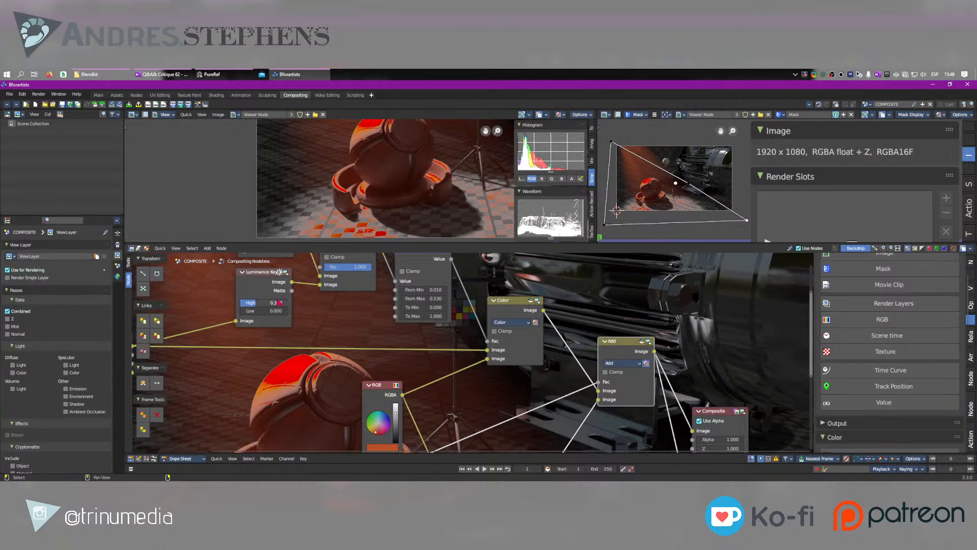
pyautogui.moveTo(255, 303); pyautogui.dragTo(269, 303)
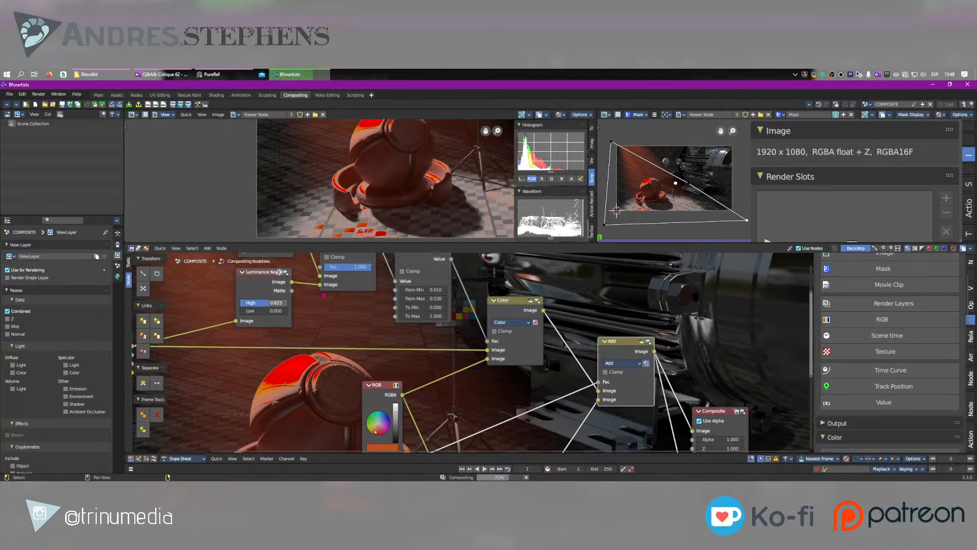
pyautogui.scroll(-3, 363, 179)
pyautogui.moveTo(398, 176); pyautogui.dragTo(366, 195, button='middle')
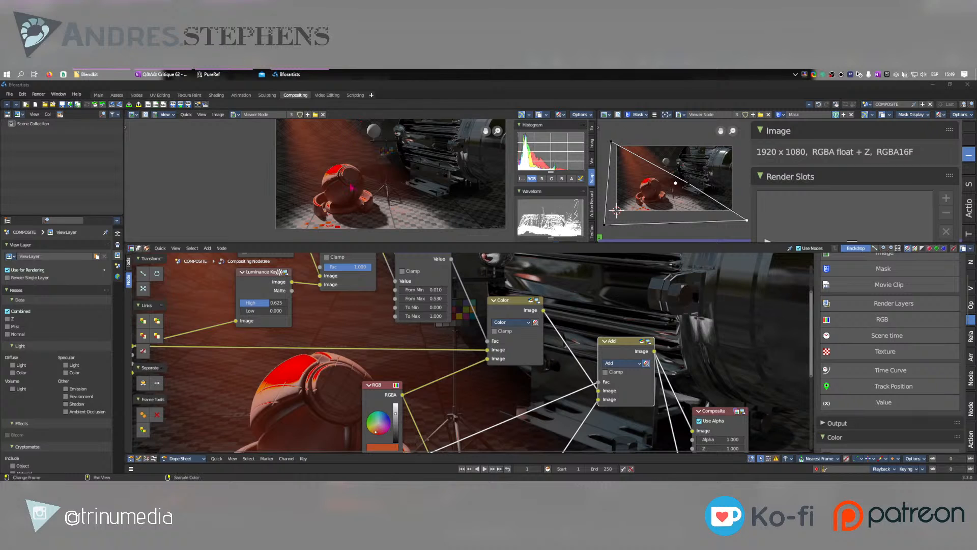
# Move the mask editor's playhead to frame 12.
pyautogui.click(723, 238)
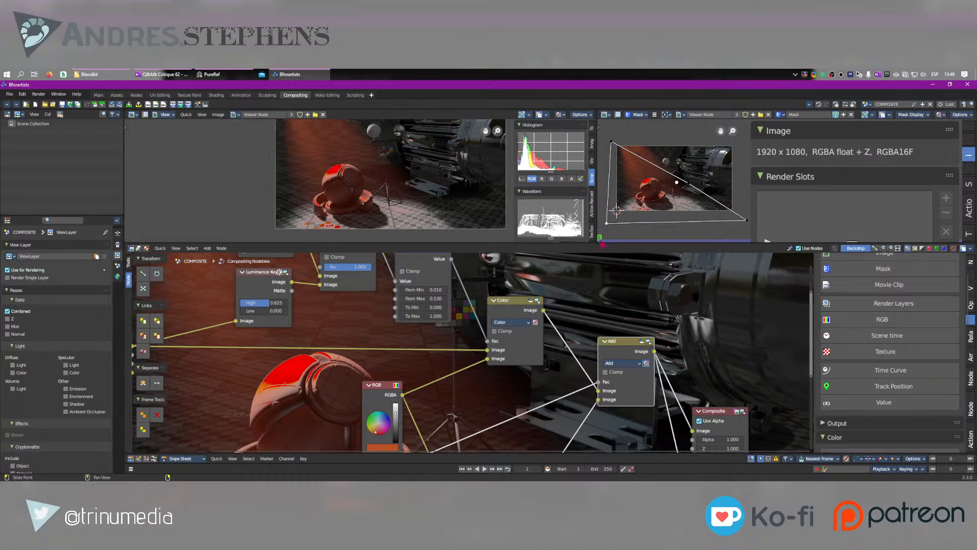
pyautogui.moveTo(607, 241); pyautogui.dragTo(616, 238)
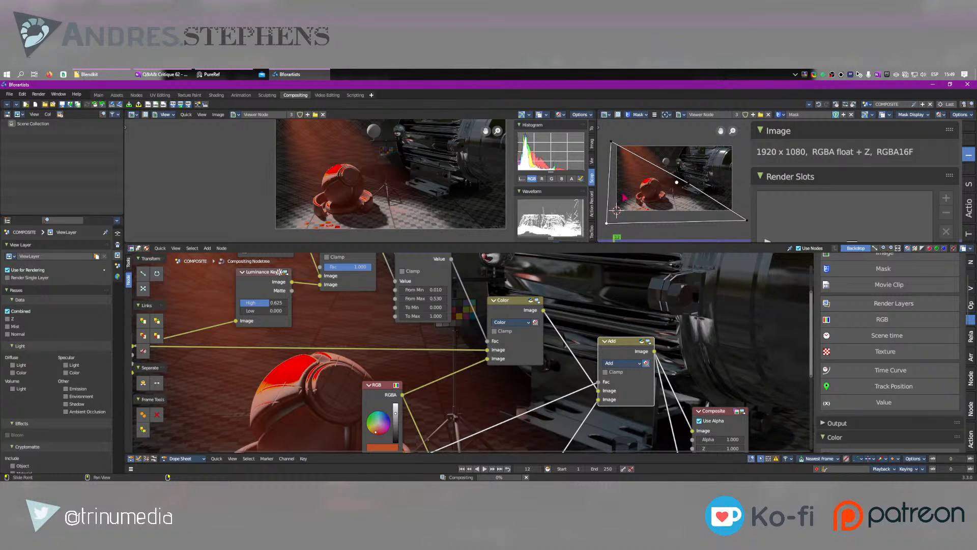
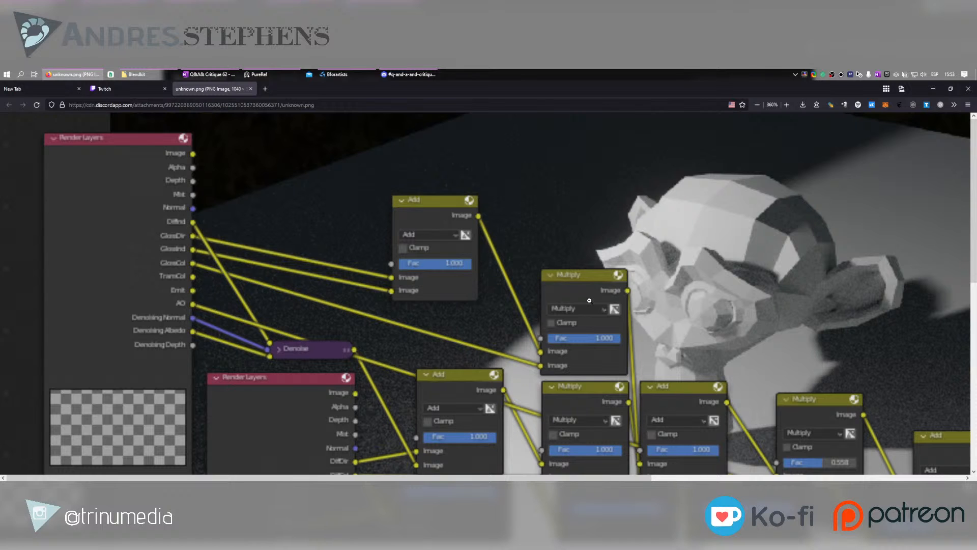
# Examine how the render passes feed the Denoise, Add and Multiply nodes in the shared node setup image.
pyautogui.scroll(-4, 590, 301)
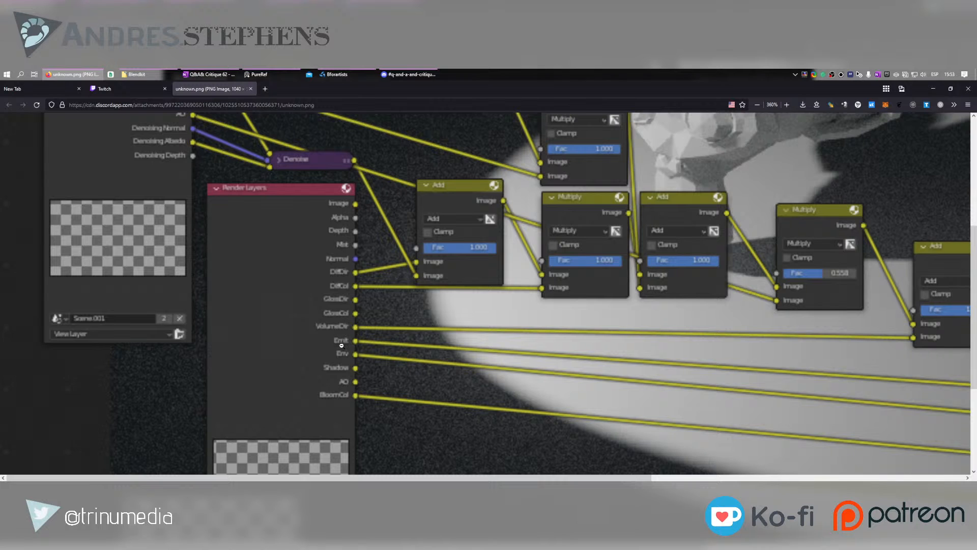
pyautogui.keyDown('ctrl'); pyautogui.scroll(-1, 341, 346); pyautogui.keyUp('ctrl')
pyautogui.keyDown('ctrl'); pyautogui.scroll(-3, 342, 346); pyautogui.keyUp('ctrl')
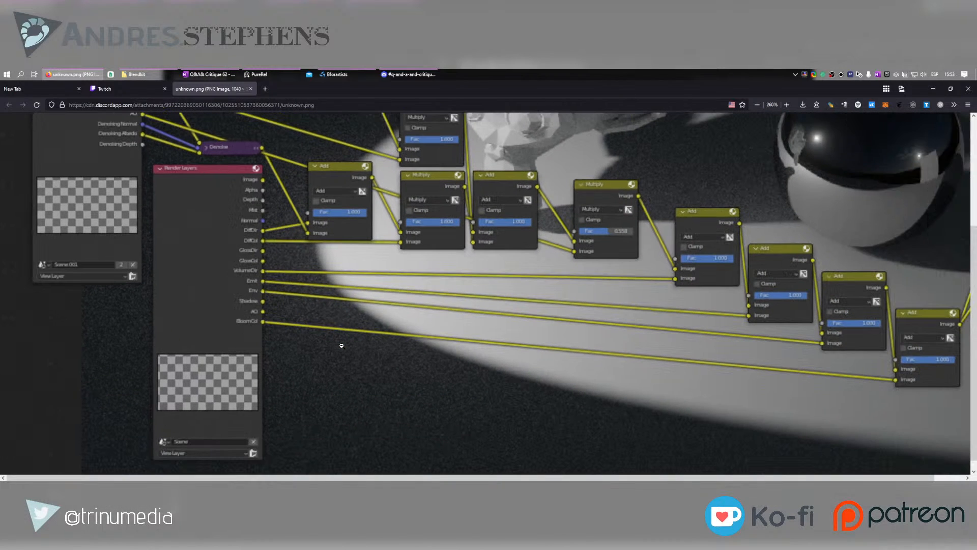
pyautogui.keyDown('ctrl'); pyautogui.scroll(-2, 534, 243); pyautogui.keyUp('ctrl')
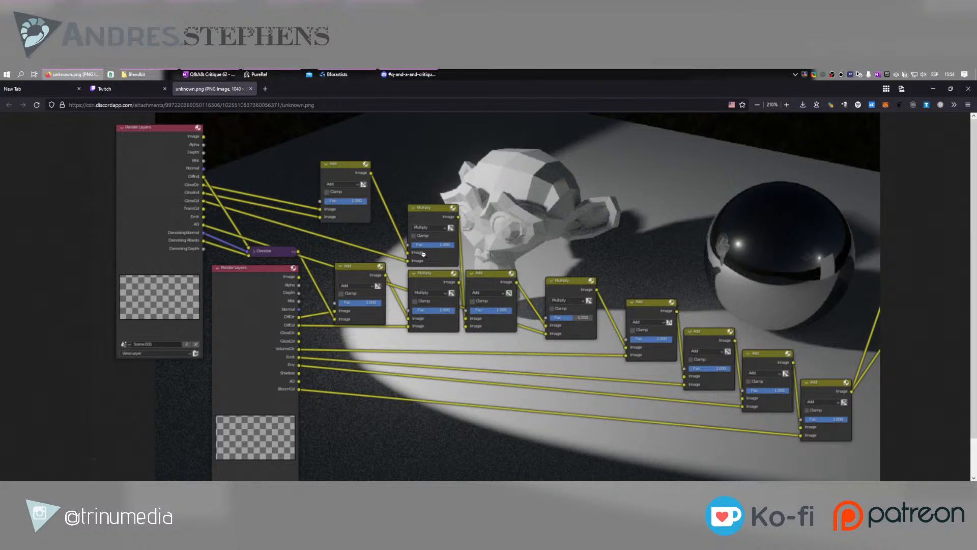
pyautogui.keyDown('ctrl'); pyautogui.scroll(-3, 424, 254); pyautogui.keyUp('ctrl')
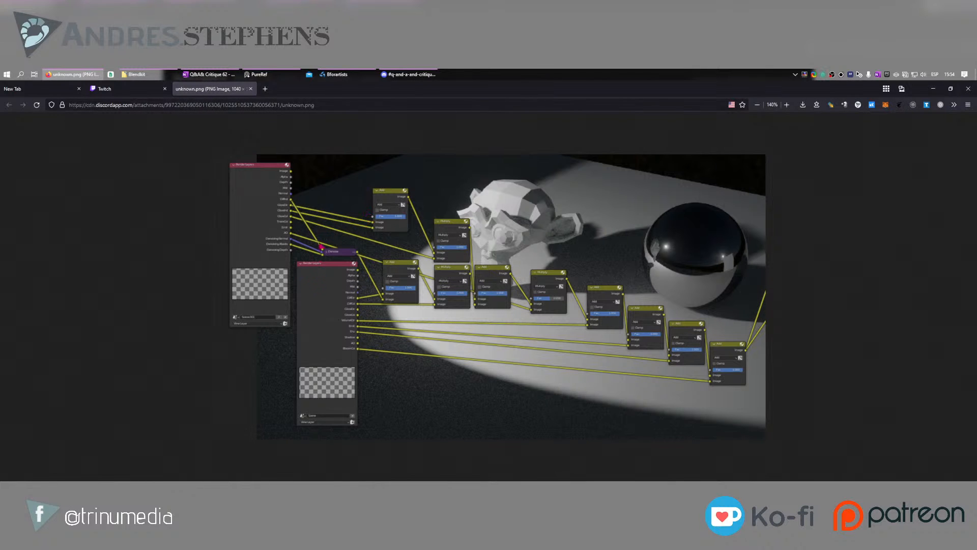
# Switch back to Bforartists and open the EEVEE scene's compositing nodes, framing the Render Layers and Vignette section.
pyautogui.click(336, 74)
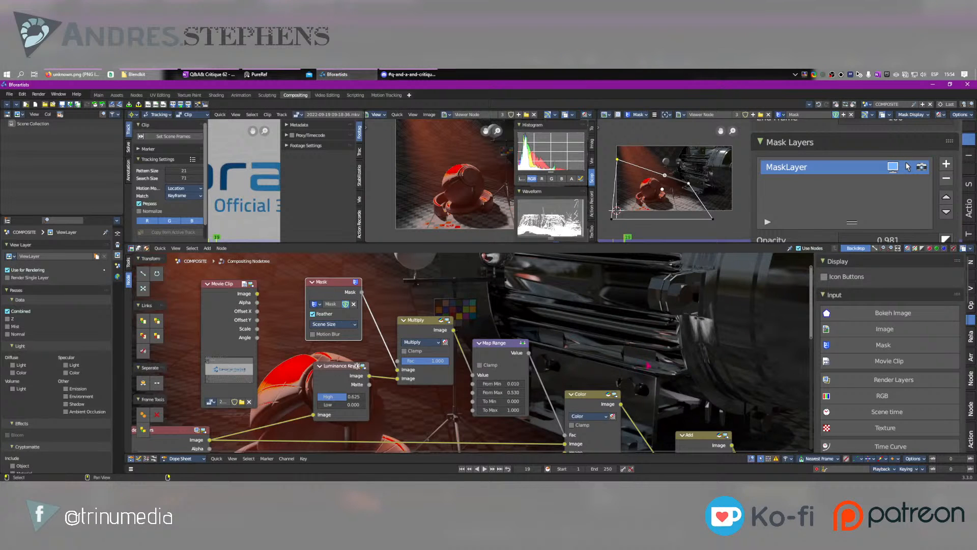
pyautogui.scroll(-3, 453, 374)
pyautogui.moveTo(455, 374); pyautogui.dragTo(376, 361, button='middle')
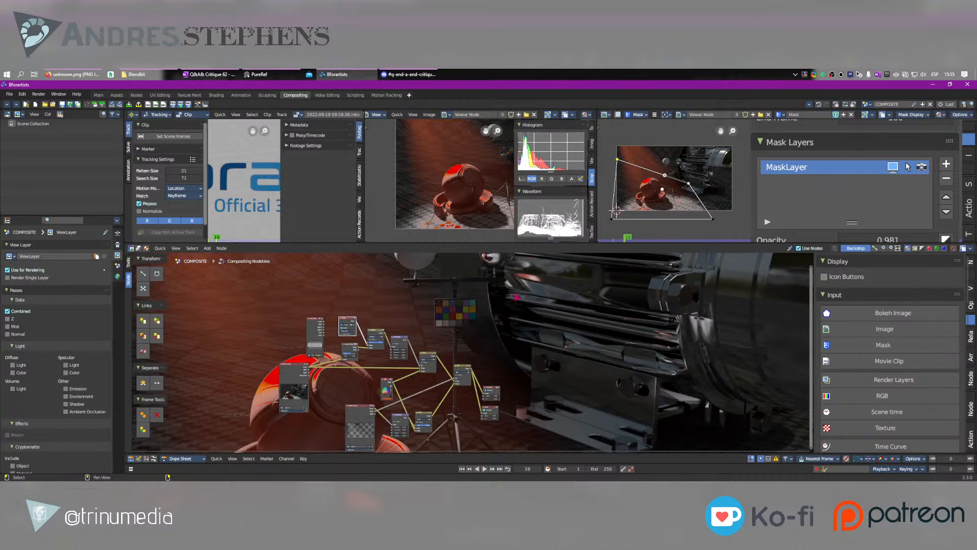
pyautogui.click(888, 104)
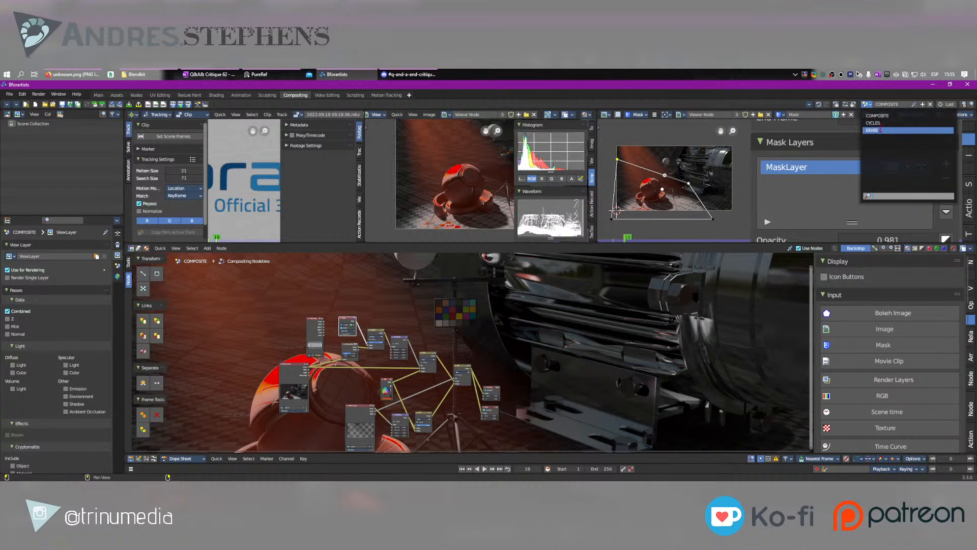
pyautogui.click(886, 131)
pyautogui.scroll(5, 469, 352)
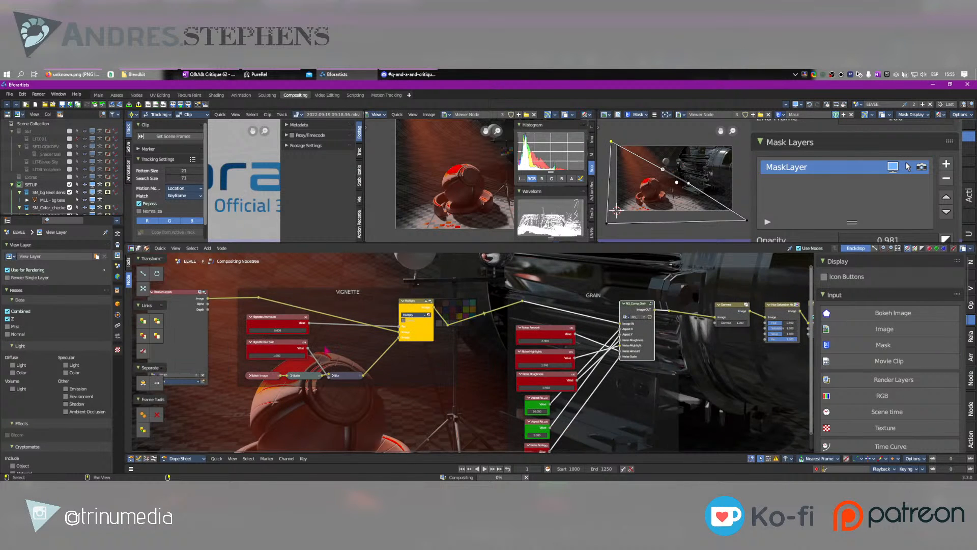
pyautogui.moveTo(308, 290); pyautogui.dragTo(474, 352, button='middle')
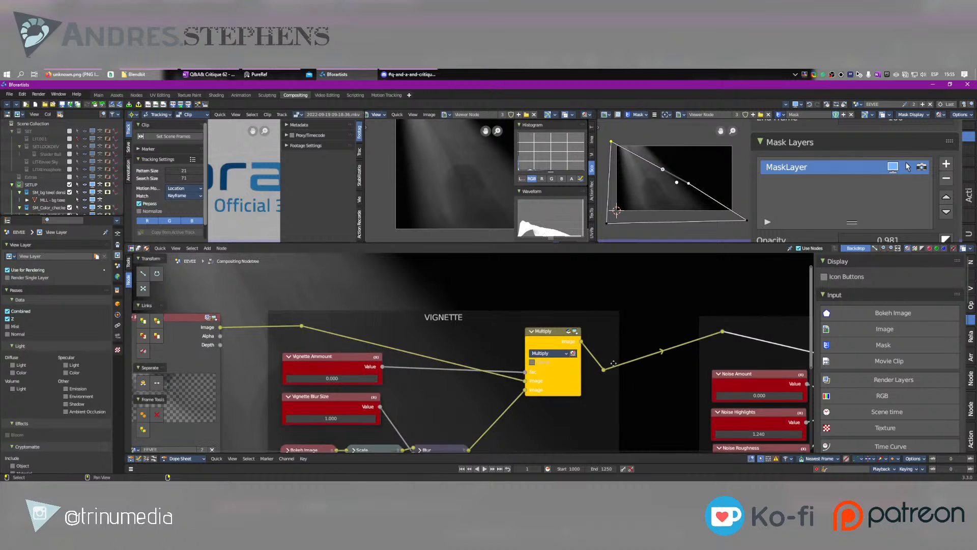
# Examine the Vignette, Grain, Color and Lens sections of the EEVEE compositing node tree through to the Composite and Viewer outputs.
pyautogui.moveTo(622, 365); pyautogui.dragTo(497, 327, button='middle')
pyautogui.moveTo(871, 326); pyautogui.dragTo(599, 326, button='middle')
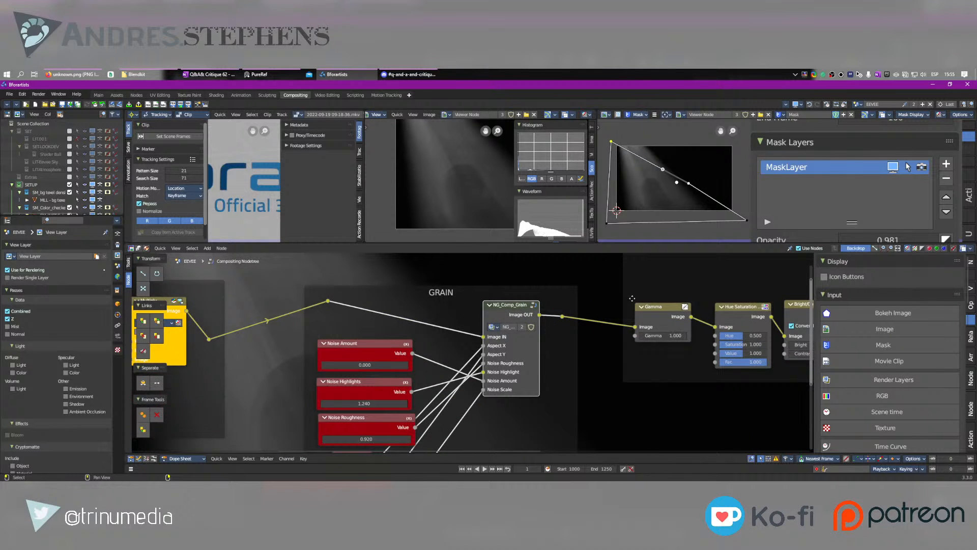
pyautogui.moveTo(842, 321); pyautogui.dragTo(382, 347, button='middle')
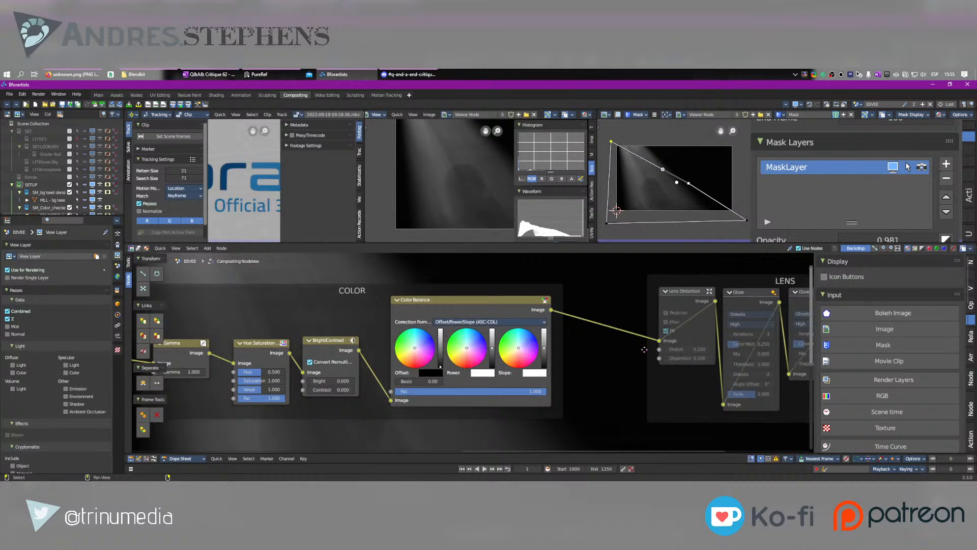
pyautogui.moveTo(694, 321); pyautogui.dragTo(398, 346, button='middle')
pyautogui.scroll(-6, 459, 306)
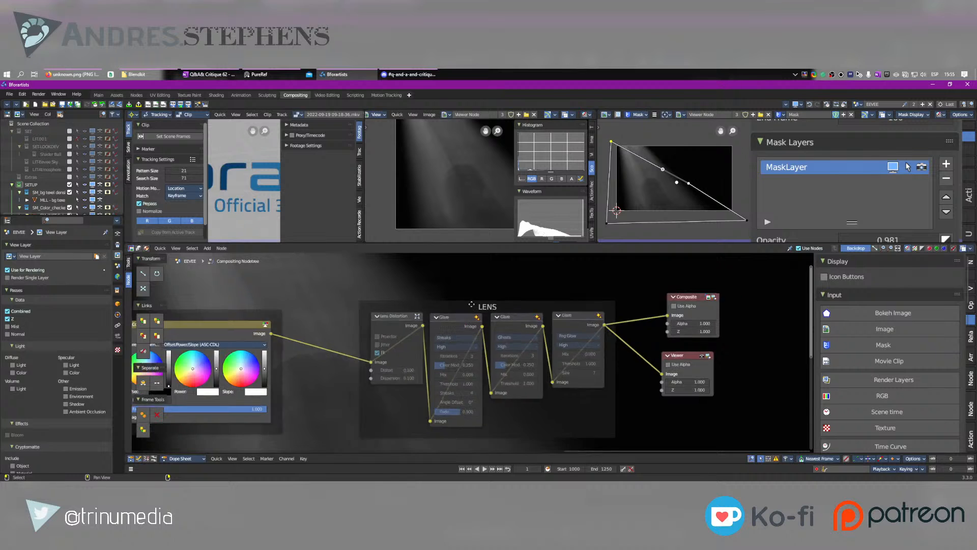
pyautogui.moveTo(447, 340); pyautogui.dragTo(646, 317, button='middle')
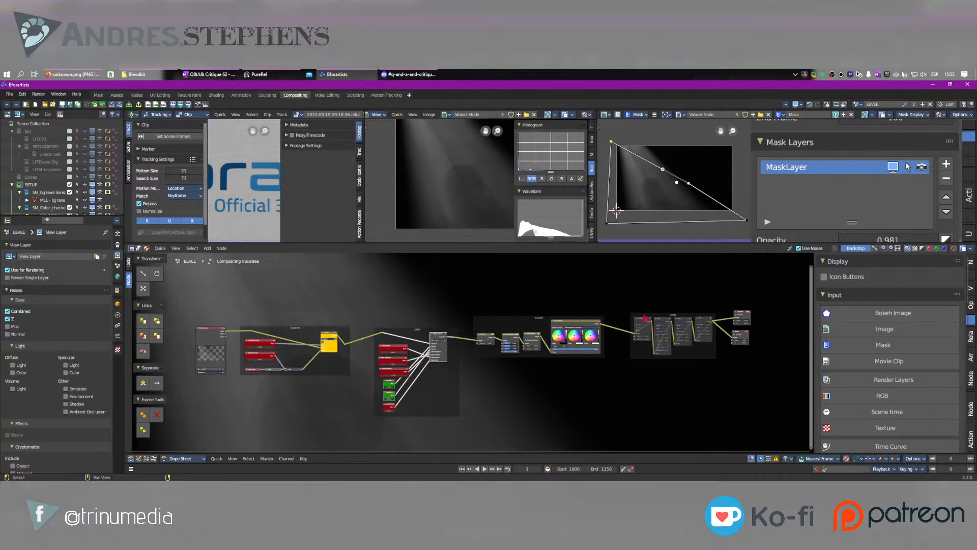
pyautogui.moveTo(721, 292); pyautogui.dragTo(237, 436)
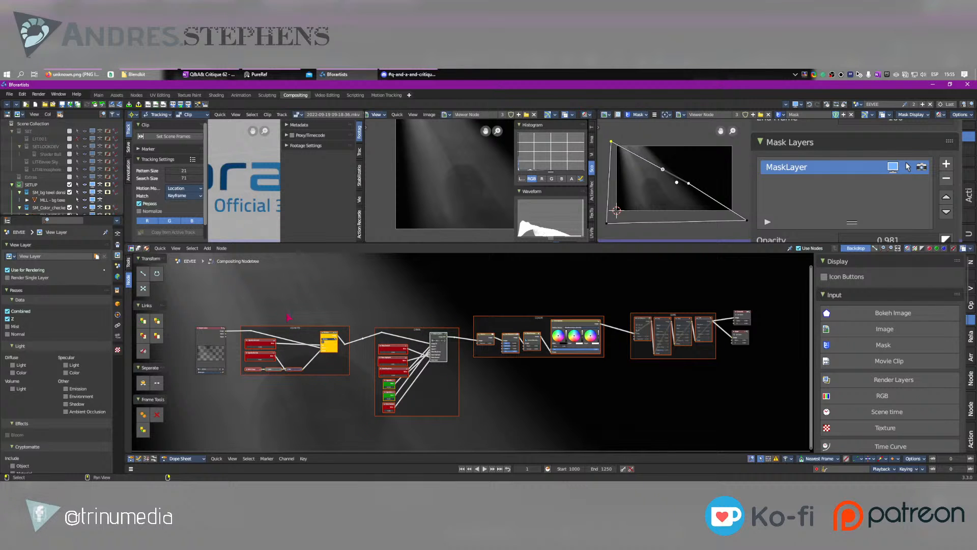
pyautogui.click(22, 95)
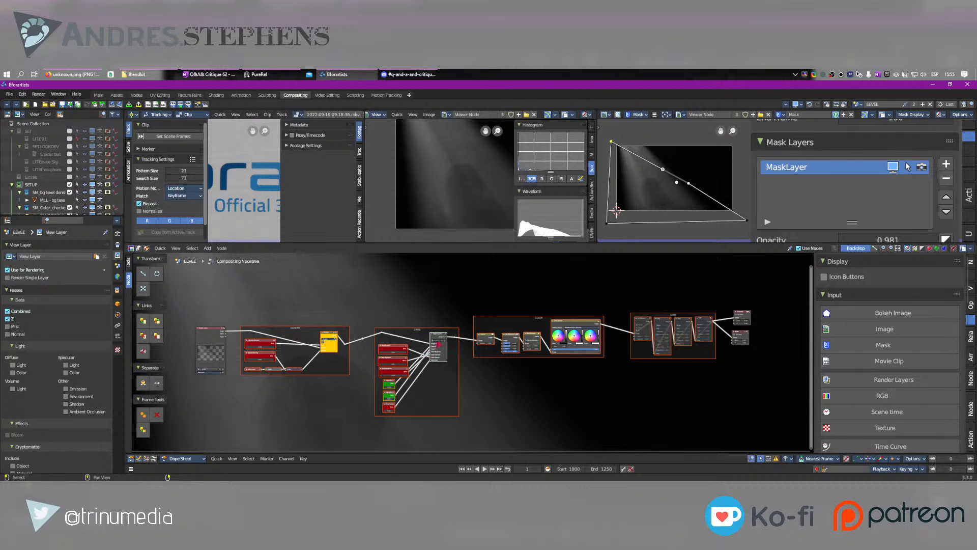
pyautogui.scroll(4, 439, 344)
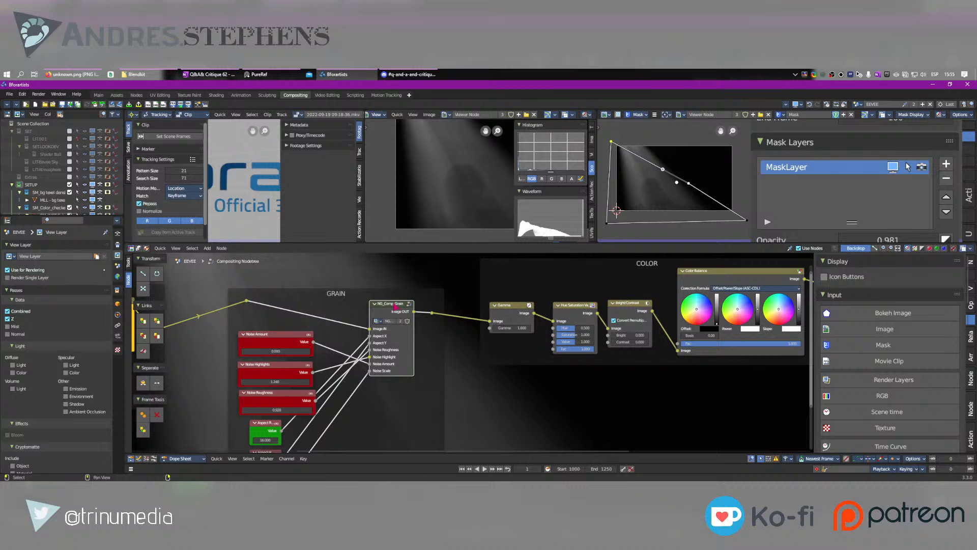
pyautogui.scroll(-2, 395, 306)
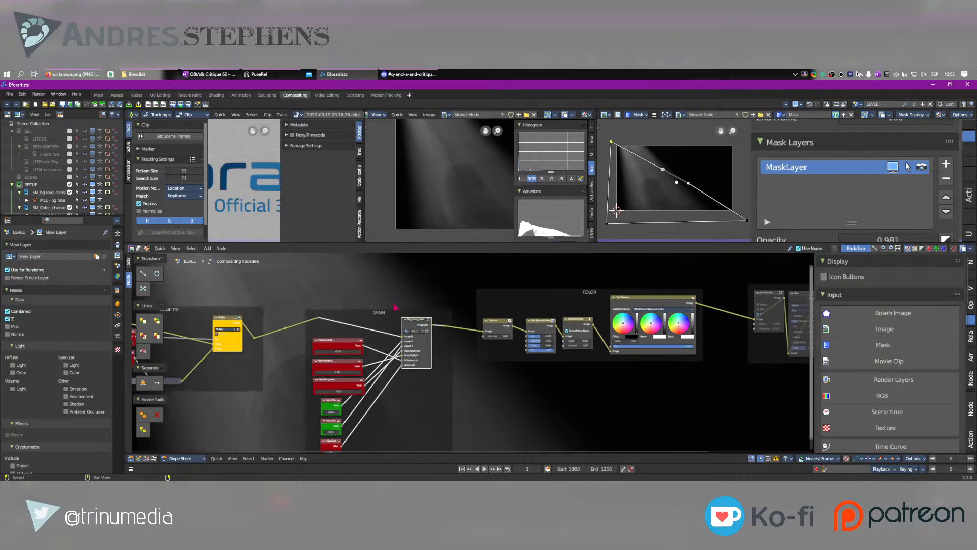
# Open the Assets workspace and show the Compositor Nodes catalog under Node Groups in the Default Library.
pyautogui.click(116, 95)
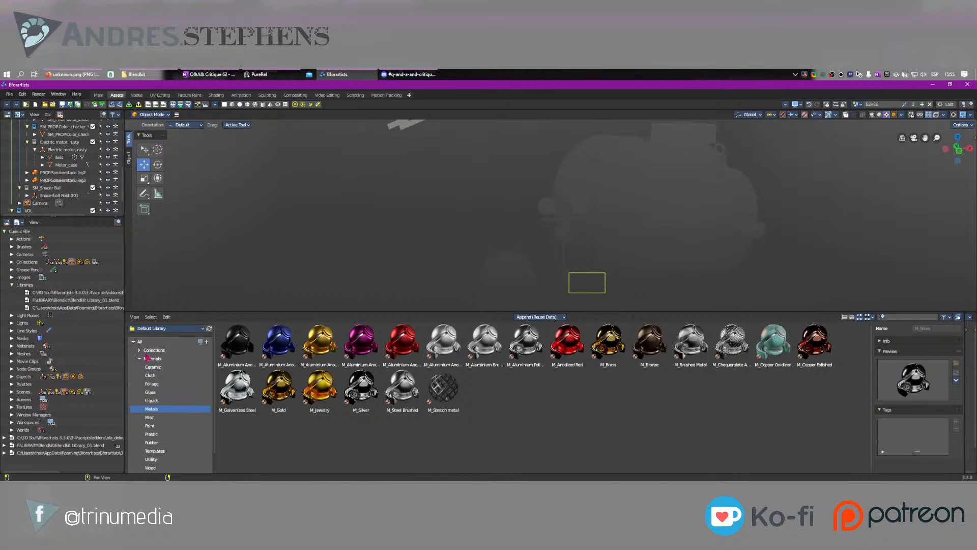
pyautogui.click(147, 358)
pyautogui.click(139, 366)
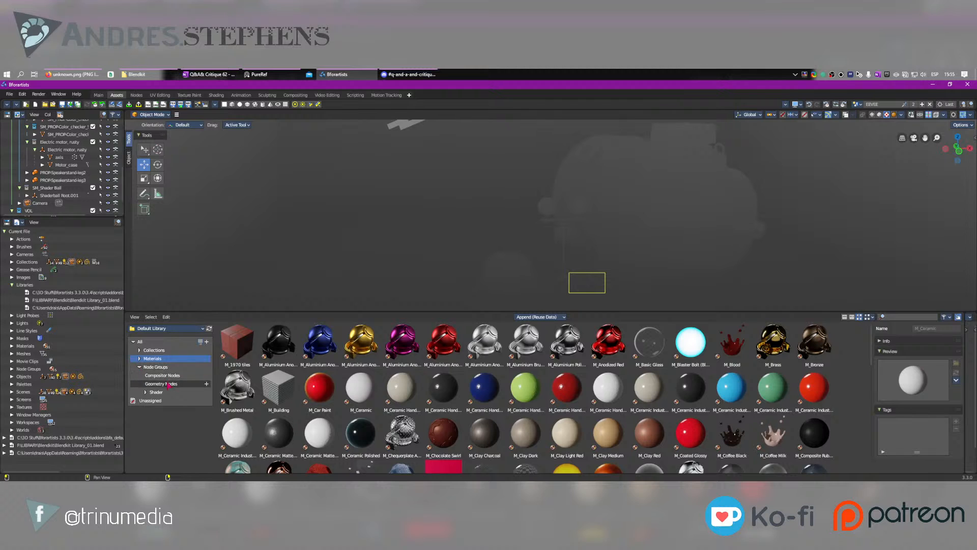
pyautogui.click(168, 375)
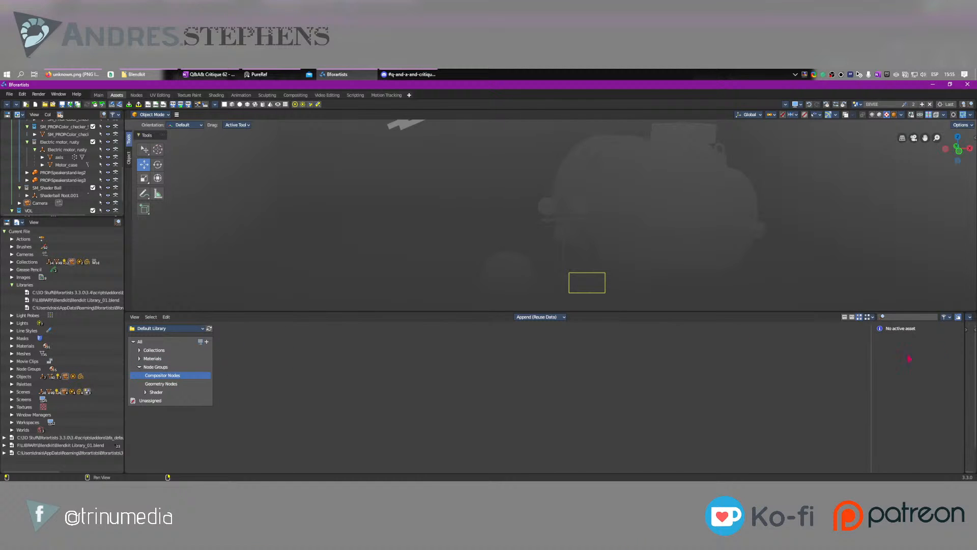
# Show the EEVEE compositing node tree in a widened editor beside the asset browser and set the asset import method to Link.
pyautogui.moveTo(965, 356); pyautogui.dragTo(538, 349)
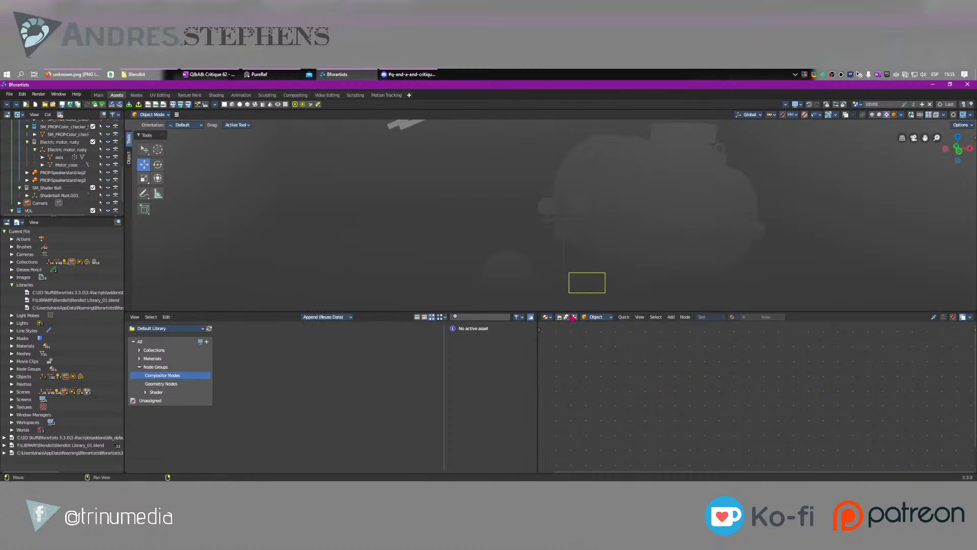
pyautogui.click(566, 317)
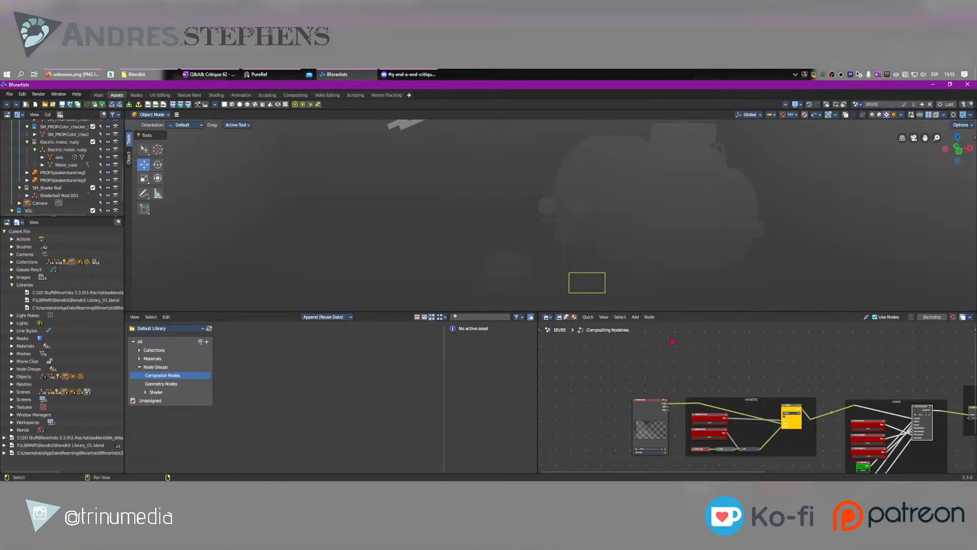
pyautogui.click(330, 316)
pyautogui.click(331, 329)
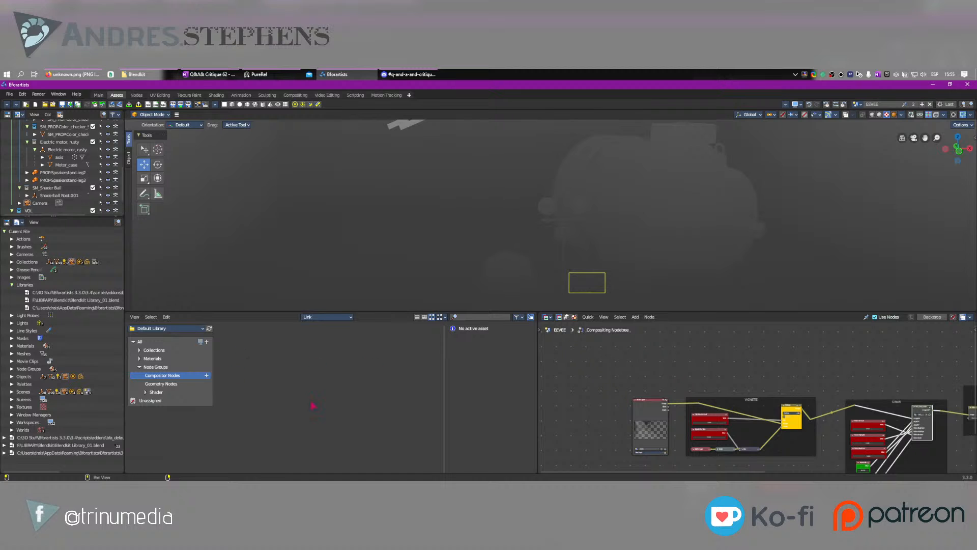
pyautogui.scroll(6, 817, 392)
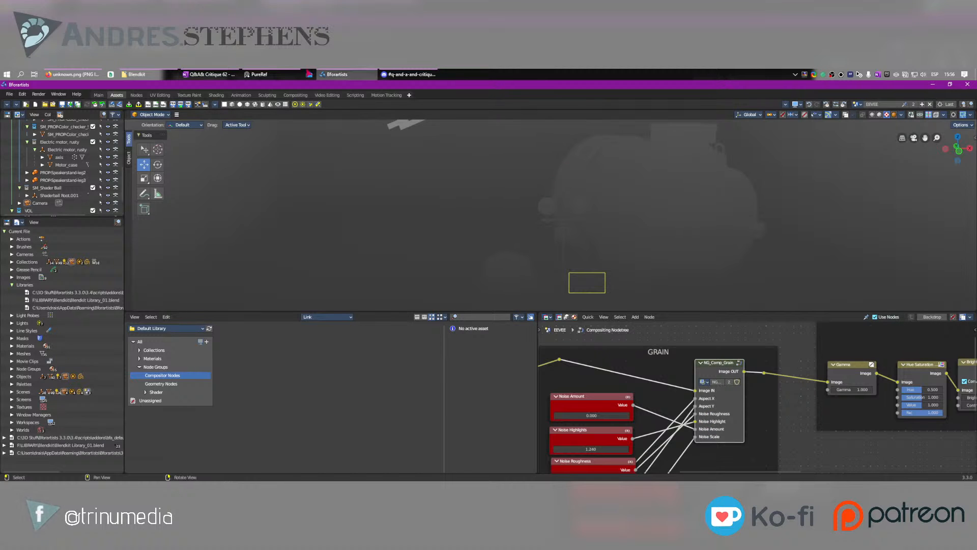
# Switch to Discord and close the enlarged node setup image to return to the q-and-a-and-critique chat.
pyautogui.click(402, 74)
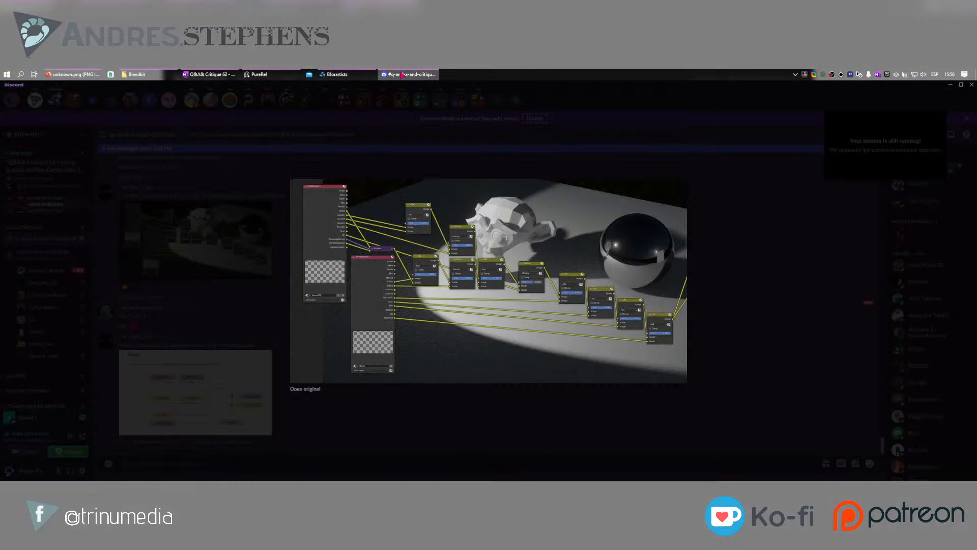
pyautogui.click(218, 274)
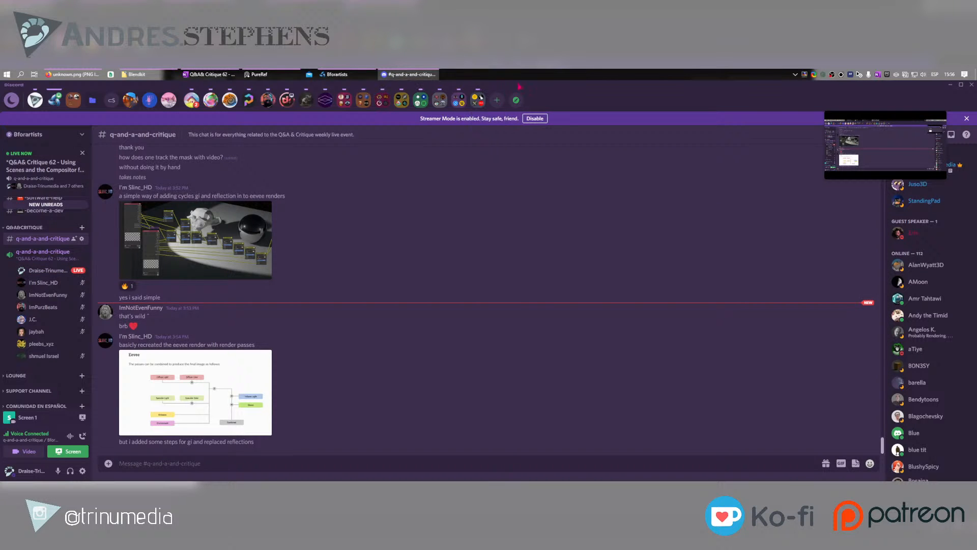
pyautogui.moveTo(521, 86); pyautogui.dragTo(0, 325)
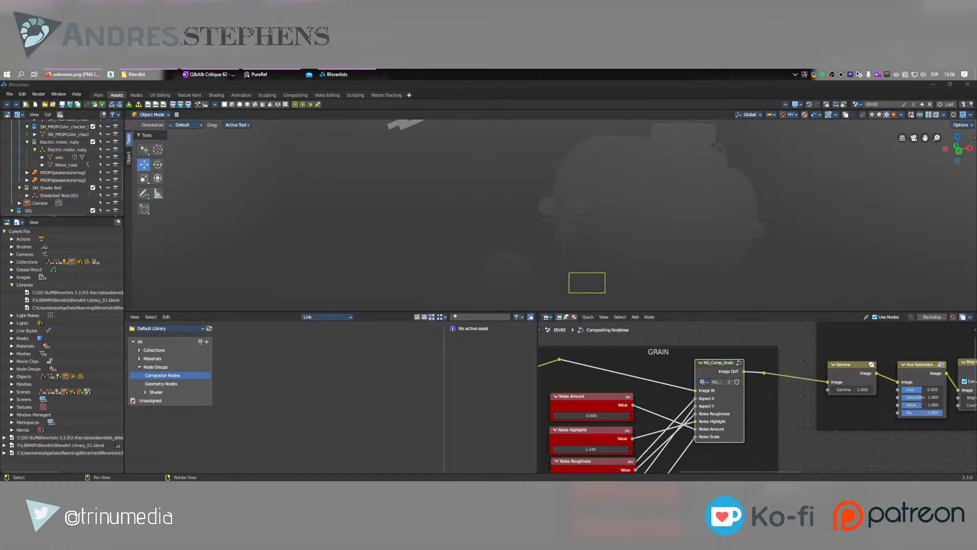
pyautogui.press('super+shift+Right')
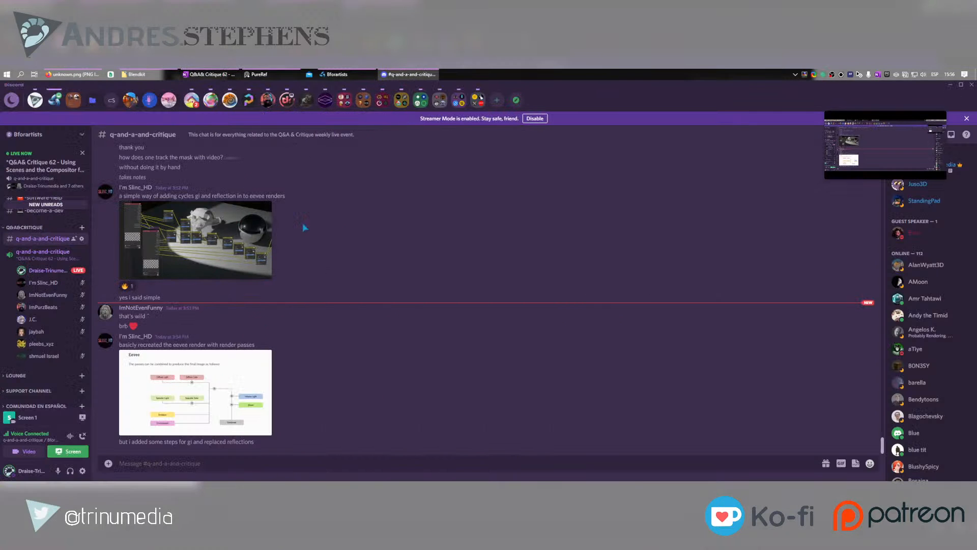
# Examine the Eevee render pass combination diagram from the chat, close it and return to Bforartists.
pyautogui.click(204, 389)
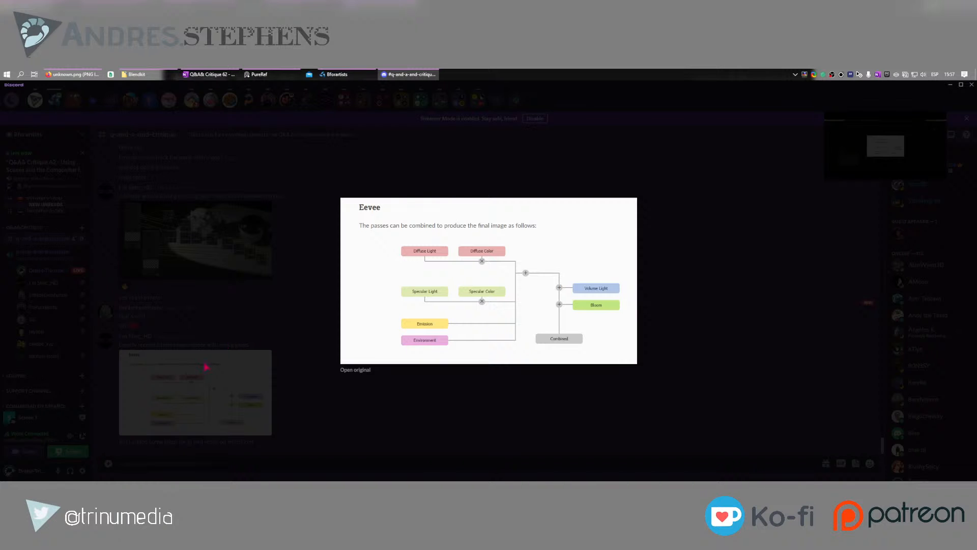
pyautogui.click(229, 329)
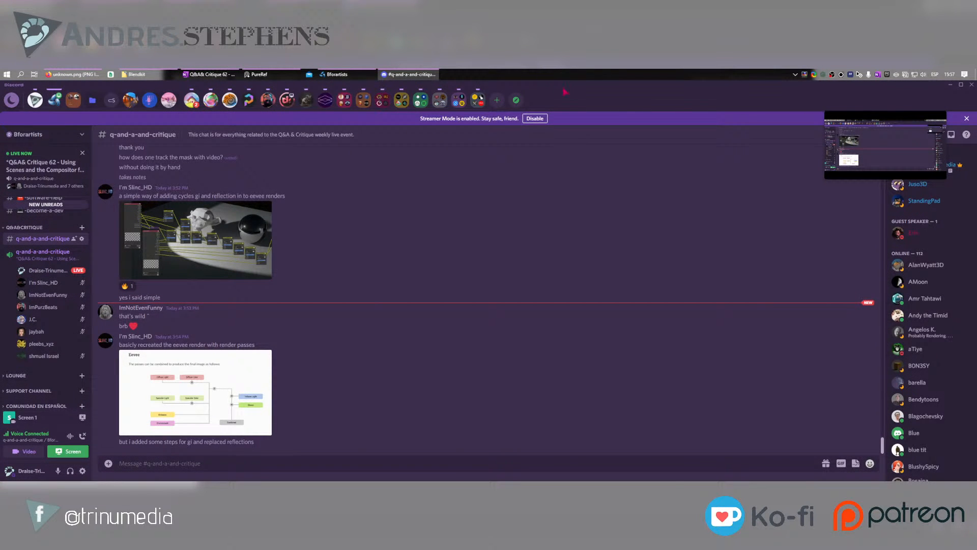
pyautogui.moveTo(566, 86); pyautogui.dragTo(566, 69)
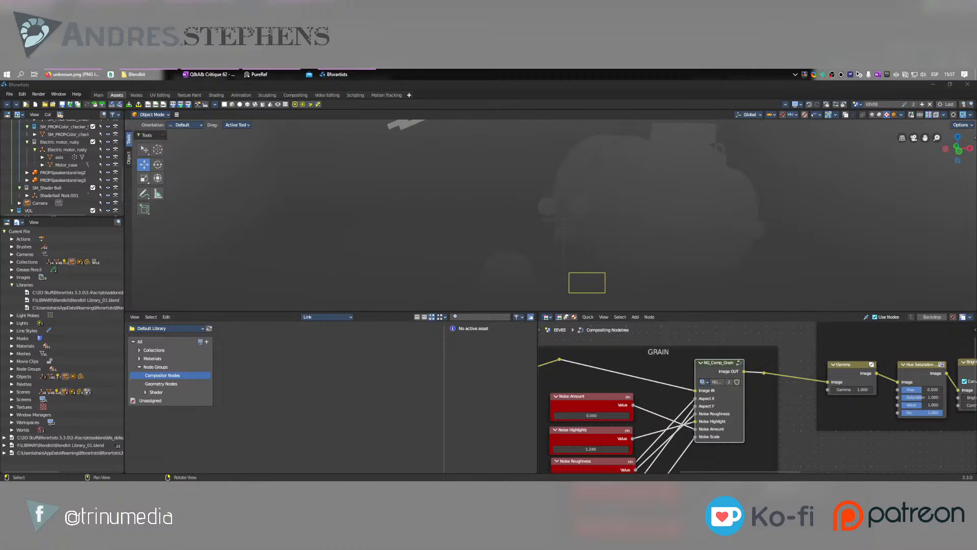